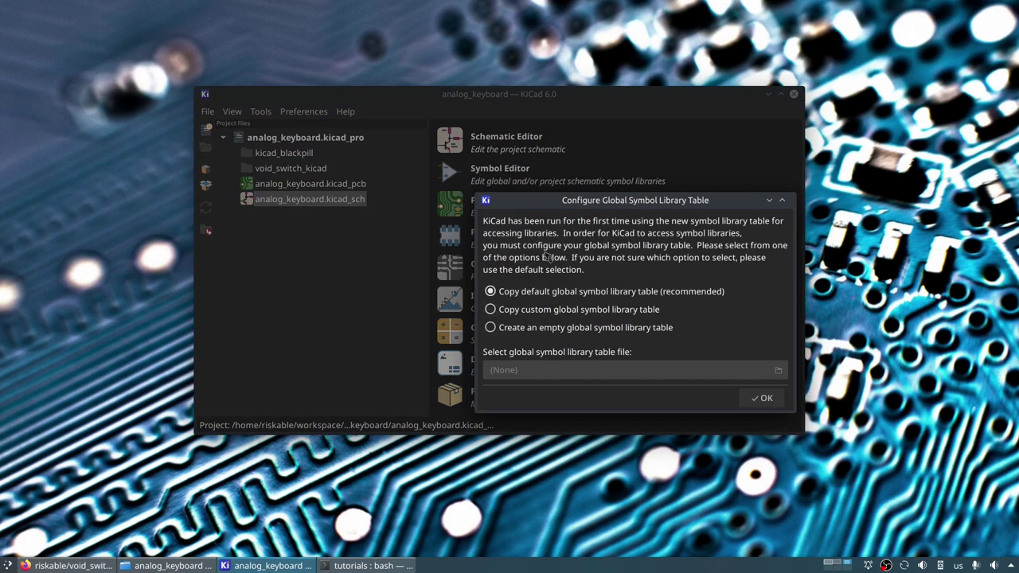
Set up the global symbol library table from the recommended default and look through the global symbol libraries.
{"action": "left_click", "coordinate": [779, 406]}
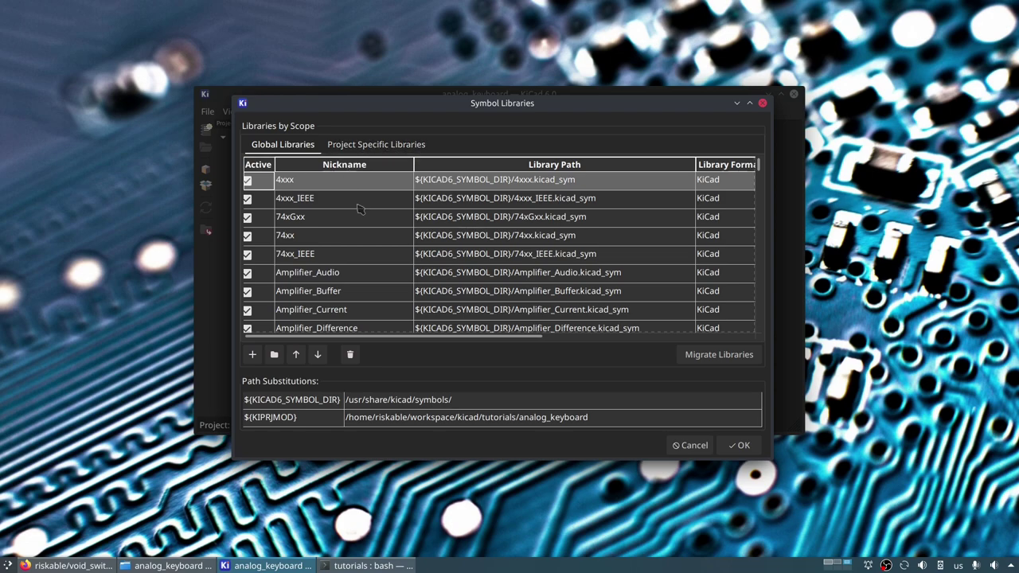
{"action": "scroll", "coordinate": [366, 274], "scroll_direction": "down", "scroll_amount": 5}
{"action": "scroll", "coordinate": [364, 275], "scroll_direction": "up", "scroll_amount": 5}
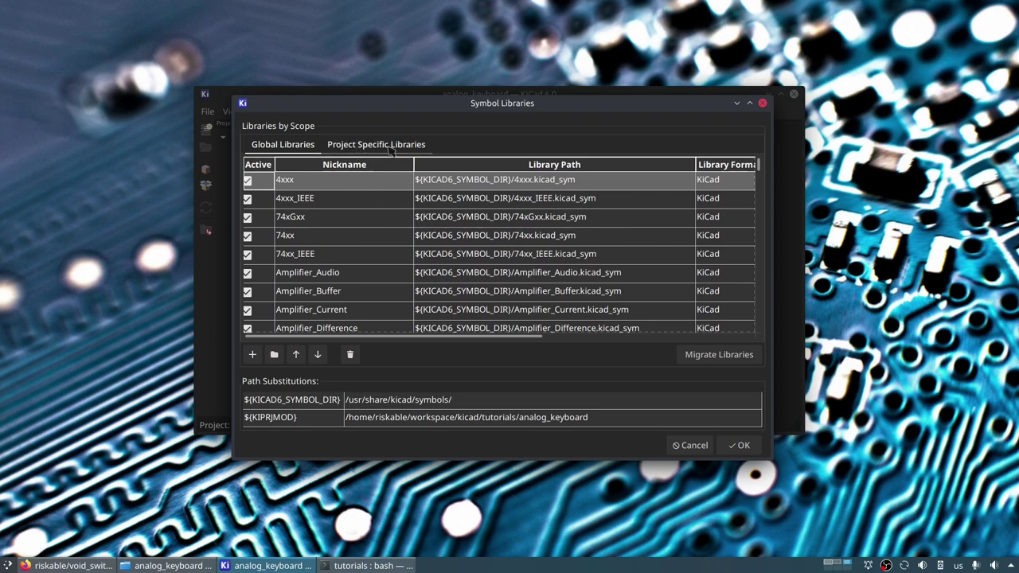
Add blackpill_stlink.kicad_sym from the project's kicad_blackpill folder as a project-specific symbol library.
{"action": "left_click", "coordinate": [391, 150]}
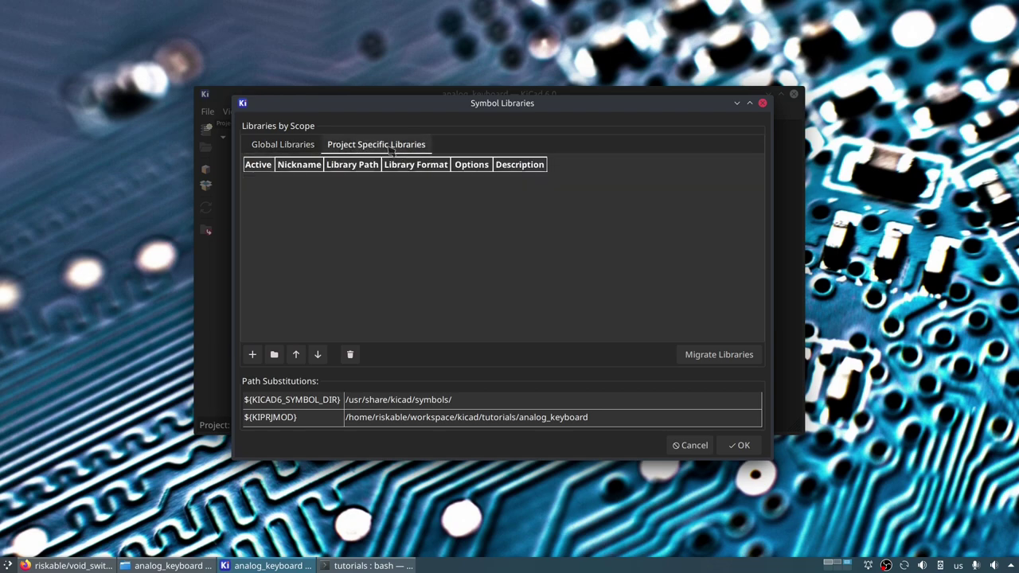
{"action": "left_click", "coordinate": [275, 356]}
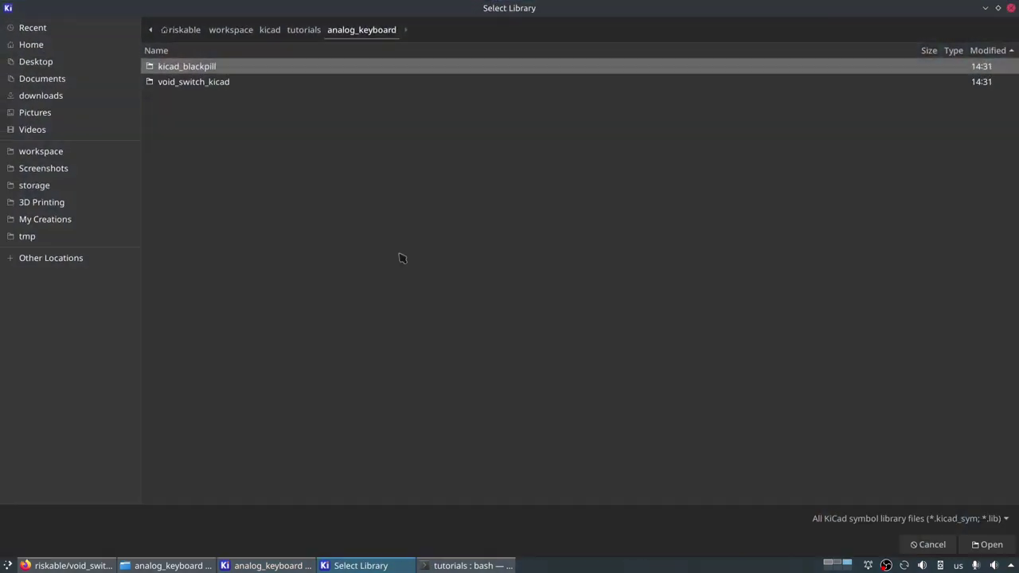
{"action": "double_click", "coordinate": [224, 71]}
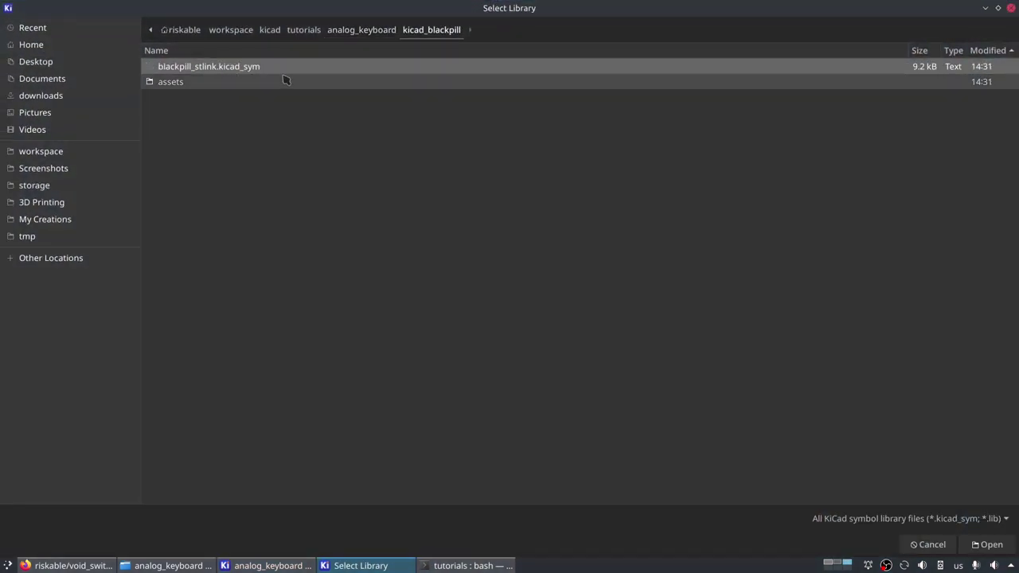
{"action": "double_click", "coordinate": [233, 71]}
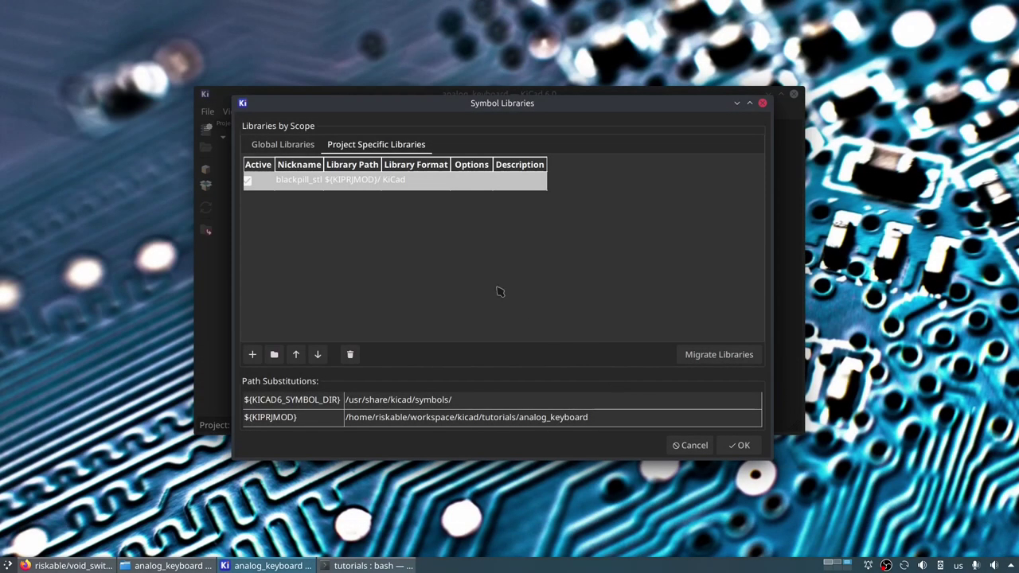
Widen the Library Path column to show the blackpill_stlink library's full path and accept the symbol library settings.
{"action": "left_click", "coordinate": [296, 182]}
{"action": "left_click", "coordinate": [311, 182]}
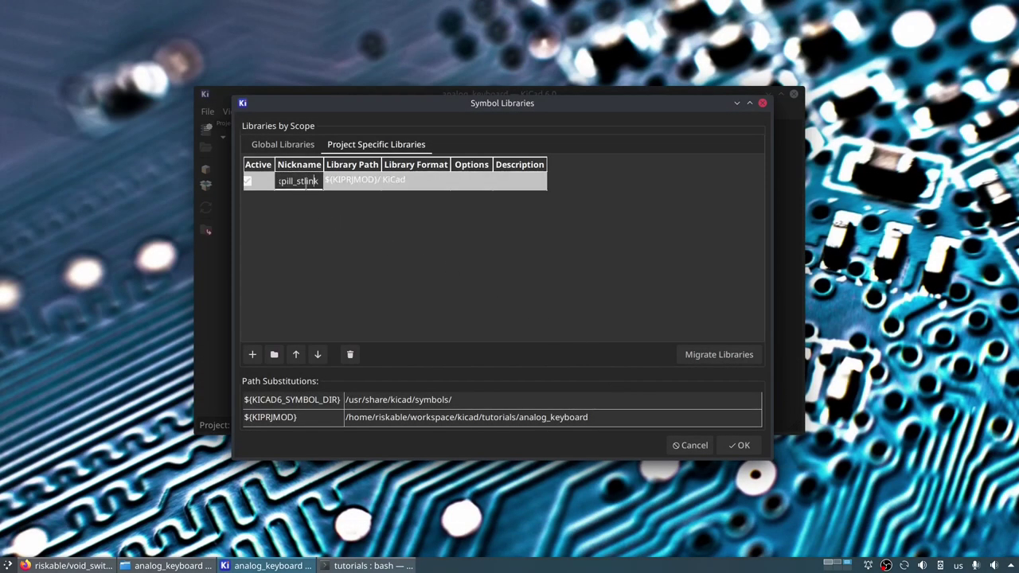
{"action": "key", "text": "ctrl+a"}
{"action": "left_click", "coordinate": [290, 182]}
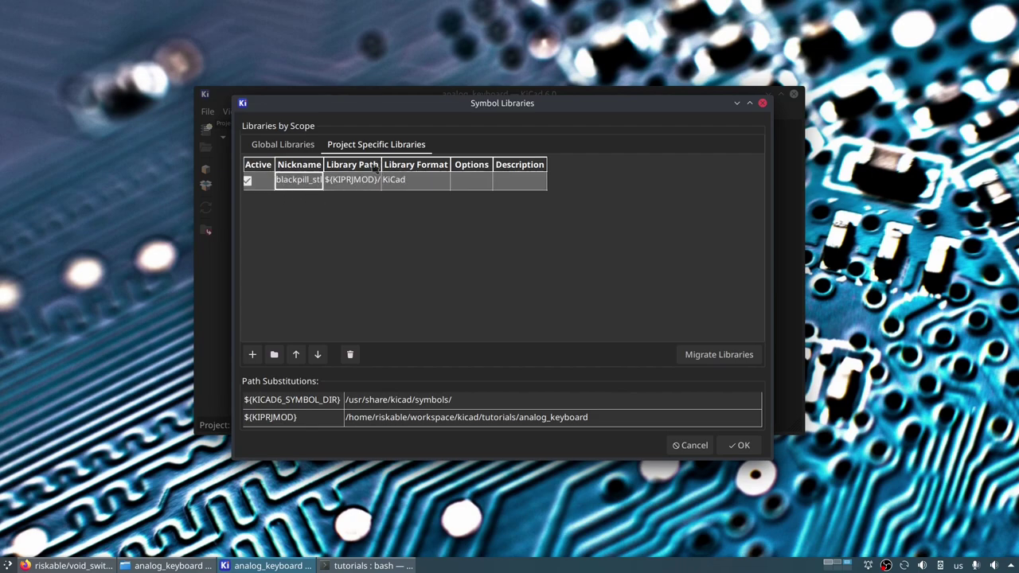
{"action": "left_click_drag", "start_coordinate": [382, 164], "coordinate": [543, 164]}
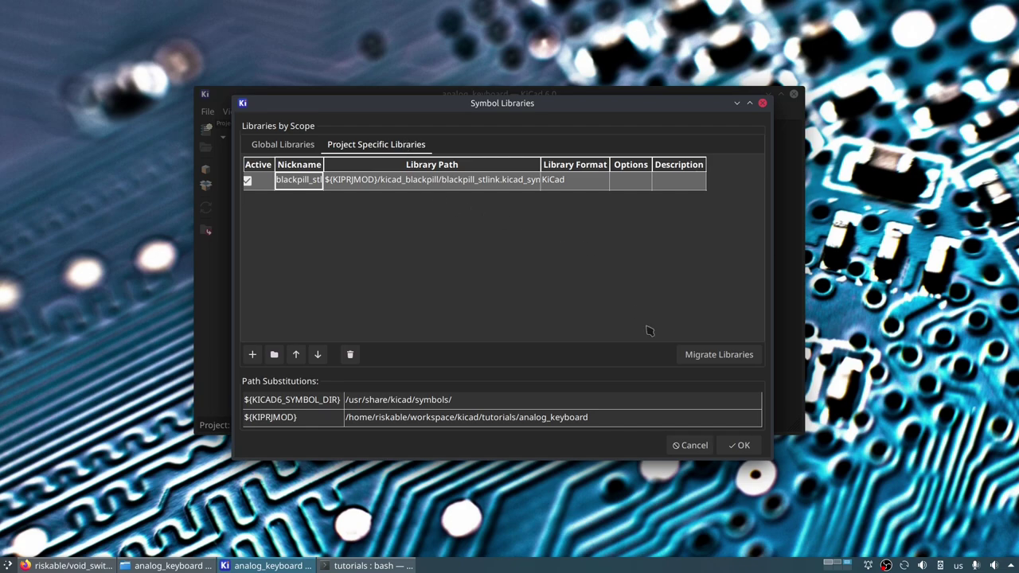
{"action": "left_click", "coordinate": [720, 445]}
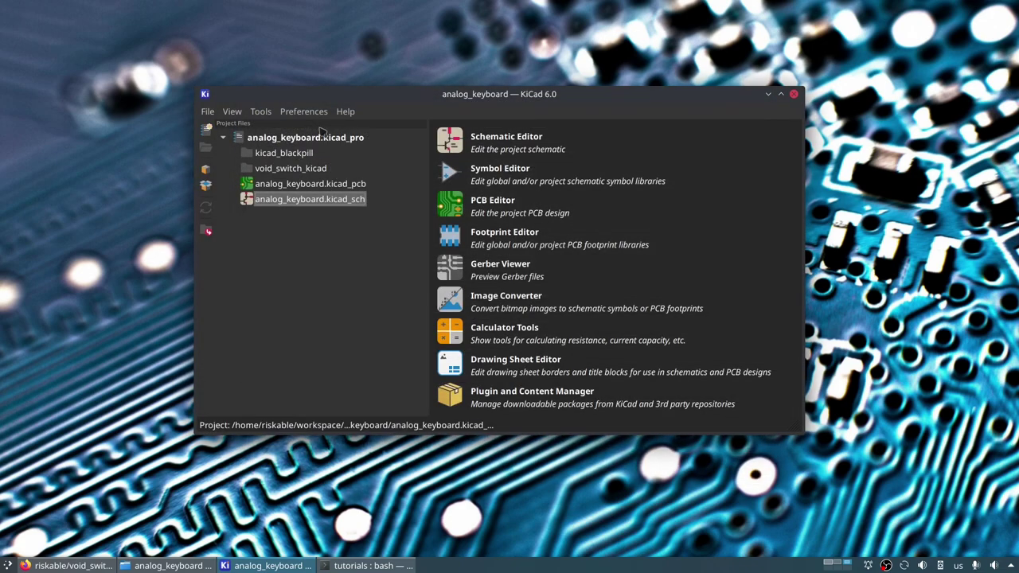
Add voidswitch.kicad_sym and 49e.kicad_sym from void_switch_kicad/symbols as project-specific symbol libraries and save the library table.
{"action": "left_click", "coordinate": [303, 112]}
{"action": "left_click", "coordinate": [343, 149]}
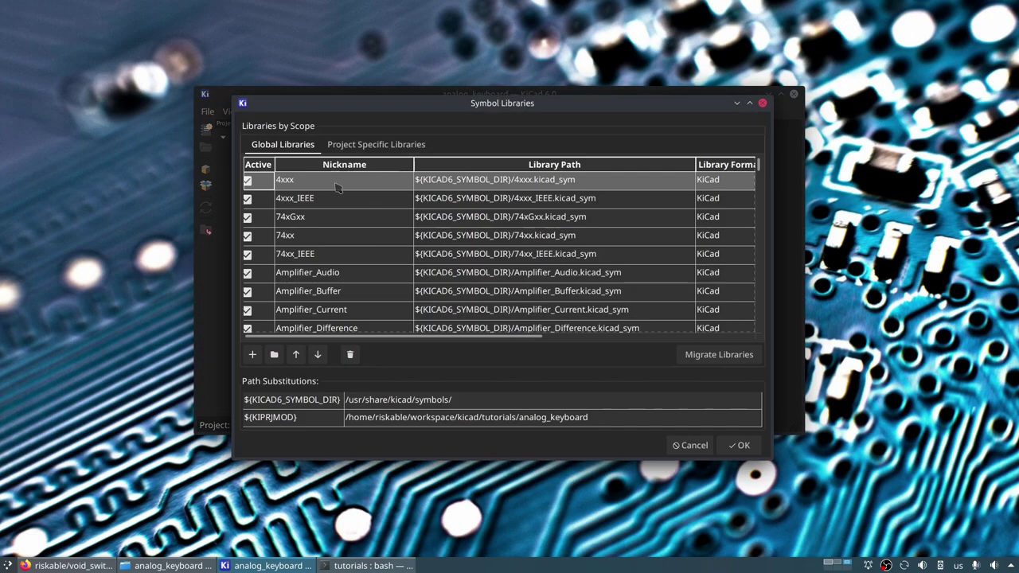
{"action": "left_click", "coordinate": [376, 144]}
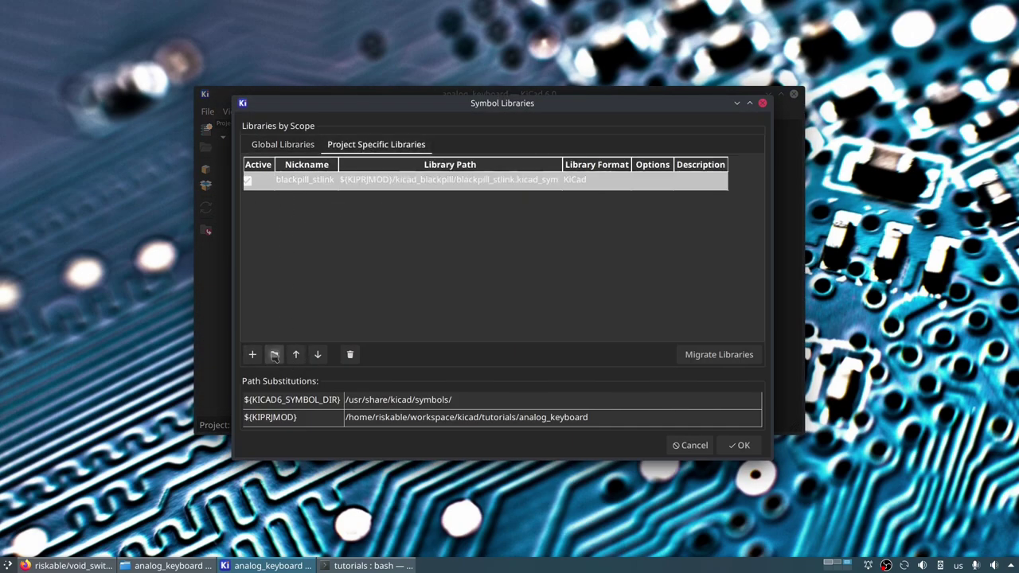
{"action": "left_click", "coordinate": [274, 356]}
{"action": "double_click", "coordinate": [207, 81]}
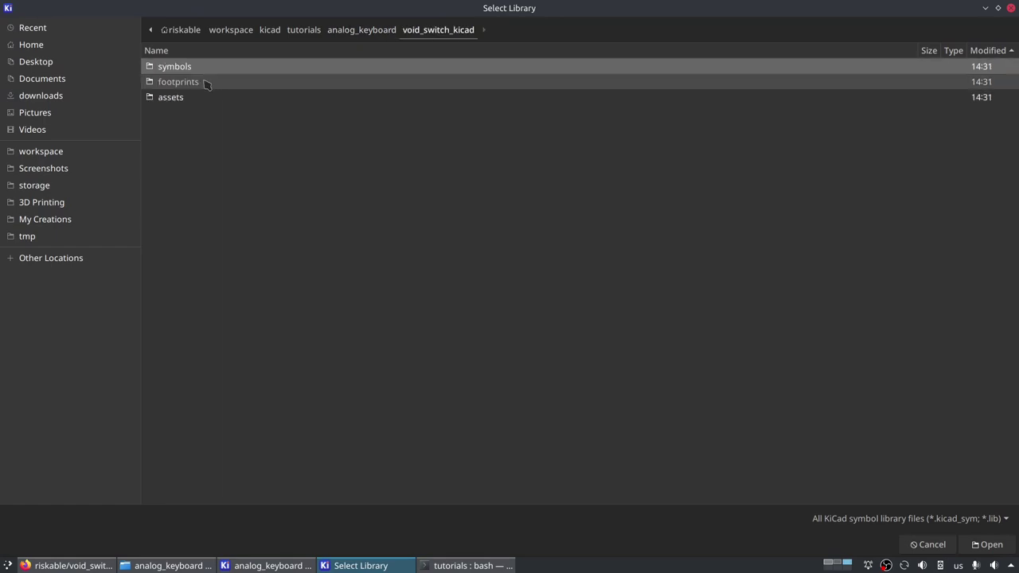
{"action": "double_click", "coordinate": [191, 69]}
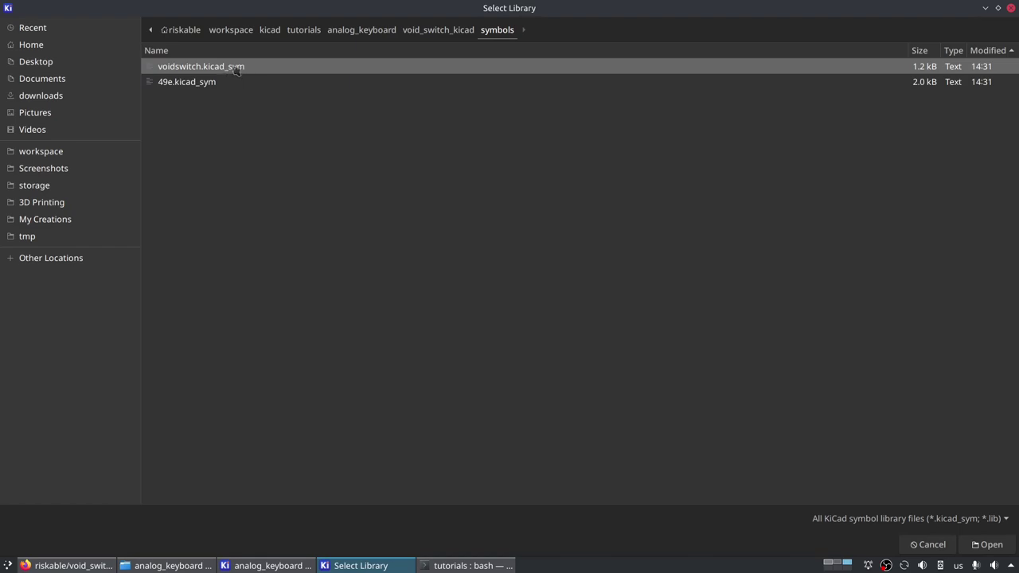
{"action": "left_click", "coordinate": [203, 89]}
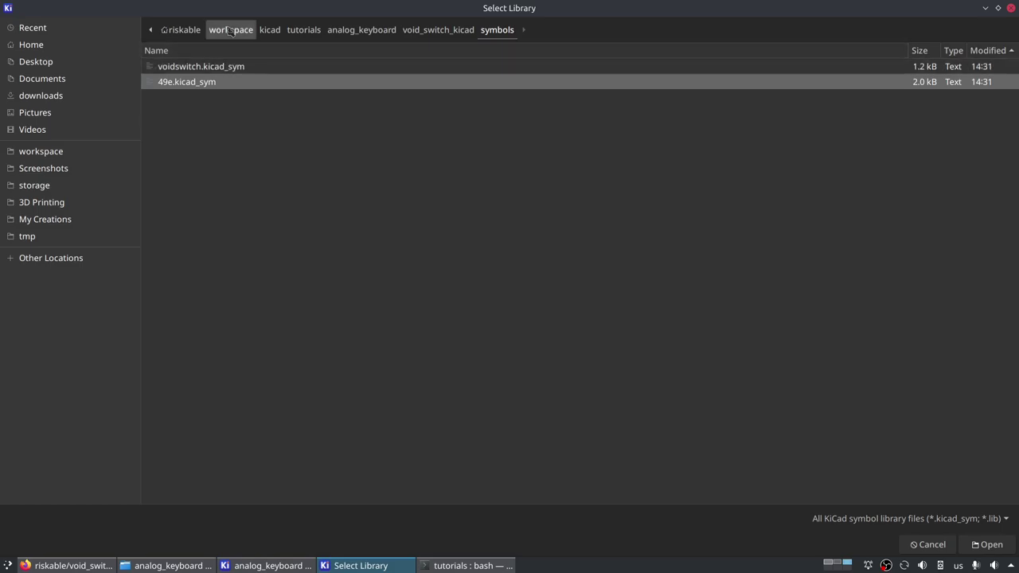
{"action": "double_click", "coordinate": [239, 67]}
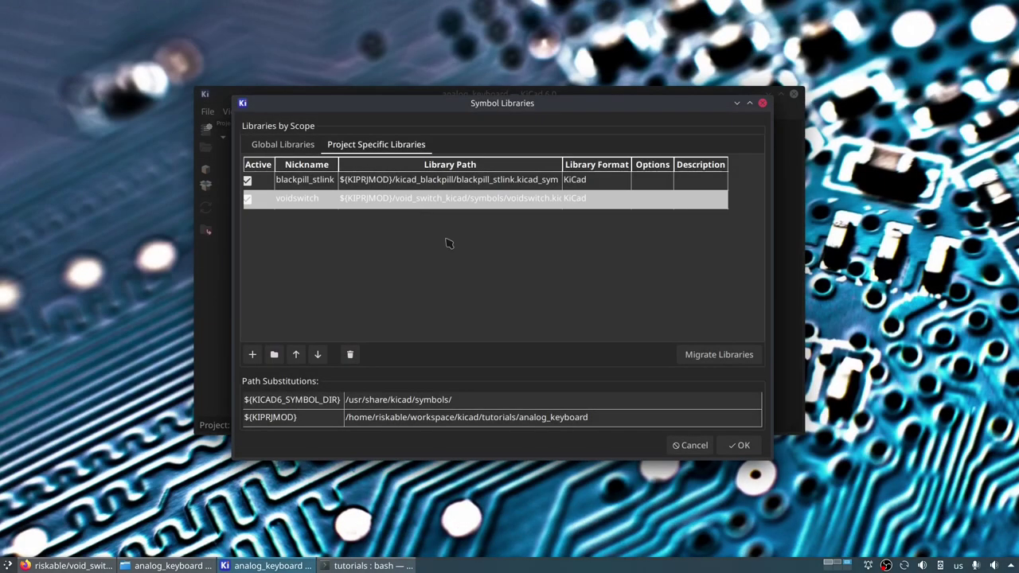
{"action": "double_click", "coordinate": [316, 202]}
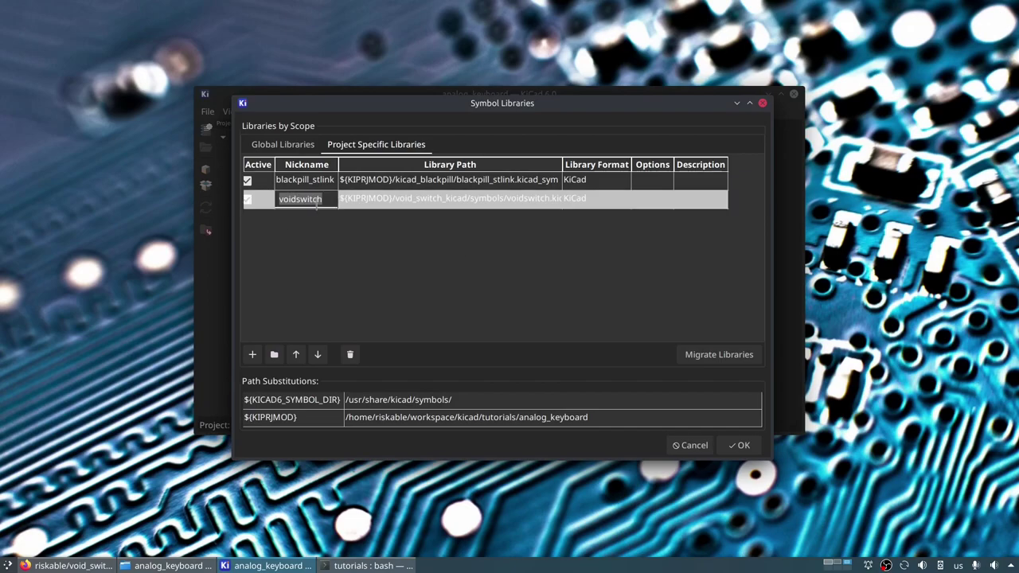
{"action": "left_click", "coordinate": [274, 355]}
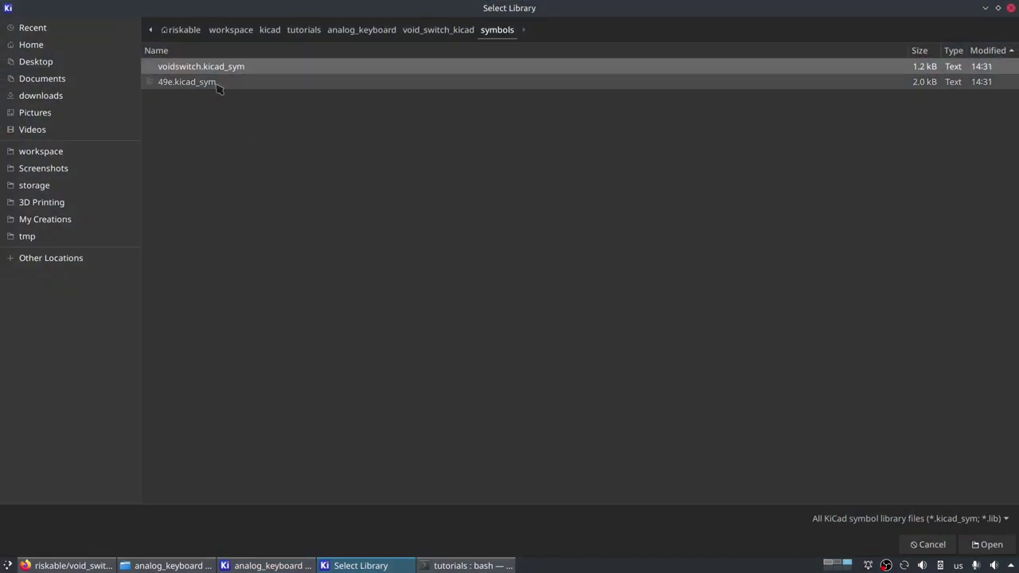
{"action": "key", "text": "Return"}
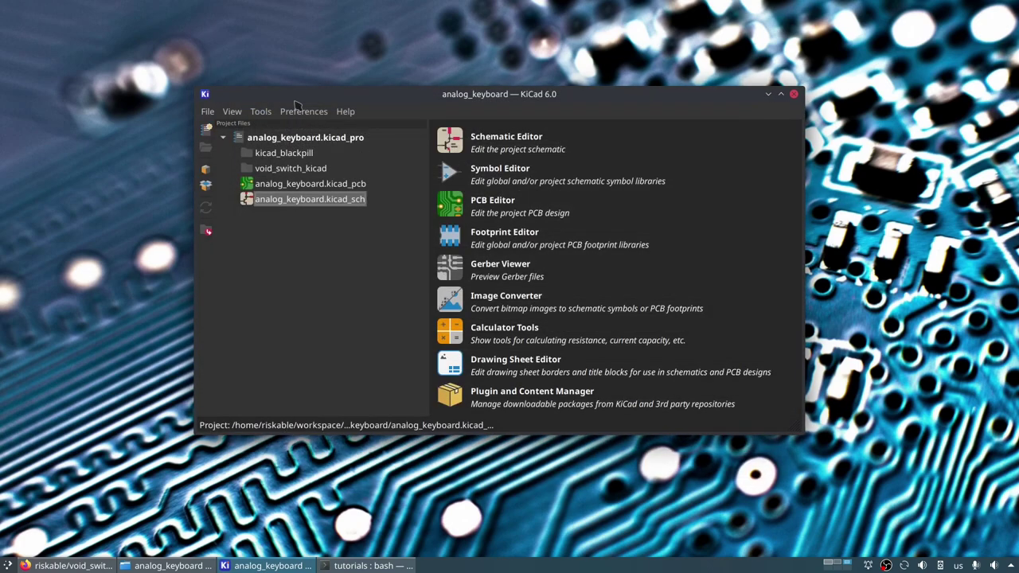
Open the footprint library management and accept the preselected option for the global footprint library table.
{"action": "left_click", "coordinate": [305, 114]}
{"action": "left_click", "coordinate": [335, 163]}
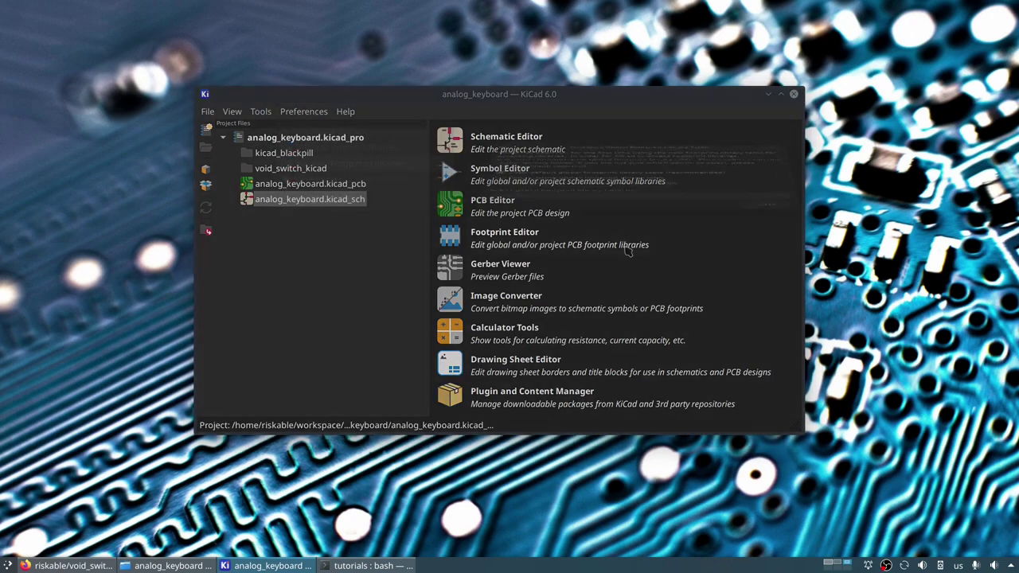
{"action": "left_click", "coordinate": [769, 398]}
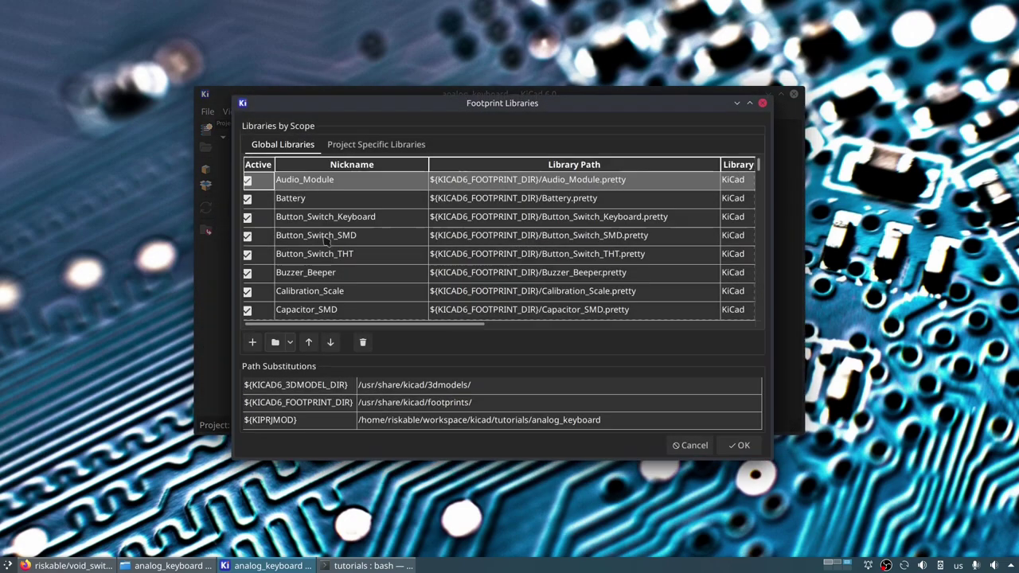
Add a project-specific footprint library by browsing into the project's kicad_blackpill folder.
{"action": "left_click", "coordinate": [354, 144]}
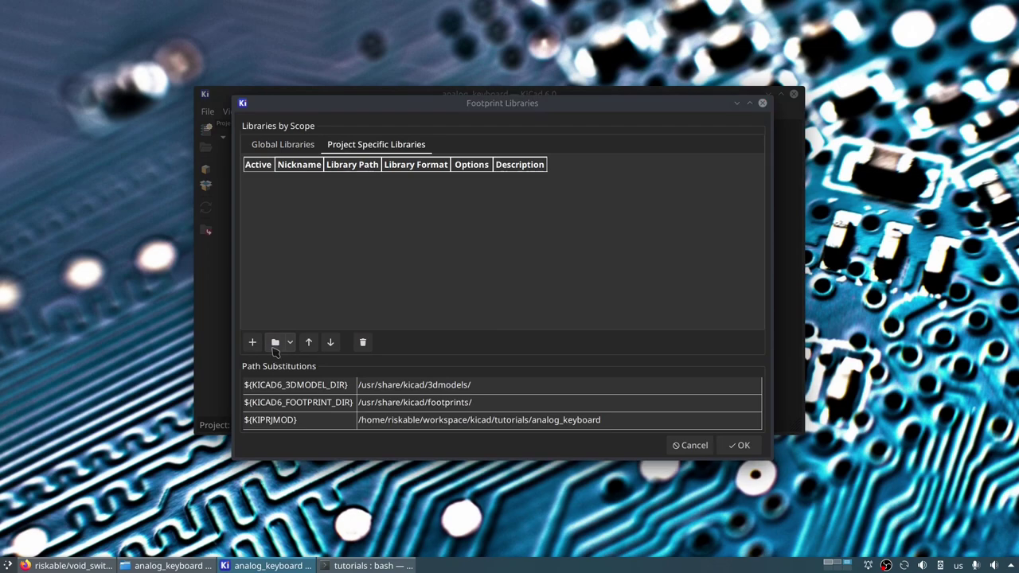
{"action": "left_click", "coordinate": [276, 342]}
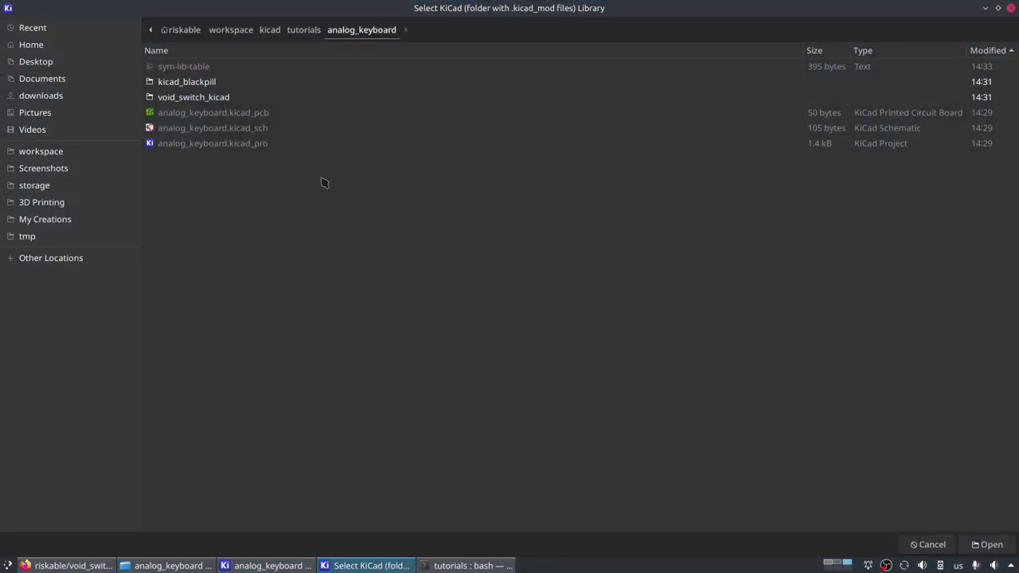
{"action": "double_click", "coordinate": [211, 82]}
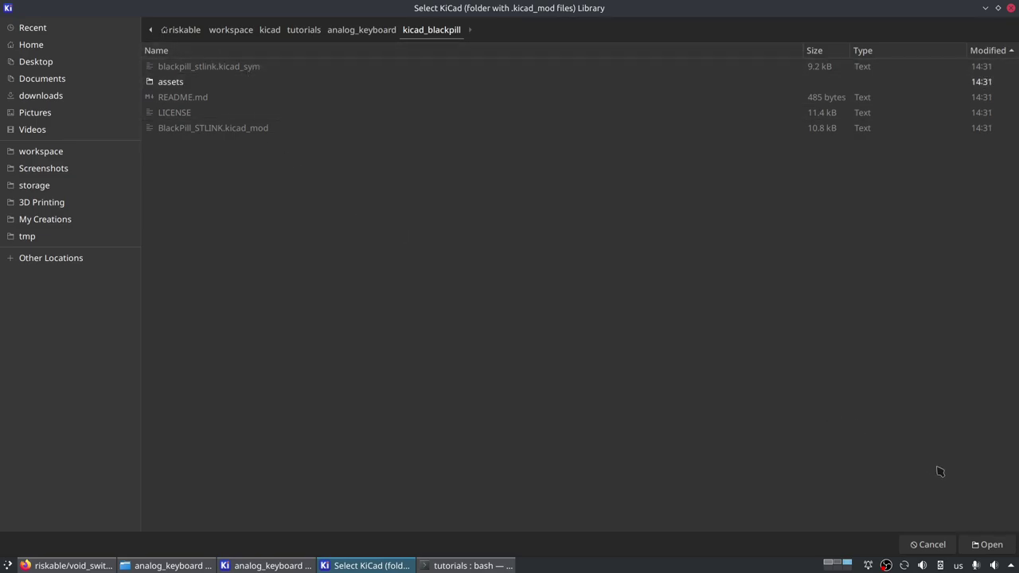
{"action": "left_click", "coordinate": [988, 544]}
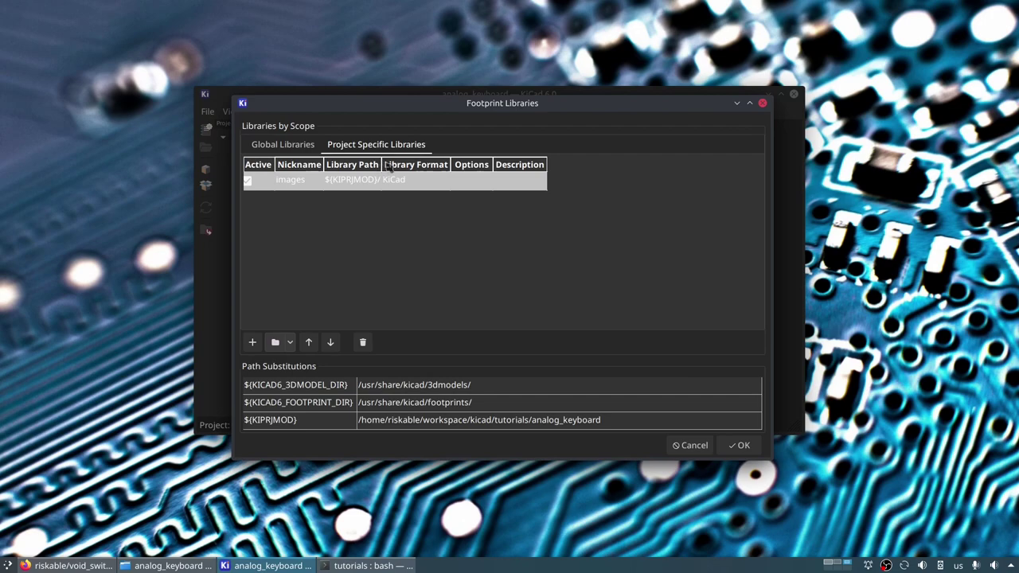
Widen the Library Path column and set the new footprint library's path to ${KIPRJMOD}/kicad_blackpill/.
{"action": "left_click_drag", "start_coordinate": [383, 161], "coordinate": [573, 171]}
{"action": "double_click", "coordinate": [486, 183]}
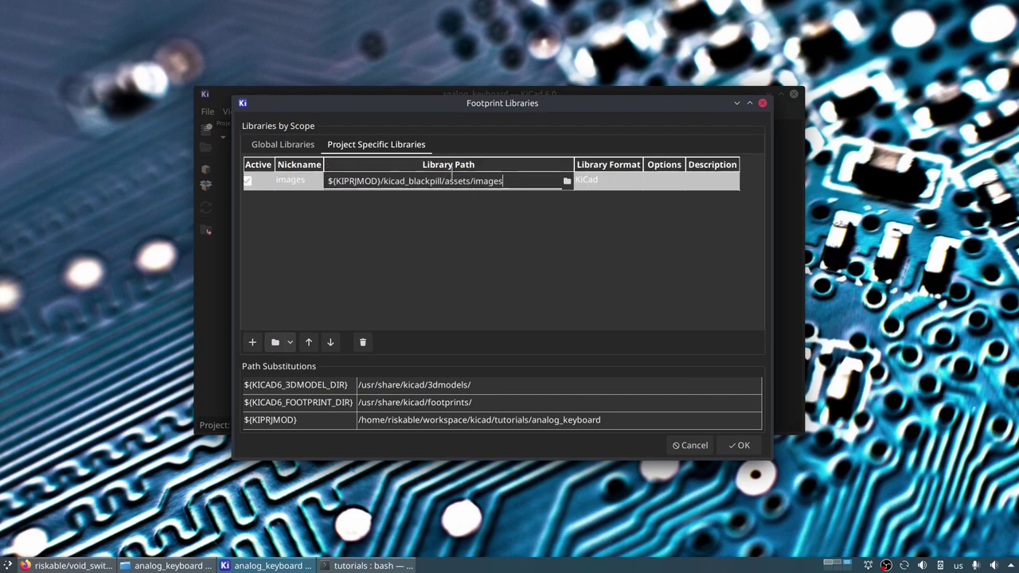
{"action": "left_click_drag", "start_coordinate": [510, 181], "coordinate": [460, 182]}
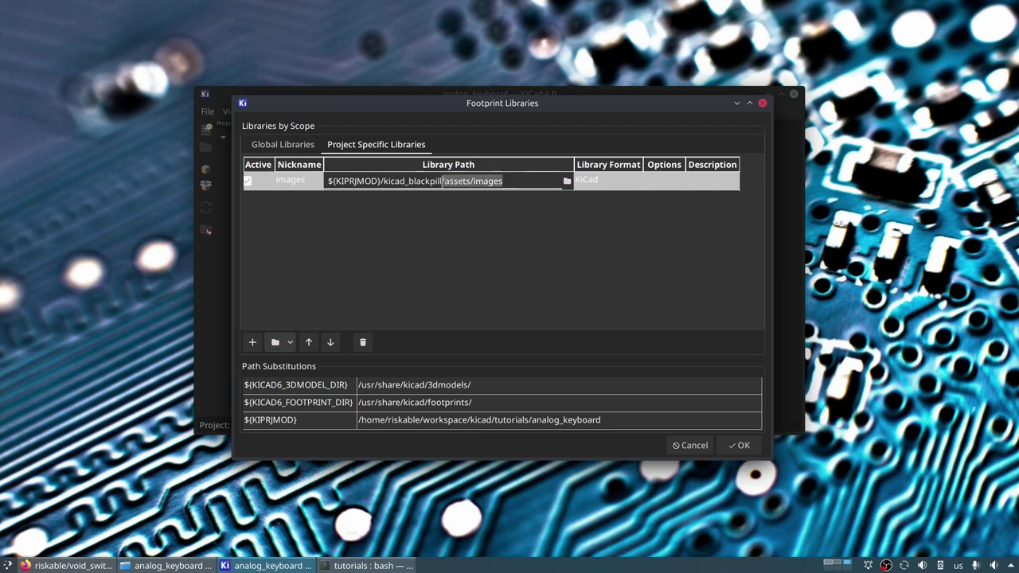
{"action": "key", "text": "BackSpace"}
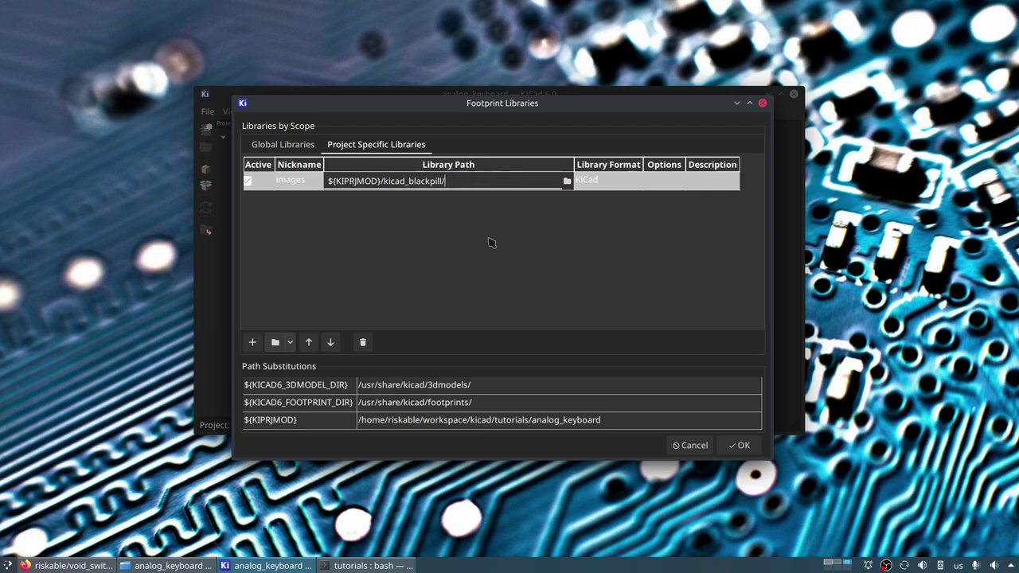
{"action": "key", "text": "Return"}
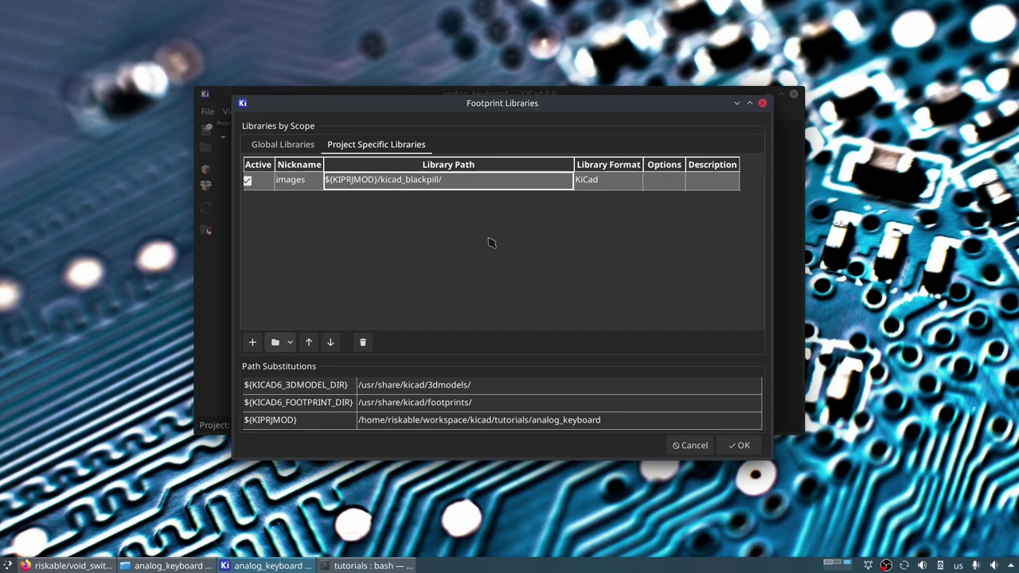
Rename the kicad_blackpill footprint library's nickname to BlackPill.
{"action": "double_click", "coordinate": [301, 186]}
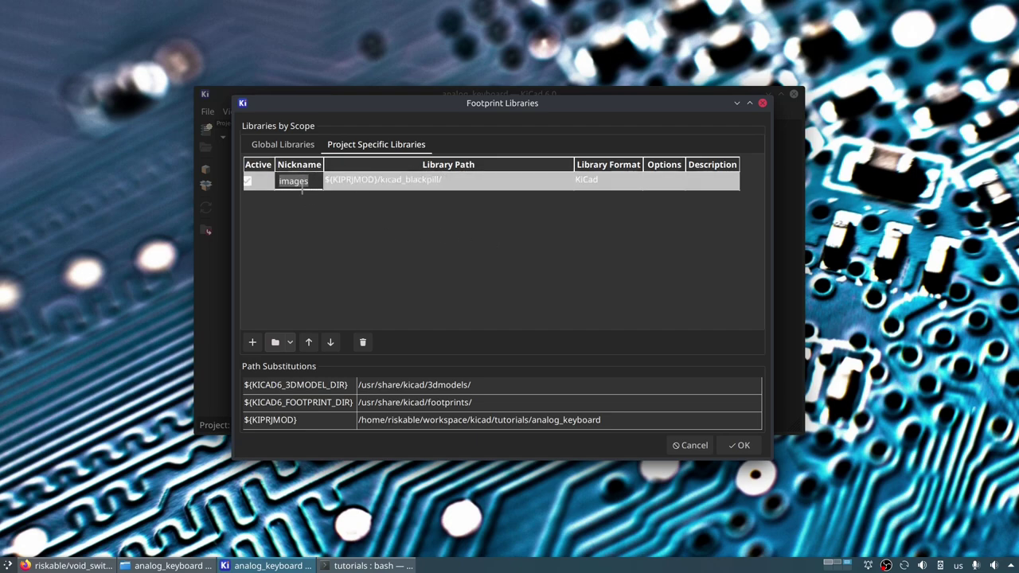
{"action": "type", "text": "BlackPill"}
{"action": "key", "text": "Return"}
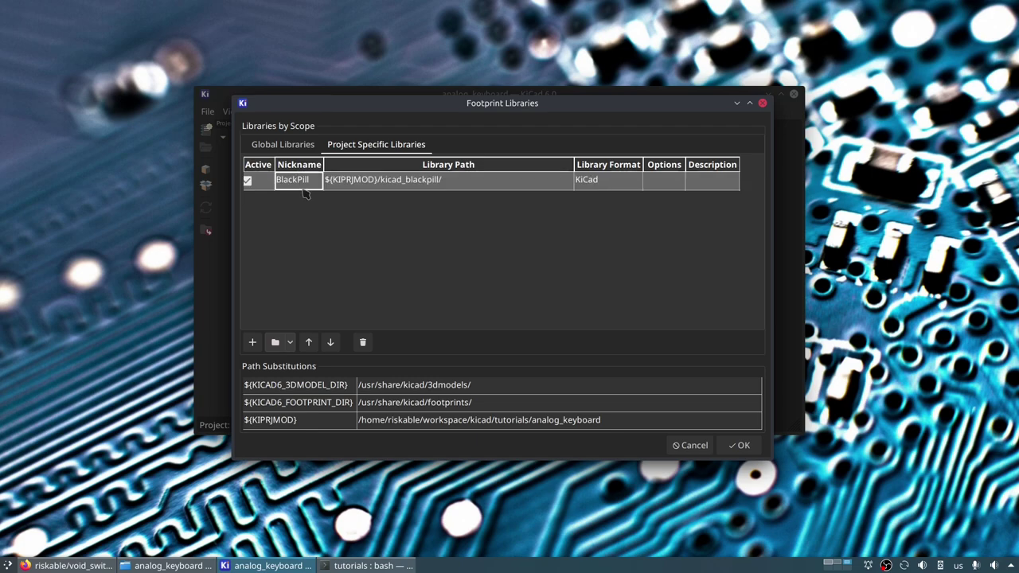
Add the footprints folder inside void_switch_kicad as a second project-specific footprint library.
{"action": "left_click", "coordinate": [276, 341]}
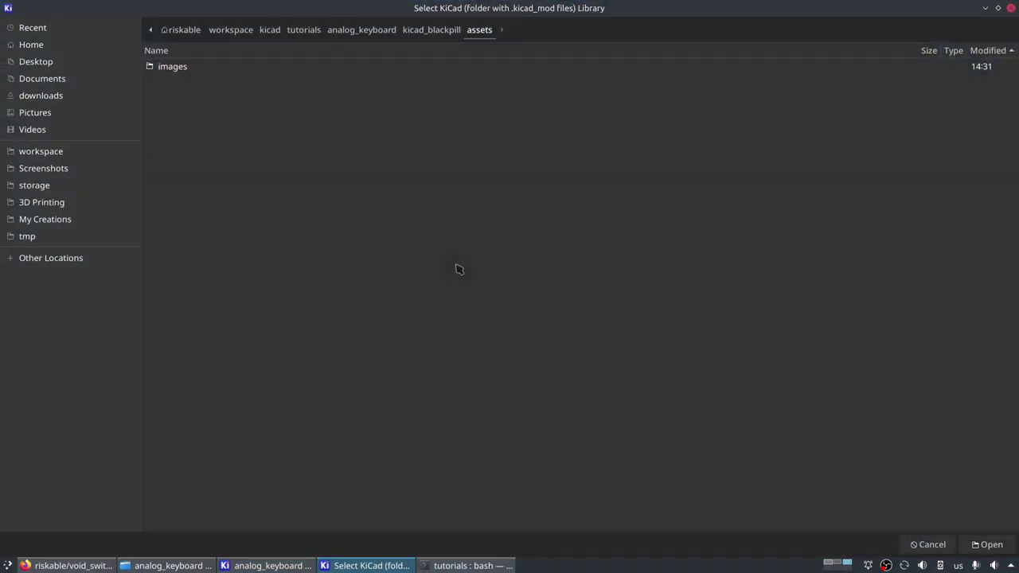
{"action": "left_click", "coordinate": [362, 29]}
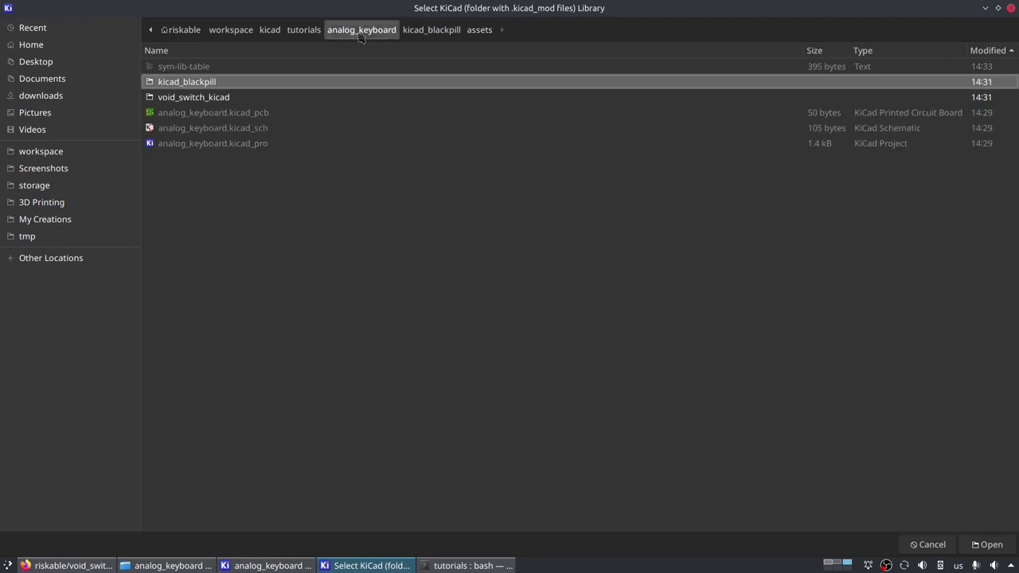
{"action": "double_click", "coordinate": [198, 99]}
{"action": "double_click", "coordinate": [231, 81]}
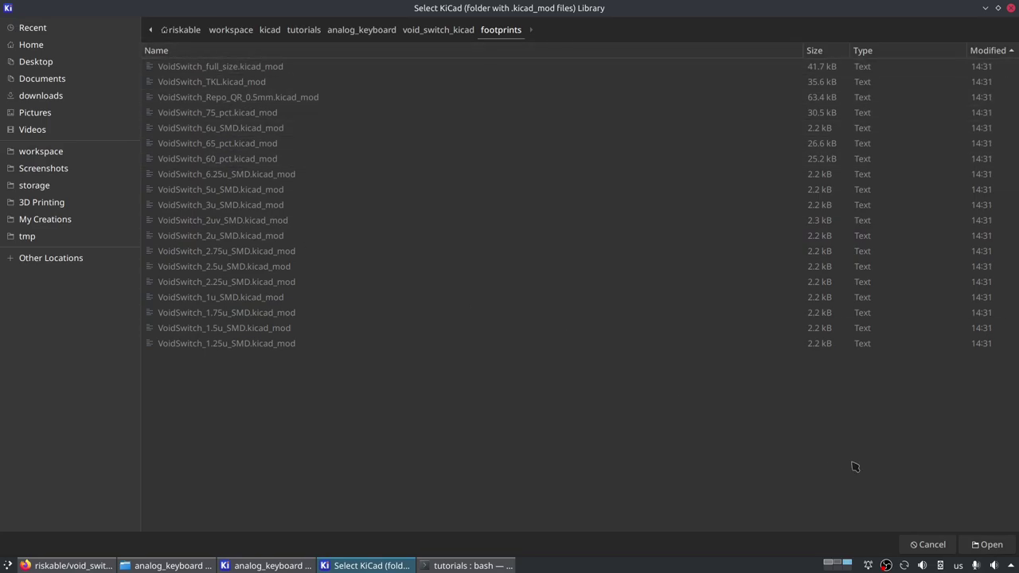
{"action": "left_click", "coordinate": [987, 545]}
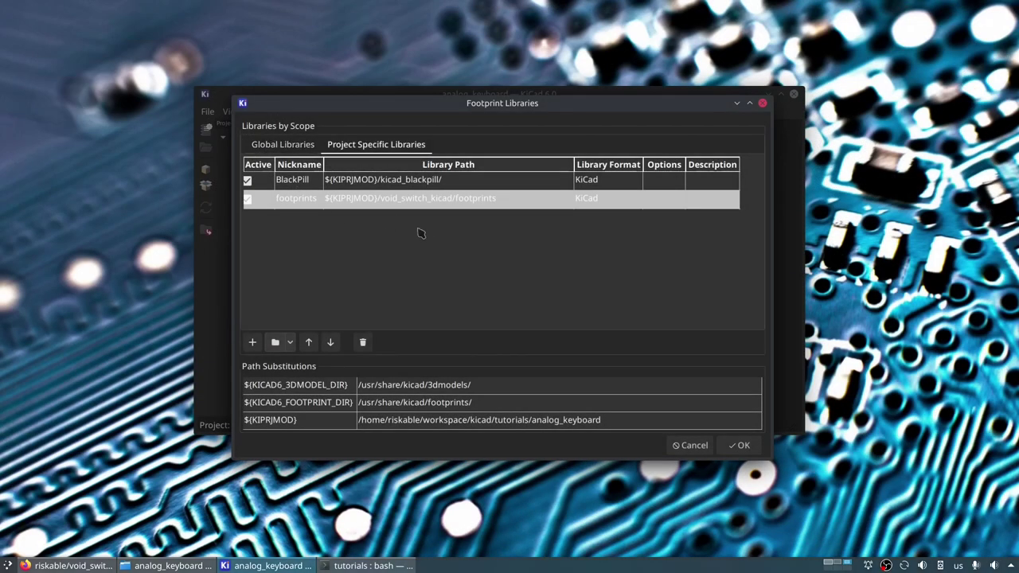
Set the void_switch_kicad footprint library's nickname to VoidSwitch, accept the library list, and open the analog_keyboard schematic.
{"action": "left_click", "coordinate": [298, 203]}
{"action": "type", "text": "BVo"}
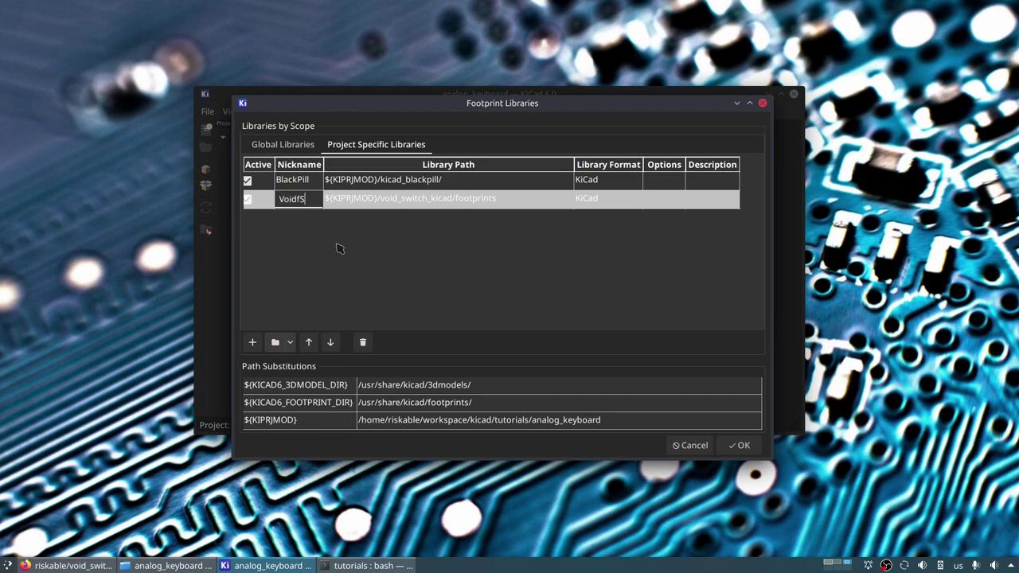
{"action": "type", "text": "idSwitch"}
{"action": "key", "text": "Return"}
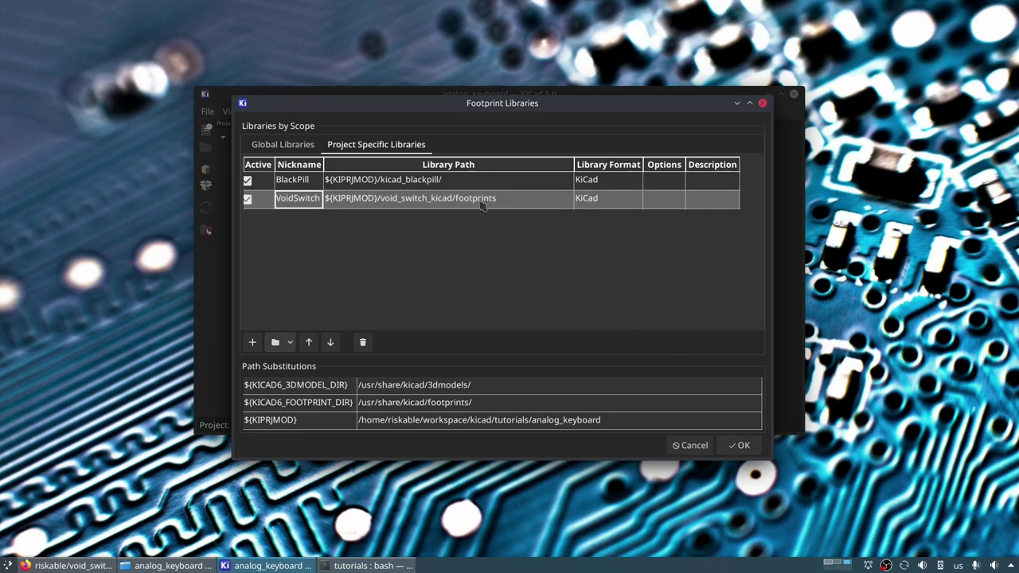
{"action": "left_click", "coordinate": [740, 446]}
{"action": "double_click", "coordinate": [293, 199]}
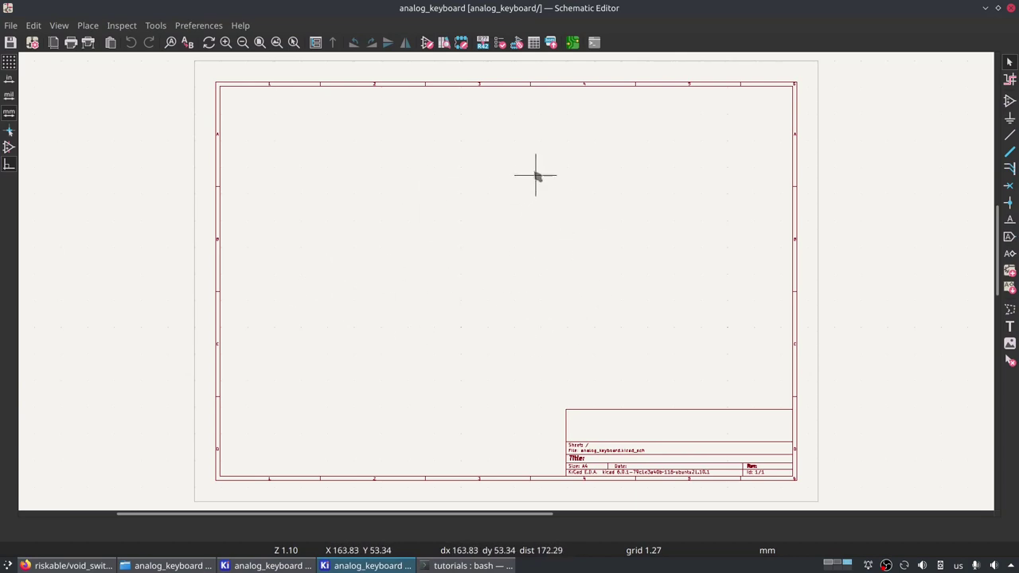
Place a BlackPill_STLINK symbol near the schematic sheet's upper-left corner and delete it again.
{"action": "left_click", "coordinate": [1010, 101]}
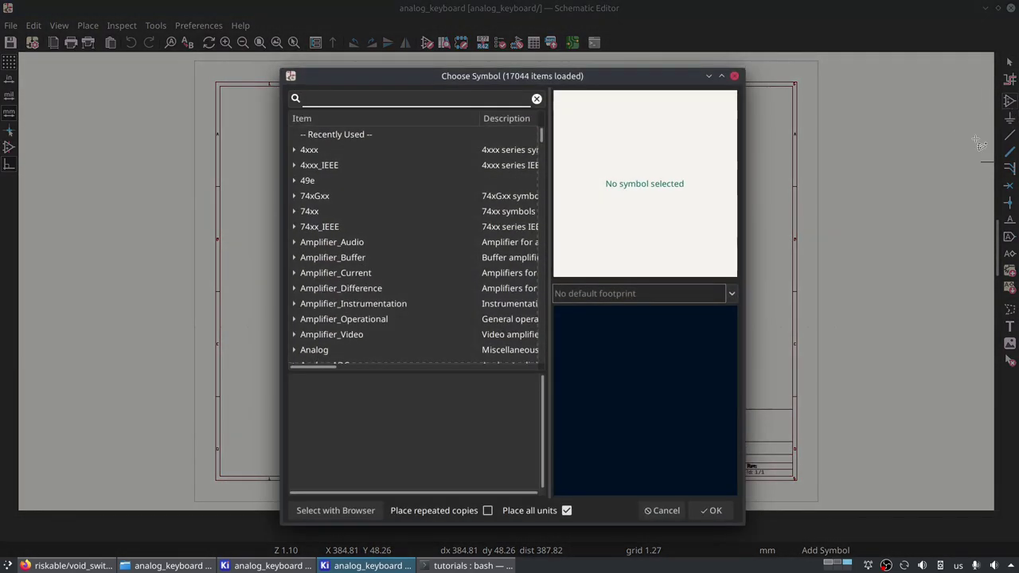
{"action": "type", "text": "black"}
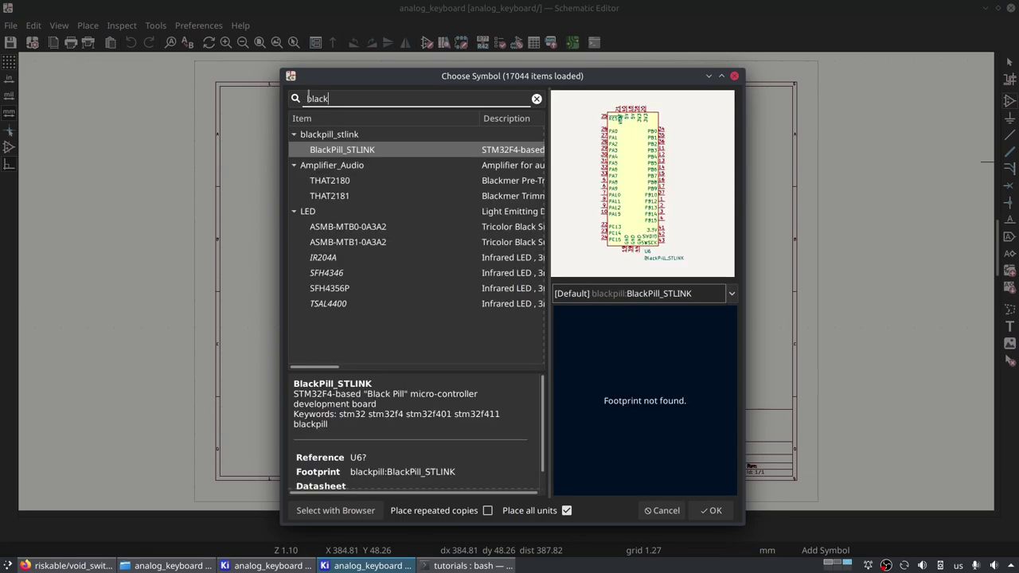
{"action": "double_click", "coordinate": [370, 155]}
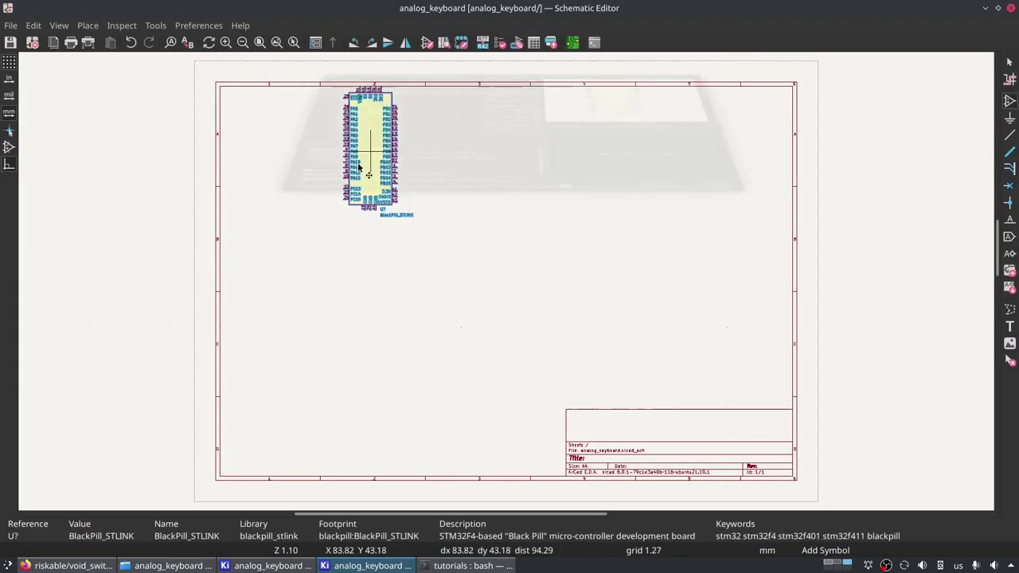
{"action": "left_click", "coordinate": [296, 191]}
{"action": "scroll", "coordinate": [340, 164], "scroll_direction": "up", "scroll_amount": 4}
{"action": "key", "text": "Escape"}
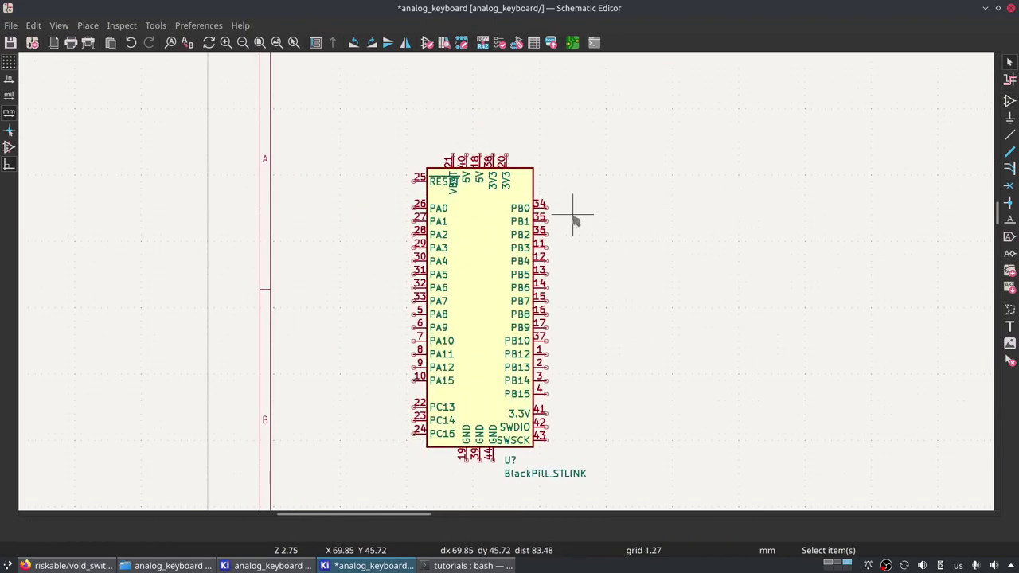
{"action": "left_click", "coordinate": [475, 221]}
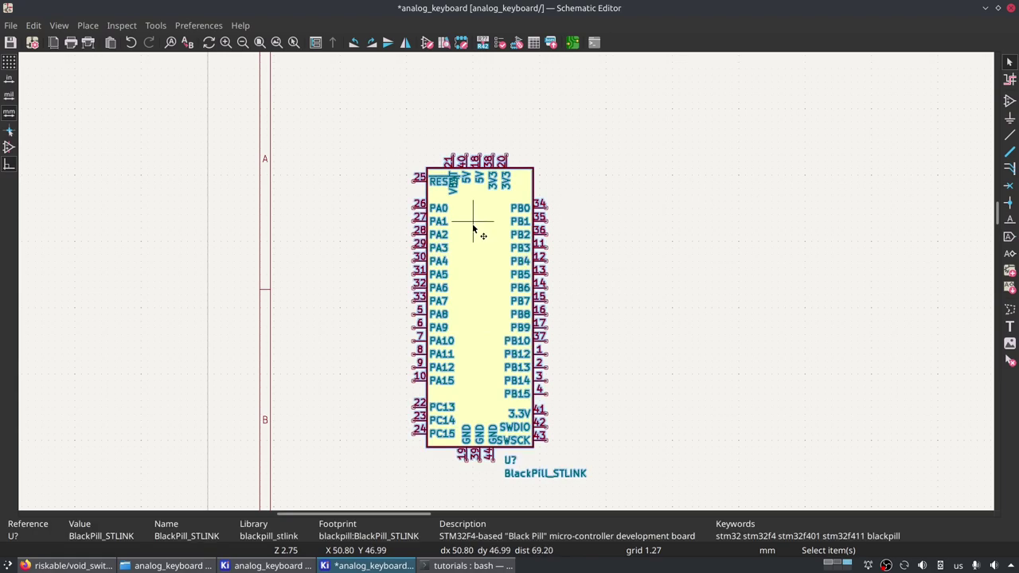
{"action": "key", "text": "Delete"}
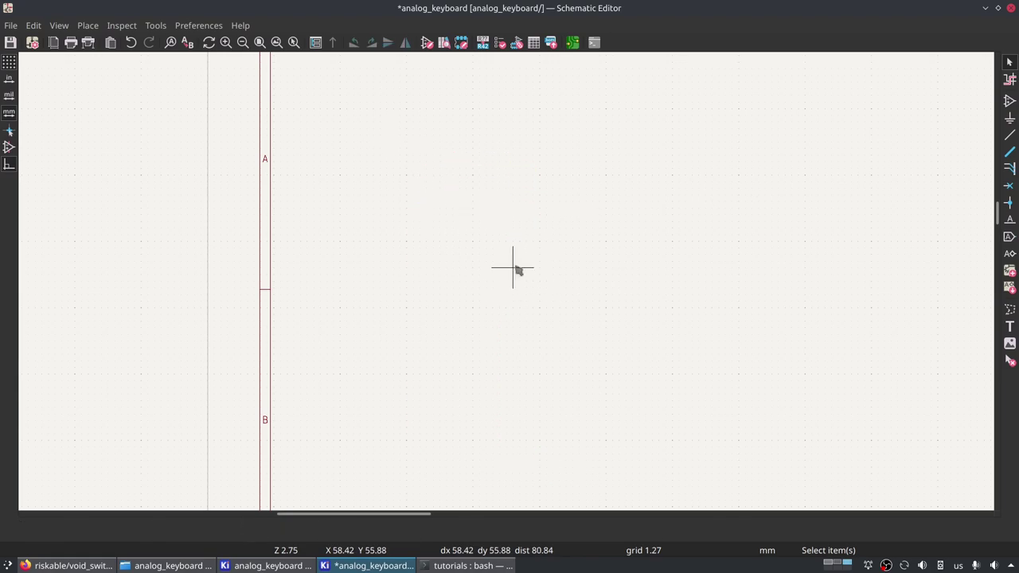
Switch to the Dolphin file manager and open the tutorials folder's void_switch_65_pct project folder in a new tab.
{"action": "left_click", "coordinate": [167, 565]}
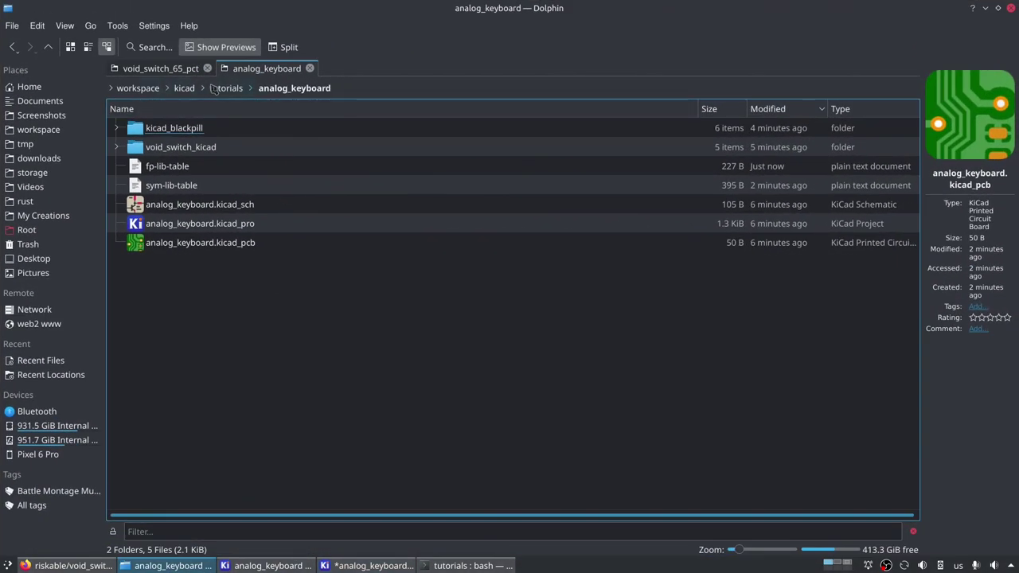
{"action": "middle_click", "coordinate": [227, 88]}
{"action": "left_click", "coordinate": [351, 68]}
{"action": "double_click", "coordinate": [191, 148]}
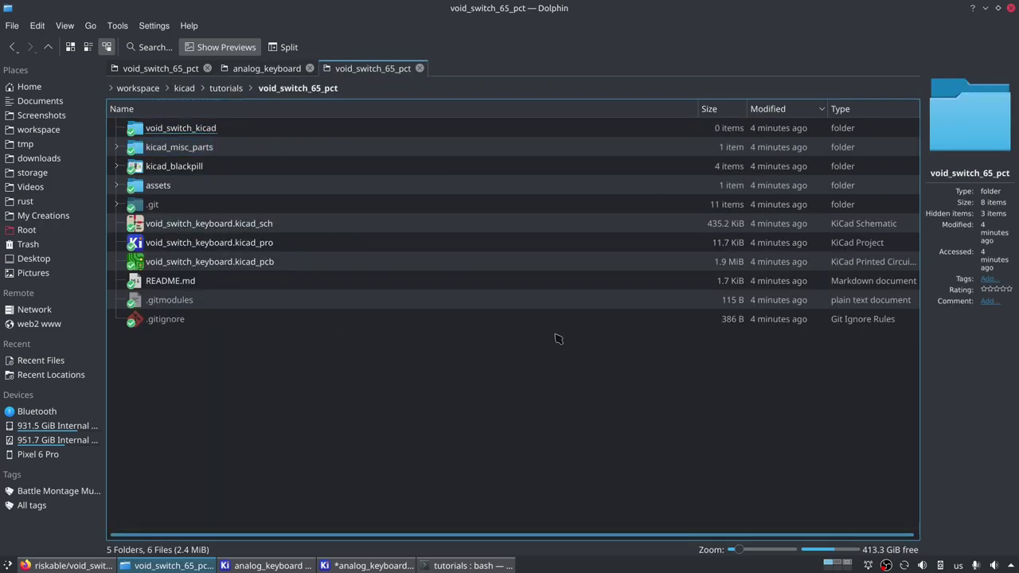
Open the void_switch_keyboard.kicad_sch schematic on its own, closing the void_switch_keyboard project window.
{"action": "double_click", "coordinate": [220, 250]}
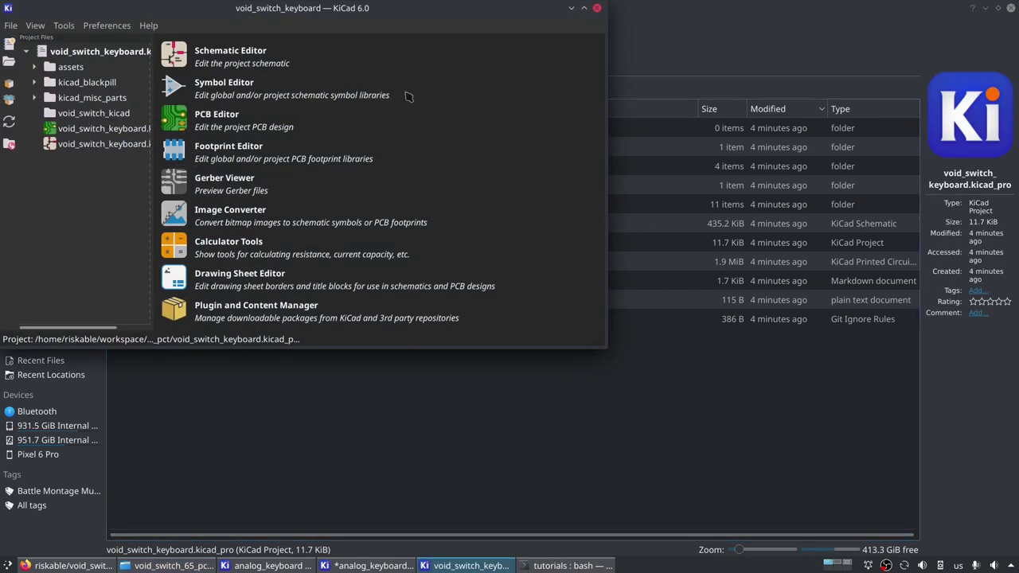
{"action": "left_click", "coordinate": [597, 8]}
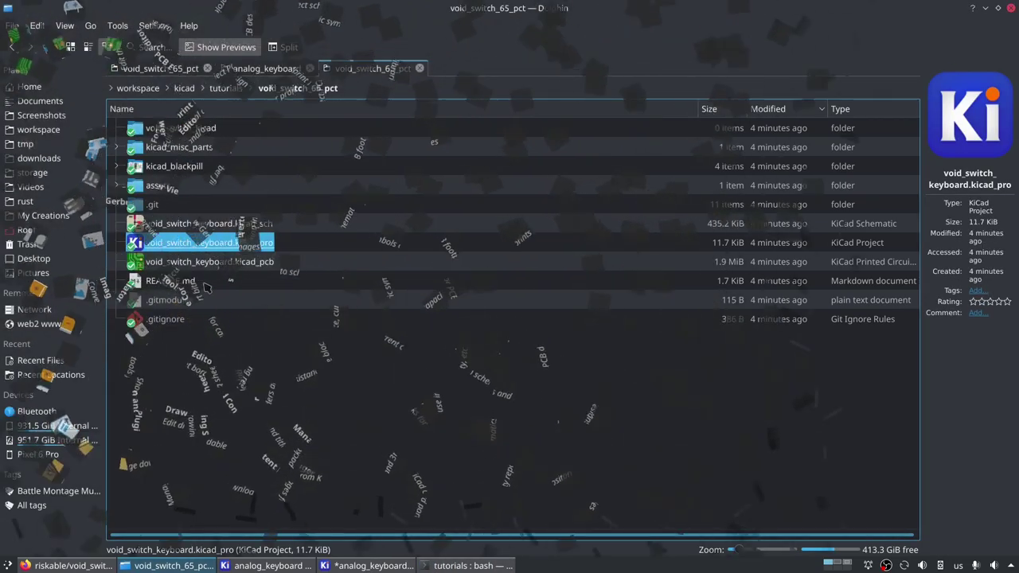
{"action": "double_click", "coordinate": [208, 262]}
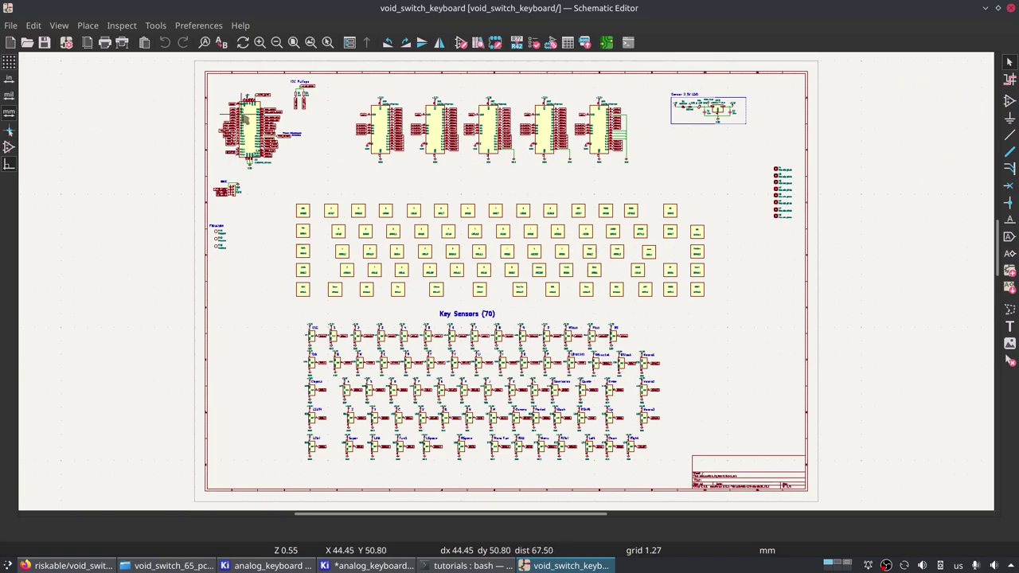
Copy the Black Pill circuit and I2C pull-ups from void_switch_keyboard into the upper-left area of the analog_keyboard schematic and save it.
{"action": "left_click_drag", "start_coordinate": [217, 76], "coordinate": [324, 172]}
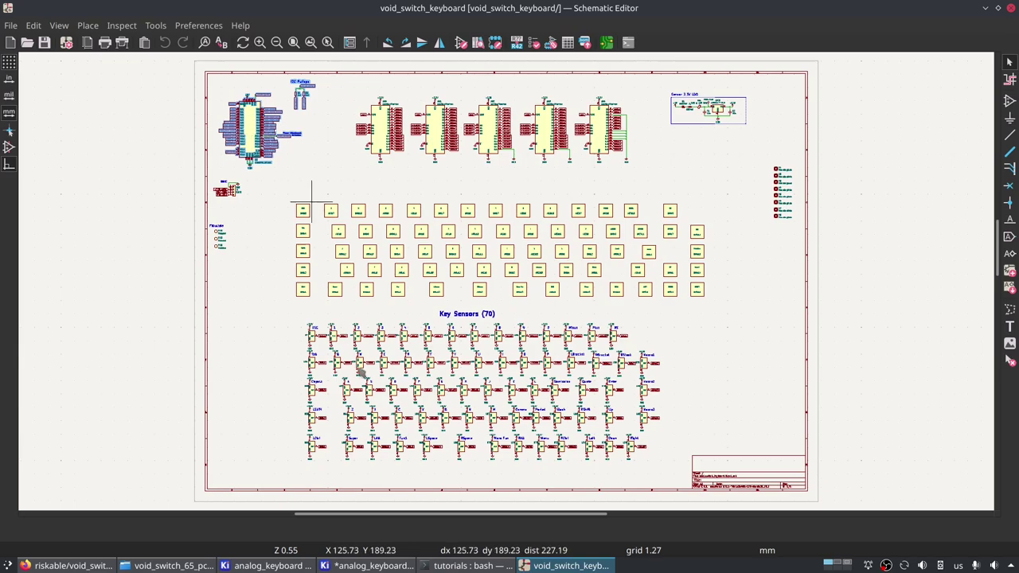
{"action": "key", "text": "alt+Tab"}
{"action": "key", "text": "ctrl+v"}
{"action": "scroll", "coordinate": [456, 325], "scroll_direction": "down", "scroll_amount": 4}
{"action": "left_click", "coordinate": [494, 319]}
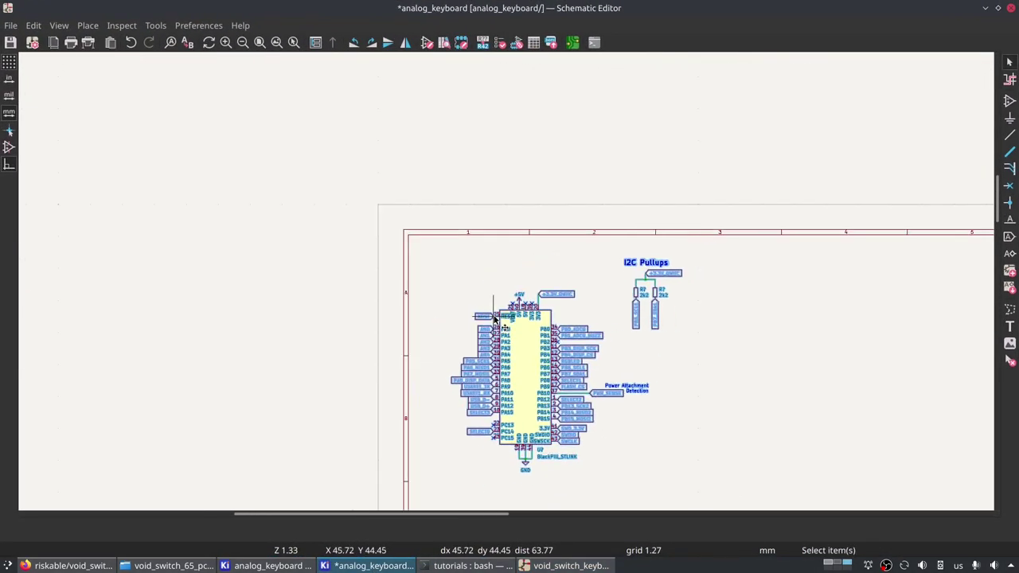
{"action": "key", "text": "Escape"}
{"action": "key", "text": "ctrl+s"}
Check the footprints assigned to the Black Pill symbol and the PB6_SCL1 pull-up resistor in their symbol properties.
{"action": "scroll", "coordinate": [693, 365], "scroll_direction": "up", "scroll_amount": 3}
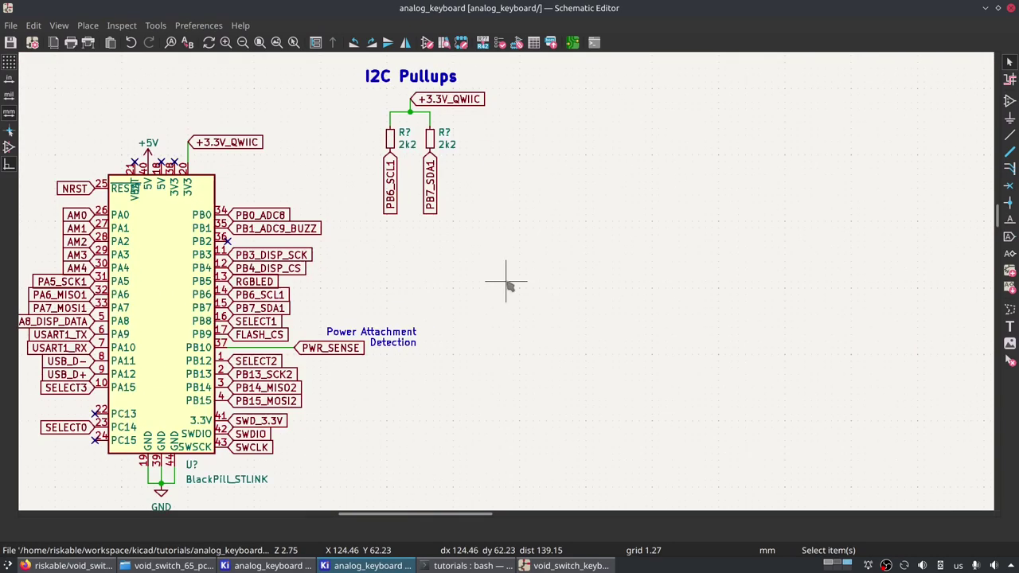
{"action": "middle_click_drag", "start_coordinate": [342, 300], "coordinate": [623, 292]}
{"action": "left_click", "coordinate": [459, 291]}
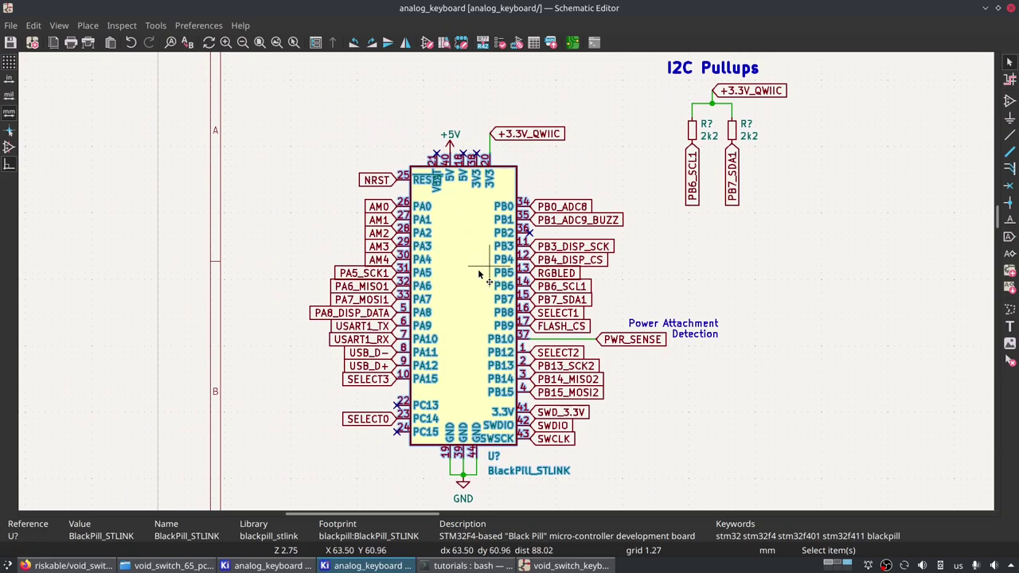
{"action": "double_click", "coordinate": [482, 273]}
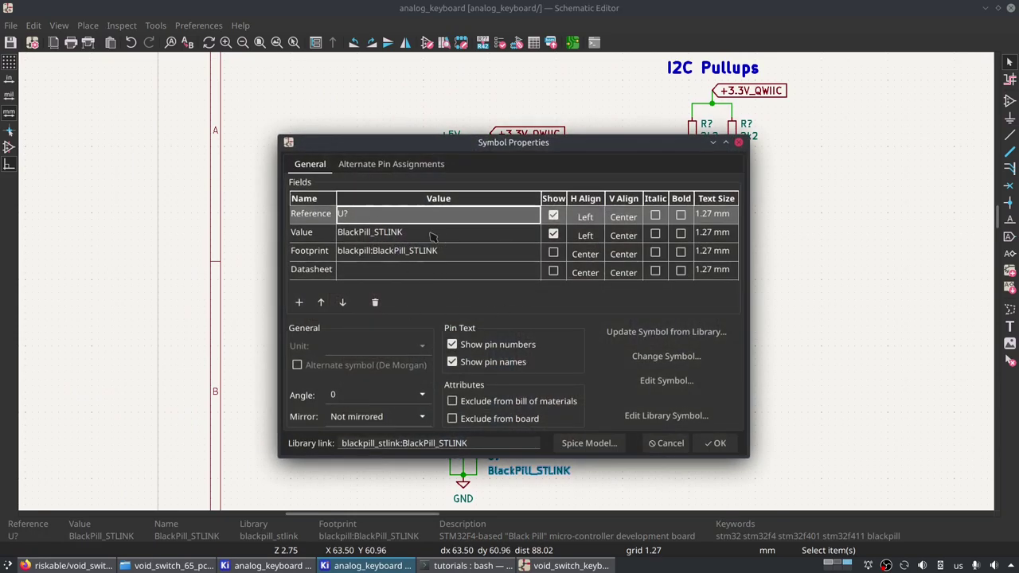
{"action": "left_click", "coordinate": [369, 251]}
{"action": "left_click", "coordinate": [466, 251]}
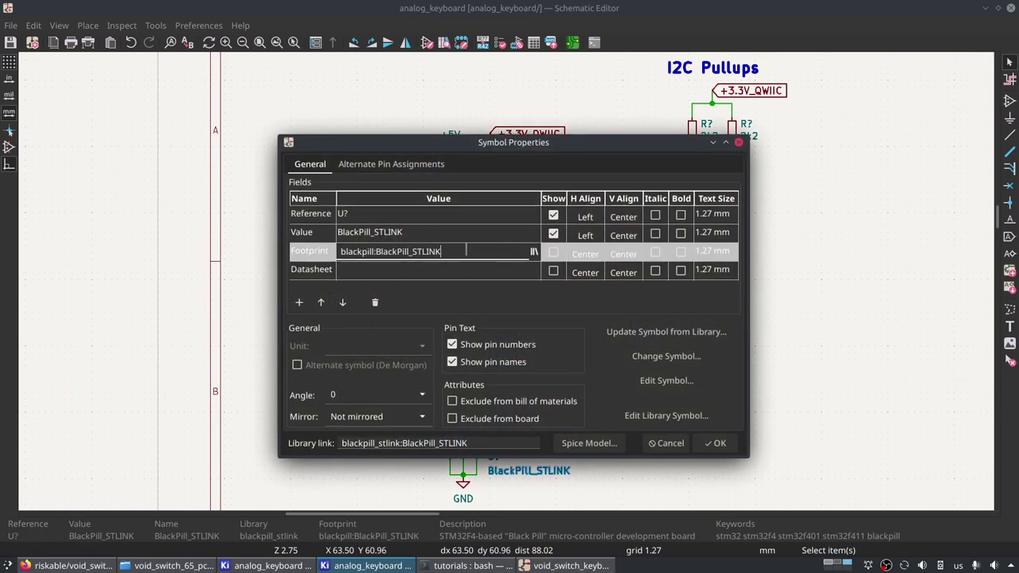
{"action": "left_click", "coordinate": [717, 443]}
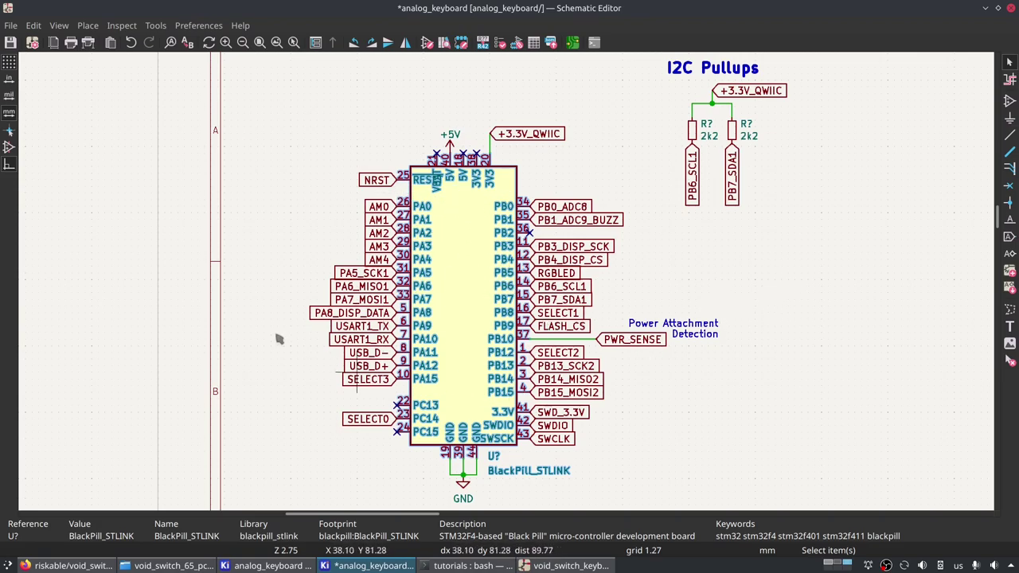
{"action": "double_click", "coordinate": [693, 134]}
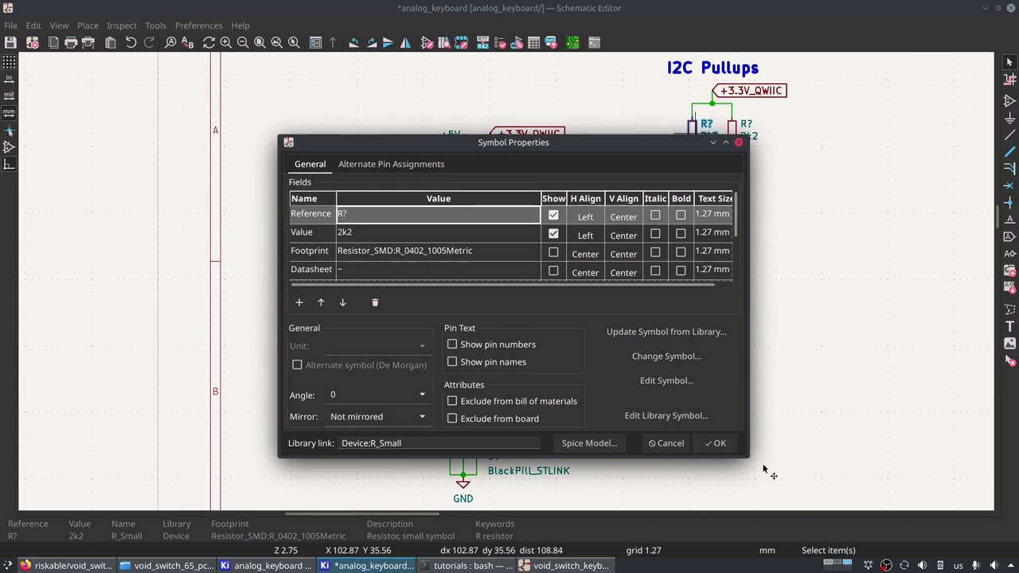
{"action": "left_click", "coordinate": [671, 444]}
Examine the I2C pull-up resistors' +3.3V_QWIIC, PB6_SCL1 and PB7_SDA1 labels and the matching labels on the Black Pill pins.
{"action": "scroll", "coordinate": [773, 207], "scroll_direction": "down", "scroll_amount": 5}
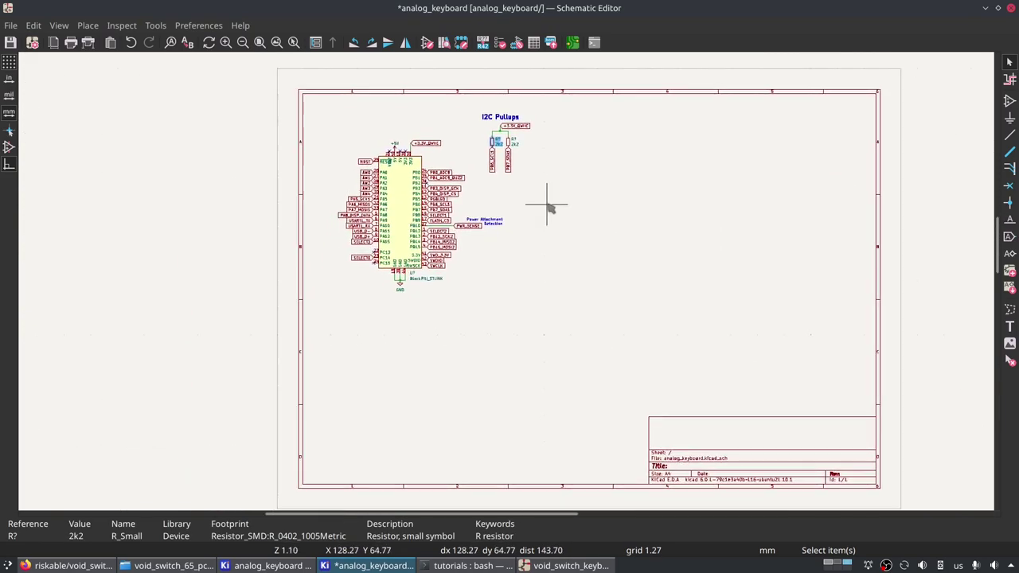
{"action": "middle_click_drag", "start_coordinate": [548, 207], "coordinate": [587, 312]}
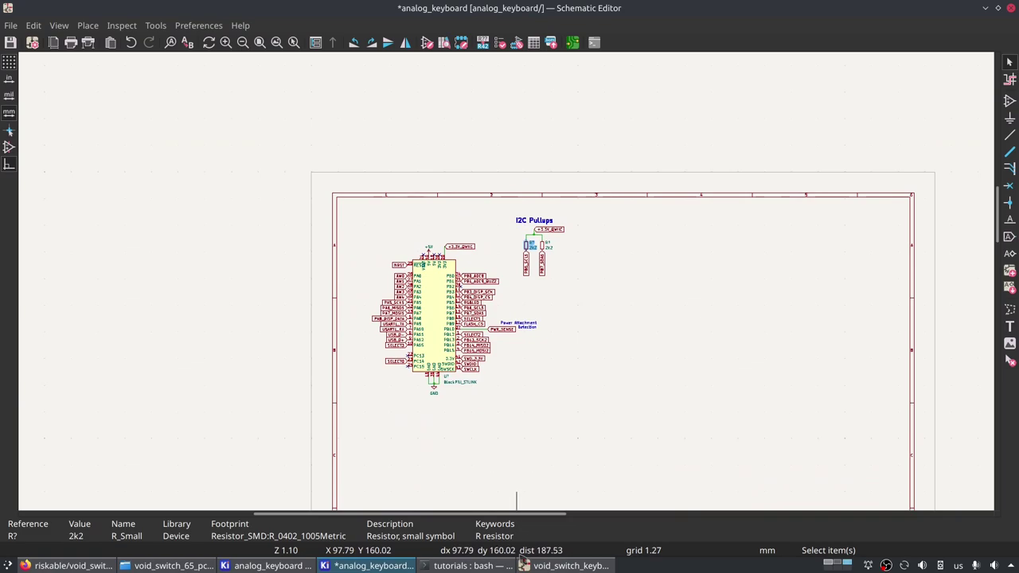
{"action": "middle_click_drag", "start_coordinate": [679, 353], "coordinate": [532, 305]}
{"action": "scroll", "coordinate": [525, 291], "scroll_direction": "up", "scroll_amount": 4}
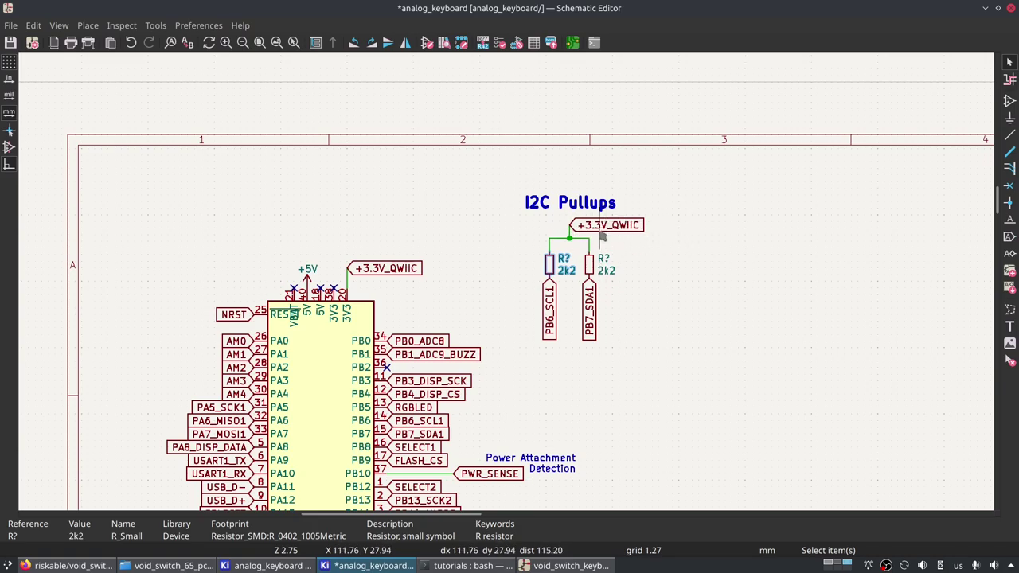
{"action": "scroll", "coordinate": [603, 237], "scroll_direction": "up", "scroll_amount": 4}
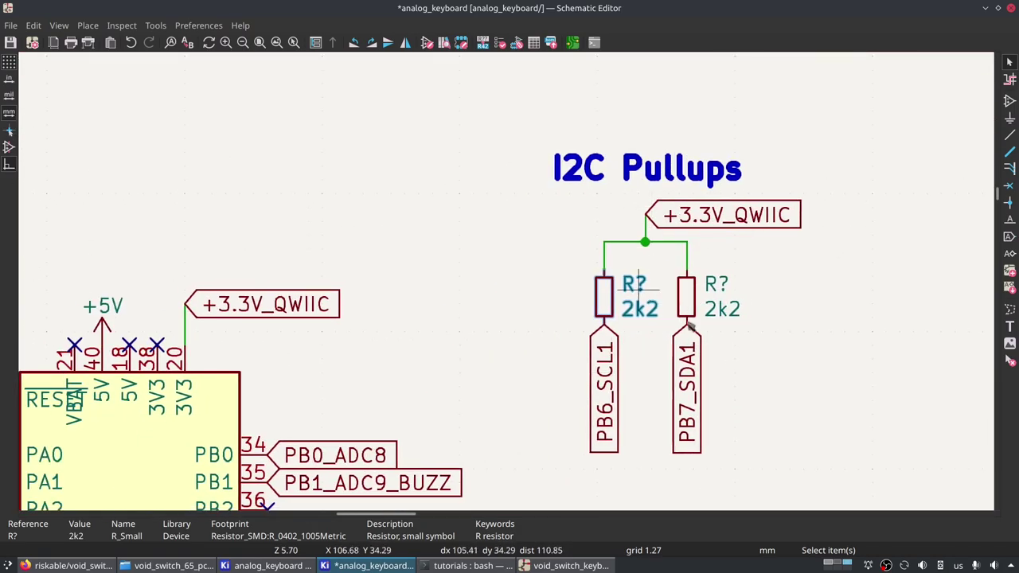
{"action": "scroll", "coordinate": [505, 278], "scroll_direction": "down", "scroll_amount": 4}
{"action": "scroll", "coordinate": [492, 417], "scroll_direction": "up", "scroll_amount": 2}
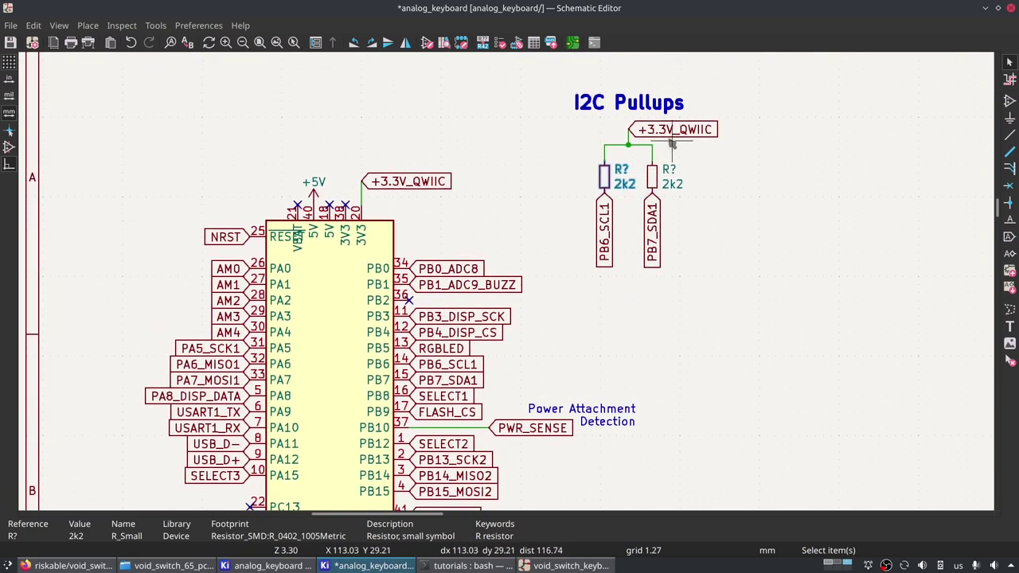
{"action": "scroll", "coordinate": [606, 146], "scroll_direction": "down", "scroll_amount": 1}
{"action": "scroll", "coordinate": [507, 285], "scroll_direction": "down", "scroll_amount": 3}
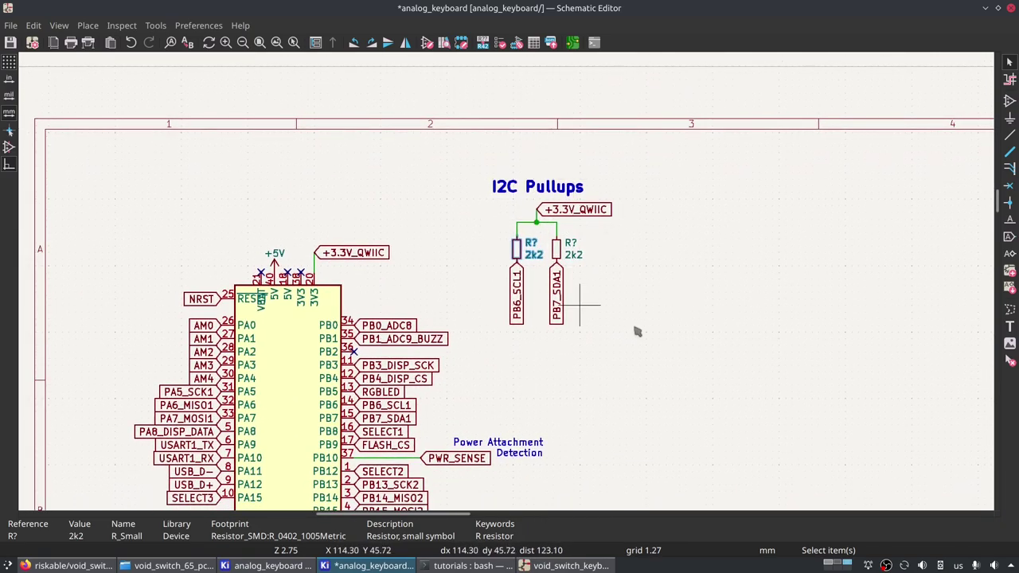
{"action": "scroll", "coordinate": [520, 374], "scroll_direction": "down", "scroll_amount": 5}
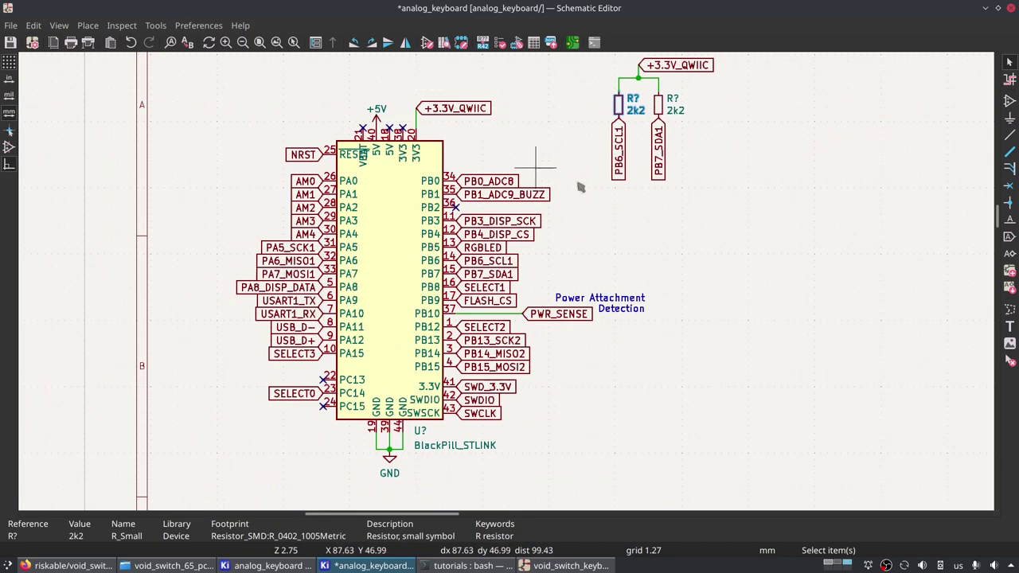
{"action": "scroll", "coordinate": [504, 280], "scroll_direction": "up", "scroll_amount": 2}
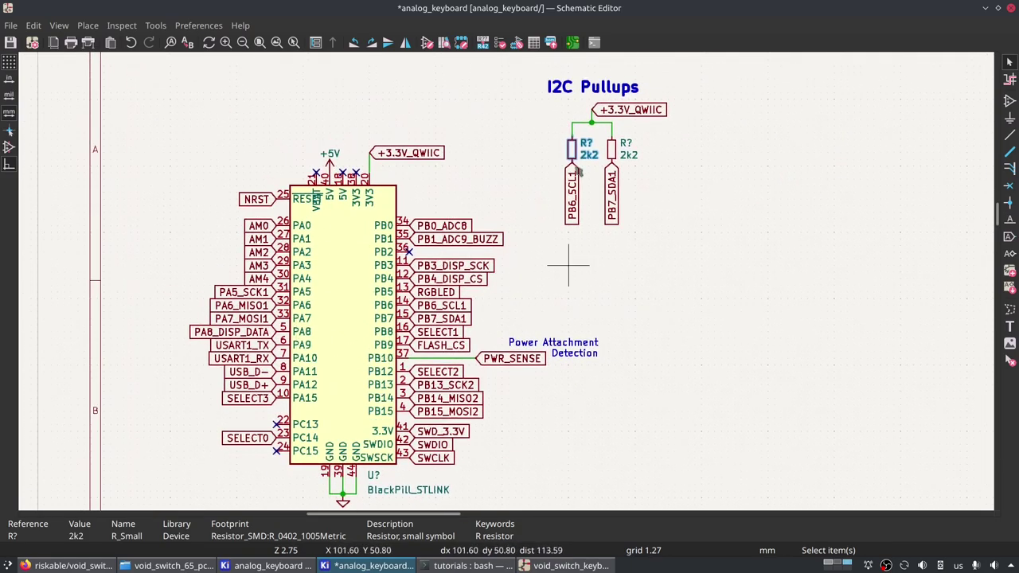
{"action": "middle_click_drag", "start_coordinate": [556, 129], "coordinate": [669, 181]}
{"action": "middle_click_drag", "start_coordinate": [723, 255], "coordinate": [558, 317]}
{"action": "scroll", "coordinate": [561, 233], "scroll_direction": "down", "scroll_amount": 3}
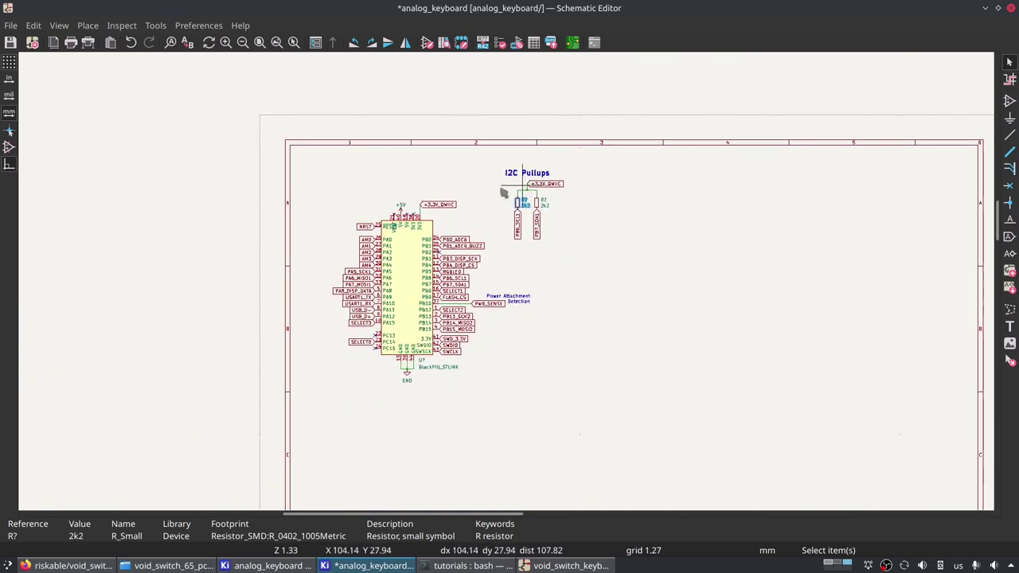
{"action": "scroll", "coordinate": [506, 285], "scroll_direction": "up", "scroll_amount": 2}
{"action": "scroll", "coordinate": [506, 284], "scroll_direction": "up", "scroll_amount": 1}
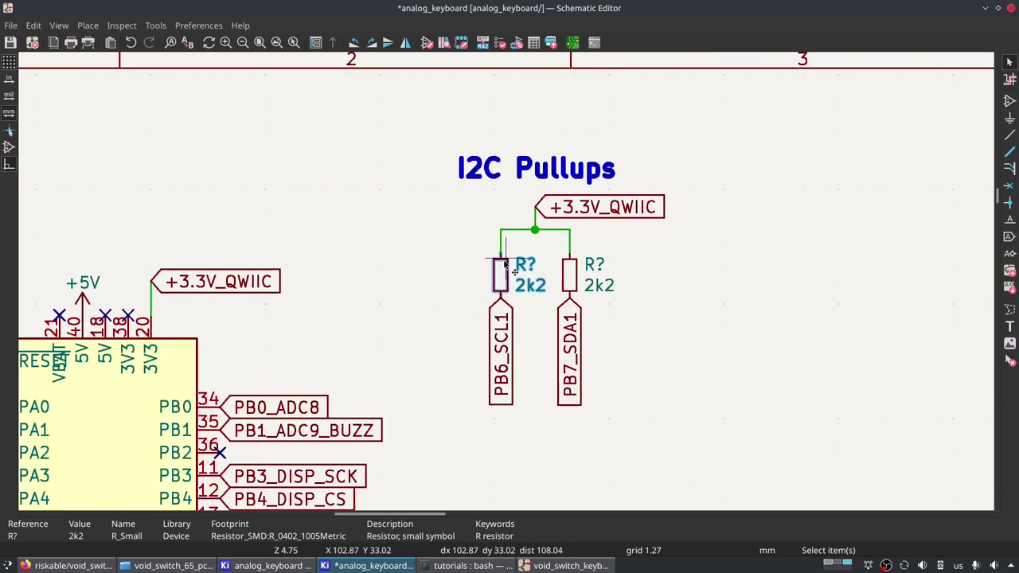
{"action": "scroll", "coordinate": [506, 284], "scroll_direction": "up", "scroll_amount": 1}
{"action": "scroll", "coordinate": [506, 284], "scroll_direction": "down", "scroll_amount": 1}
{"action": "middle_click_drag", "start_coordinate": [437, 382], "coordinate": [515, 252]}
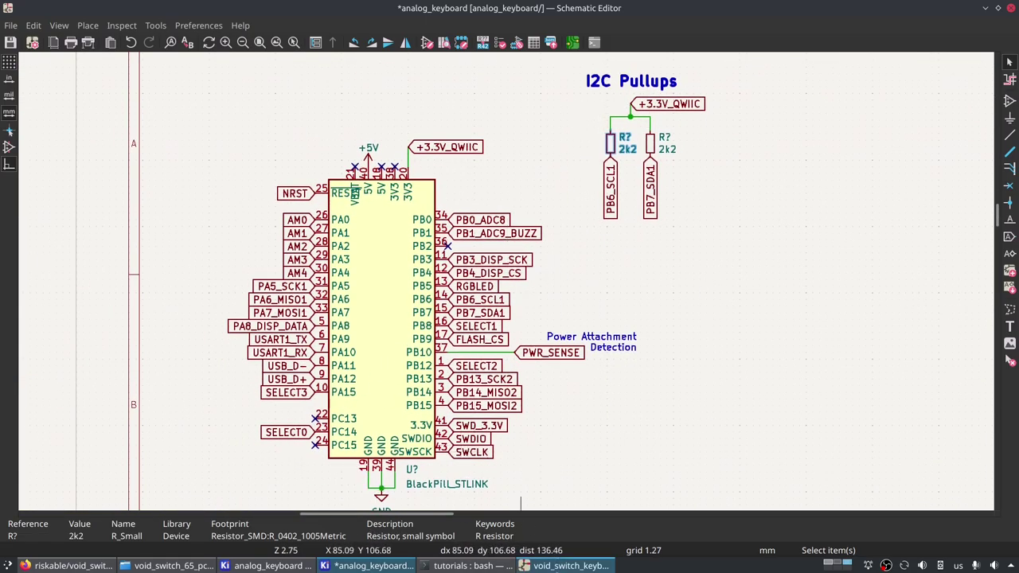
Examine the five CD74HC4067SM multiplexers AM0 to AM4 and their pin labels in the void_switch_keyboard reference schematic.
{"action": "key", "text": "super+ctrl+Right"}
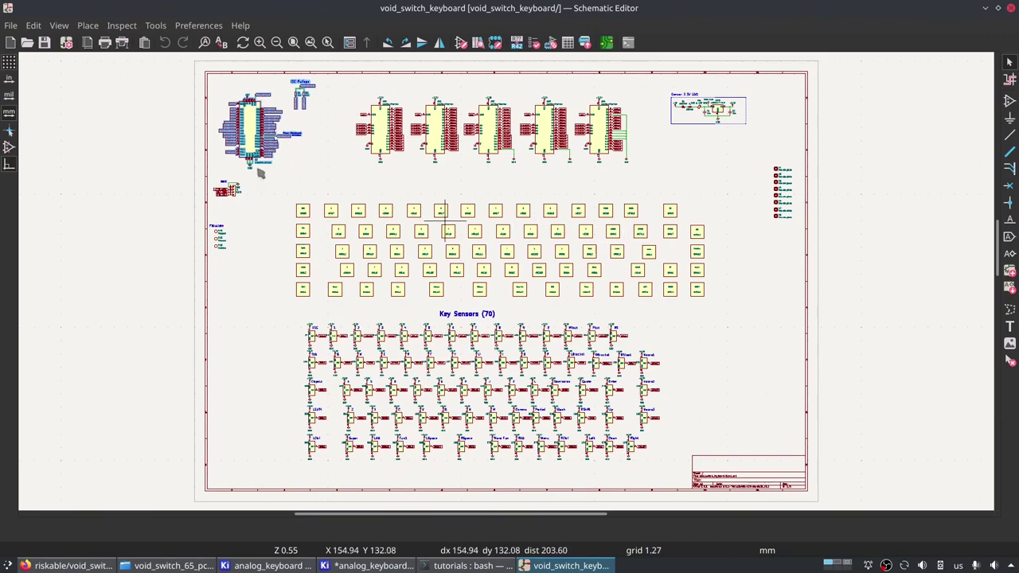
{"action": "scroll", "coordinate": [386, 150], "scroll_direction": "up", "scroll_amount": 3}
{"action": "scroll", "coordinate": [739, 434], "scroll_direction": "down", "scroll_amount": 4}
{"action": "middle_click_drag", "start_coordinate": [623, 389], "coordinate": [617, 263]}
{"action": "scroll", "coordinate": [617, 263], "scroll_direction": "up", "scroll_amount": 5}
{"action": "middle_click_drag", "start_coordinate": [668, 153], "coordinate": [440, 453]}
{"action": "middle_click_drag", "start_coordinate": [368, 171], "coordinate": [444, 403]}
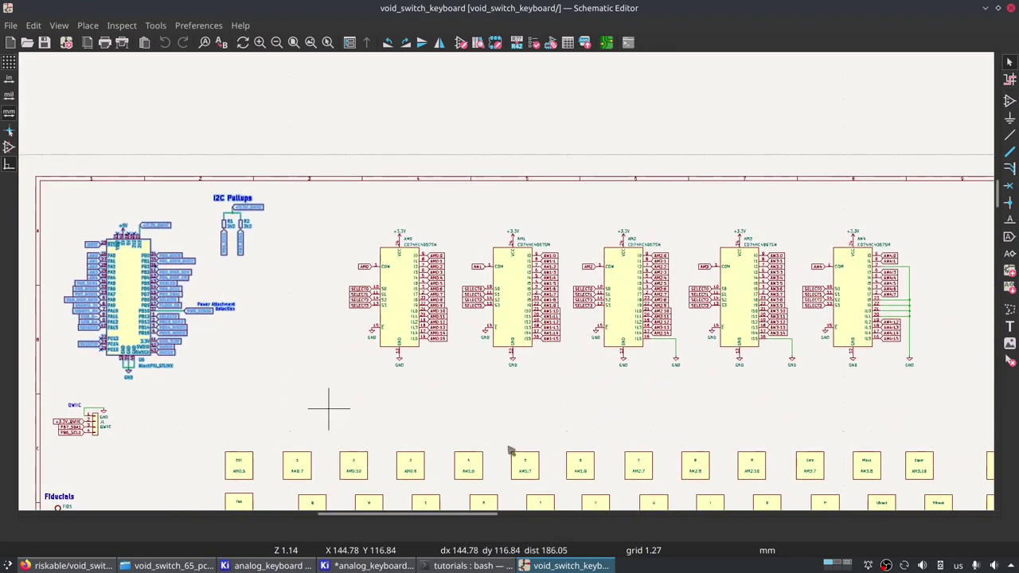
{"action": "middle_click_drag", "start_coordinate": [681, 457], "coordinate": [545, 113]}
{"action": "middle_click_drag", "start_coordinate": [593, 166], "coordinate": [637, 296]}
{"action": "left_click", "coordinate": [642, 295]}
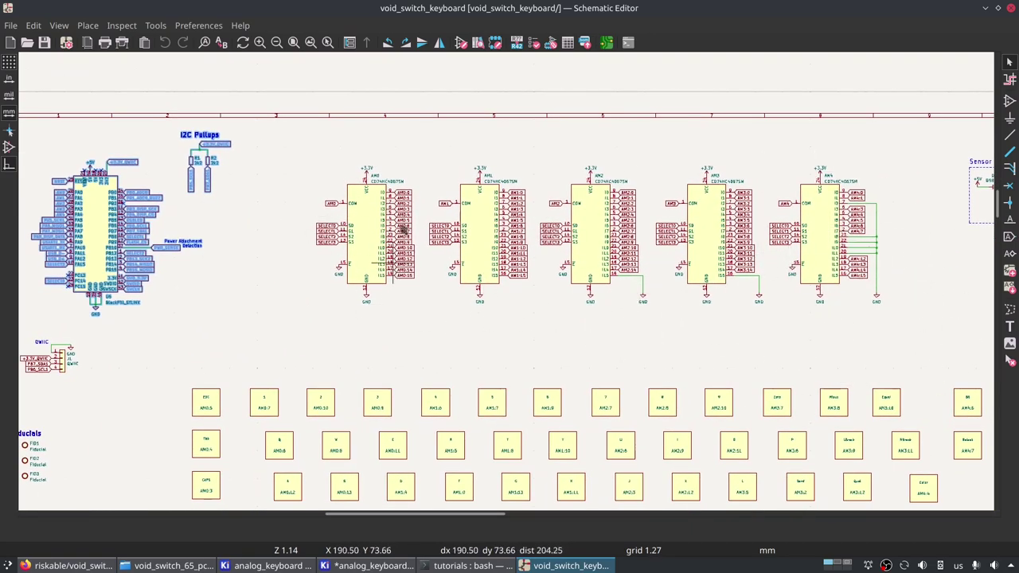
{"action": "middle_click_drag", "start_coordinate": [360, 320], "coordinate": [472, 182]}
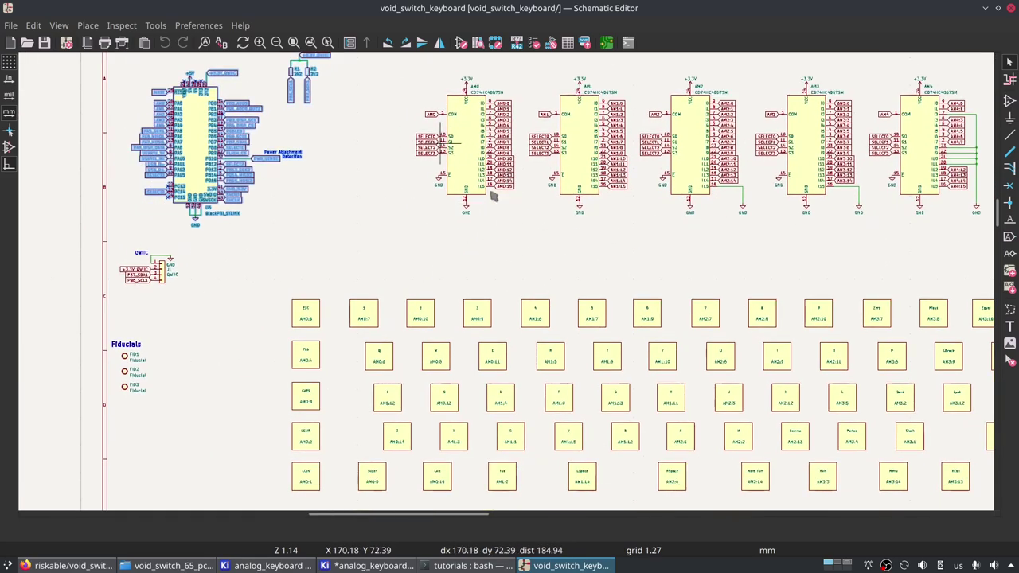
{"action": "scroll", "coordinate": [475, 138], "scroll_direction": "up", "scroll_amount": 4}
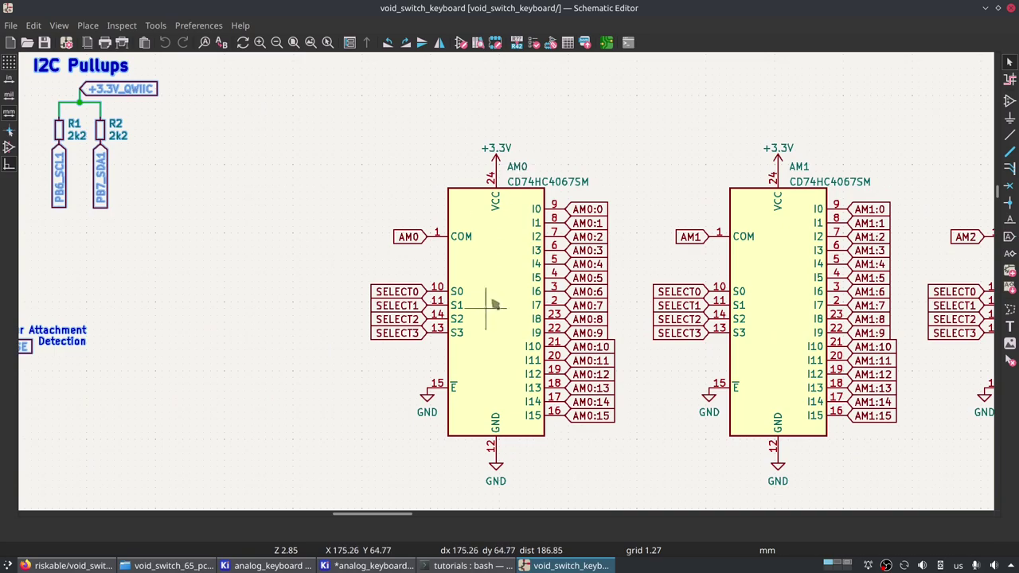
{"action": "scroll", "coordinate": [478, 402], "scroll_direction": "down", "scroll_amount": 4}
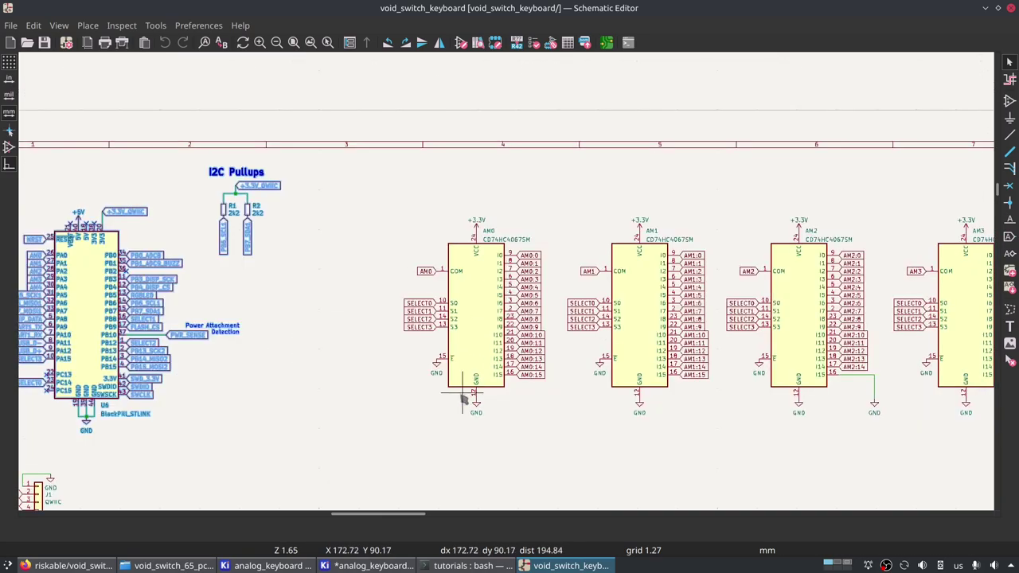
{"action": "scroll", "coordinate": [279, 353], "scroll_direction": "up", "scroll_amount": 2}
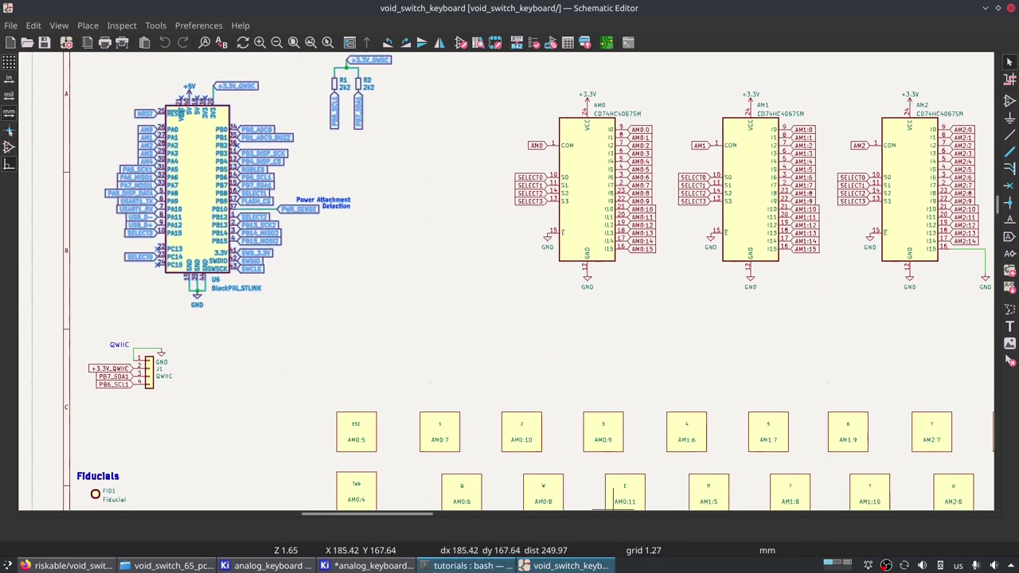
Switch to the analog_keyboard schematic, save it, and place a CD74HC4067SM symbol on the far side of the I2C pull-ups from the Black Pill.
{"action": "left_click", "coordinate": [366, 565]}
{"action": "key", "text": "ctrl+s"}
{"action": "scroll", "coordinate": [682, 278], "scroll_direction": "down", "scroll_amount": 2}
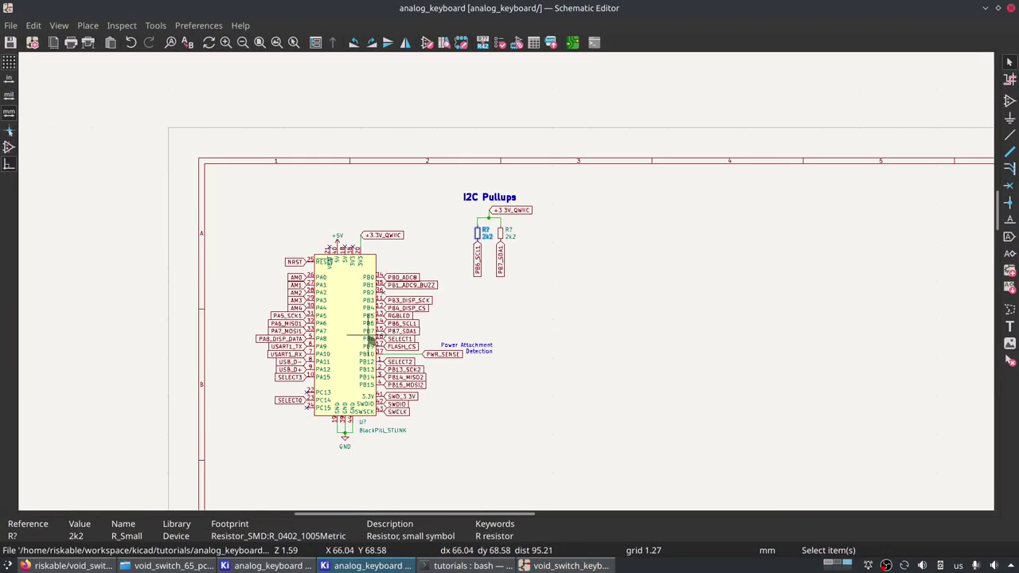
{"action": "left_click", "coordinate": [1010, 101]}
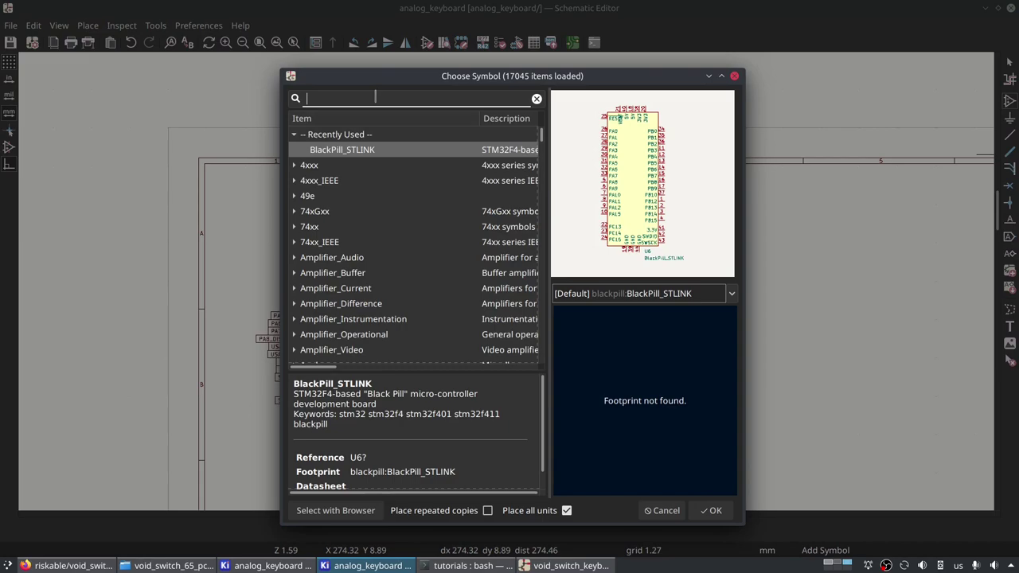
{"action": "type", "text": "74hc4067"}
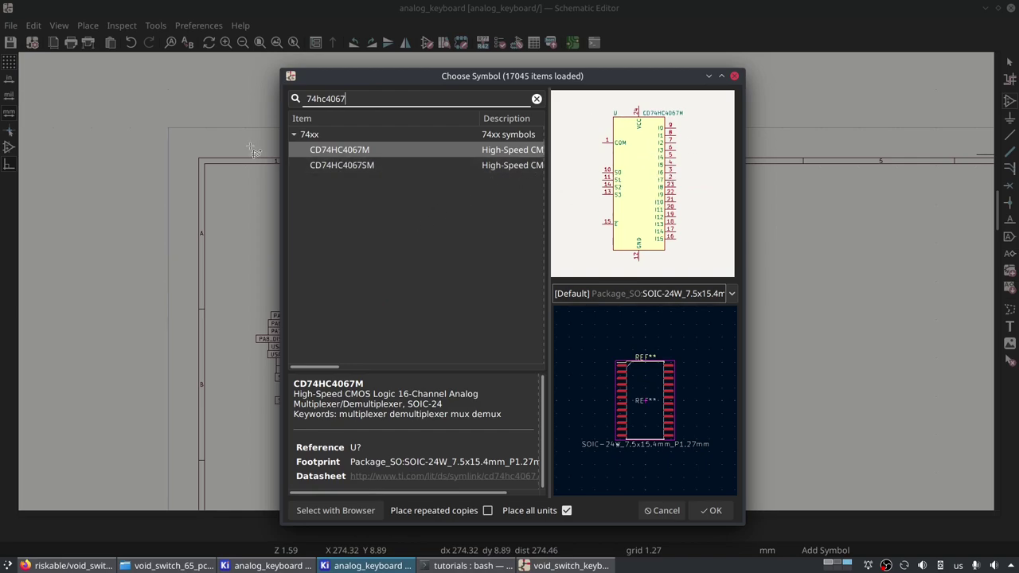
{"action": "key", "text": "Down"}
{"action": "key", "text": "Up"}
{"action": "key", "text": "Down"}
{"action": "key", "text": "Up"}
{"action": "left_click", "coordinate": [380, 167]}
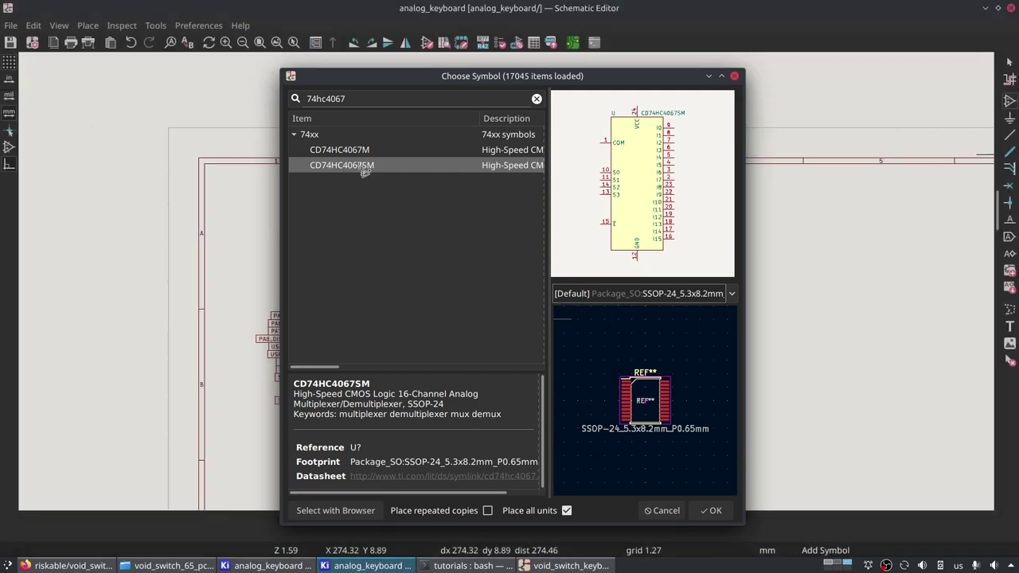
{"action": "double_click", "coordinate": [358, 166]}
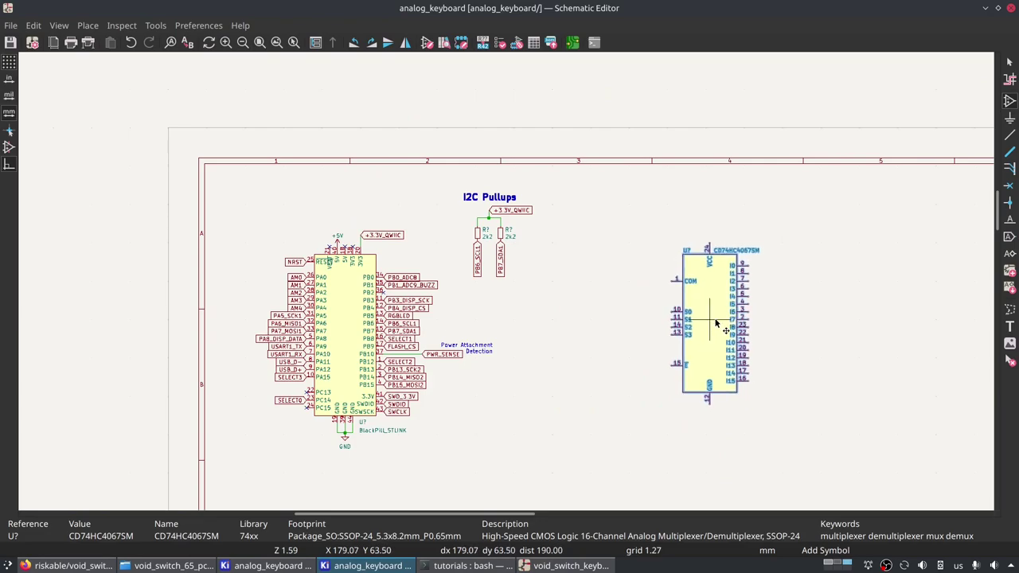
{"action": "left_click", "coordinate": [714, 303]}
{"action": "key", "text": "Escape"}
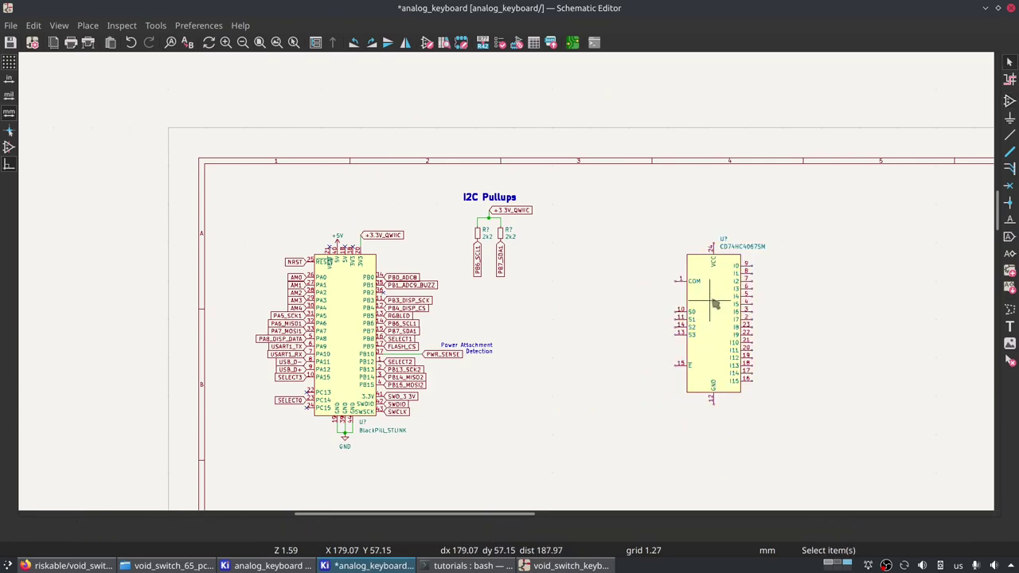
Set the reference of the CD74HC4067SM multiplexer to AM and save the schematic.
{"action": "double_click", "coordinate": [706, 314]}
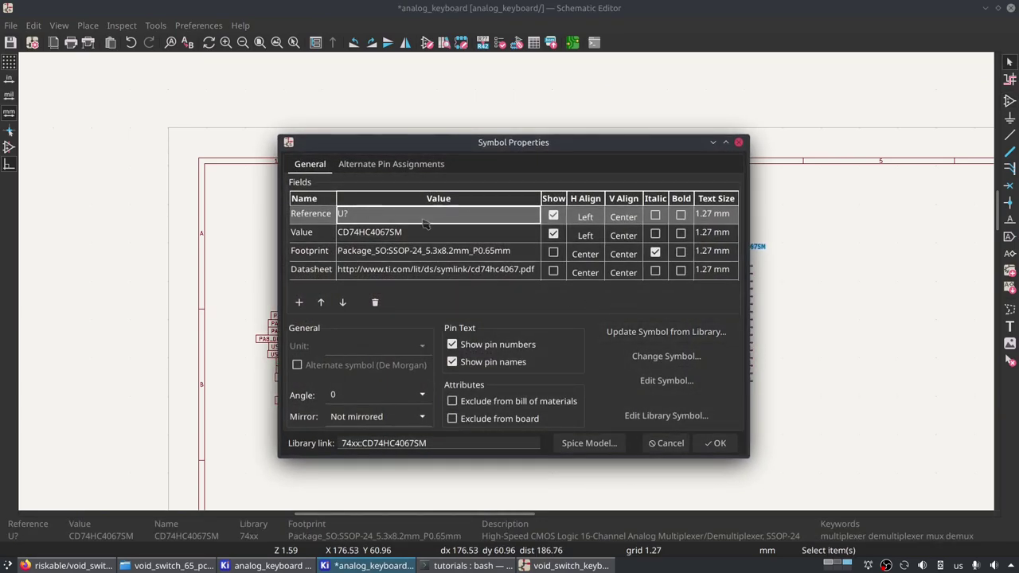
{"action": "left_click", "coordinate": [361, 216]}
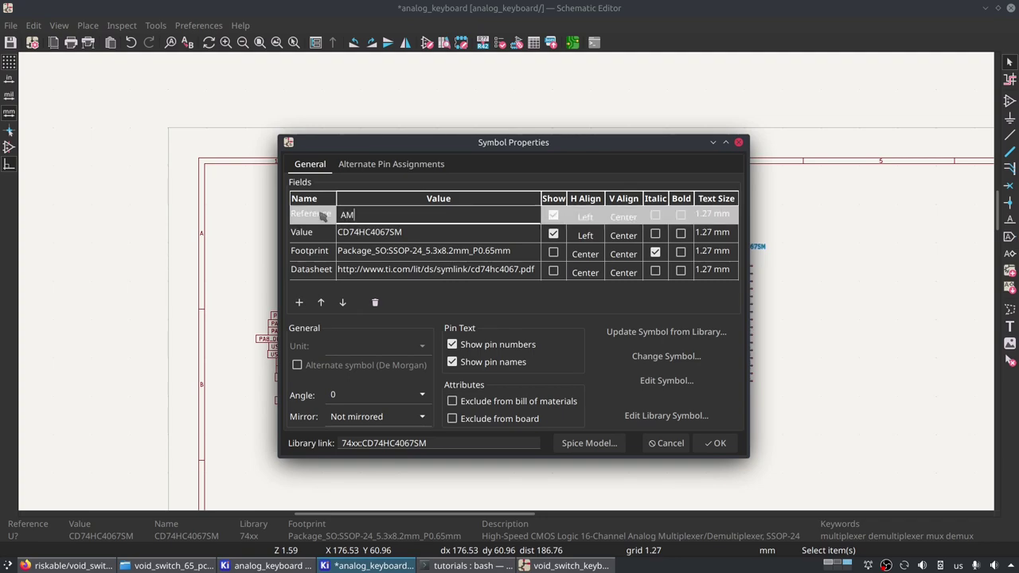
{"action": "type", "text": "AM"}
{"action": "left_click", "coordinate": [717, 443]}
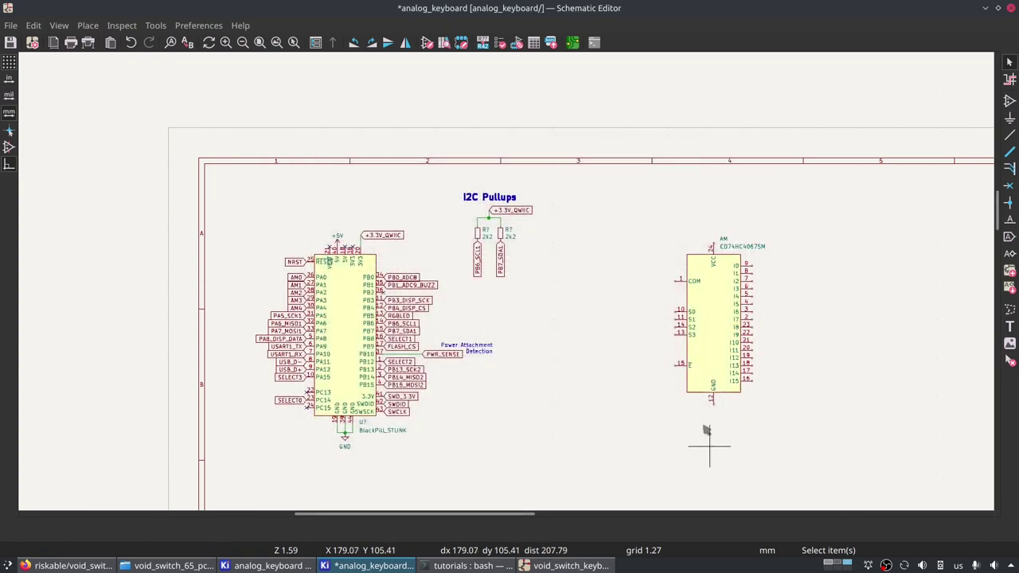
{"action": "key", "text": "ctrl+s"}
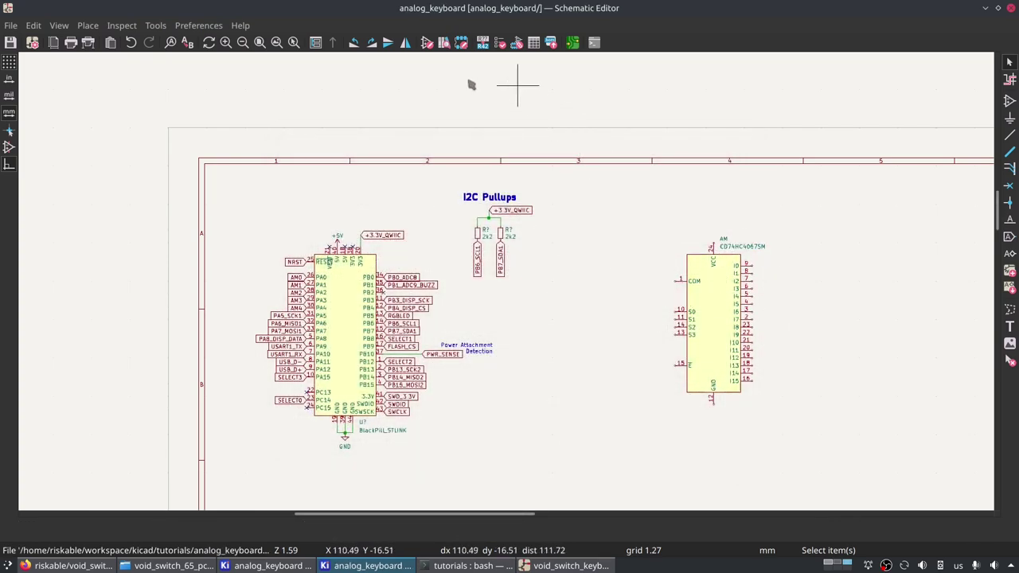
Annotate the entire schematic, sorting symbols by X position and keeping existing annotations.
{"action": "left_click", "coordinate": [487, 44]}
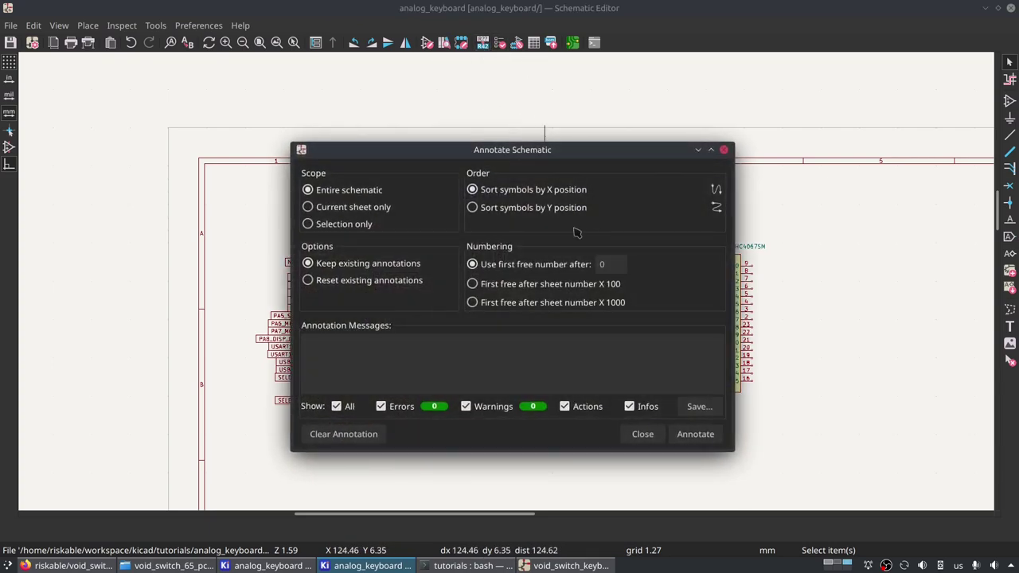
{"action": "left_click", "coordinate": [695, 434]}
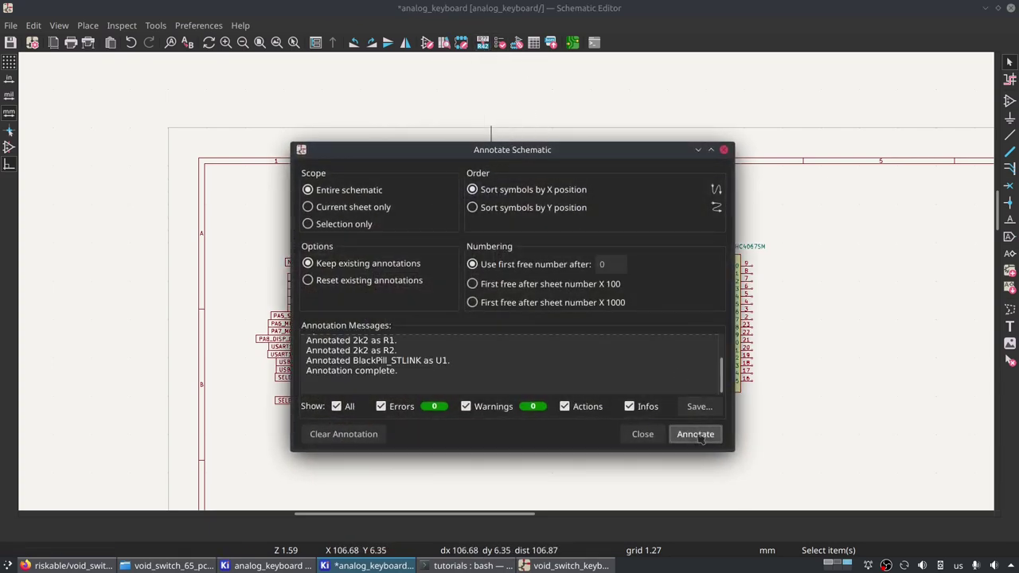
{"action": "left_click", "coordinate": [643, 434]}
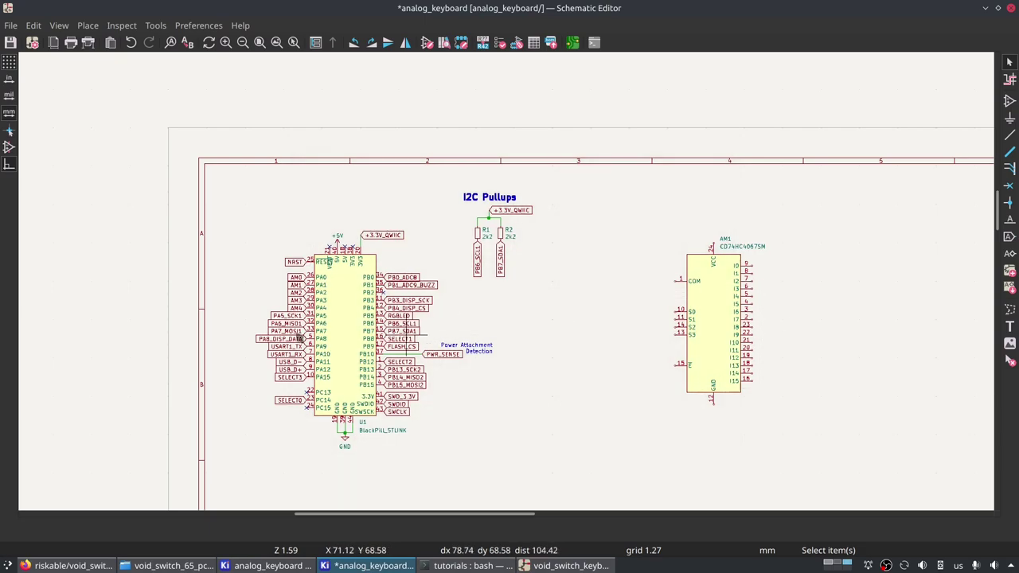
Change the reference of the CD74HC4067SM multiplexer to AM0.
{"action": "scroll", "coordinate": [717, 252], "scroll_direction": "up", "scroll_amount": 3}
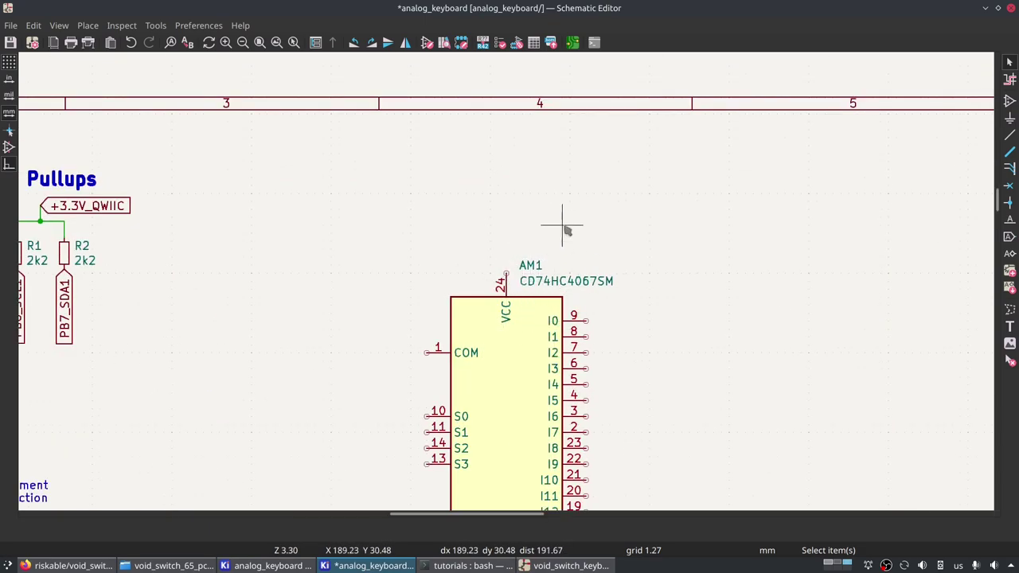
{"action": "double_click", "coordinate": [529, 364]}
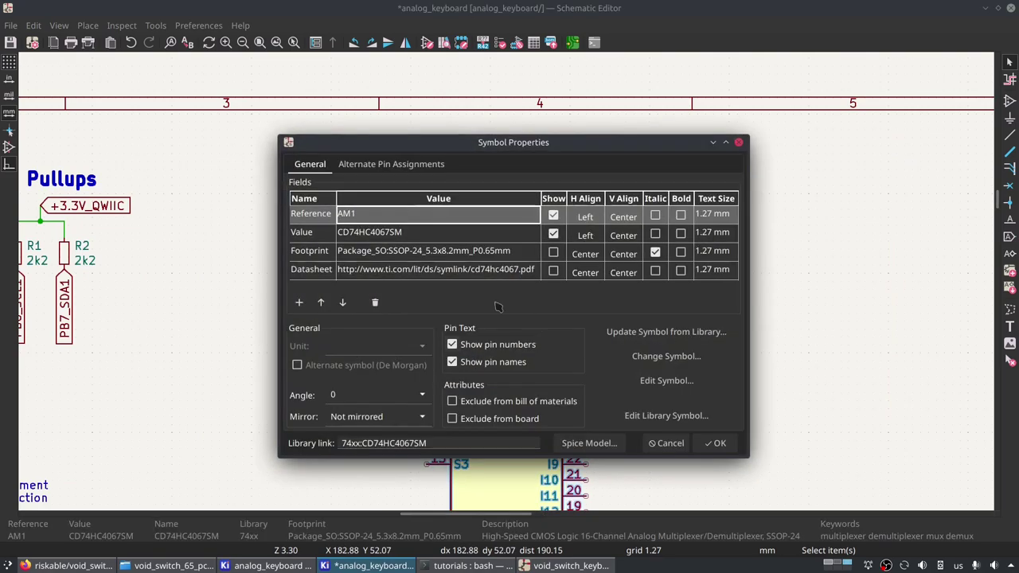
{"action": "left_click", "coordinate": [372, 215]}
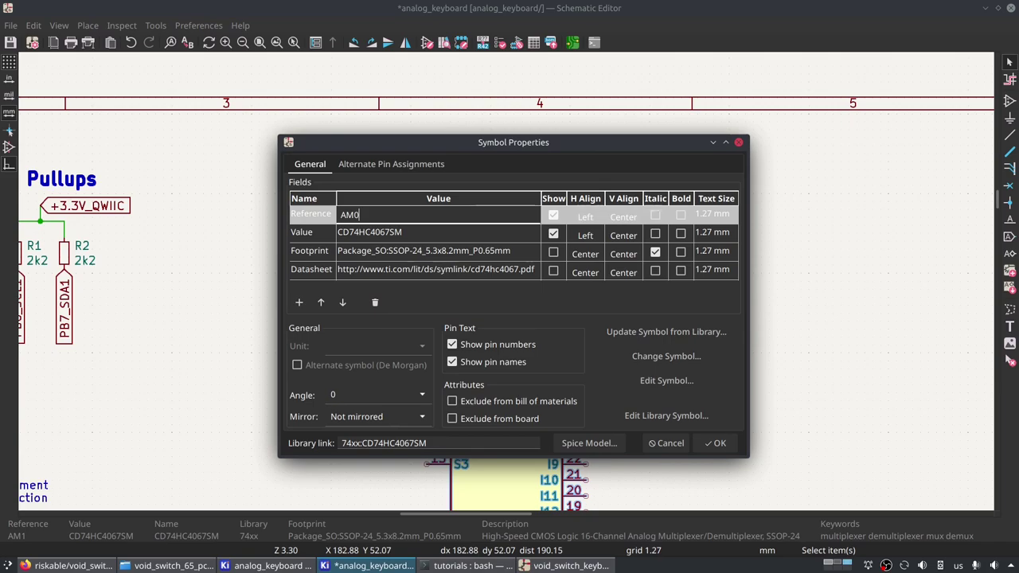
{"action": "type", "text": "0"}
{"action": "key", "text": "Return"}
Move the AM0 multiplexer closer to the I2C pull-ups and save the schematic.
{"action": "scroll", "coordinate": [643, 375], "scroll_direction": "down", "scroll_amount": 3}
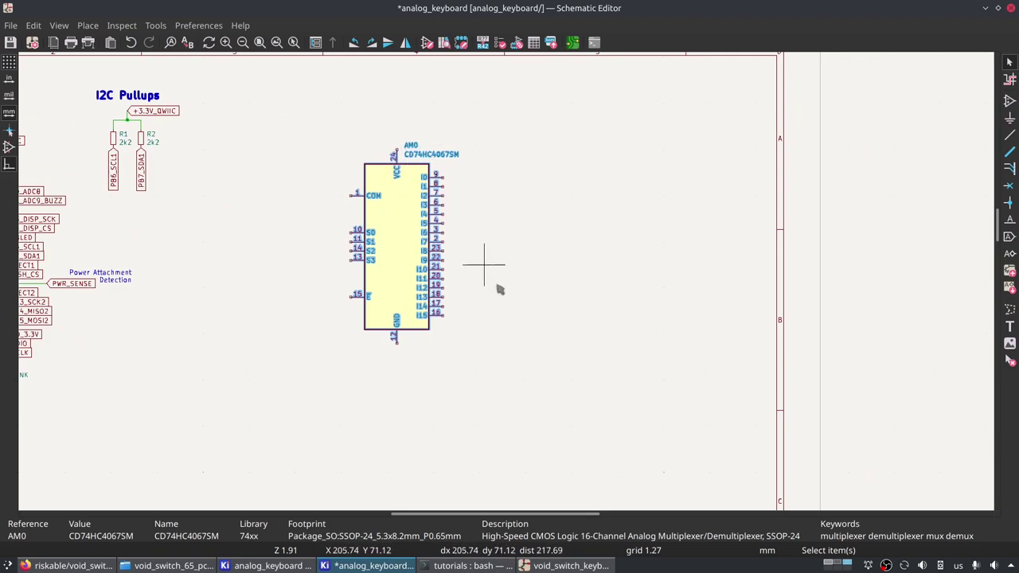
{"action": "scroll", "coordinate": [428, 268], "scroll_direction": "up", "scroll_amount": 1}
{"action": "scroll", "coordinate": [507, 285], "scroll_direction": "up", "scroll_amount": 1}
{"action": "scroll", "coordinate": [506, 285], "scroll_direction": "down", "scroll_amount": 2}
{"action": "scroll", "coordinate": [506, 286], "scroll_direction": "up", "scroll_amount": 2}
{"action": "left_click_drag", "start_coordinate": [487, 300], "coordinate": [371, 284]}
{"action": "key", "text": "ctrl+s"}
Set the schematic's paper size to A2 420x594mm in the page settings.
{"action": "scroll", "coordinate": [540, 265], "scroll_direction": "down", "scroll_amount": 3}
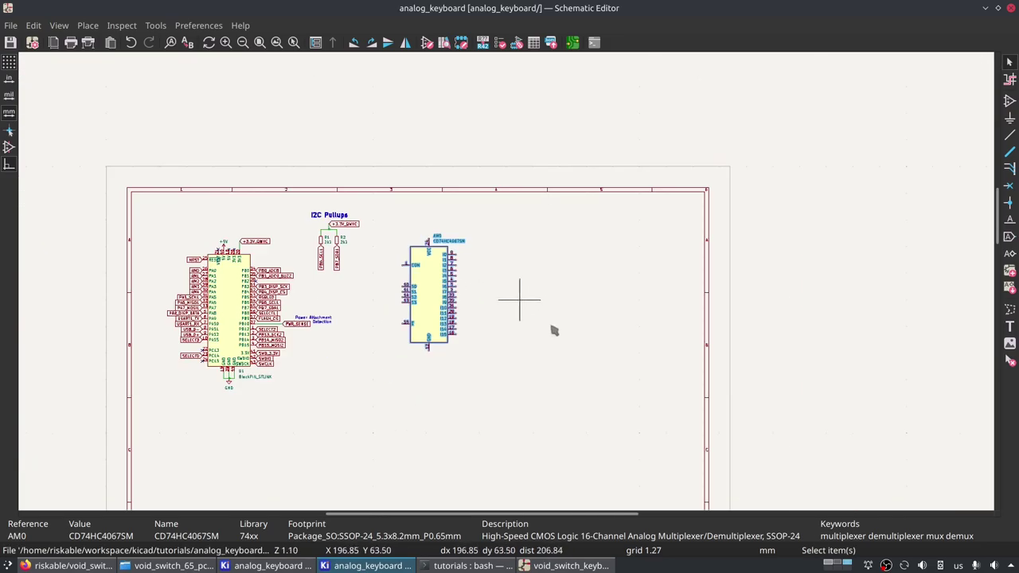
{"action": "scroll", "coordinate": [503, 385], "scroll_direction": "down", "scroll_amount": 2}
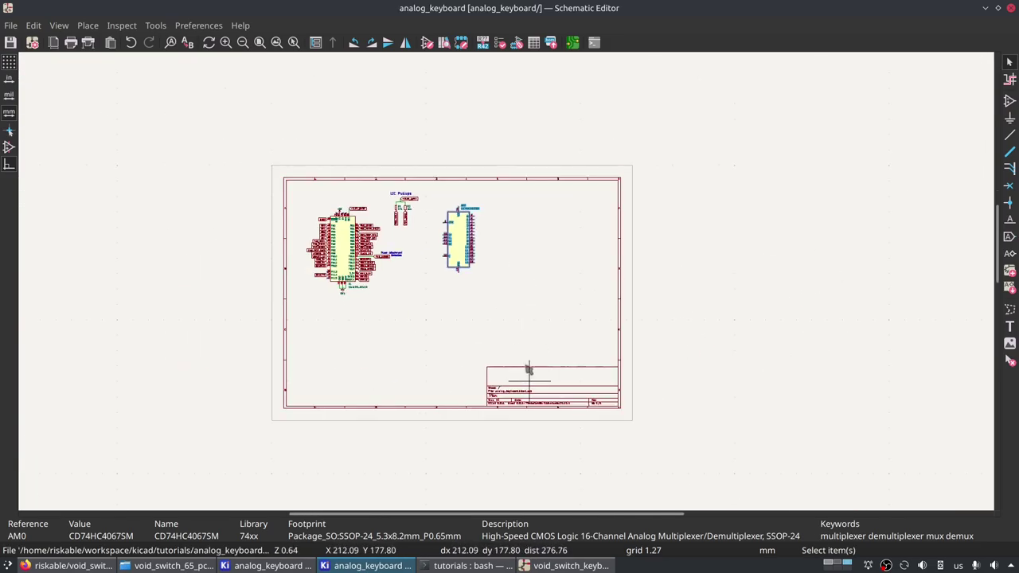
{"action": "left_click", "coordinate": [11, 26]}
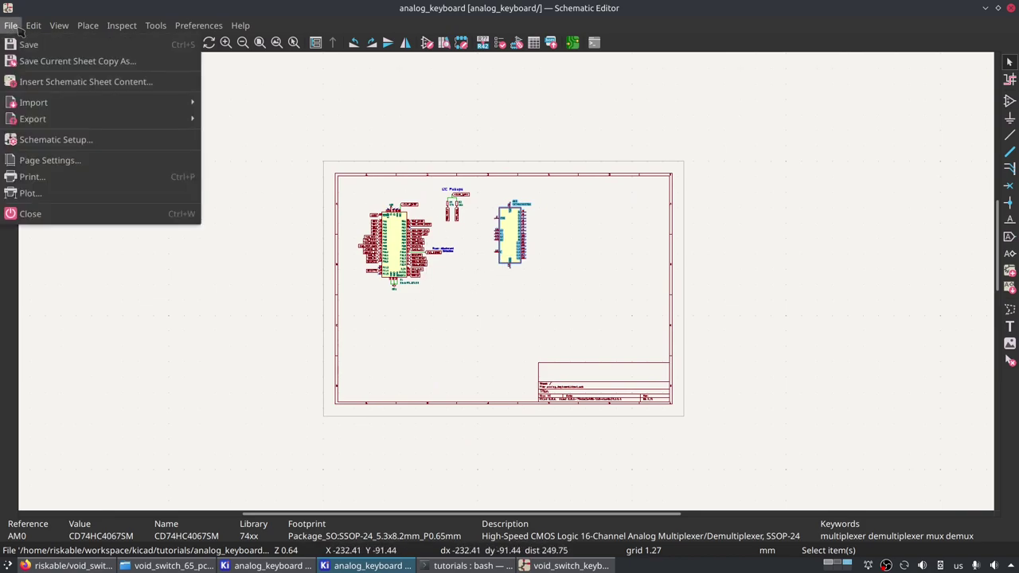
{"action": "left_click", "coordinate": [45, 163]}
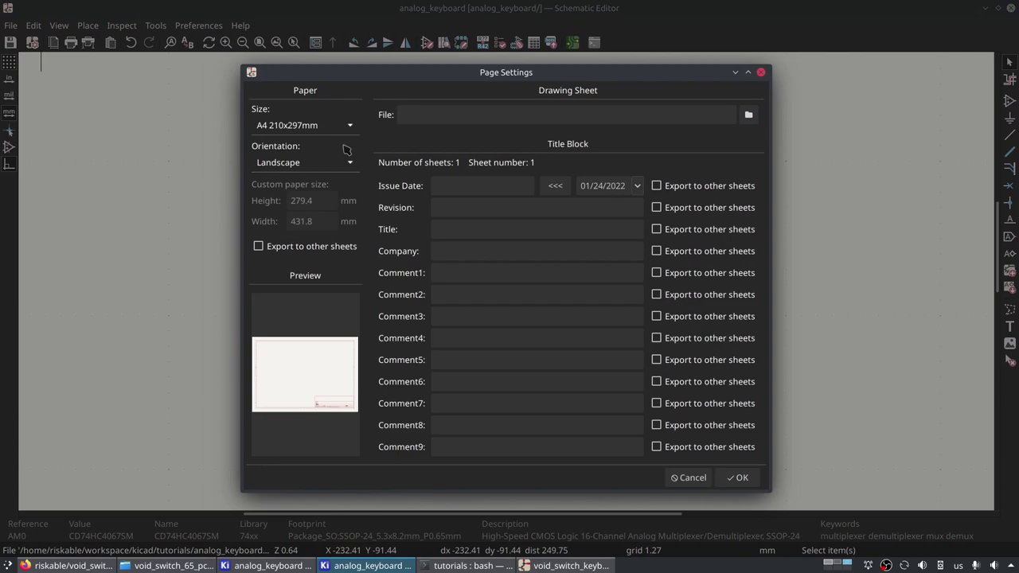
{"action": "left_click", "coordinate": [352, 128]}
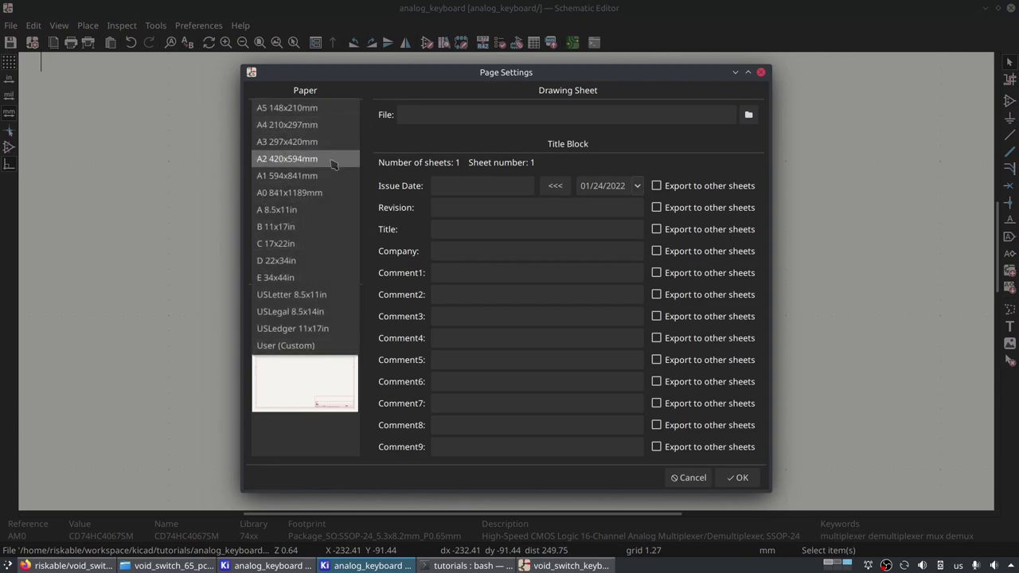
{"action": "left_click", "coordinate": [336, 159]}
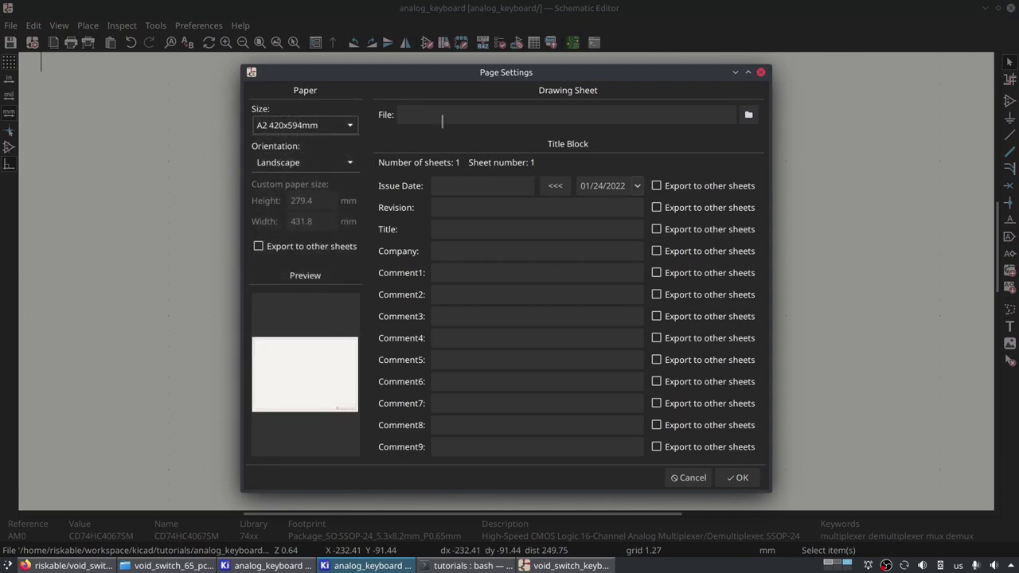
{"action": "left_click", "coordinate": [737, 478]}
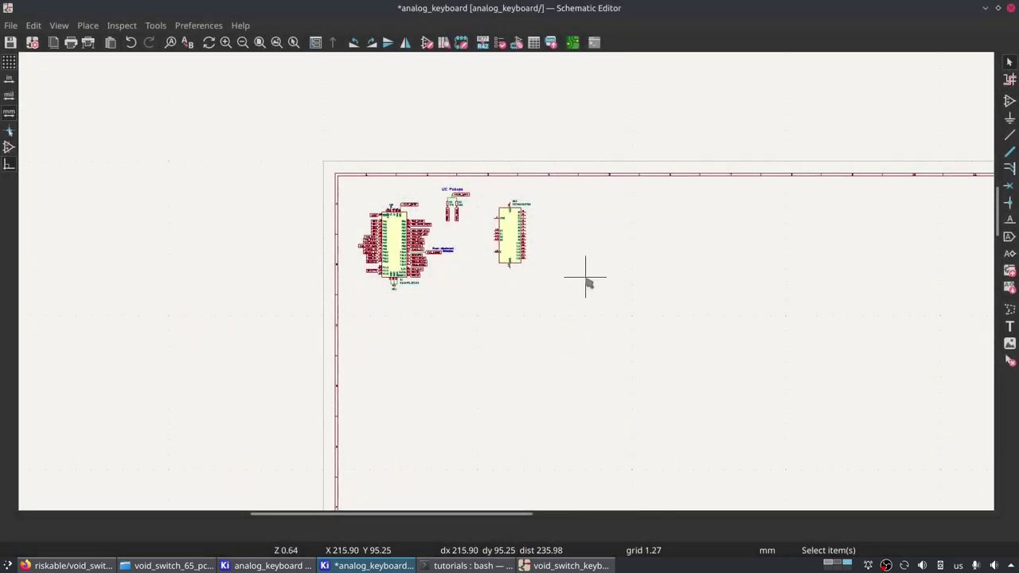
{"action": "scroll", "coordinate": [505, 269], "scroll_direction": "up", "scroll_amount": 5}
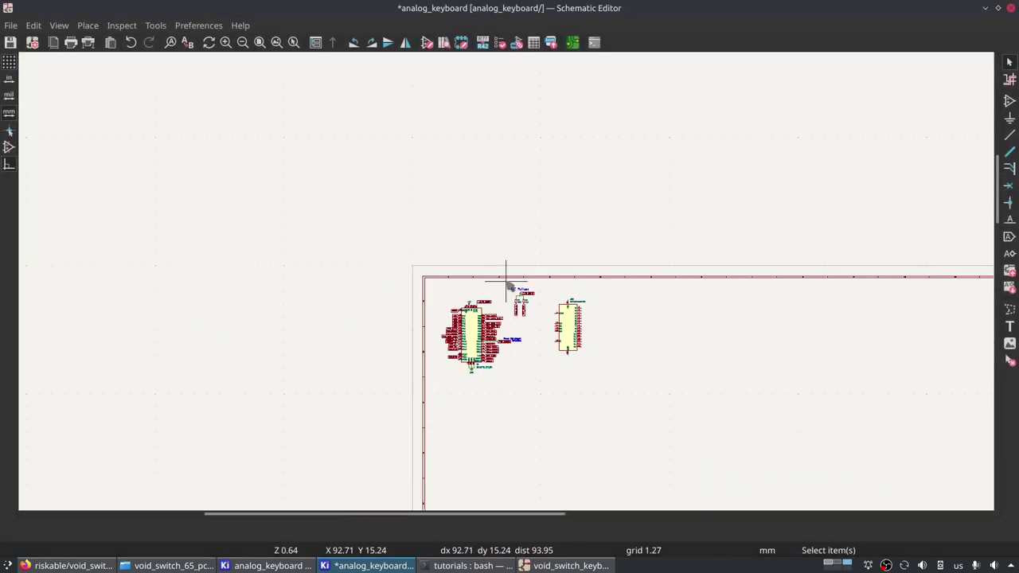
{"action": "scroll", "coordinate": [618, 372], "scroll_direction": "up", "scroll_amount": 4}
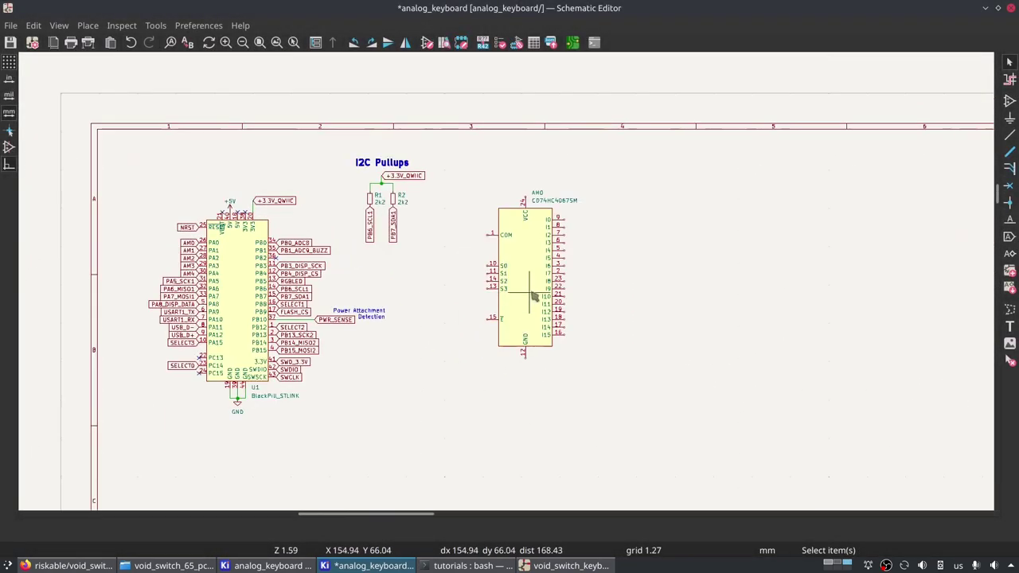
{"action": "middle_click_drag", "start_coordinate": [505, 280], "coordinate": [516, 232]}
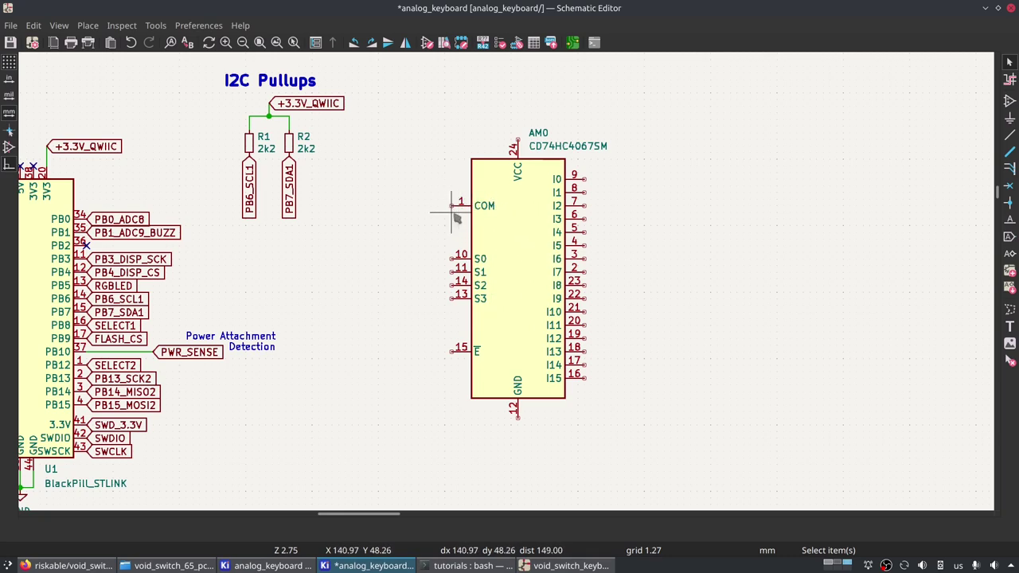
{"action": "left_click_drag", "start_coordinate": [452, 205], "coordinate": [283, 299]}
{"action": "left_click", "coordinate": [375, 230]}
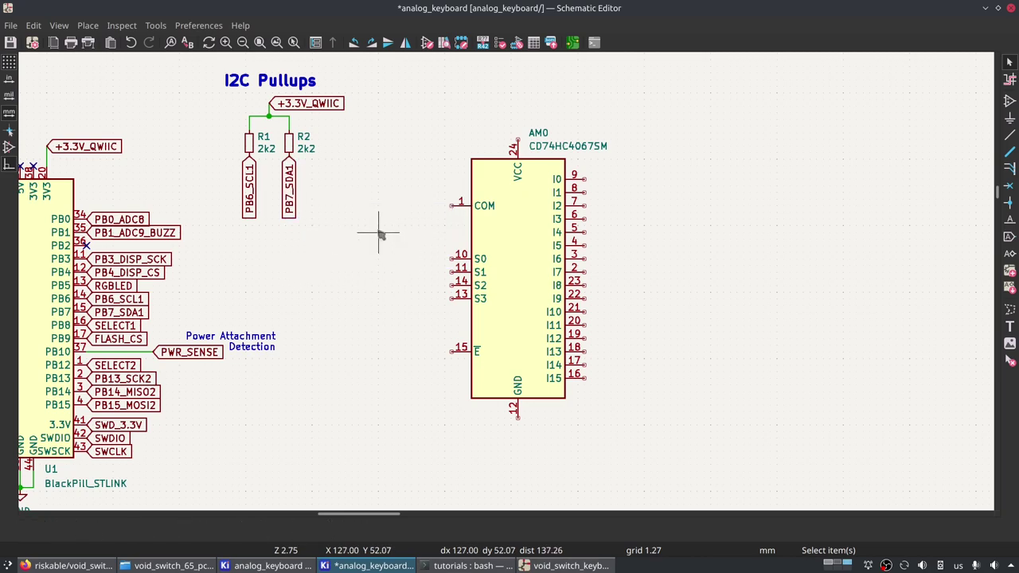
{"action": "left_click", "coordinate": [452, 205]}
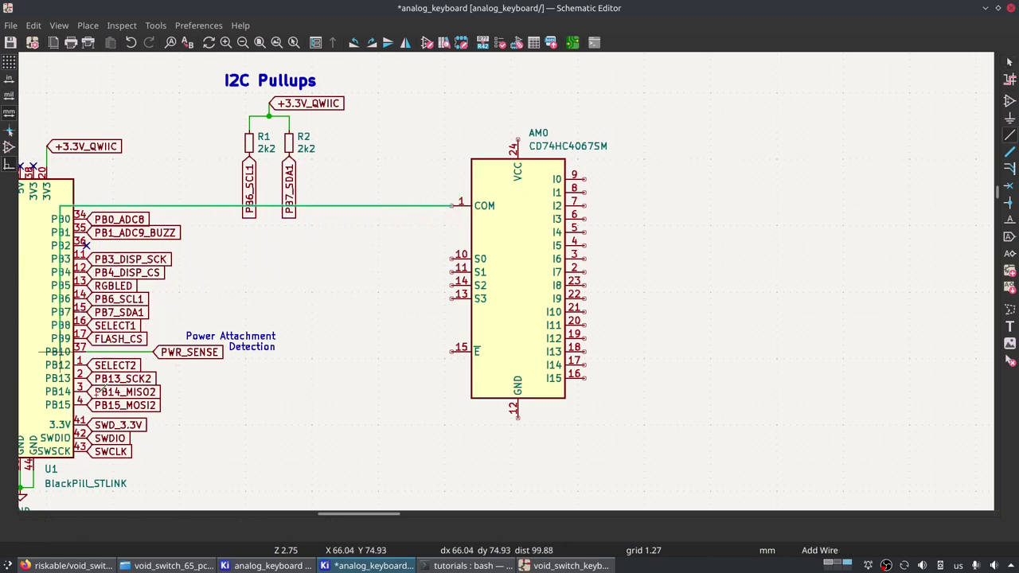
{"action": "key", "text": "Escape"}
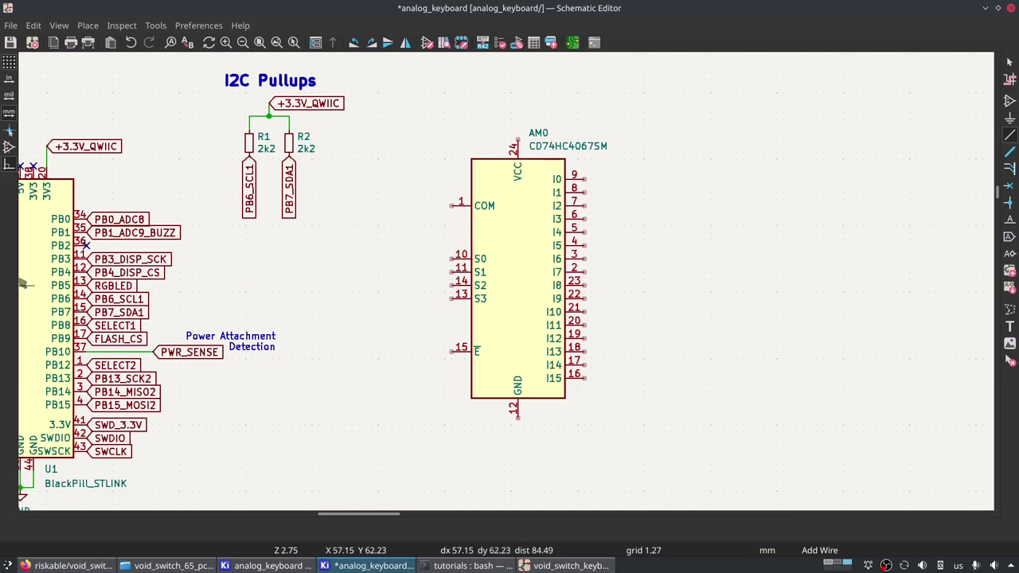
{"action": "middle_click_drag", "start_coordinate": [60, 333], "coordinate": [424, 331]}
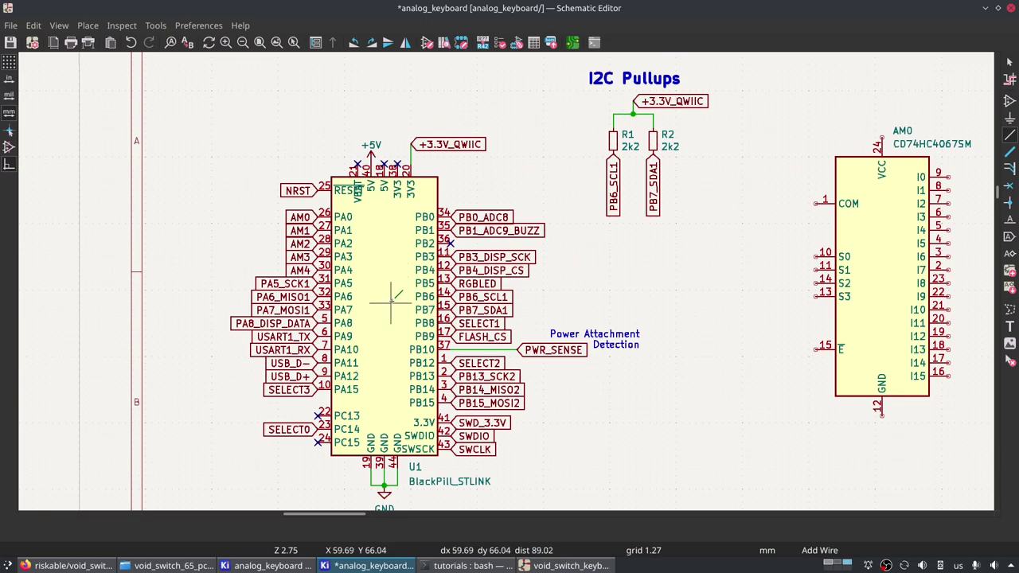
Switch to Firefox and view the Black Pill pinout diagram in the riskable/kicad_blackpill repository.
{"action": "left_click", "coordinate": [67, 565]}
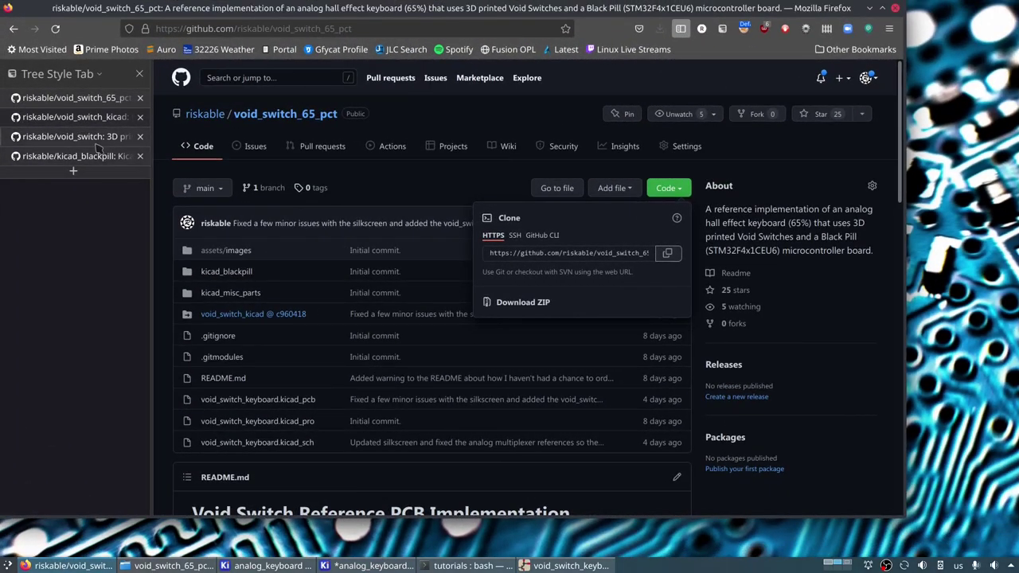
{"action": "left_click", "coordinate": [94, 156]}
{"action": "scroll", "coordinate": [422, 339], "scroll_direction": "down", "scroll_amount": 15}
{"action": "scroll", "coordinate": [422, 339], "scroll_direction": "up", "scroll_amount": 4}
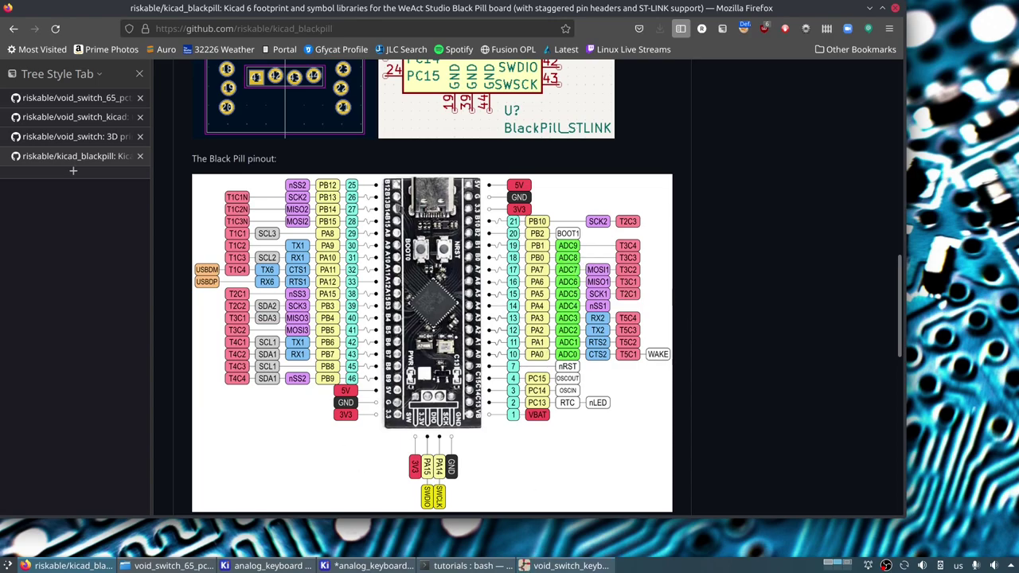
Switch to the void_switch_keyboard schematic and examine the Black Pill's pin labels, including SELECT0 on PC14.
{"action": "left_click", "coordinate": [565, 565]}
{"action": "scroll", "coordinate": [478, 254], "scroll_direction": "up", "scroll_amount": 3}
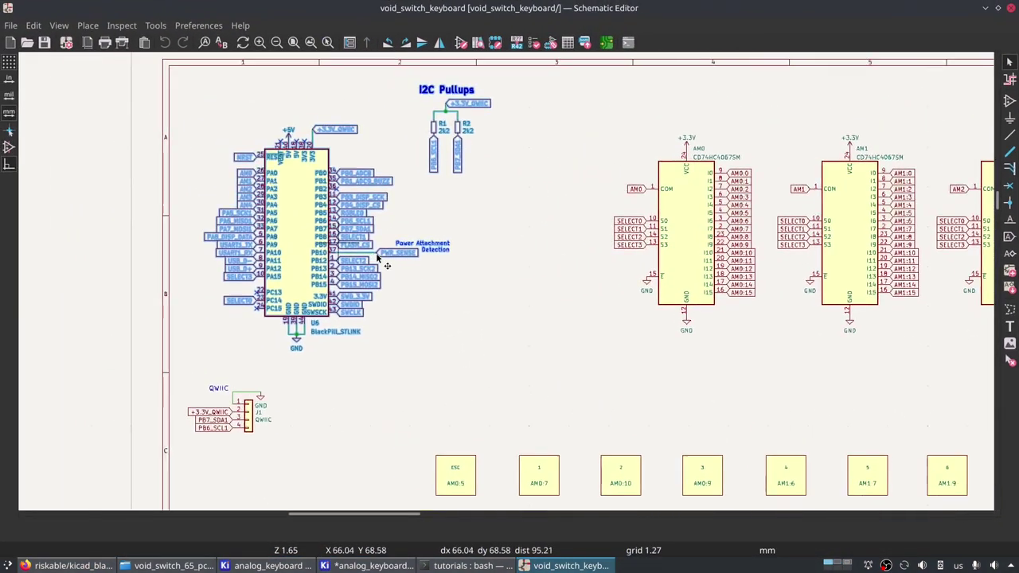
{"action": "scroll", "coordinate": [372, 256], "scroll_direction": "up", "scroll_amount": 3}
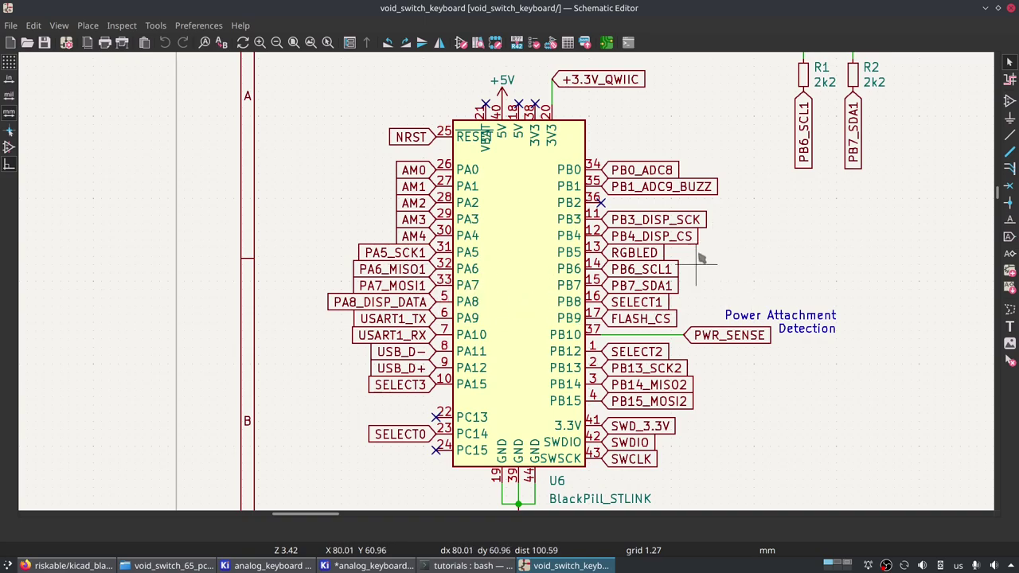
{"action": "scroll", "coordinate": [697, 268], "scroll_direction": "up", "scroll_amount": 2}
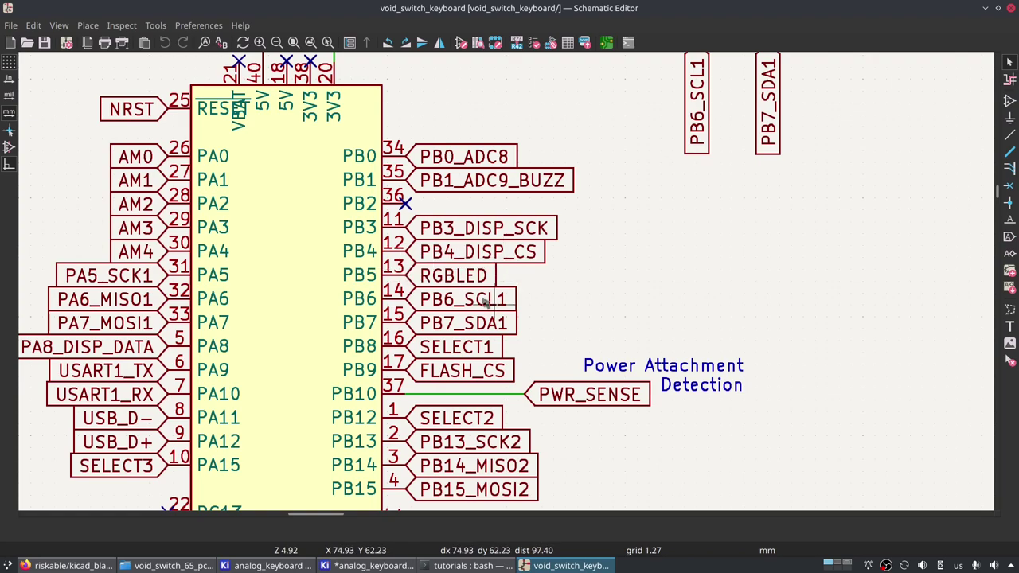
{"action": "scroll", "coordinate": [560, 237], "scroll_direction": "down", "scroll_amount": 3}
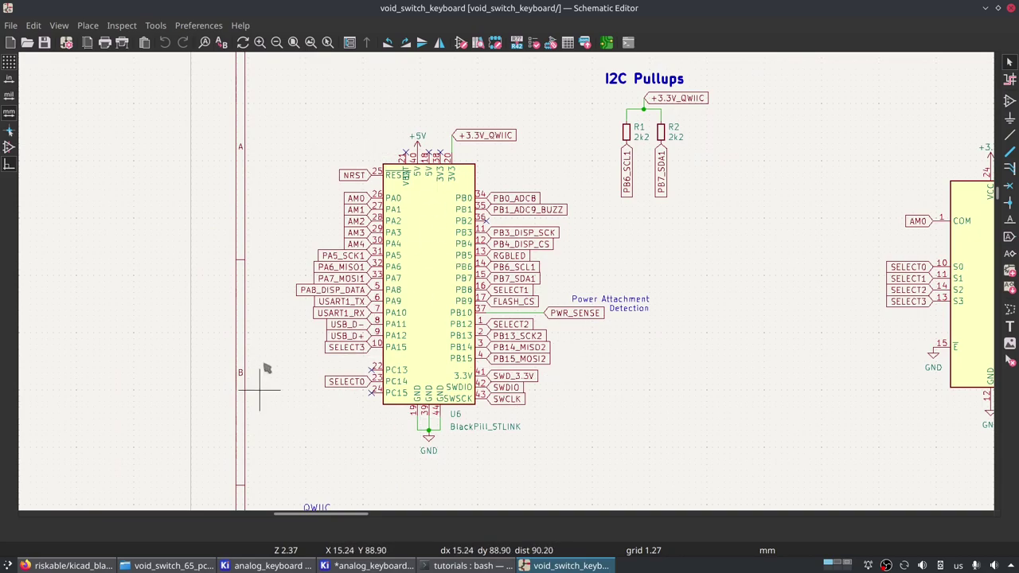
{"action": "scroll", "coordinate": [418, 388], "scroll_direction": "up", "scroll_amount": 3}
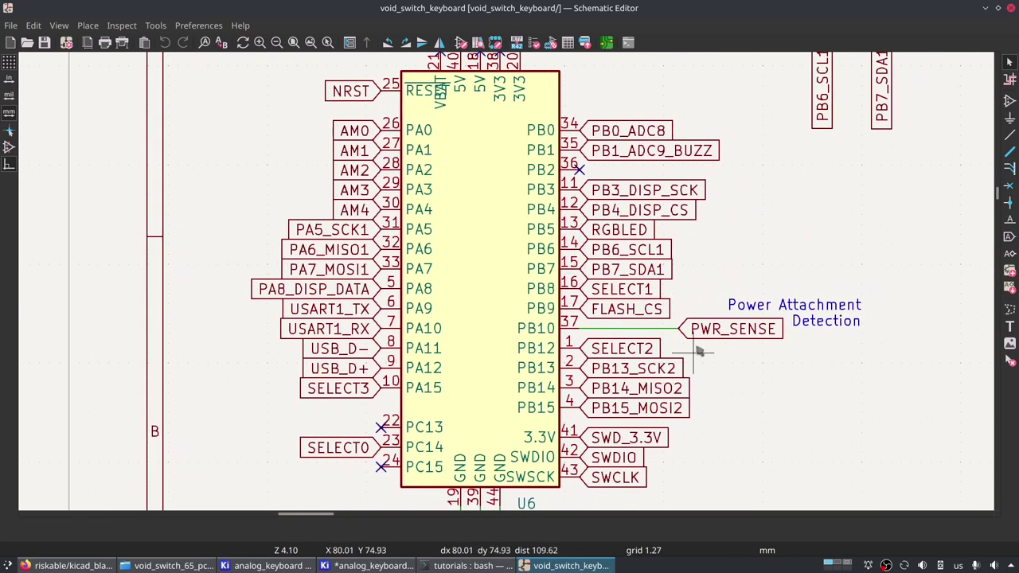
{"action": "left_click", "coordinate": [365, 452]}
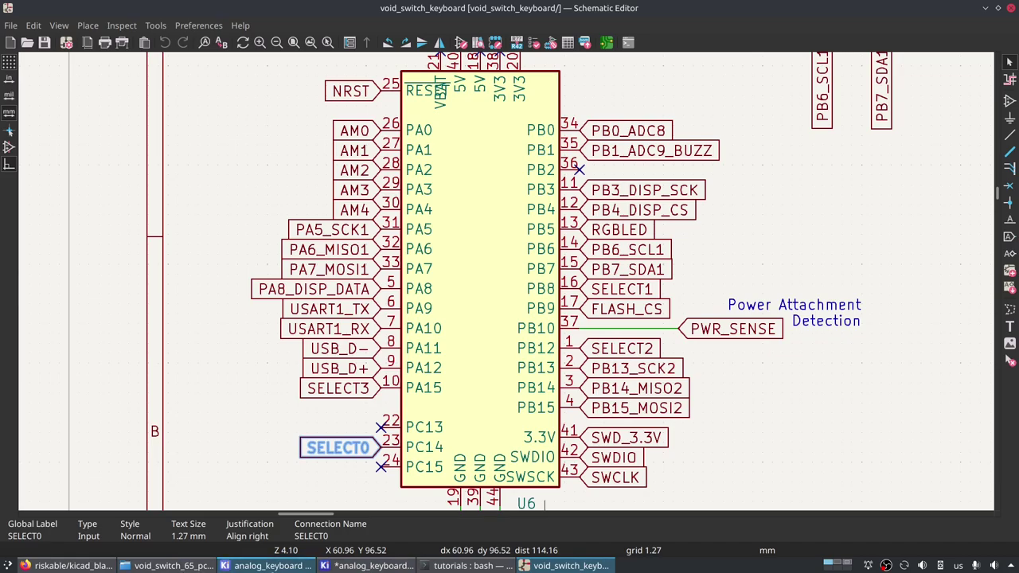
Compare the Black Pill pinout diagram in Firefox with the reference schematic's pin labels, and view the reference AM0 multiplexer's wiring.
{"action": "left_click", "coordinate": [72, 565]}
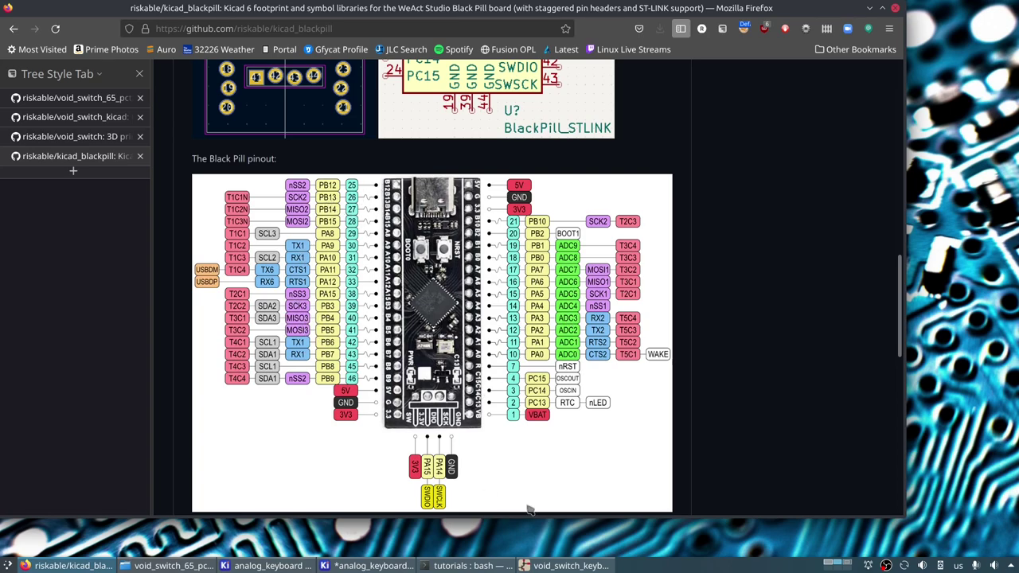
{"action": "left_click", "coordinate": [563, 566]}
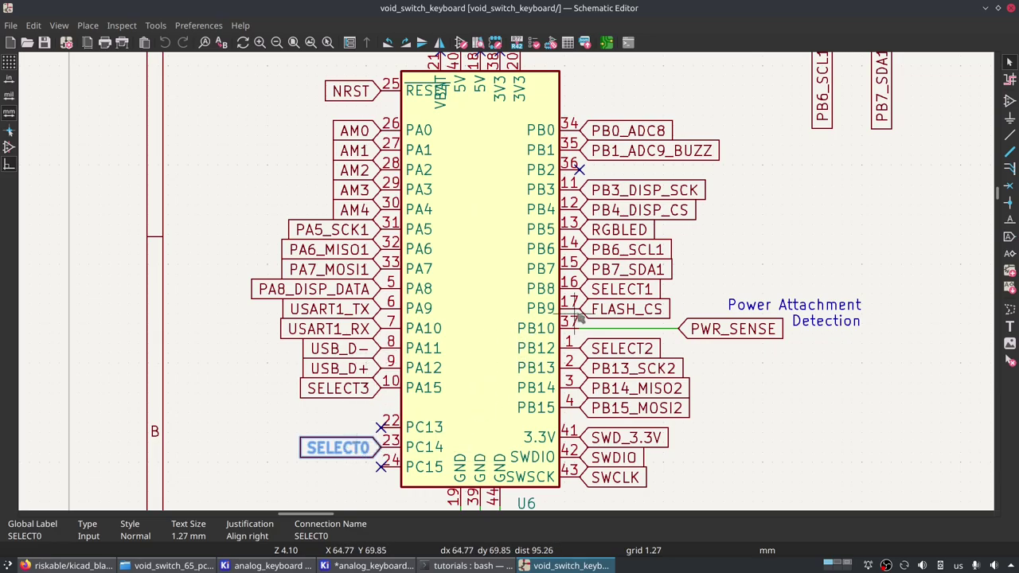
{"action": "scroll", "coordinate": [669, 256], "scroll_direction": "down", "scroll_amount": 1}
{"action": "middle_click_drag", "start_coordinate": [362, 327], "coordinate": [512, 260]}
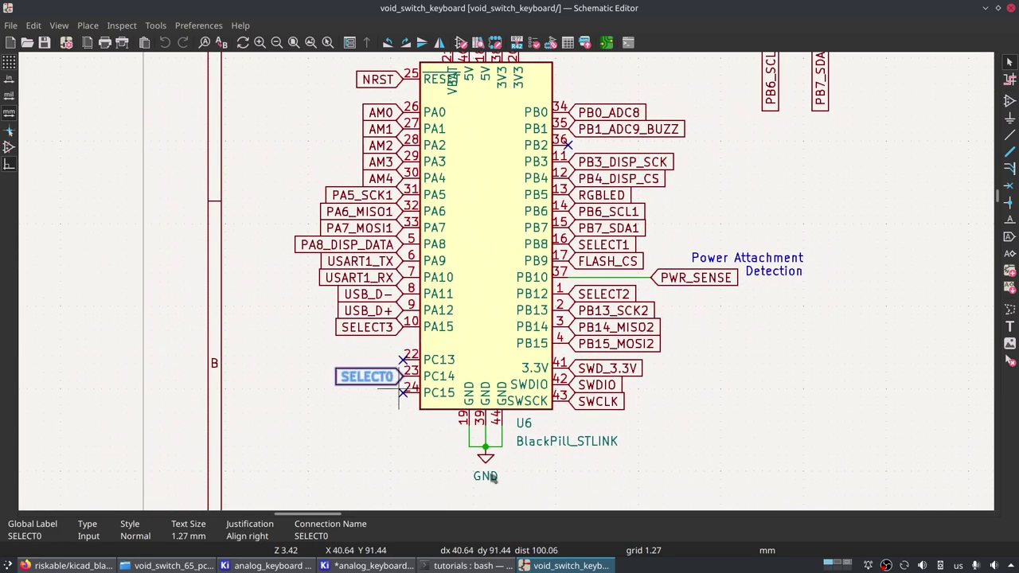
{"action": "middle_click_drag", "start_coordinate": [713, 296], "coordinate": [646, 335]}
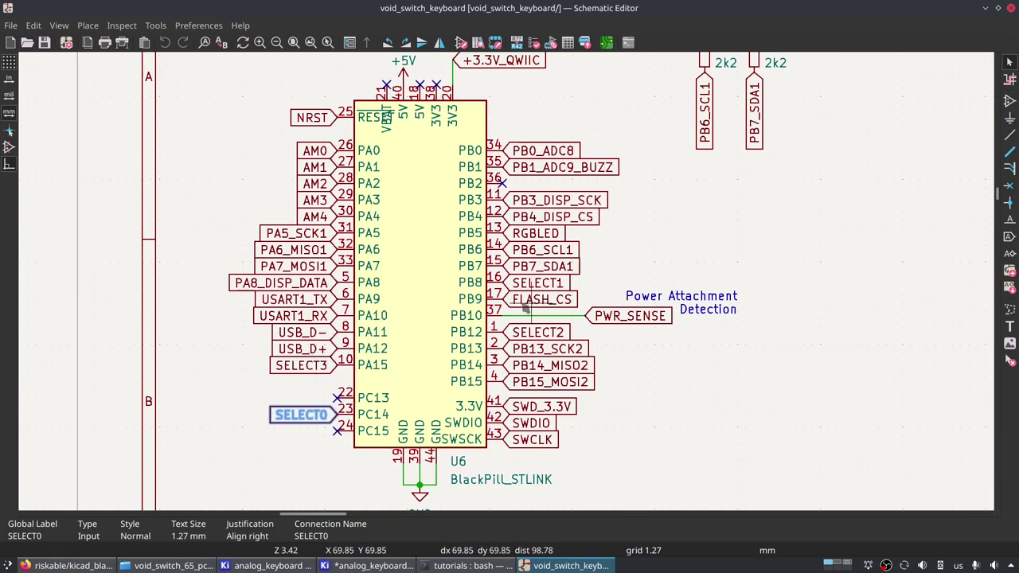
{"action": "middle_click_drag", "start_coordinate": [705, 296], "coordinate": [470, 292]}
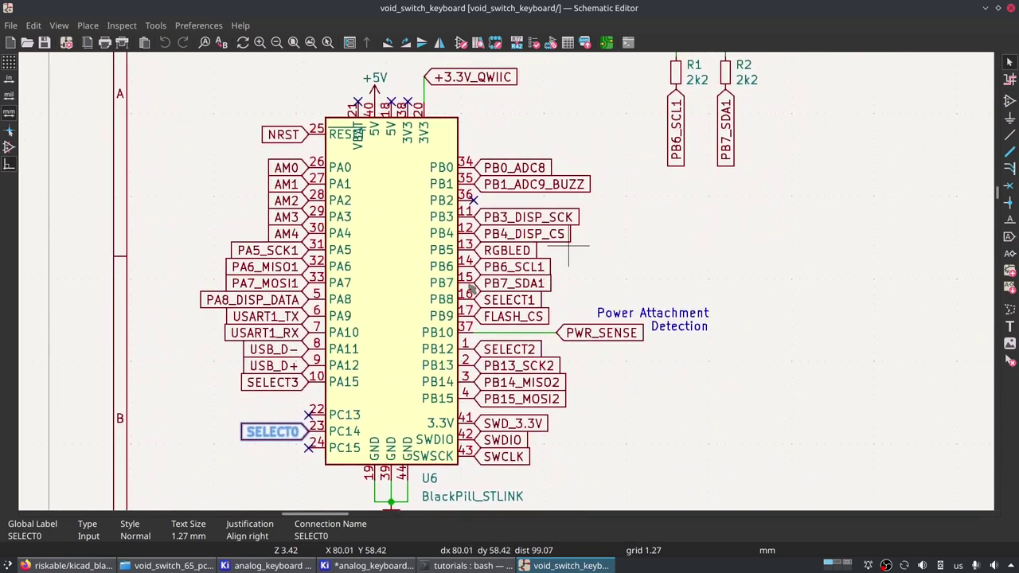
{"action": "left_click", "coordinate": [494, 254]}
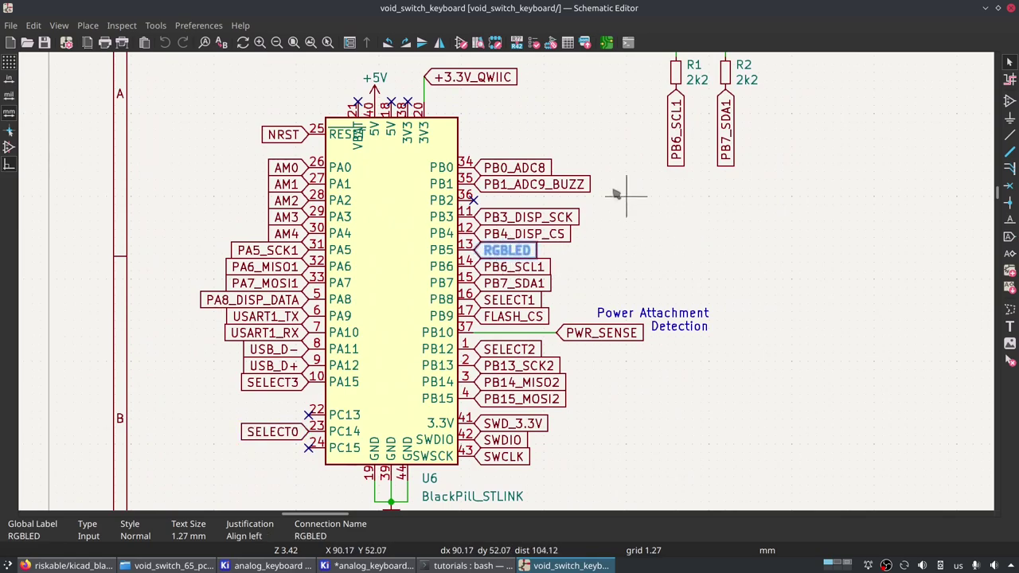
{"action": "middle_click_drag", "start_coordinate": [717, 214], "coordinate": [295, 262]}
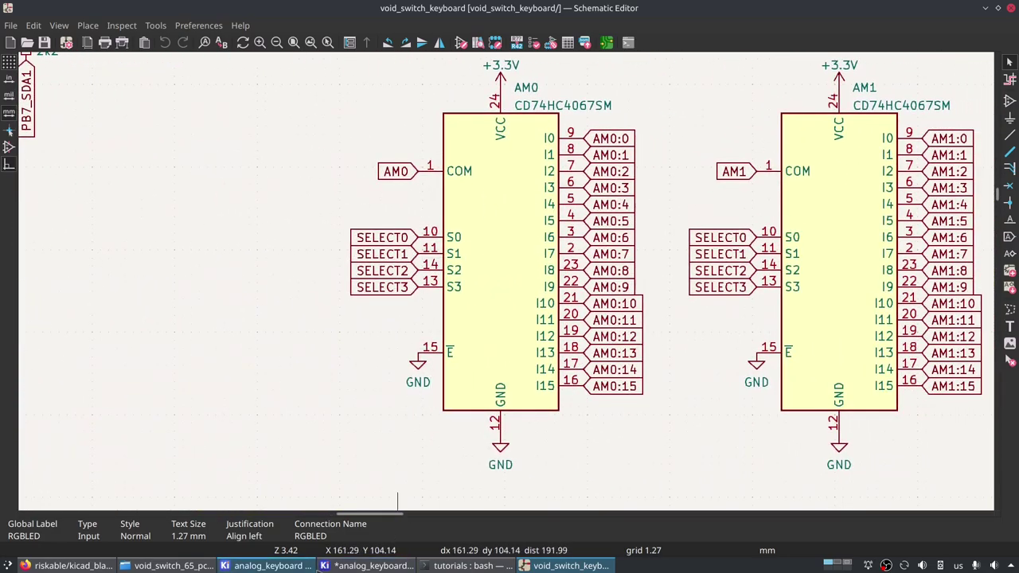
Switch back to the analog_keyboard schematic and save it.
{"action": "left_click", "coordinate": [367, 565]}
{"action": "middle_click_drag", "start_coordinate": [770, 203], "coordinate": [651, 216]}
{"action": "key", "text": "ctrl+s"}
{"action": "middle_click_drag", "start_coordinate": [662, 298], "coordinate": [535, 323]}
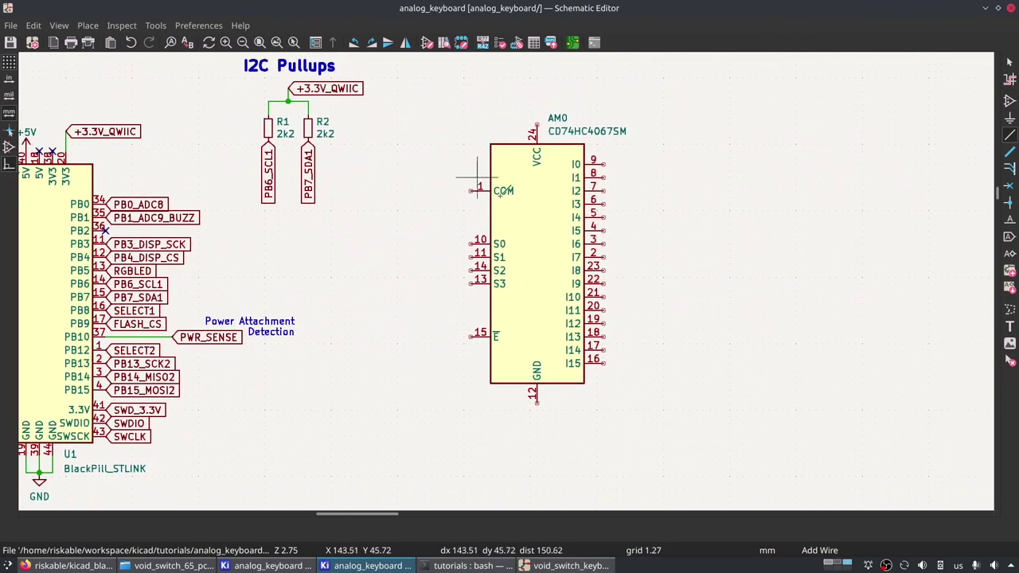
Add an input-shaped global label AM0, rotate it to face the multiplexer, and attach it to the COM pin.
{"action": "scroll", "coordinate": [486, 231], "scroll_direction": "up", "scroll_amount": 2}
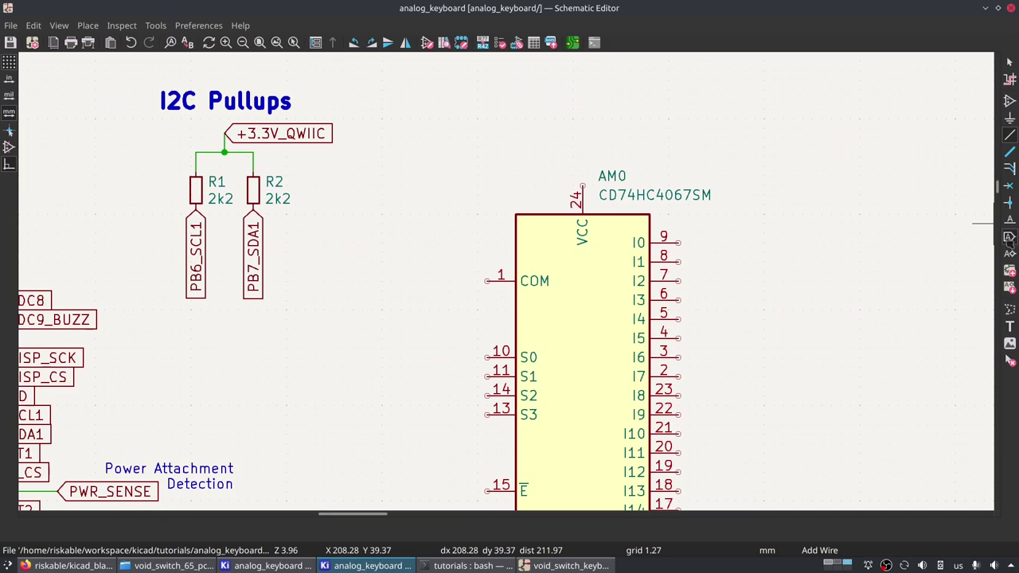
{"action": "left_click", "coordinate": [1010, 236]}
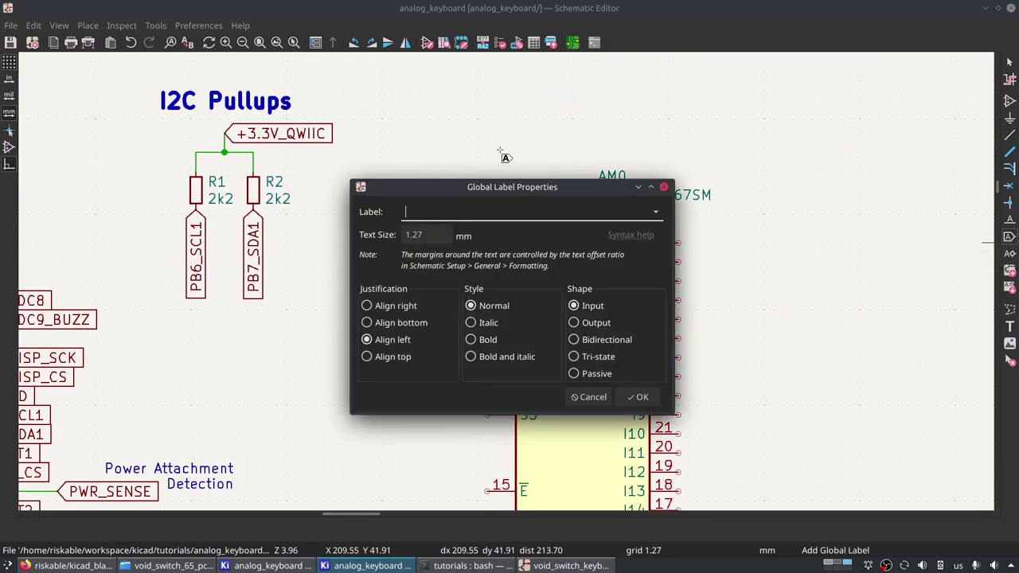
{"action": "key", "text": "Return"}
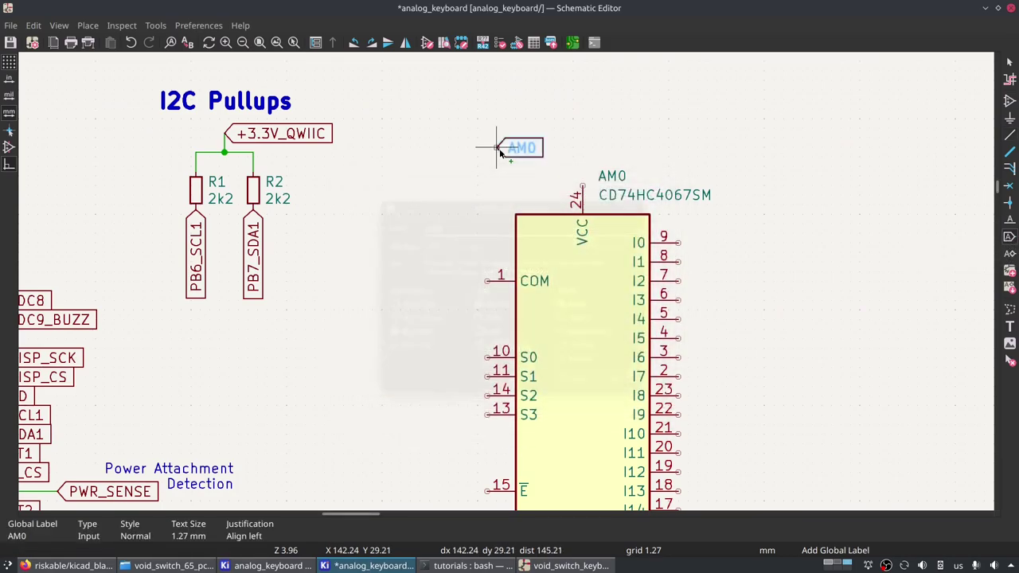
{"action": "key", "text": "r"}
{"action": "key", "text": "r"}
{"action": "left_click", "coordinate": [486, 281]}
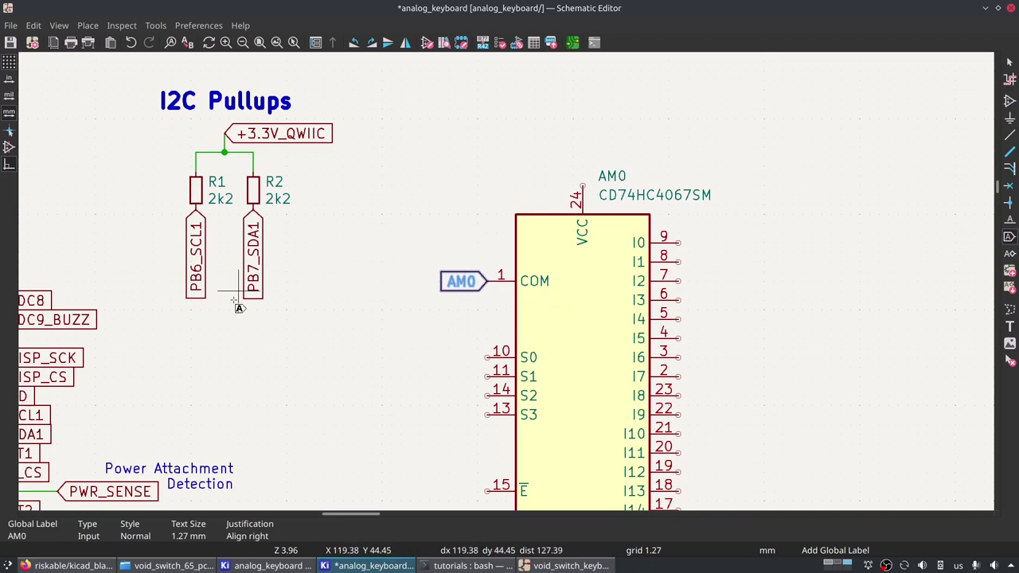
{"action": "middle_click_drag", "start_coordinate": [425, 280], "coordinate": [755, 317]}
{"action": "key", "text": "Escape"}
Examine the +3.3V_QWIIC label and +5V power symbol on the Black Pill's supply pins.
{"action": "middle_click_drag", "start_coordinate": [356, 293], "coordinate": [446, 219]}
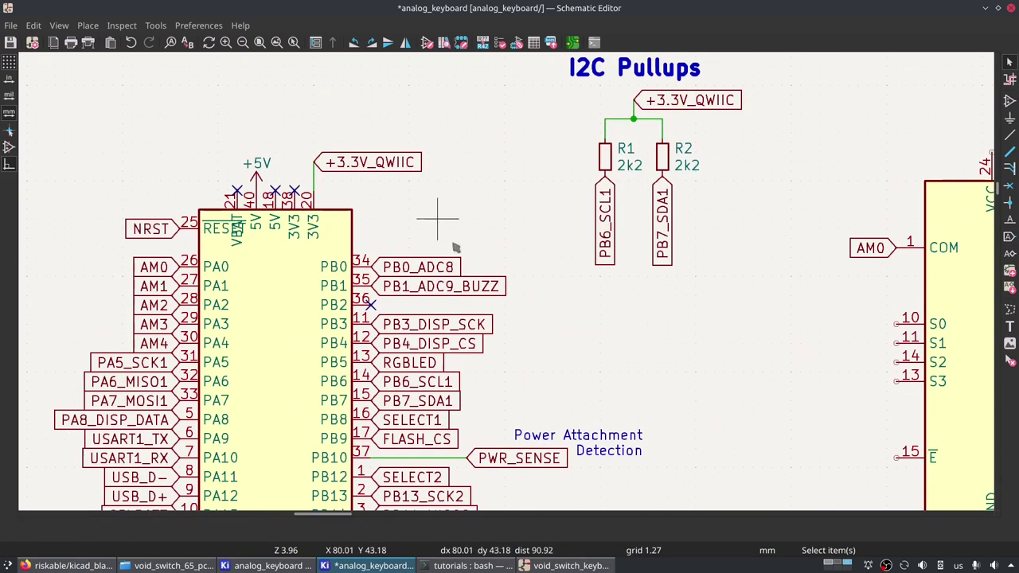
{"action": "left_click", "coordinate": [390, 163]}
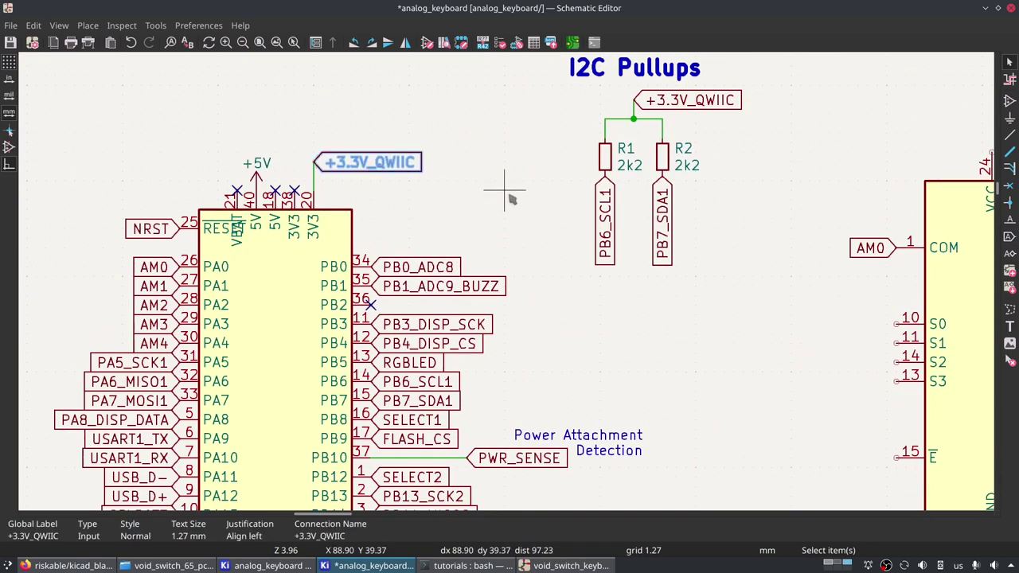
{"action": "middle_click_drag", "start_coordinate": [214, 183], "coordinate": [209, 191]}
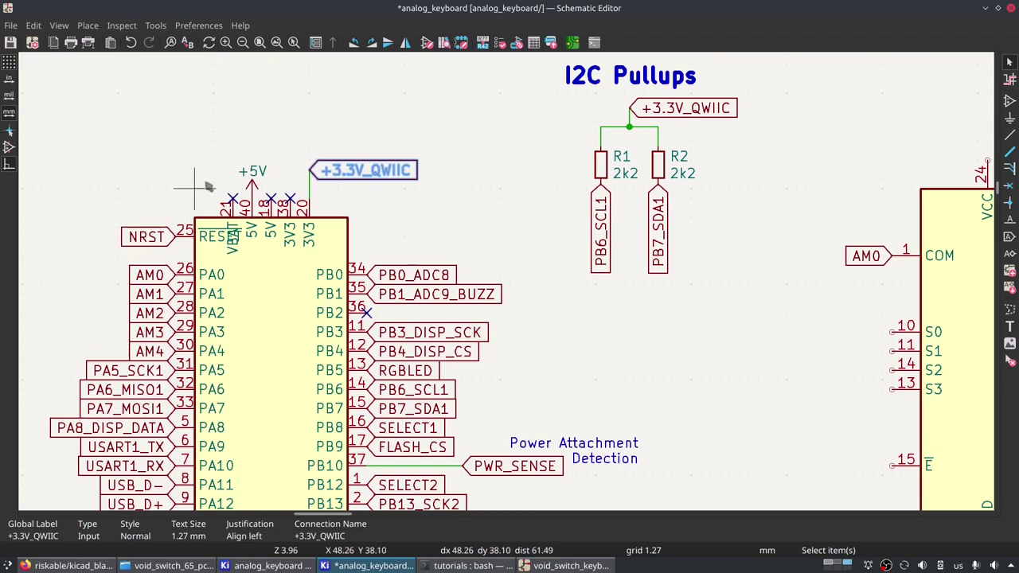
{"action": "left_click", "coordinate": [251, 185]}
{"action": "middle_click_drag", "start_coordinate": [512, 228], "coordinate": [598, 235]}
{"action": "scroll", "coordinate": [596, 205], "scroll_direction": "down", "scroll_amount": 8}
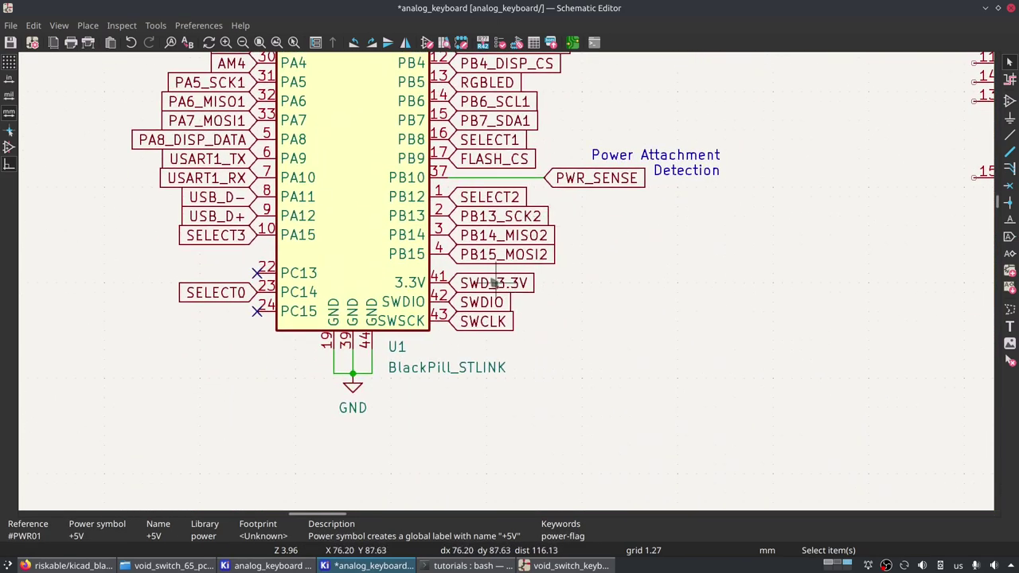
{"action": "scroll", "coordinate": [569, 149], "scroll_direction": "up", "scroll_amount": 7}
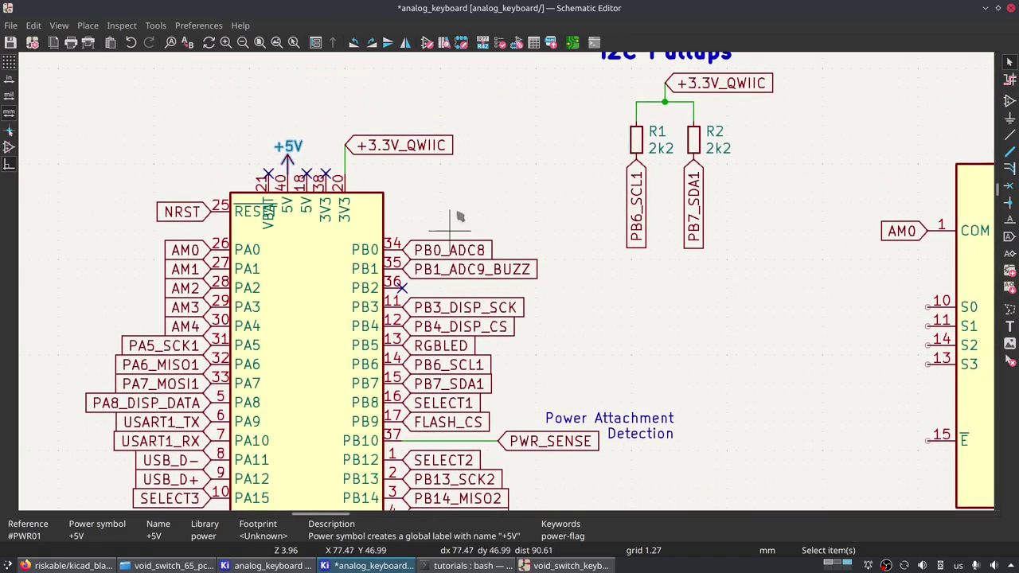
Inspect the SWD_3.3V label on the Black Pill's debug header pins and compare it with the +3.3V_QWIIC supply label.
{"action": "middle_click_drag", "start_coordinate": [462, 210], "coordinate": [492, 228]}
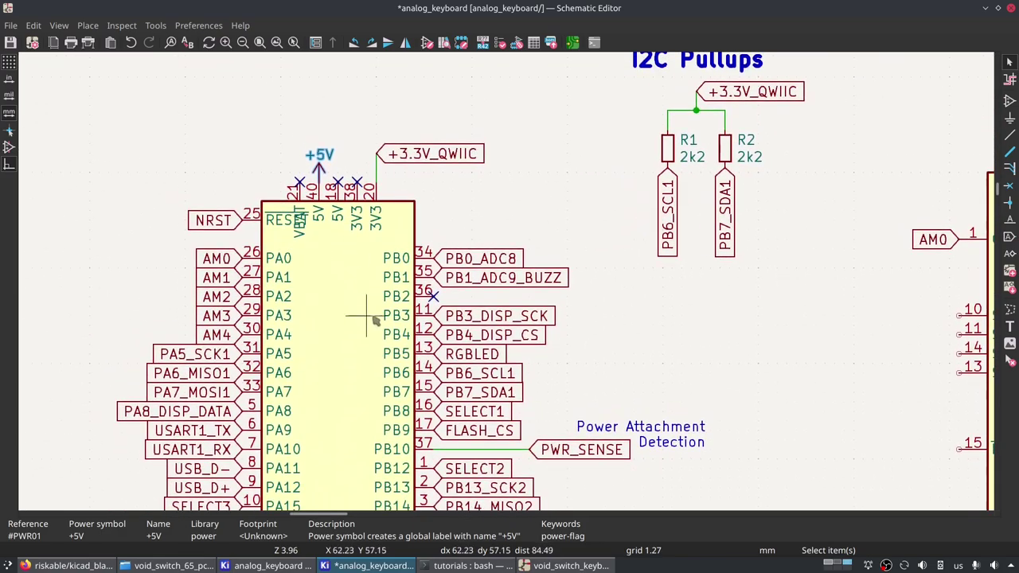
{"action": "middle_click_drag", "start_coordinate": [366, 442], "coordinate": [360, 348]}
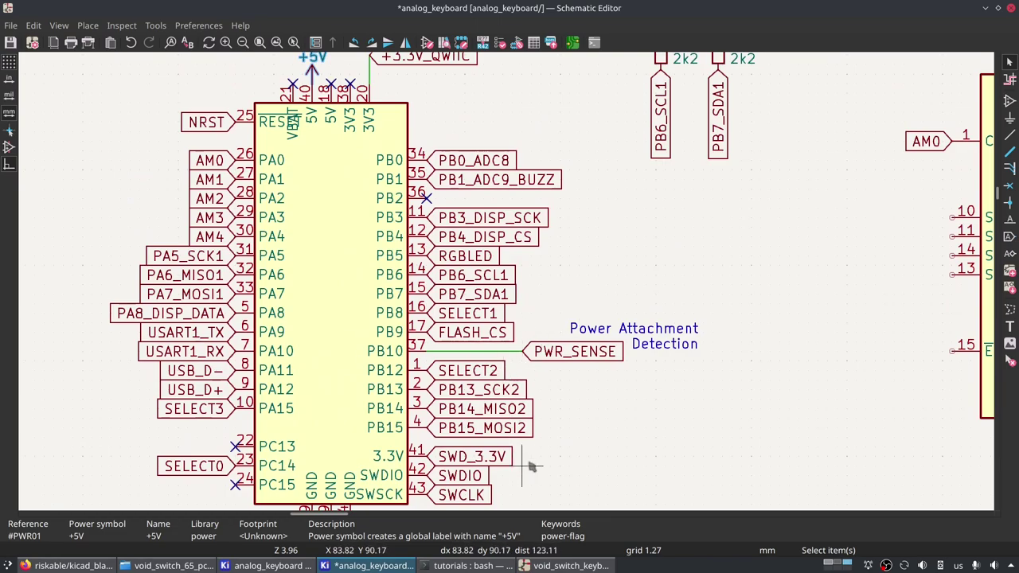
{"action": "middle_click_drag", "start_coordinate": [530, 392], "coordinate": [508, 338]}
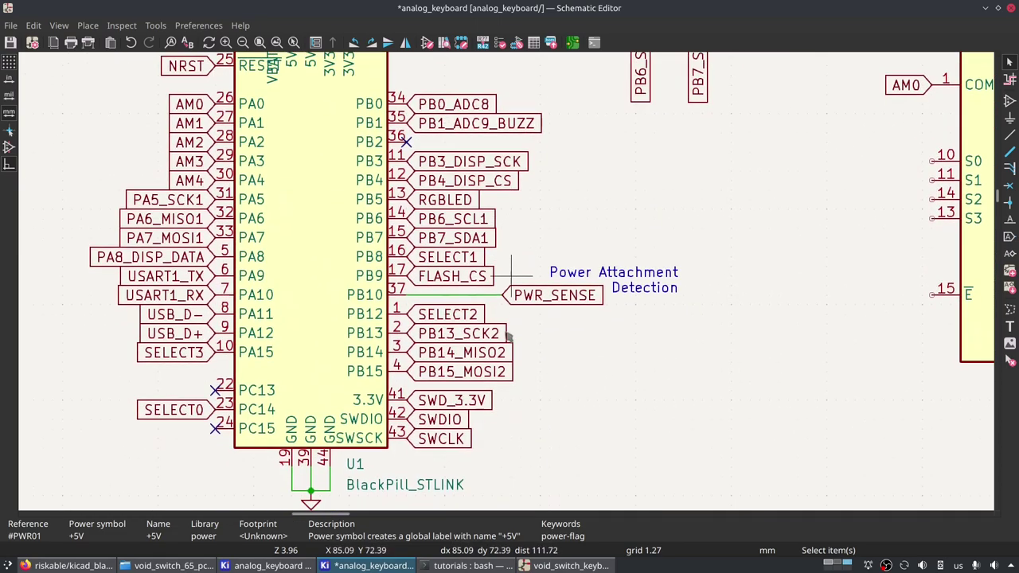
{"action": "left_click", "coordinate": [478, 404]}
{"action": "scroll", "coordinate": [468, 233], "scroll_direction": "up", "scroll_amount": 3}
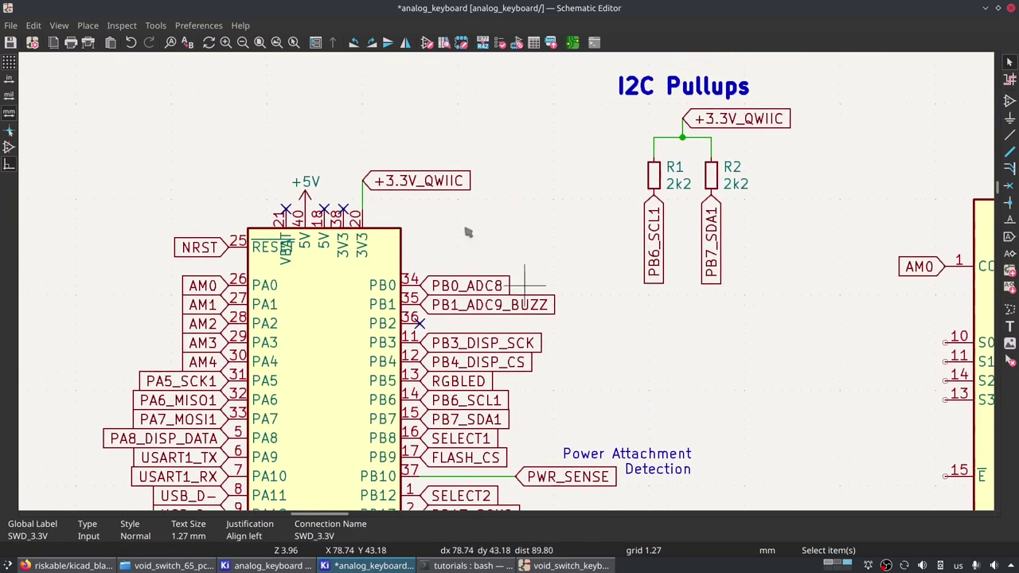
{"action": "left_click", "coordinate": [411, 184]}
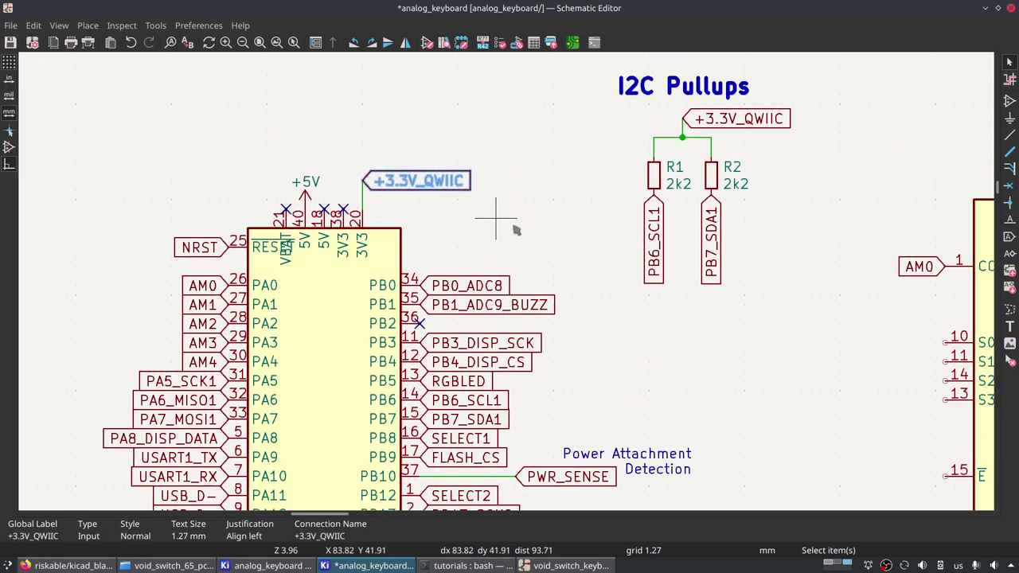
{"action": "scroll", "coordinate": [593, 342], "scroll_direction": "down", "scroll_amount": 2}
{"action": "scroll", "coordinate": [598, 398], "scroll_direction": "up", "scroll_amount": 3}
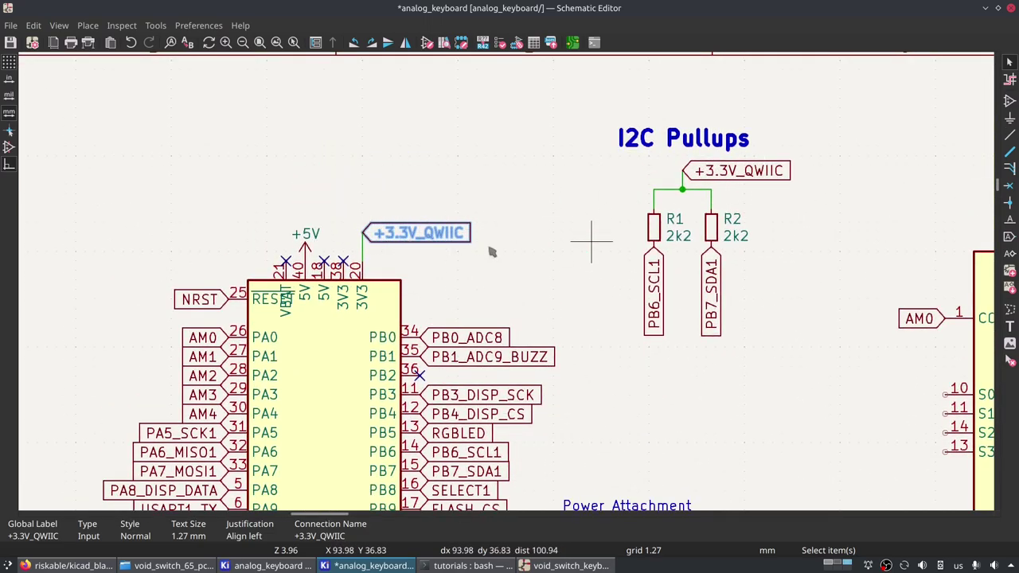
{"action": "scroll", "coordinate": [598, 416], "scroll_direction": "down", "scroll_amount": 5}
{"action": "scroll", "coordinate": [507, 215], "scroll_direction": "up", "scroll_amount": 4}
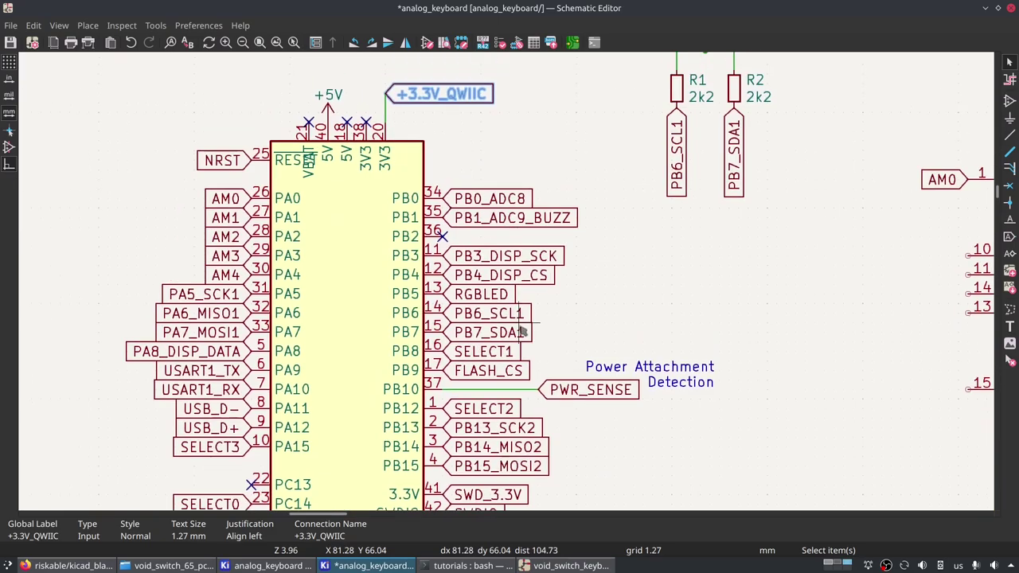
Place a +3.3VA power symbol on the multiplexer's VCC pin.
{"action": "middle_click_drag", "start_coordinate": [640, 436], "coordinate": [426, 195]}
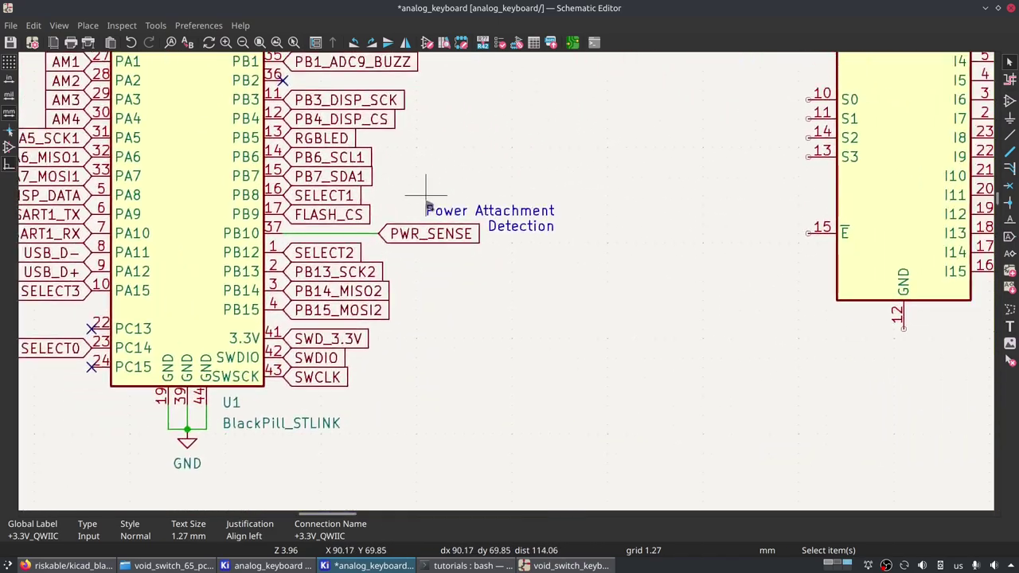
{"action": "left_click", "coordinate": [1012, 110]}
{"action": "key", "text": "Escape"}
{"action": "left_click", "coordinate": [1010, 119]}
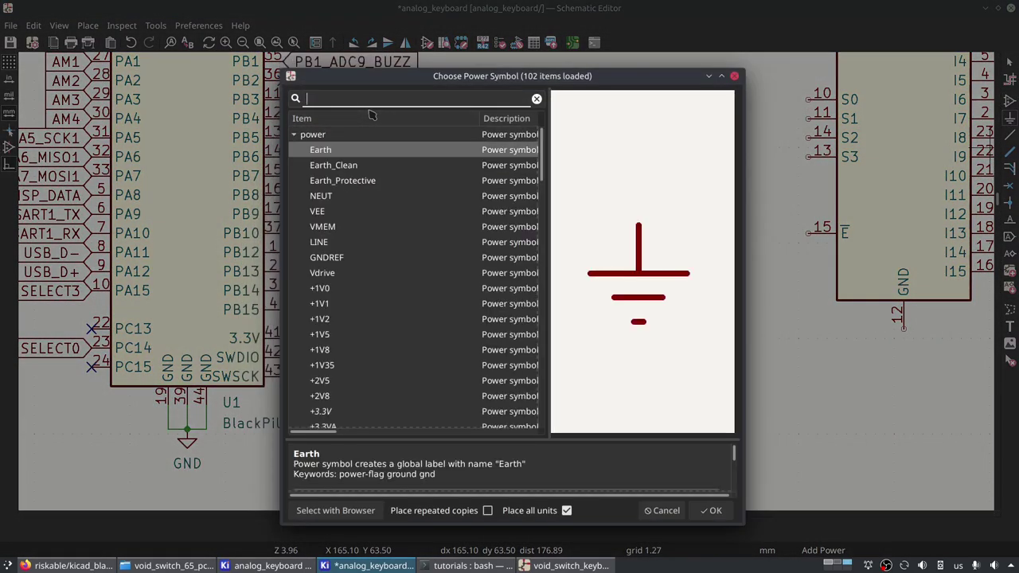
{"action": "type", "text": "3.3"}
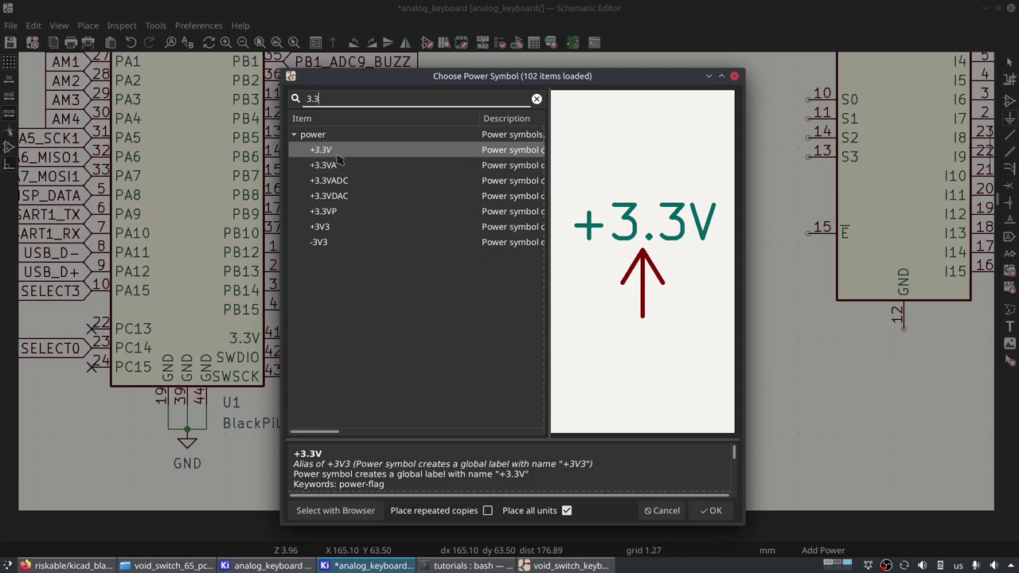
{"action": "left_click", "coordinate": [366, 168]}
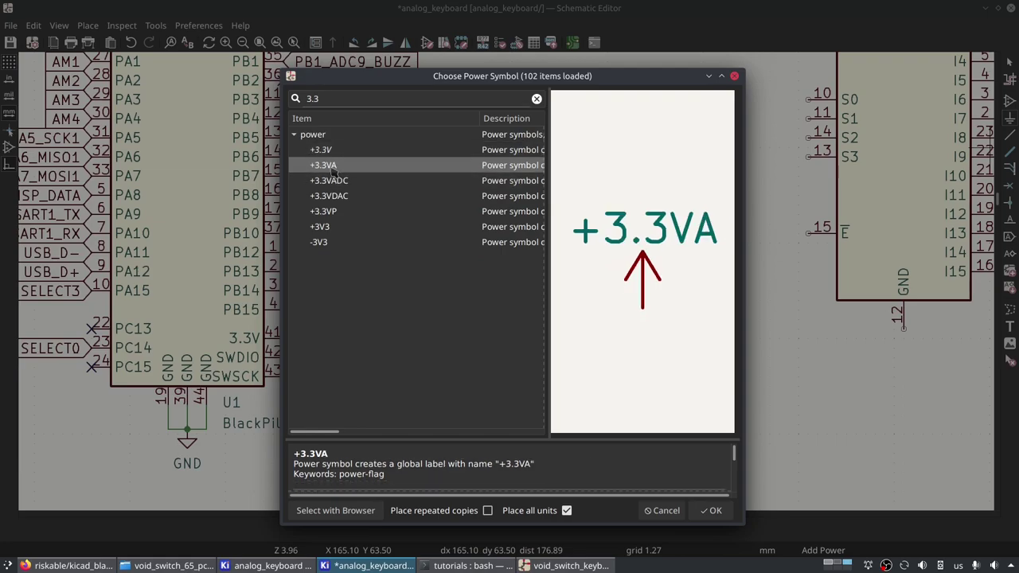
{"action": "double_click", "coordinate": [331, 167]}
{"action": "middle_click_drag", "start_coordinate": [706, 210], "coordinate": [533, 446]}
{"action": "left_click", "coordinate": [695, 210]}
{"action": "middle_click_drag", "start_coordinate": [465, 384], "coordinate": [592, 281]}
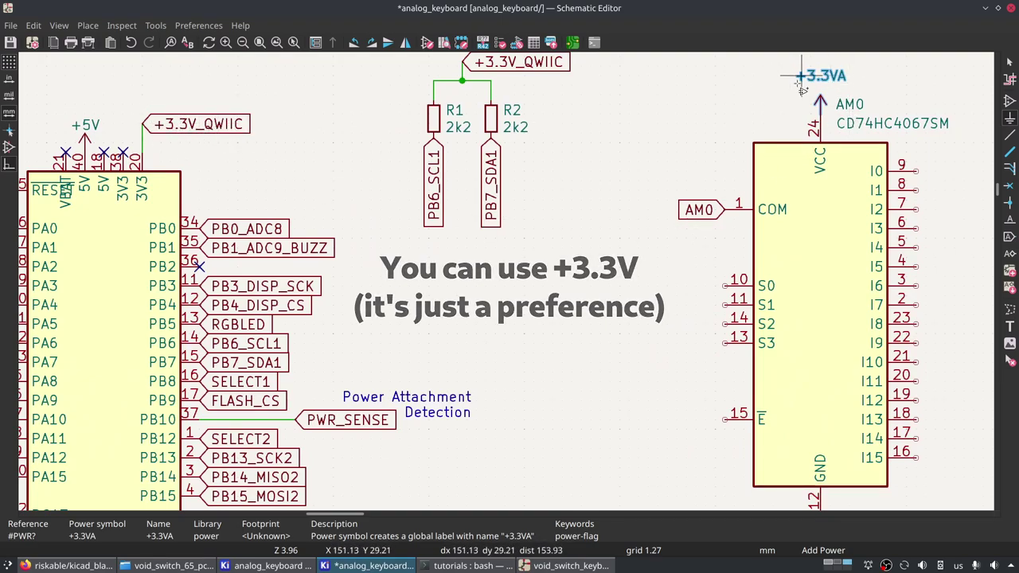
{"action": "left_click", "coordinate": [830, 83]}
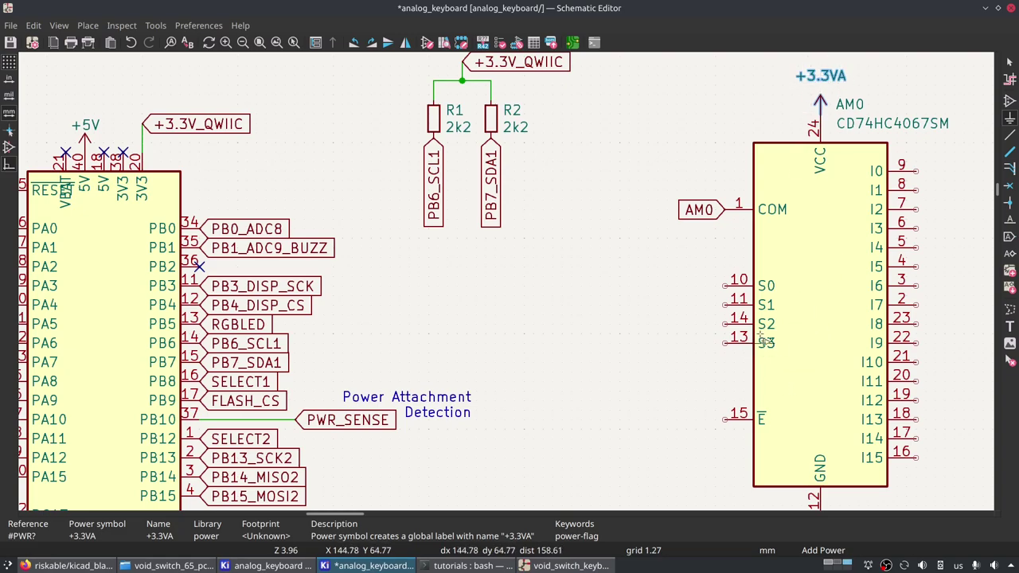
{"action": "middle_click_drag", "start_coordinate": [767, 353], "coordinate": [514, 403]}
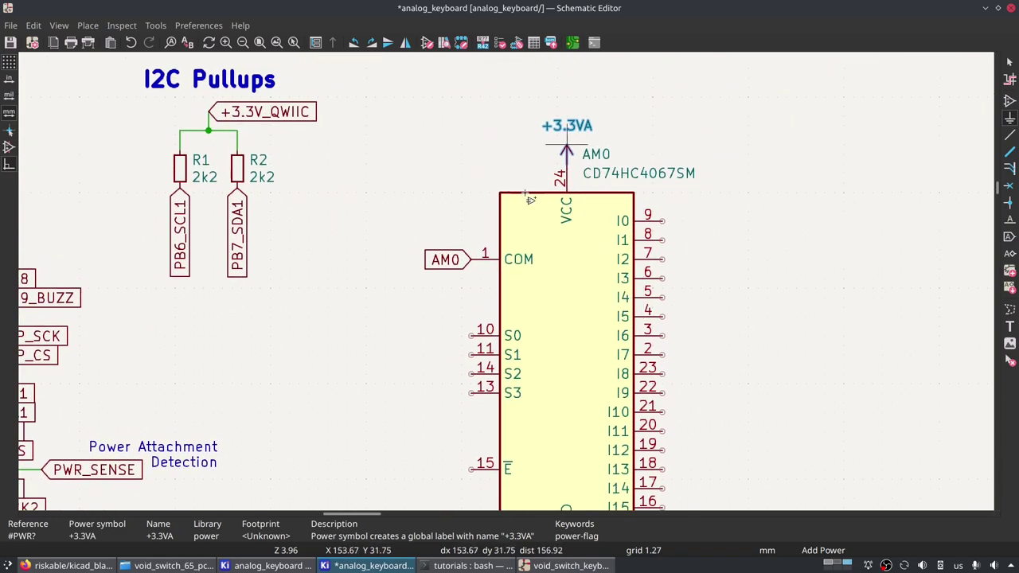
{"action": "scroll", "coordinate": [215, 302], "scroll_direction": "left", "scroll_amount": 5}
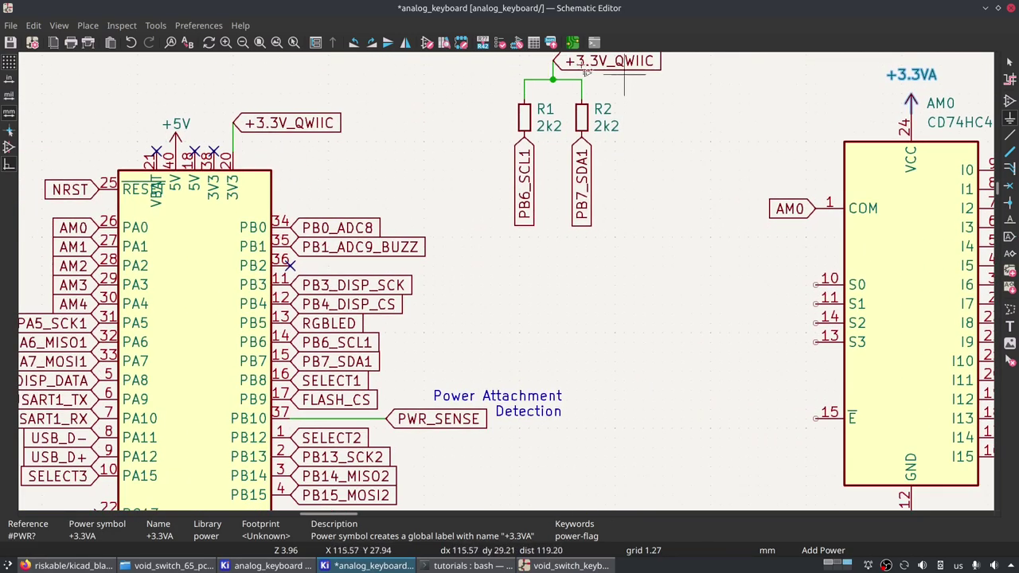
{"action": "middle_click_drag", "start_coordinate": [816, 127], "coordinate": [409, 202]}
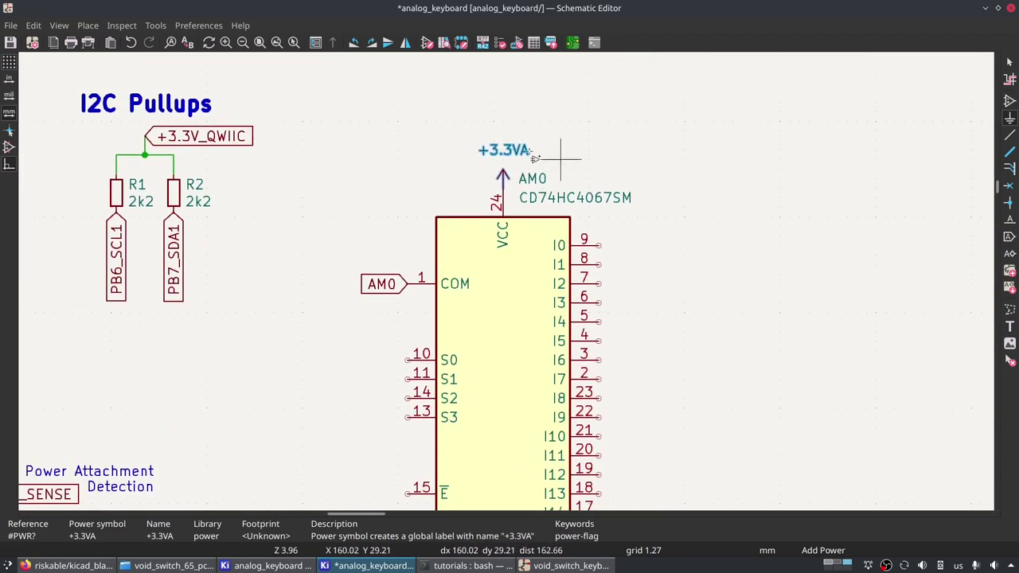
{"action": "scroll", "coordinate": [582, 255], "scroll_direction": "down", "scroll_amount": 3}
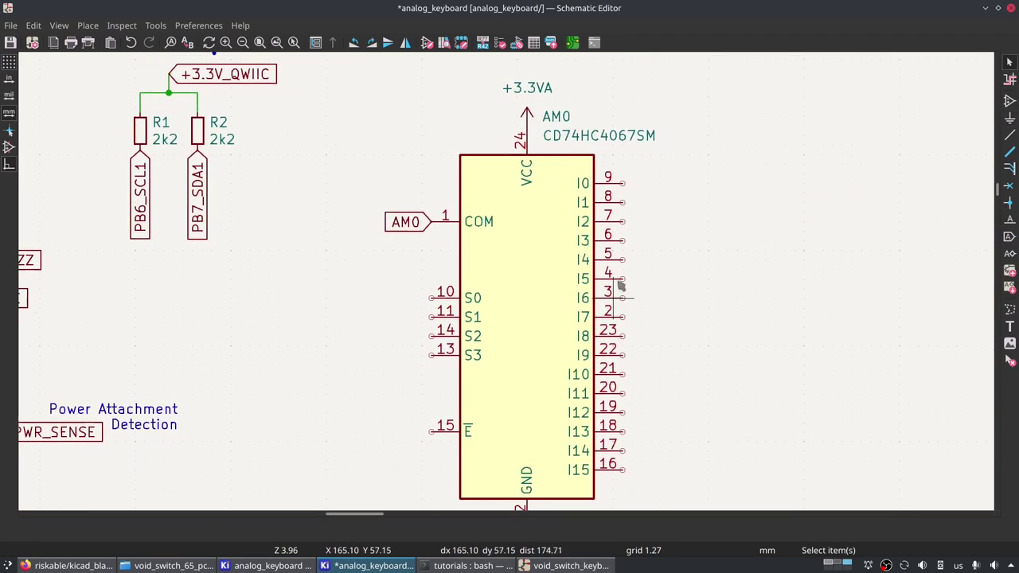
{"action": "scroll", "coordinate": [442, 285], "scroll_direction": "left", "scroll_amount": 3}
{"action": "key", "text": "Escape"}
Duplicate the Black Pill's GND power symbol and attach the copy to the multiplexer's GND pin 12.
{"action": "scroll", "coordinate": [441, 286], "scroll_direction": "left", "scroll_amount": 5}
{"action": "scroll", "coordinate": [450, 358], "scroll_direction": "down", "scroll_amount": 2}
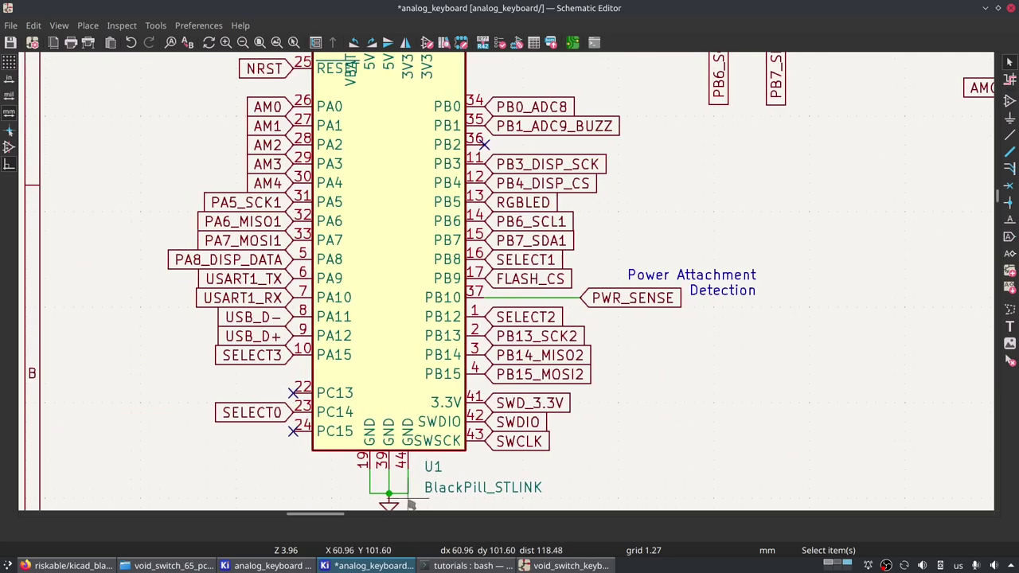
{"action": "scroll", "coordinate": [410, 504], "scroll_direction": "down", "scroll_amount": 3}
{"action": "left_click", "coordinate": [382, 405]}
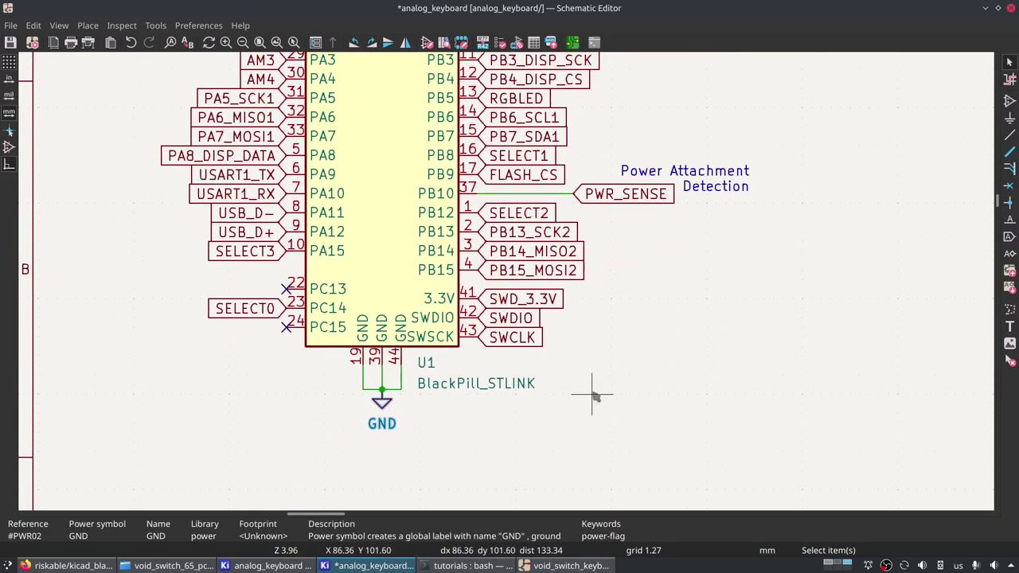
{"action": "middle_click_drag", "start_coordinate": [871, 199], "coordinate": [371, 330]}
{"action": "key", "text": "ctrl+d"}
{"action": "left_click", "coordinate": [518, 428]}
{"action": "scroll", "coordinate": [656, 251], "scroll_direction": "up", "scroll_amount": 4}
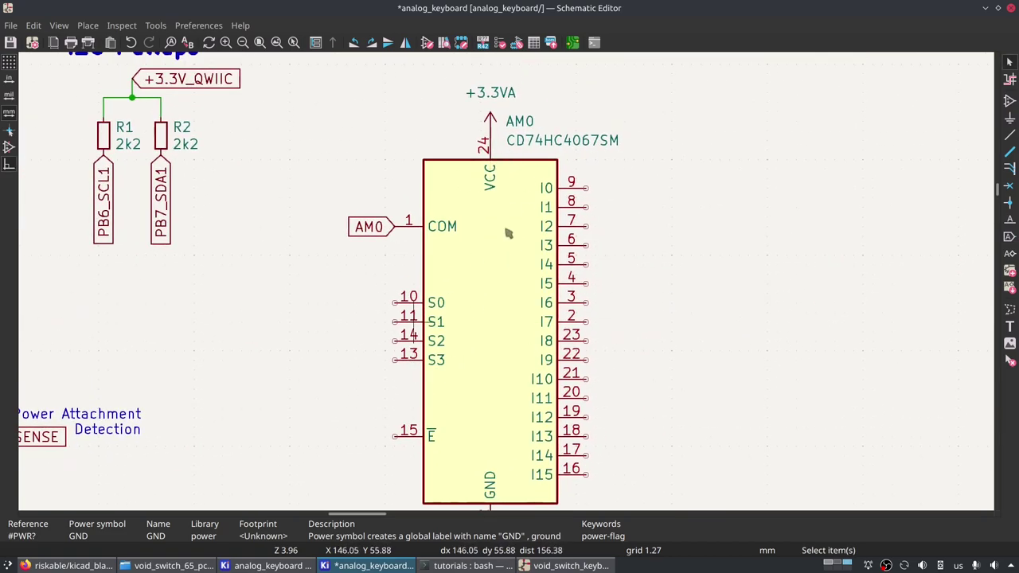
{"action": "scroll", "coordinate": [491, 231], "scroll_direction": "down", "scroll_amount": 3}
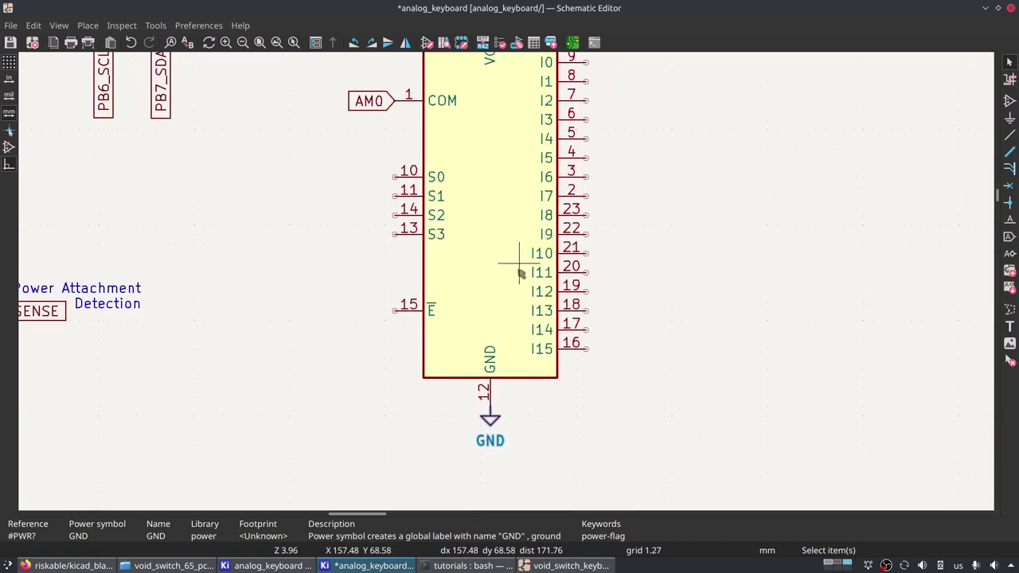
Duplicate the GND symbol again and attach it to the multiplexer's active-low enable pin E.
{"action": "scroll", "coordinate": [480, 293], "scroll_direction": "left", "scroll_amount": 5}
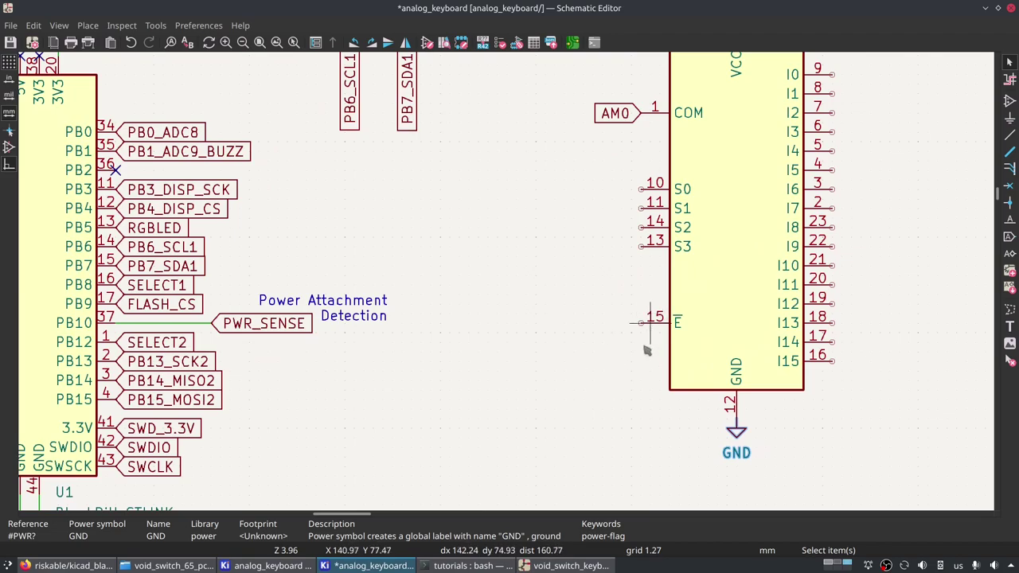
{"action": "key", "text": "ctrl+d"}
{"action": "left_click", "coordinate": [634, 333]}
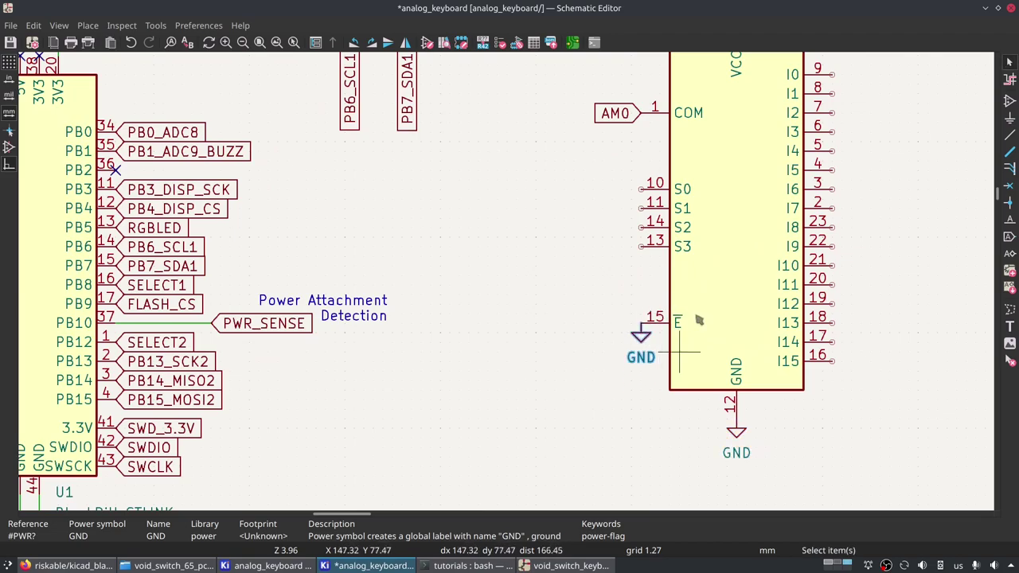
{"action": "middle_click_drag", "start_coordinate": [881, 194], "coordinate": [692, 246]}
{"action": "scroll", "coordinate": [692, 246], "scroll_direction": "down", "scroll_amount": 2}
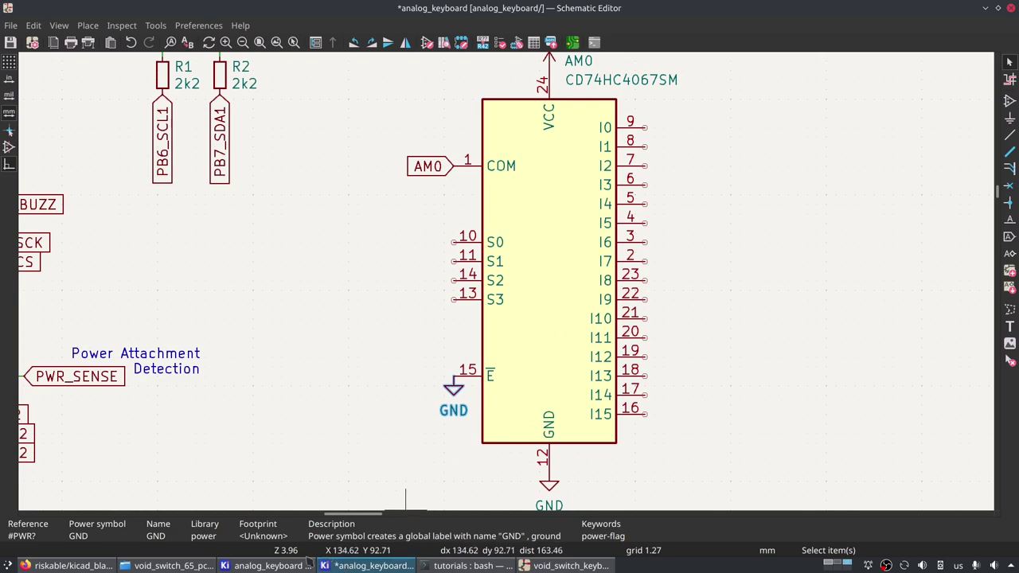
{"action": "middle_click_drag", "start_coordinate": [584, 326], "coordinate": [551, 351]}
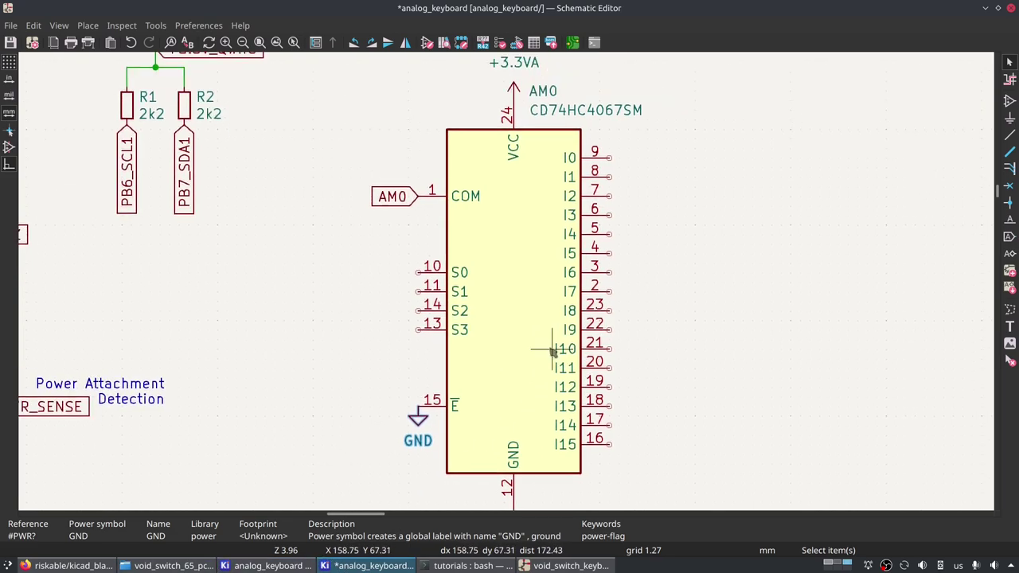
{"action": "middle_click_drag", "start_coordinate": [525, 387], "coordinate": [551, 326]}
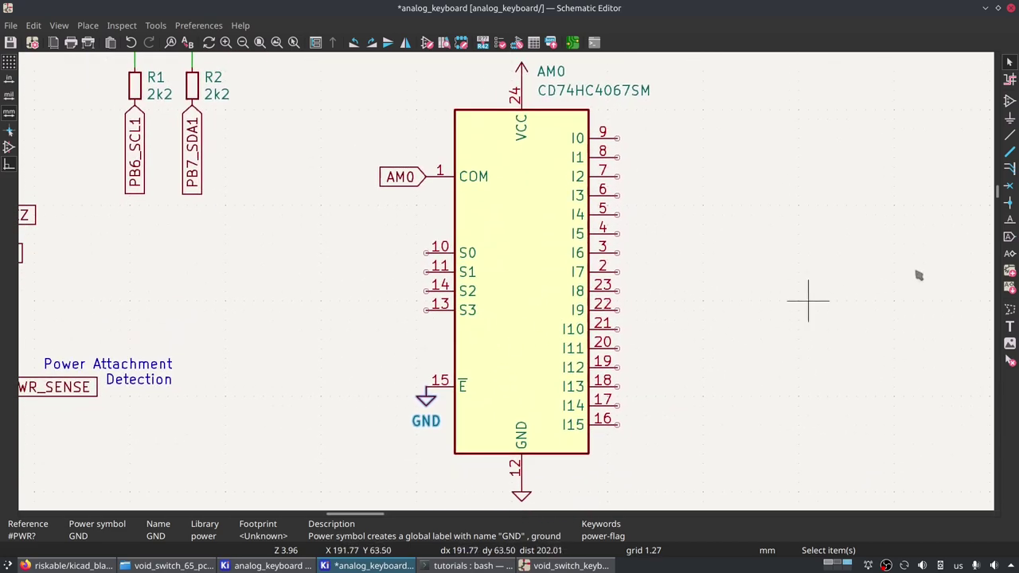
Add an input-shaped global label SELECT0, rotate it to face the multiplexer, and attach it to pin S0.
{"action": "left_click", "coordinate": [1010, 237]}
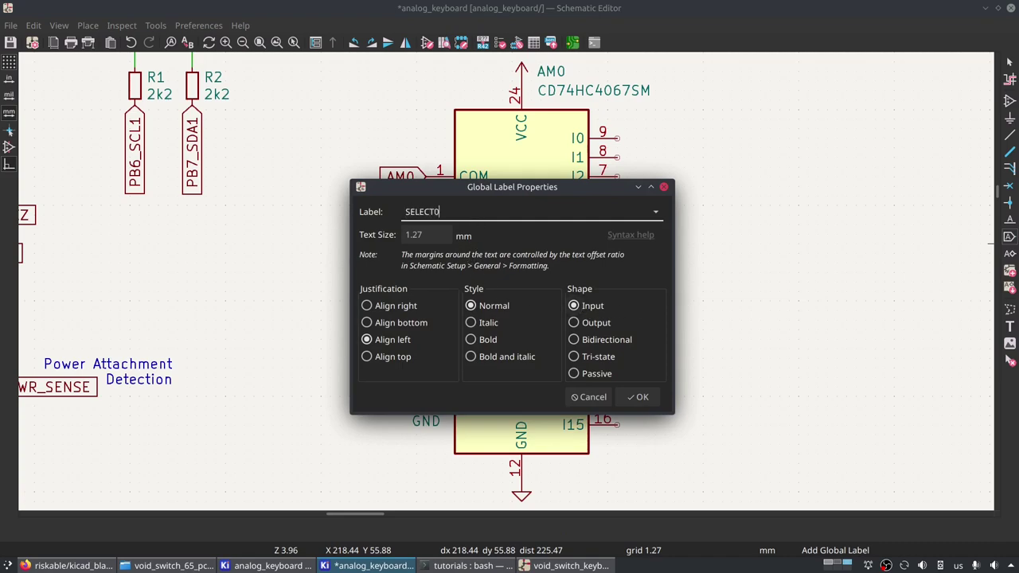
{"action": "type", "text": "SELECT0"}
{"action": "key", "text": "Return"}
{"action": "key", "text": "r"}
{"action": "key", "text": "r"}
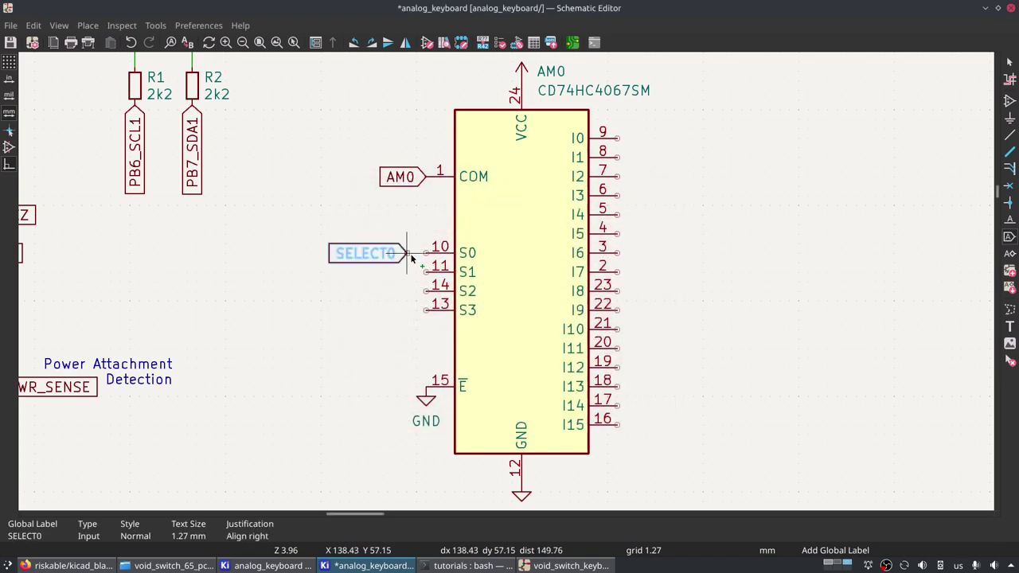
{"action": "left_click", "coordinate": [428, 261]}
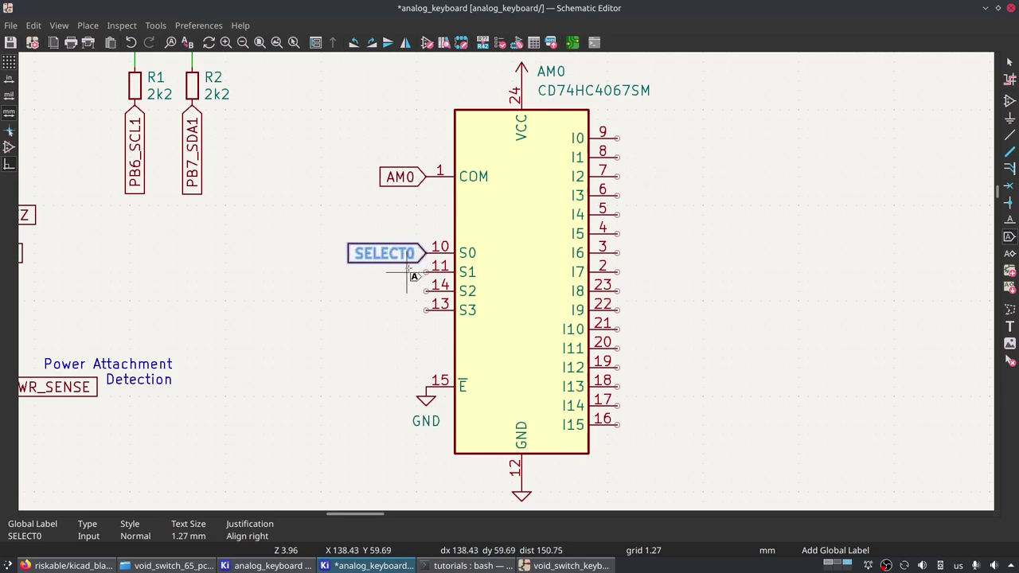
Repeat the label with incrementing names to put SELECT1 through SELECT3 on pins S1 to S3, and save the schematic.
{"action": "key", "text": "Escape"}
{"action": "key", "text": "Insert"}
{"action": "key", "text": "Insert"}
{"action": "key", "text": "Insert"}
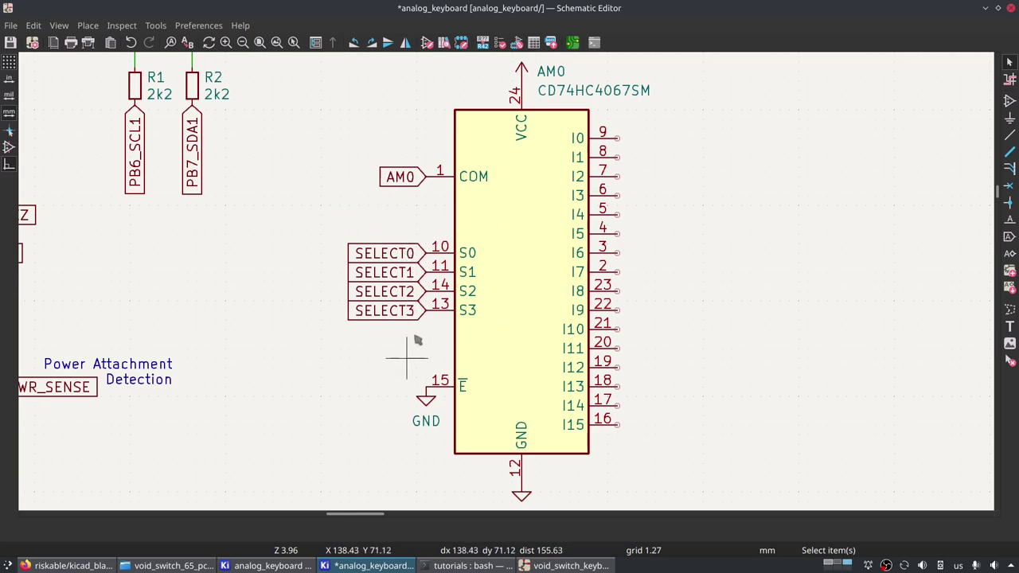
{"action": "key", "text": "ctrl+s"}
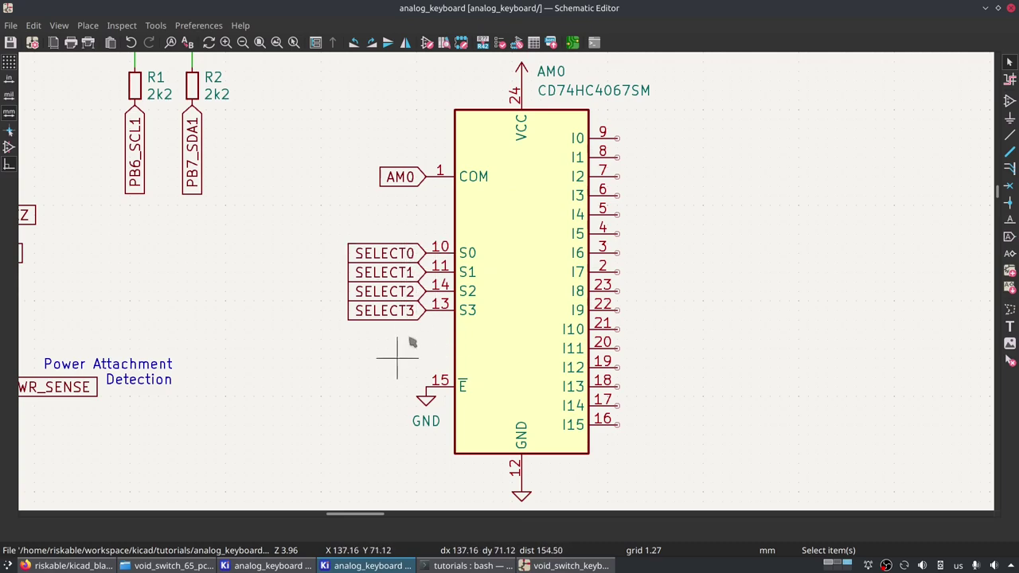
Add an input-shaped global label AM0:0 and attach it to the multiplexer's I0 pin.
{"action": "scroll", "coordinate": [758, 198], "scroll_direction": "up", "scroll_amount": 3}
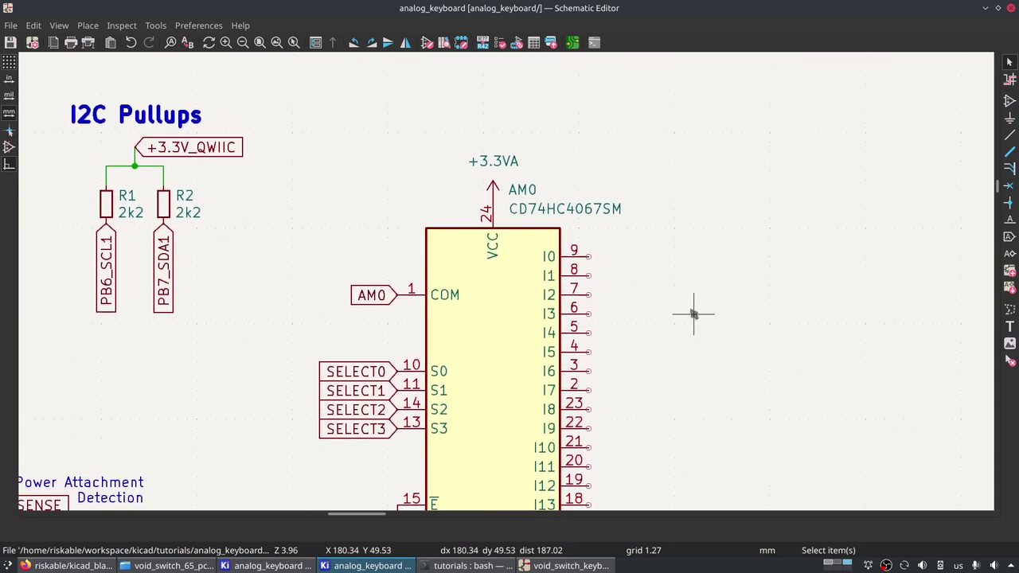
{"action": "scroll", "coordinate": [694, 314], "scroll_direction": "right", "scroll_amount": 2}
{"action": "scroll", "coordinate": [693, 314], "scroll_direction": "down", "scroll_amount": 2}
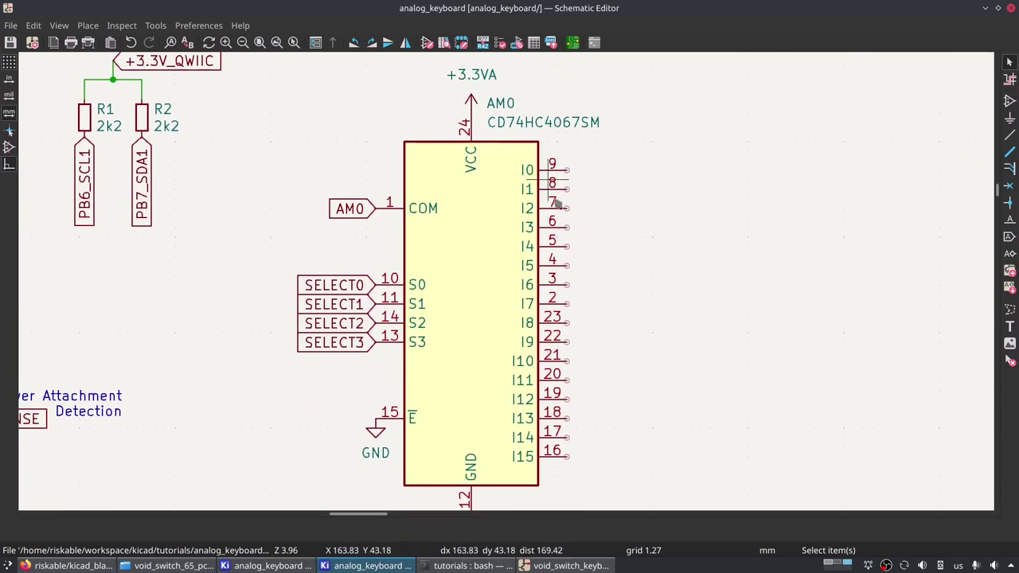
{"action": "left_click", "coordinate": [1010, 237]}
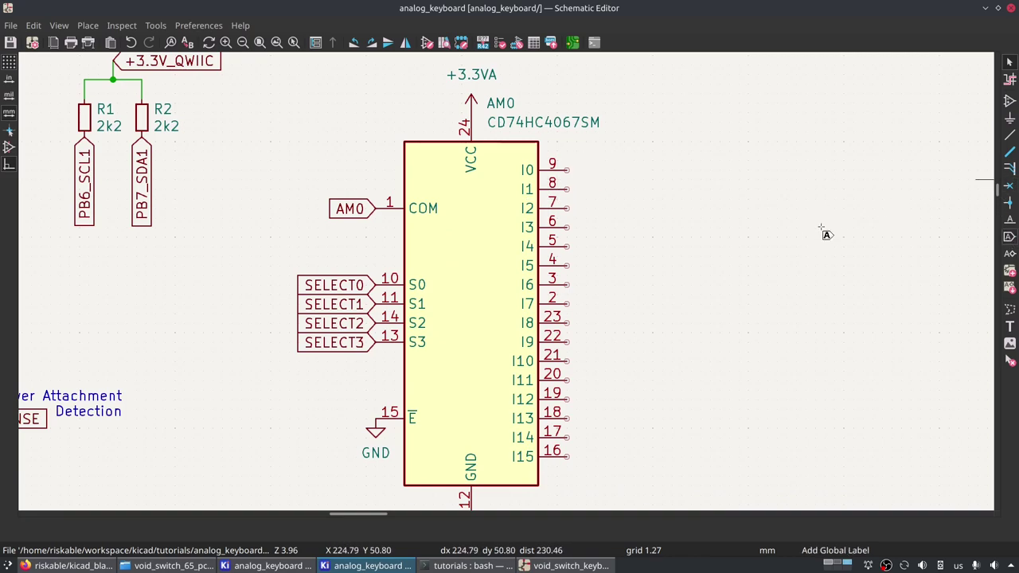
{"action": "left_click", "coordinate": [876, 226]}
{"action": "type", "text": "AM0:0"}
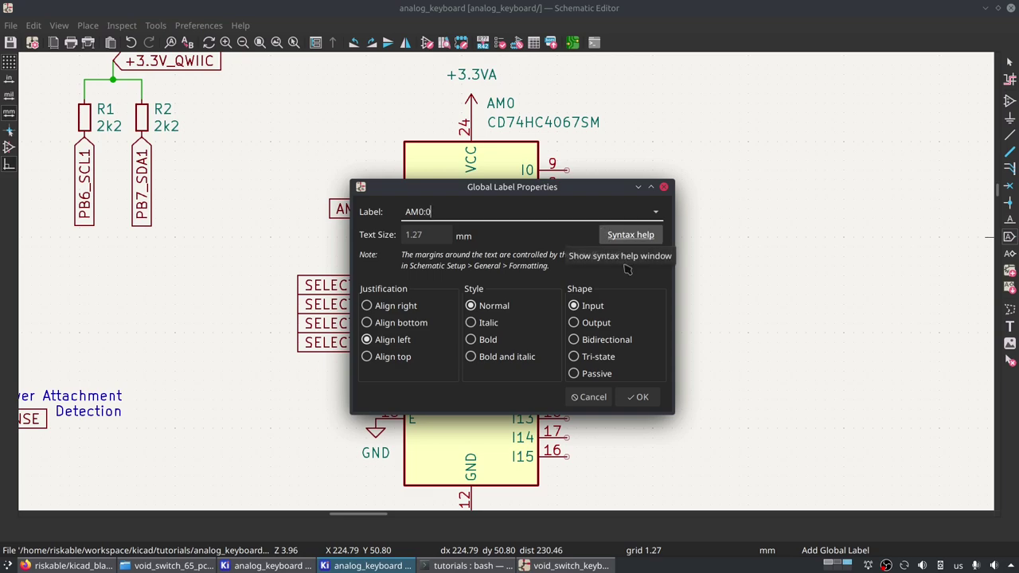
{"action": "left_click", "coordinate": [640, 397]}
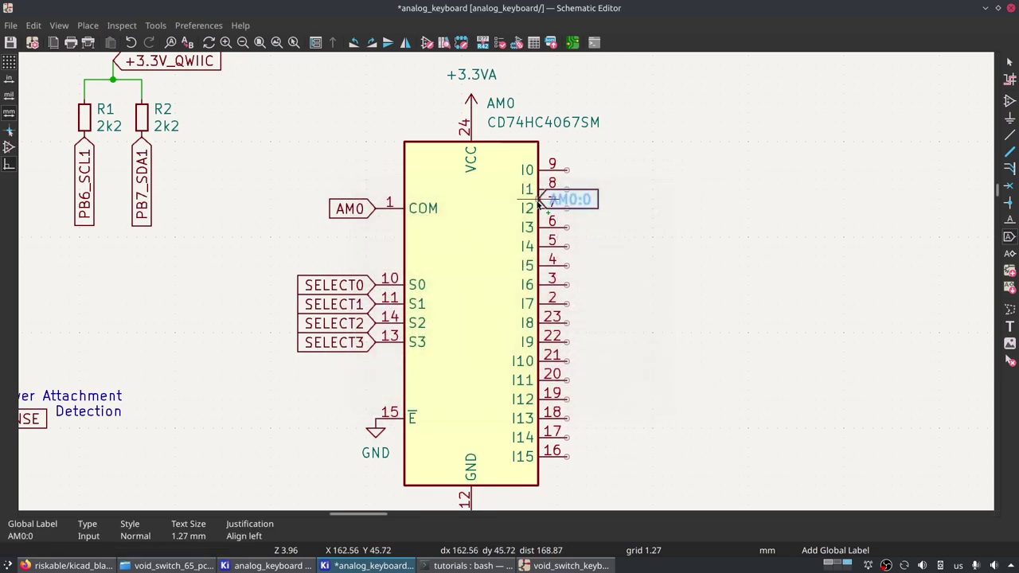
{"action": "left_click", "coordinate": [571, 171]}
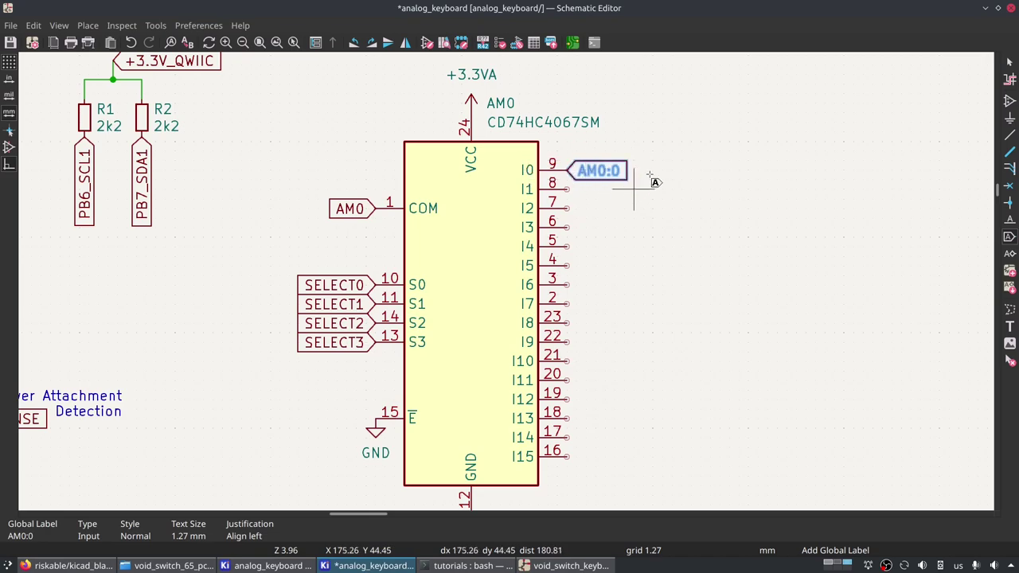
Repeat the label with incrementing names to put AM0:1 through AM0:15 on pins I1 to I15, and save the schematic.
{"action": "key", "text": "Escape"}
{"action": "key", "text": "Insert"}
{"action": "key", "text": "Insert"}
{"action": "key", "text": "Insert"}
{"action": "key", "text": "Insert"}
{"action": "key", "text": "Insert"}
{"action": "key", "text": "Insert"}
{"action": "key", "text": "Insert"}
{"action": "key", "text": "Insert"}
{"action": "key", "text": "Insert"}
{"action": "key", "text": "Insert"}
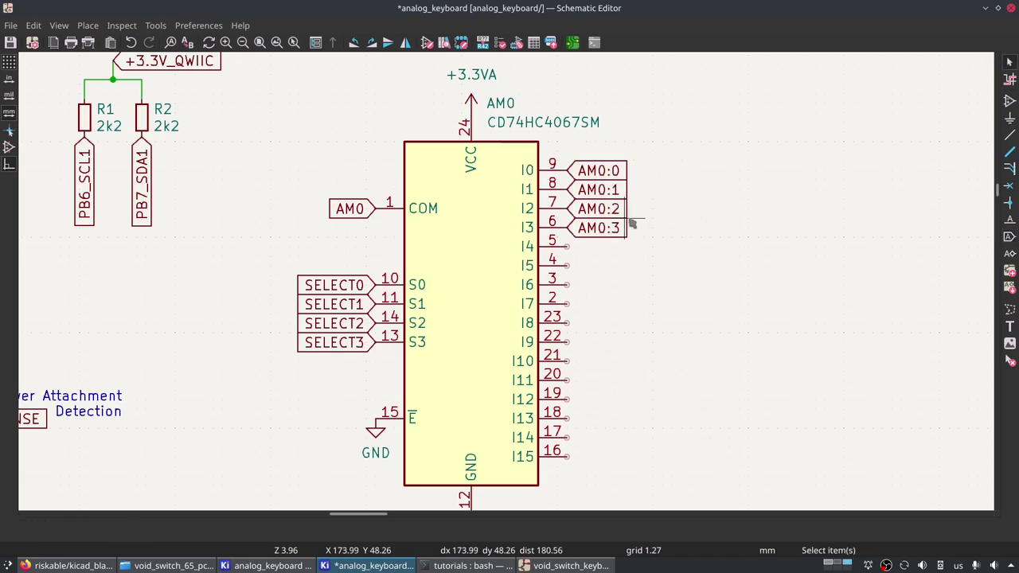
{"action": "key", "text": "Insert"}
{"action": "key", "text": "Insert"}
{"action": "key", "text": "Insert"}
{"action": "key", "text": "Insert"}
{"action": "key", "text": "Insert"}
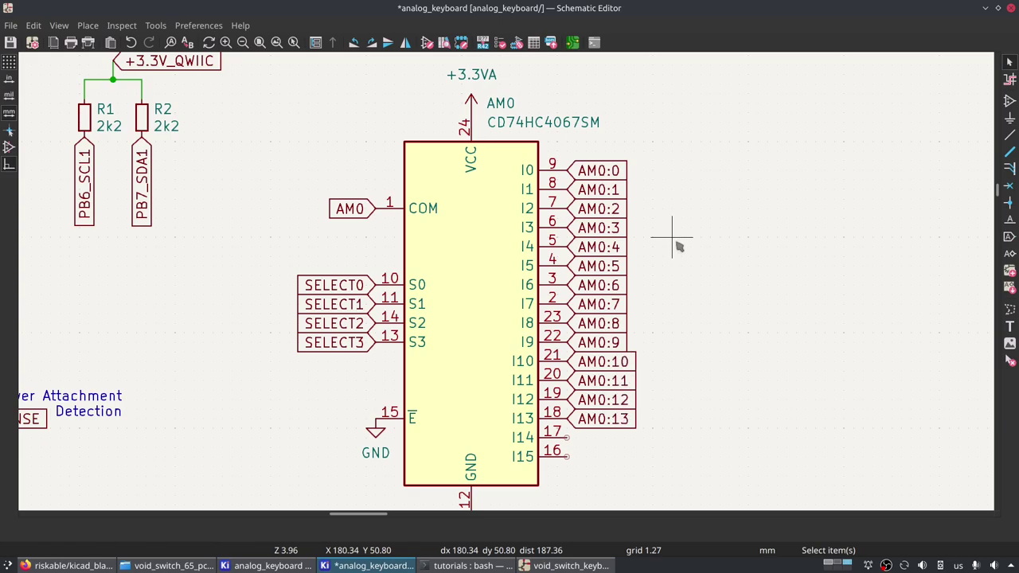
{"action": "scroll", "coordinate": [689, 229], "scroll_direction": "down", "scroll_amount": 2}
{"action": "scroll", "coordinate": [691, 223], "scroll_direction": "down", "scroll_amount": 4}
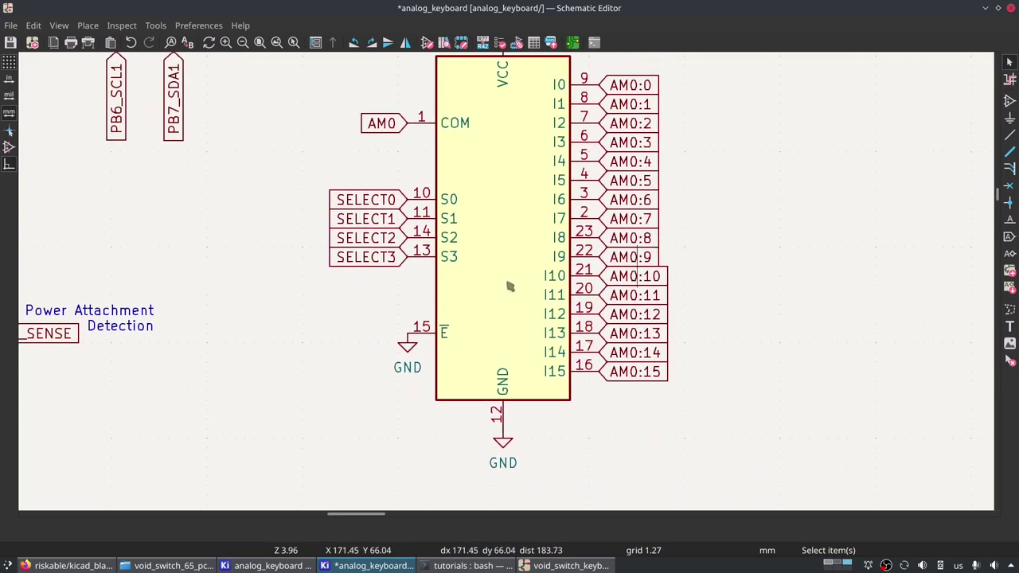
{"action": "key", "text": "ctrl+s"}
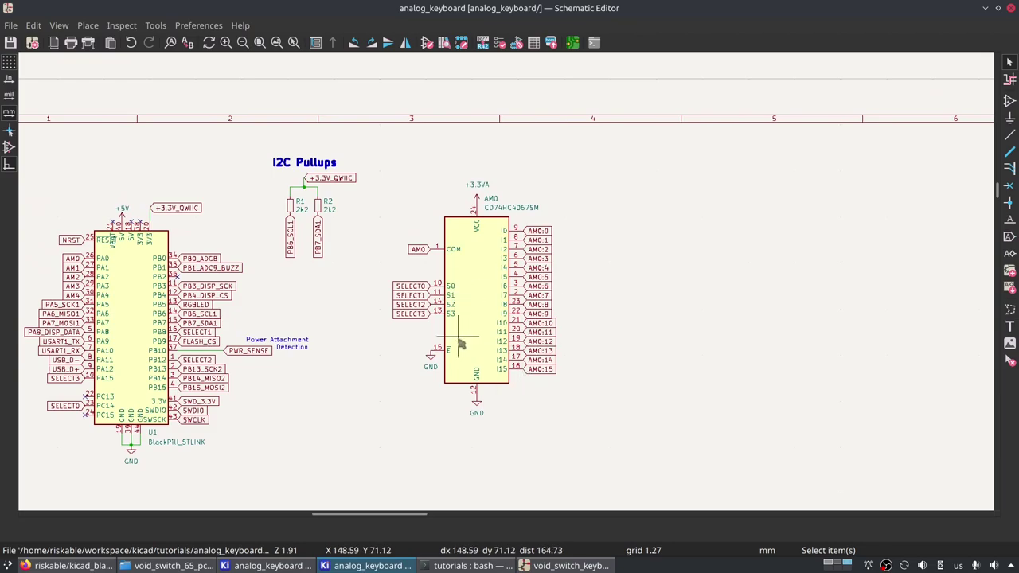
{"action": "scroll", "coordinate": [468, 304], "scroll_direction": "up", "scroll_amount": 4}
{"action": "scroll", "coordinate": [387, 284], "scroll_direction": "left", "scroll_amount": 5}
{"action": "scroll", "coordinate": [649, 308], "scroll_direction": "down", "scroll_amount": 3}
{"action": "scroll", "coordinate": [649, 309], "scroll_direction": "right", "scroll_amount": 3}
{"action": "scroll", "coordinate": [548, 271], "scroll_direction": "up", "scroll_amount": 2}
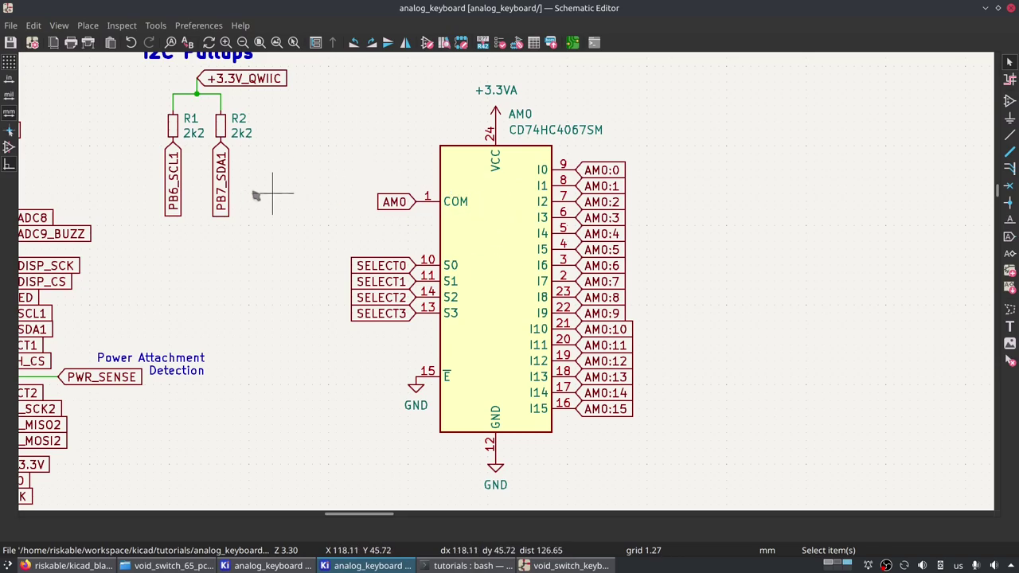
Review the AM0 multiplexer's COM, select and input labels against the Black Pill's pin labels.
{"action": "left_click", "coordinate": [523, 330]}
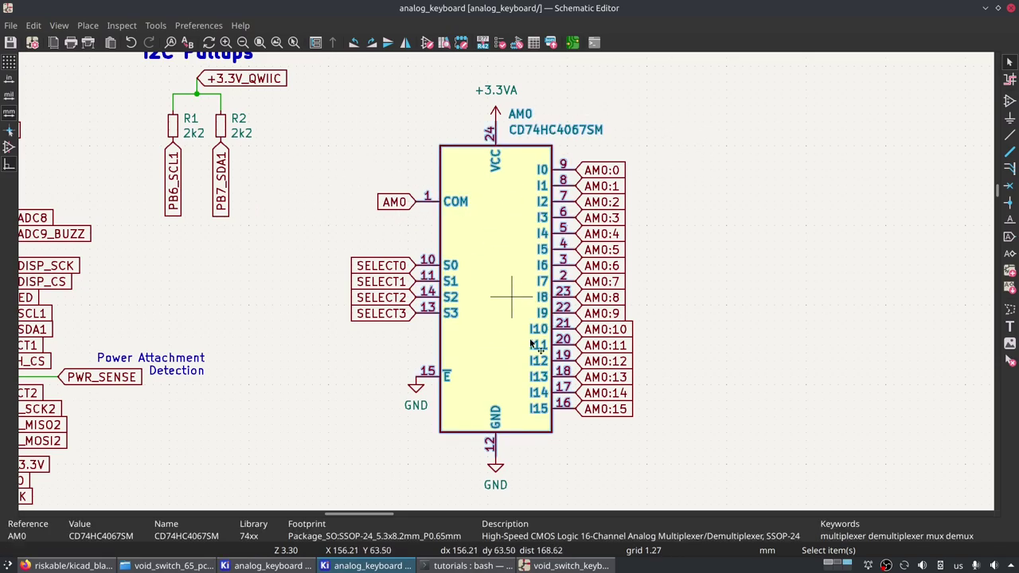
{"action": "middle_click_drag", "start_coordinate": [205, 387], "coordinate": [653, 279]}
{"action": "middle_click_drag", "start_coordinate": [574, 286], "coordinate": [455, 288]}
{"action": "middle_click_drag", "start_coordinate": [741, 250], "coordinate": [448, 250]}
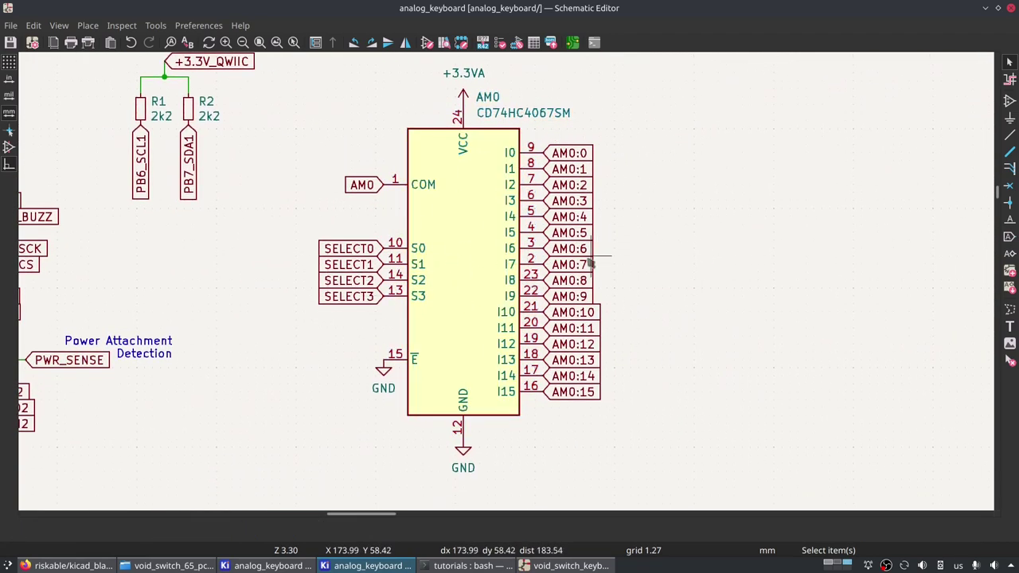
{"action": "scroll", "coordinate": [587, 262], "scroll_direction": "down", "scroll_amount": 2}
{"action": "middle_click_drag", "start_coordinate": [138, 376], "coordinate": [504, 301]}
{"action": "left_click", "coordinate": [398, 247]}
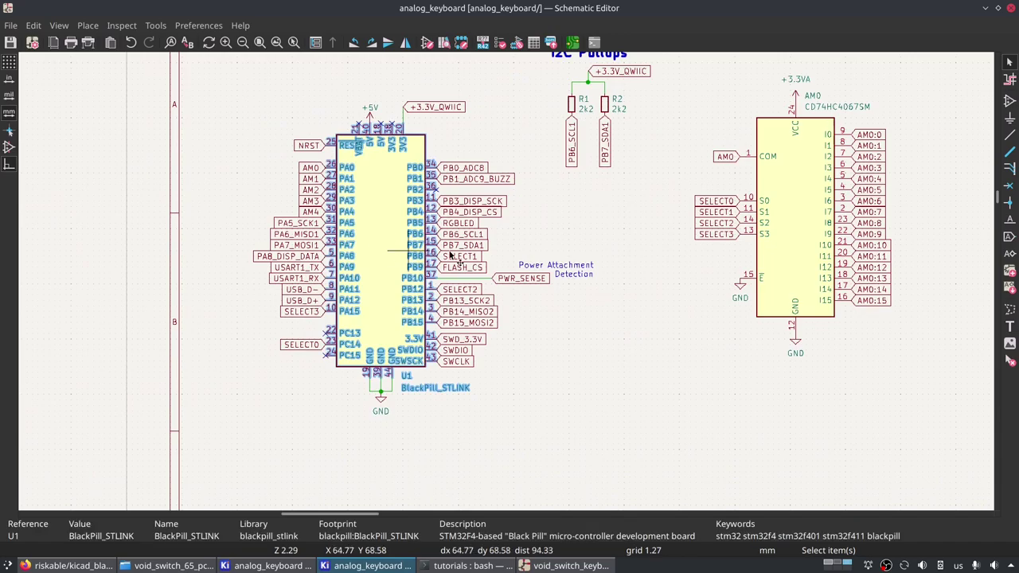
{"action": "middle_click_drag", "start_coordinate": [629, 234], "coordinate": [454, 339]}
{"action": "middle_click_drag", "start_coordinate": [892, 228], "coordinate": [608, 229]}
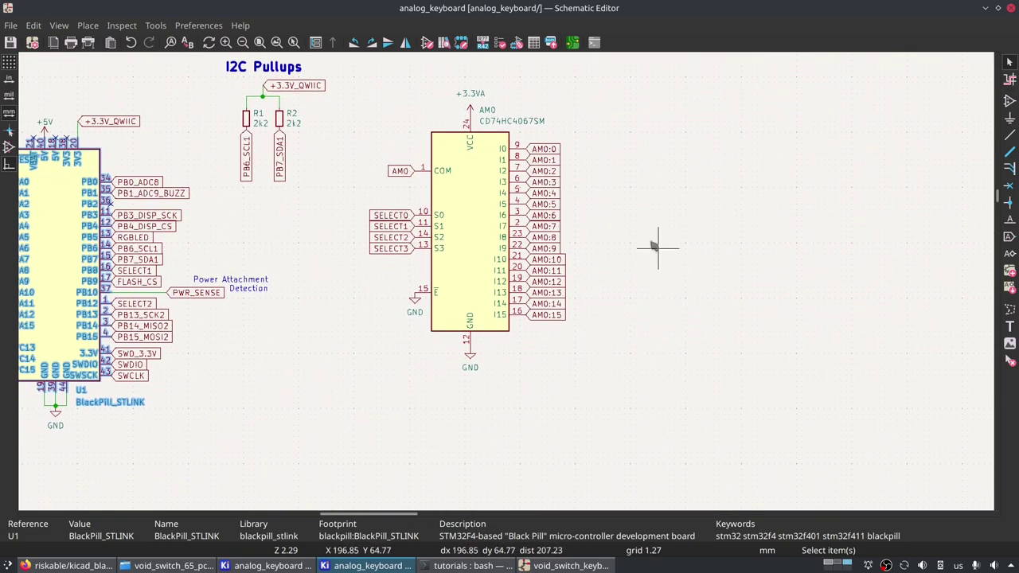
{"action": "scroll", "coordinate": [665, 271], "scroll_direction": "up", "scroll_amount": 3}
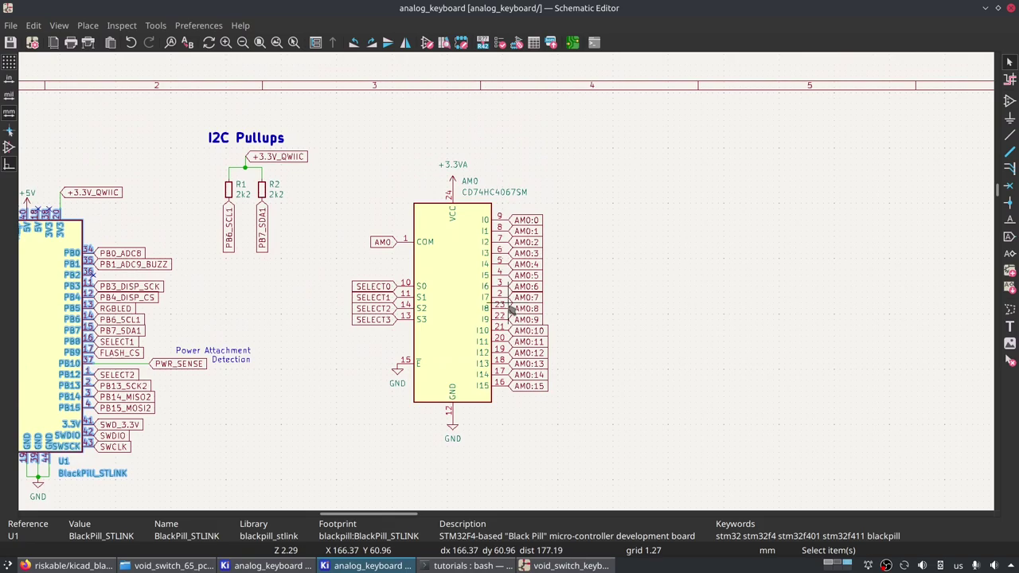
{"action": "left_click", "coordinate": [468, 310]}
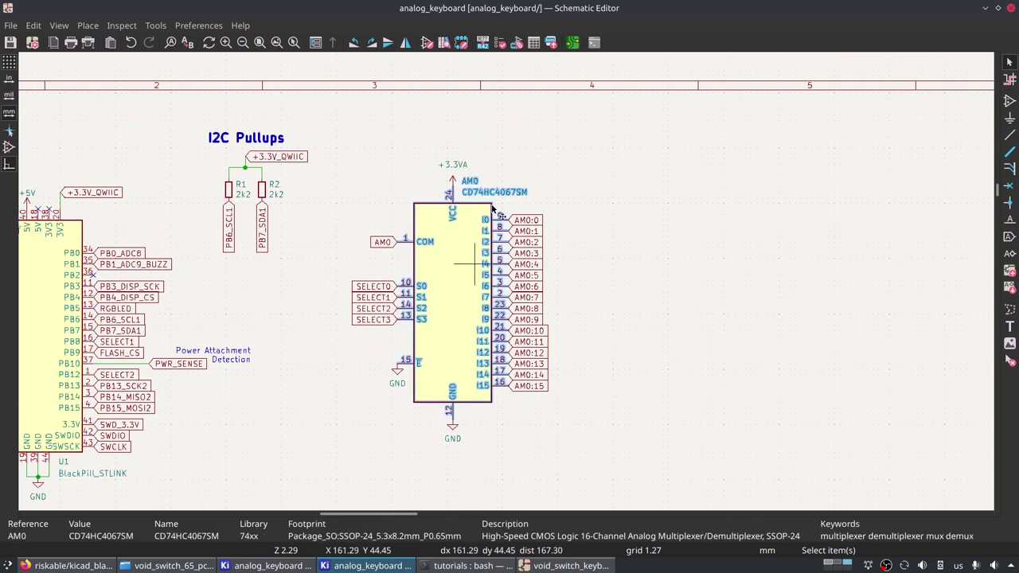
{"action": "middle_click_drag", "start_coordinate": [634, 387], "coordinate": [786, 328]}
{"action": "scroll", "coordinate": [786, 327], "scroll_direction": "up", "scroll_amount": 2}
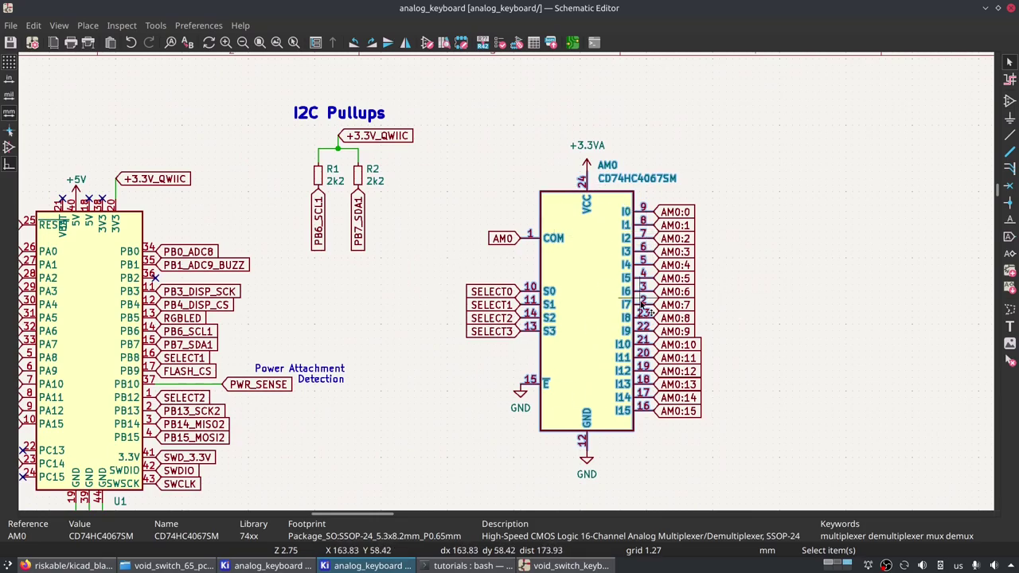
{"action": "scroll", "coordinate": [624, 280], "scroll_direction": "down", "scroll_amount": 1}
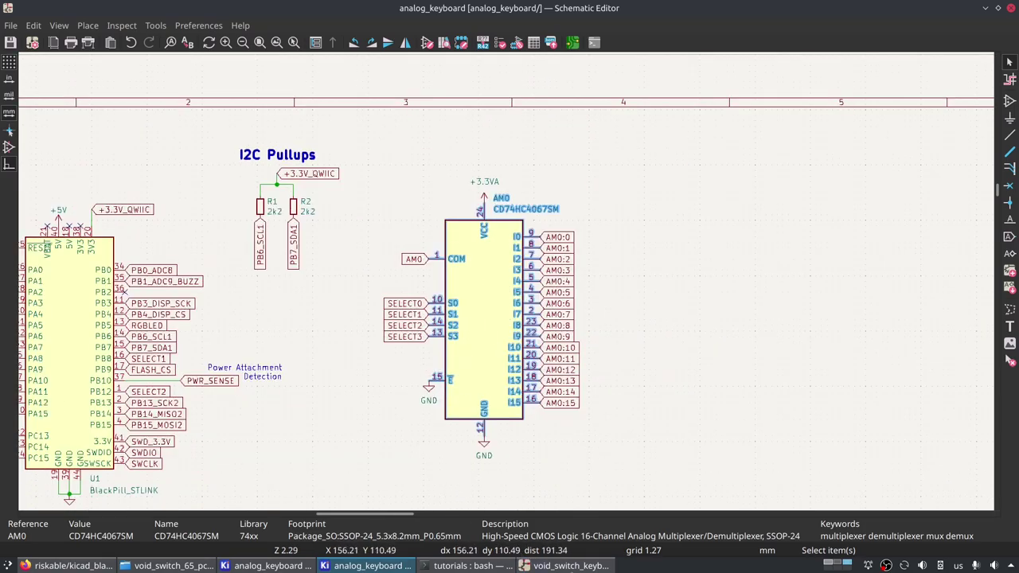
Copy multiplexers AM1 to AM4 with their labels and power symbols from the void_switch_keyboard schematic and place them beside AM0 in analog_keyboard.
{"action": "key", "text": "ctrl+super+Right"}
{"action": "scroll", "coordinate": [512, 291], "scroll_direction": "down", "scroll_amount": 3}
{"action": "left_click_drag", "start_coordinate": [357, 216], "coordinate": [860, 418]}
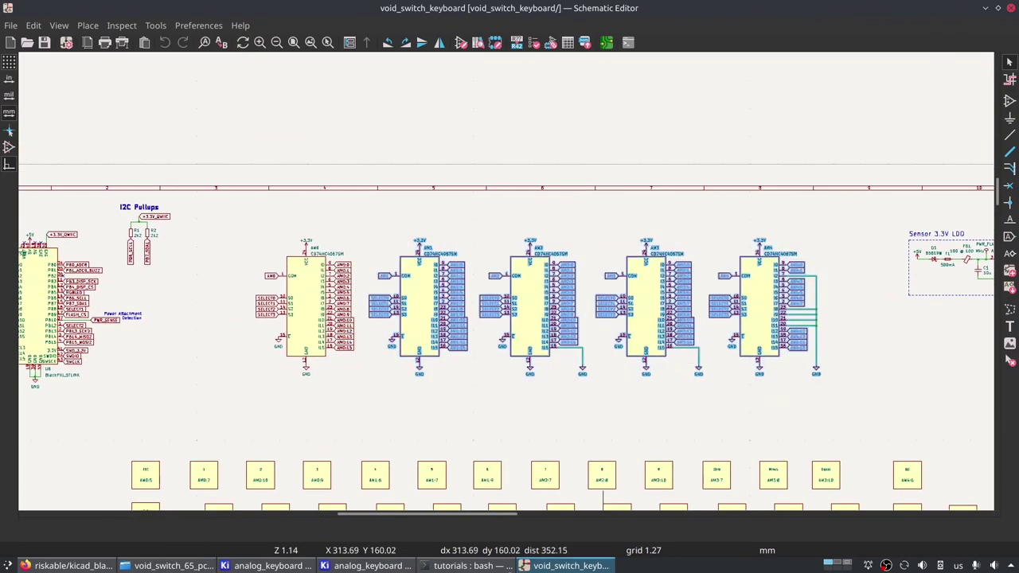
{"action": "key", "text": "ctrl+c"}
{"action": "key", "text": "ctrl+super+Left"}
{"action": "key", "text": "ctrl+v"}
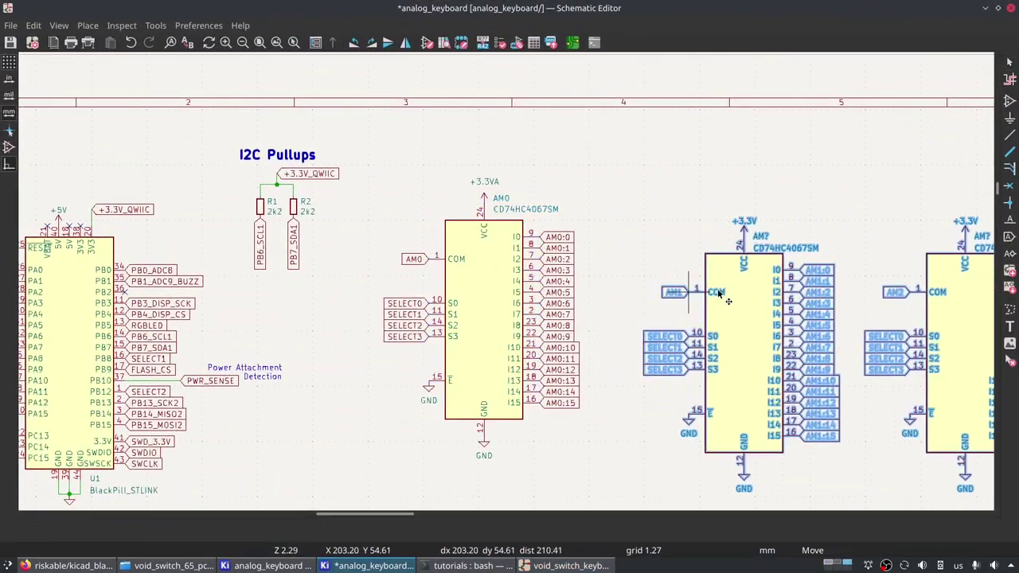
{"action": "middle_click_drag", "start_coordinate": [557, 267], "coordinate": [441, 265]}
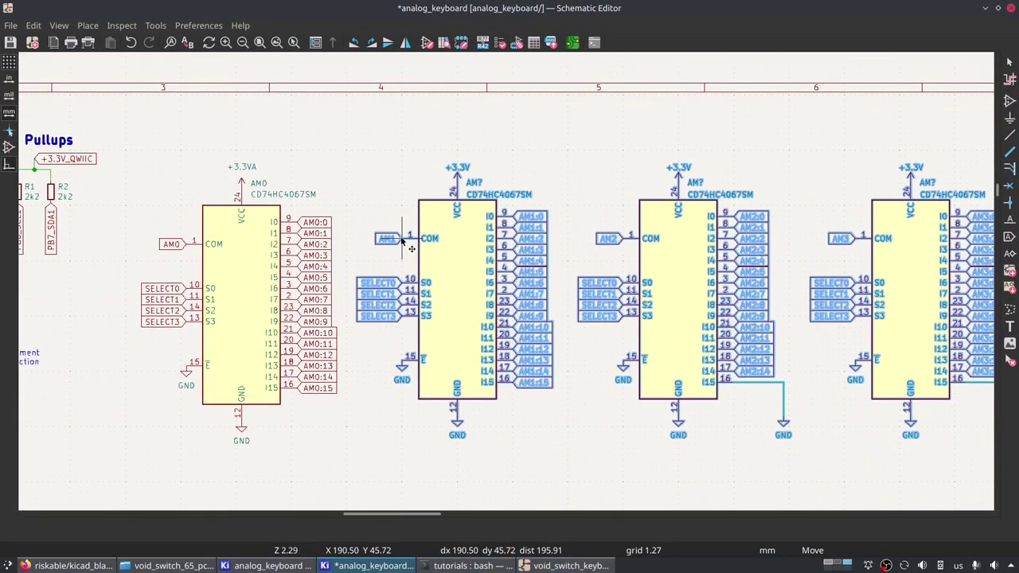
{"action": "left_click", "coordinate": [409, 250]}
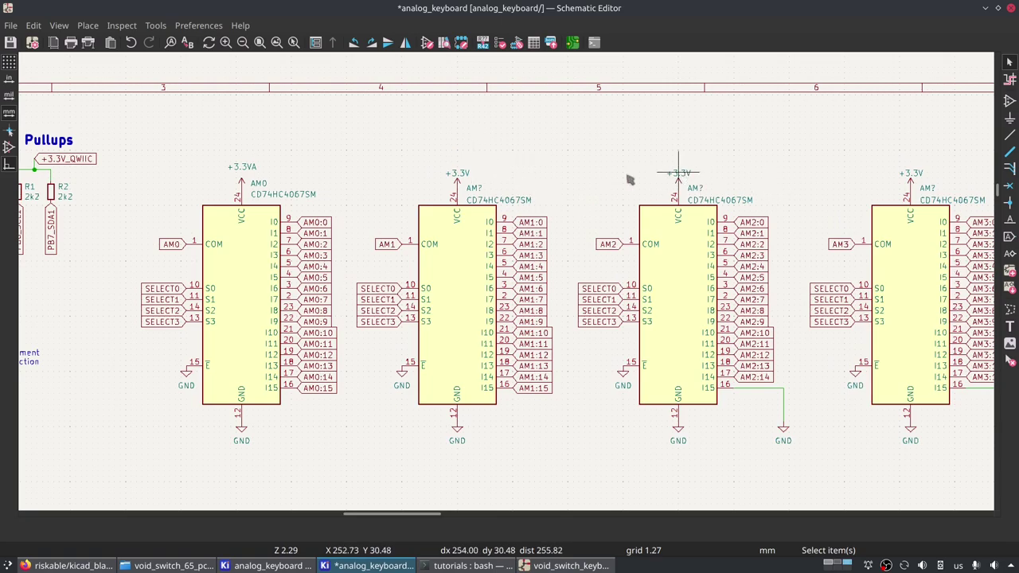
Replace the +3.3VA power symbol on AM0's VCC pin with a +3.3V symbol, and save the schematic.
{"action": "left_click", "coordinate": [242, 166]}
{"action": "middle_click_drag", "start_coordinate": [981, 254], "coordinate": [656, 270]}
{"action": "middle_click_drag", "start_coordinate": [199, 259], "coordinate": [752, 246]}
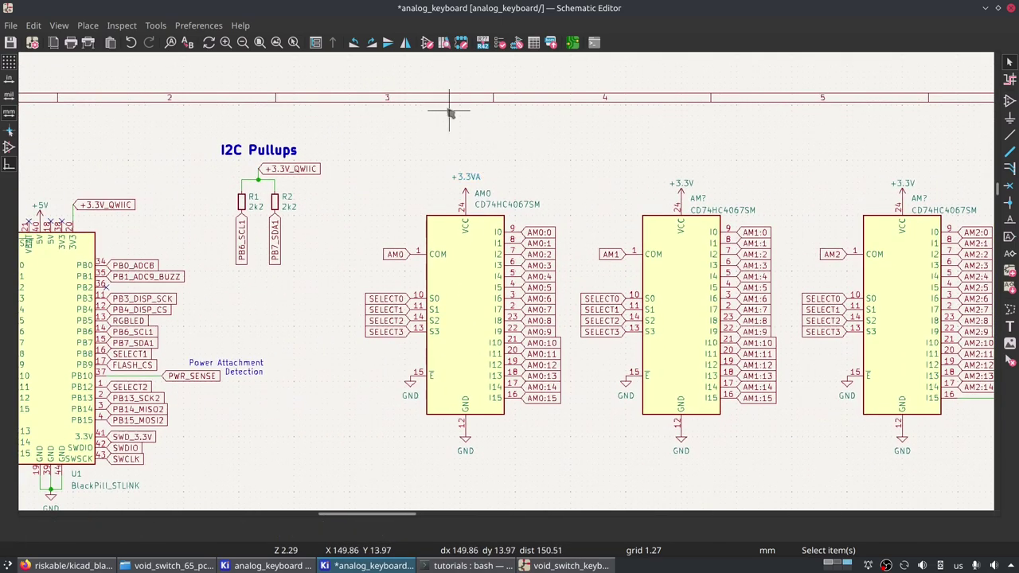
{"action": "left_click", "coordinate": [466, 176]}
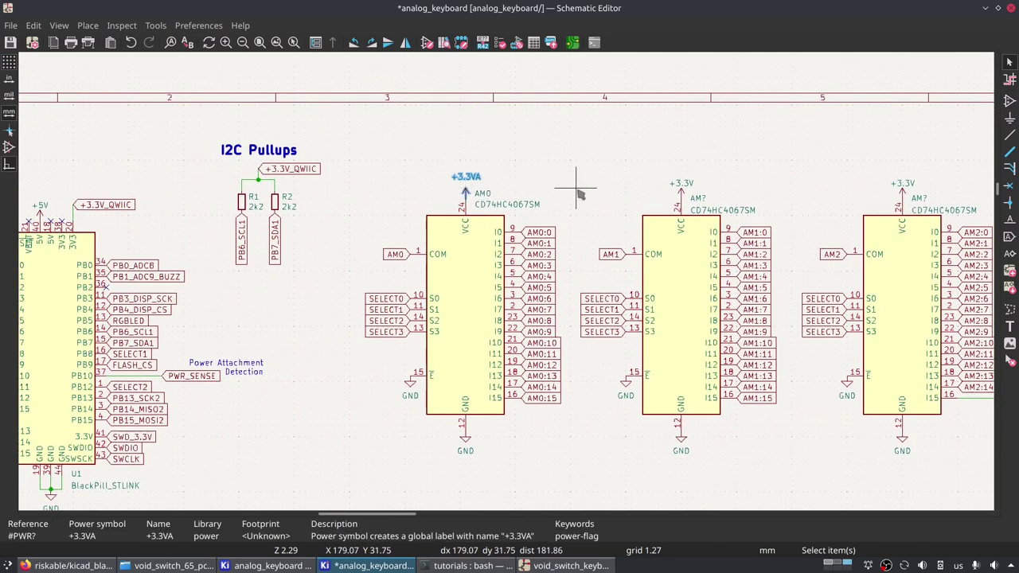
{"action": "key", "text": "Delete"}
{"action": "left_click", "coordinate": [681, 184]}
{"action": "key", "text": "ctrl+v"}
{"action": "left_click", "coordinate": [466, 199]}
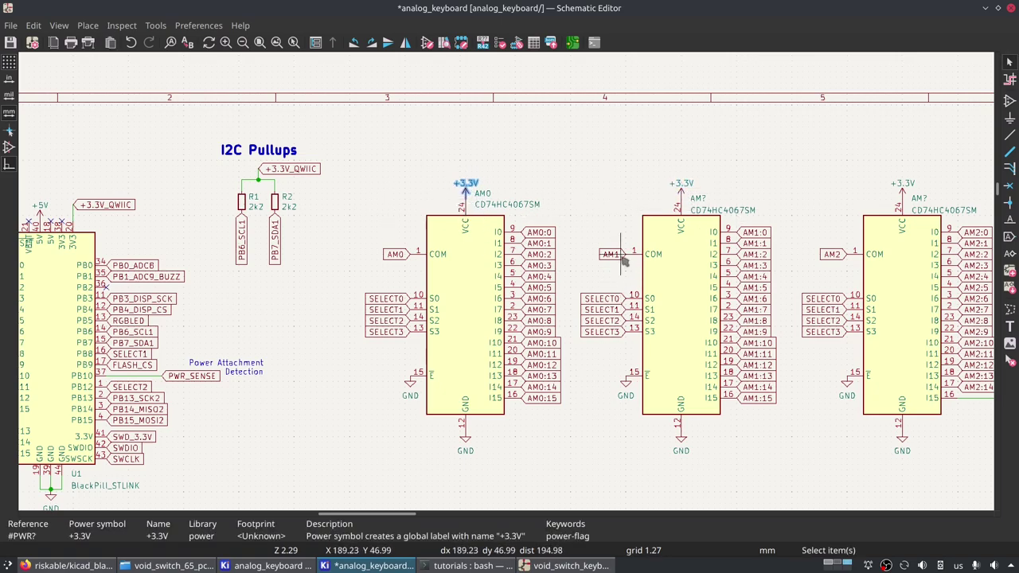
{"action": "key", "text": "Escape"}
{"action": "key", "text": "ctrl+s"}
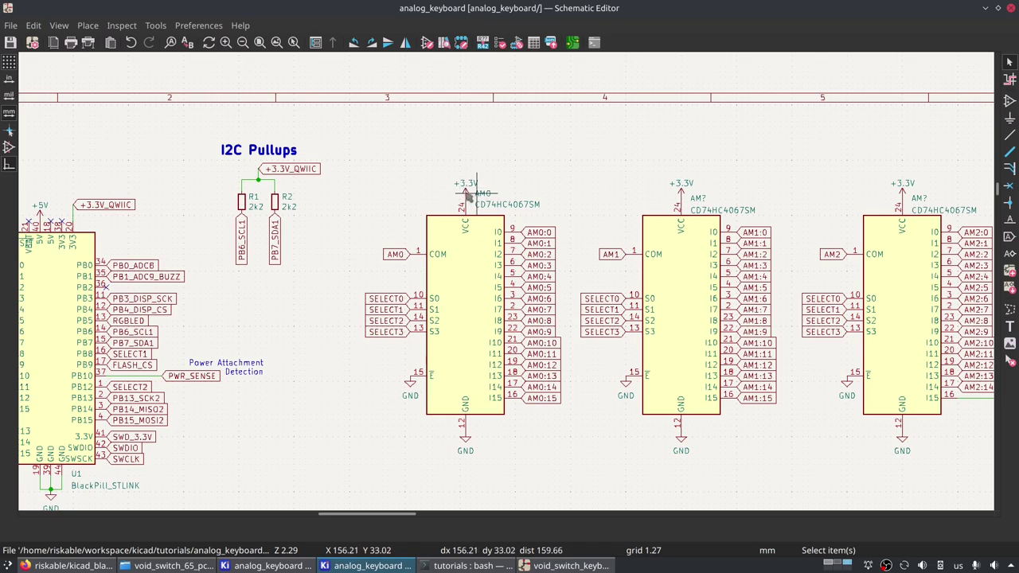
Annotate the schematic so the pasted multiplexers receive references AM1 to AM4.
{"action": "scroll", "coordinate": [661, 279], "scroll_direction": "right", "scroll_amount": 5}
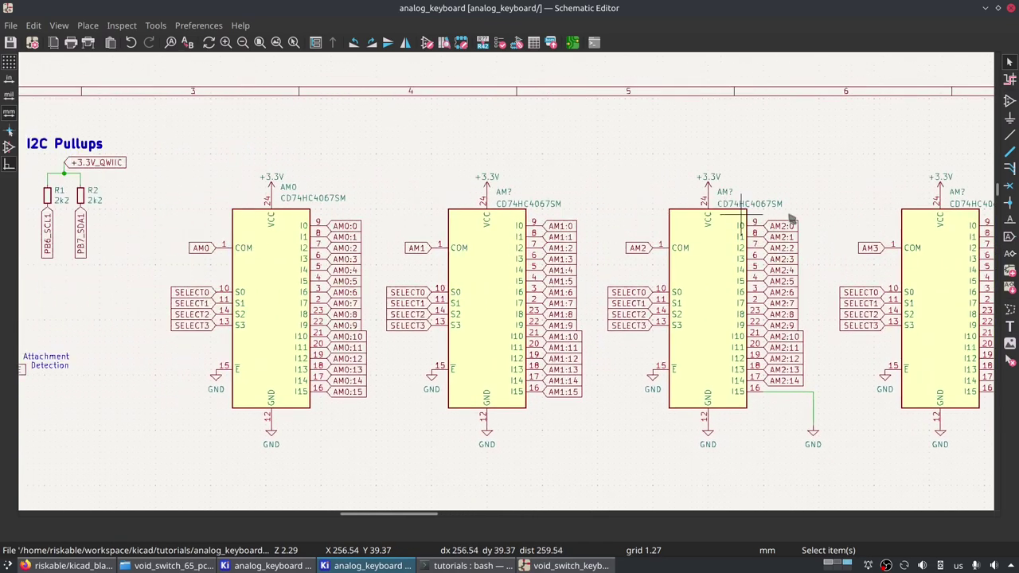
{"action": "scroll", "coordinate": [786, 217], "scroll_direction": "left", "scroll_amount": 1}
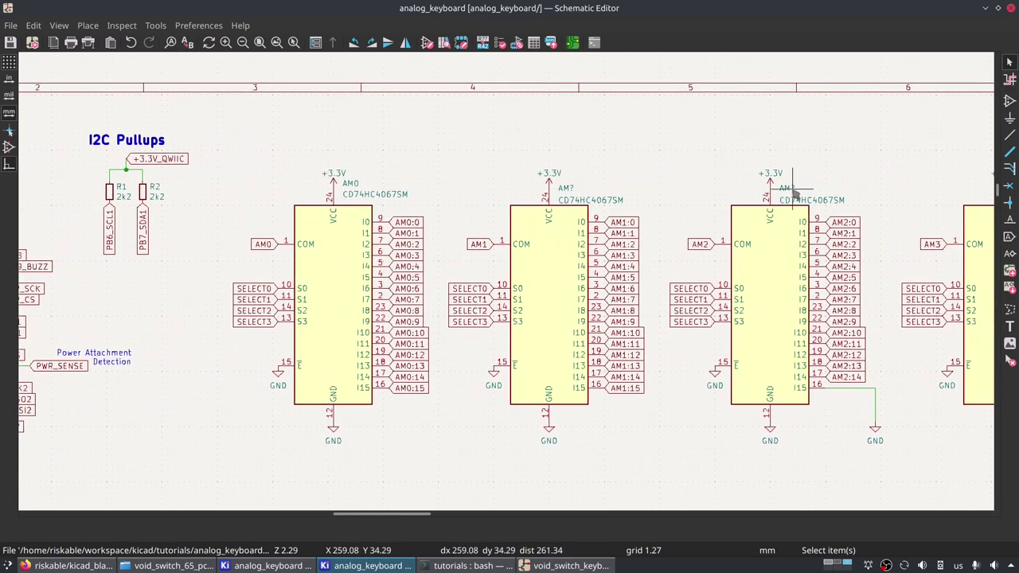
{"action": "middle_click_drag", "start_coordinate": [911, 216], "coordinate": [603, 194]}
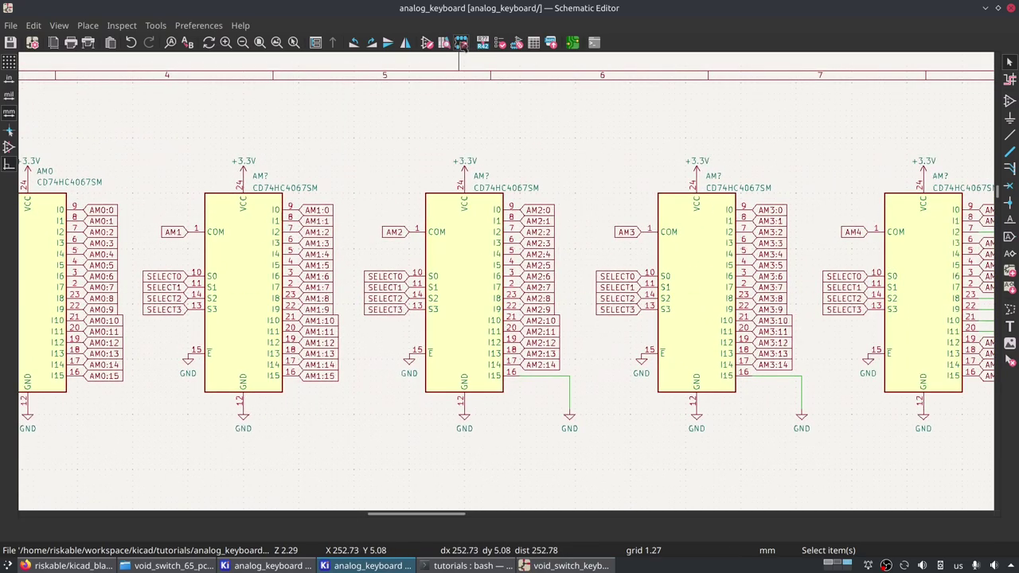
{"action": "left_click", "coordinate": [483, 42]}
{"action": "left_click", "coordinate": [695, 434]}
{"action": "left_click", "coordinate": [637, 439]}
Examine how AM4's unused input pins are tied to ground and which of its inputs carry labels.
{"action": "mouse_move", "coordinate": [204, 263]}
{"action": "middle_mouse_down"}
{"action": "mouse_move", "coordinate": [455, 282]}
{"action": "mouse_move", "coordinate": [526, 259]}
{"action": "middle_mouse_up"}
{"action": "middle_click_drag", "start_coordinate": [918, 223], "coordinate": [932, 141]}
{"action": "scroll", "coordinate": [467, 334], "scroll_direction": "down", "scroll_amount": 3}
{"action": "middle_click_drag", "start_coordinate": [492, 324], "coordinate": [406, 313]}
{"action": "middle_click_drag", "start_coordinate": [681, 265], "coordinate": [446, 289]}
{"action": "scroll", "coordinate": [470, 321], "scroll_direction": "up", "scroll_amount": 4}
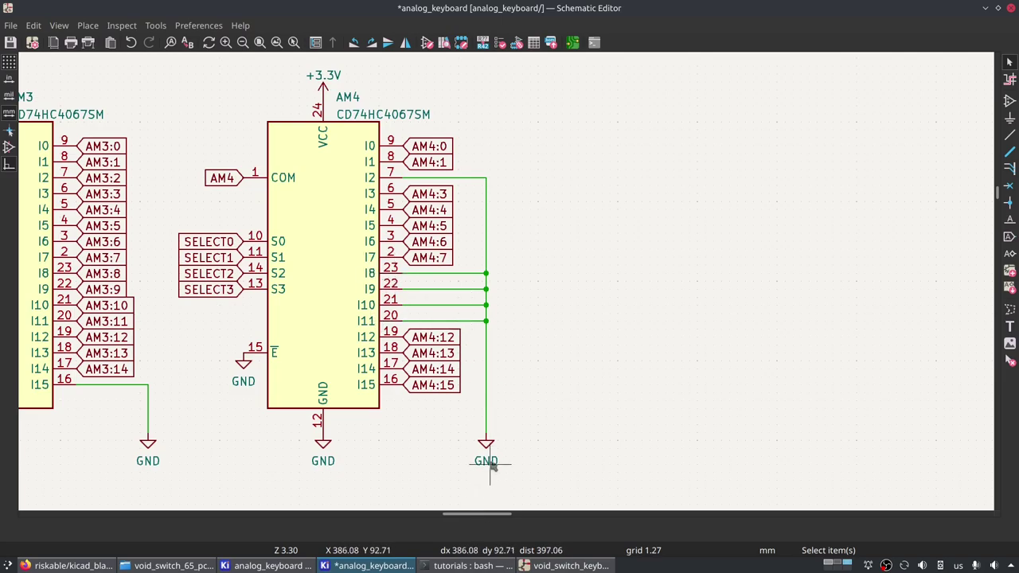
{"action": "middle_click_drag", "start_coordinate": [531, 289], "coordinate": [677, 261]}
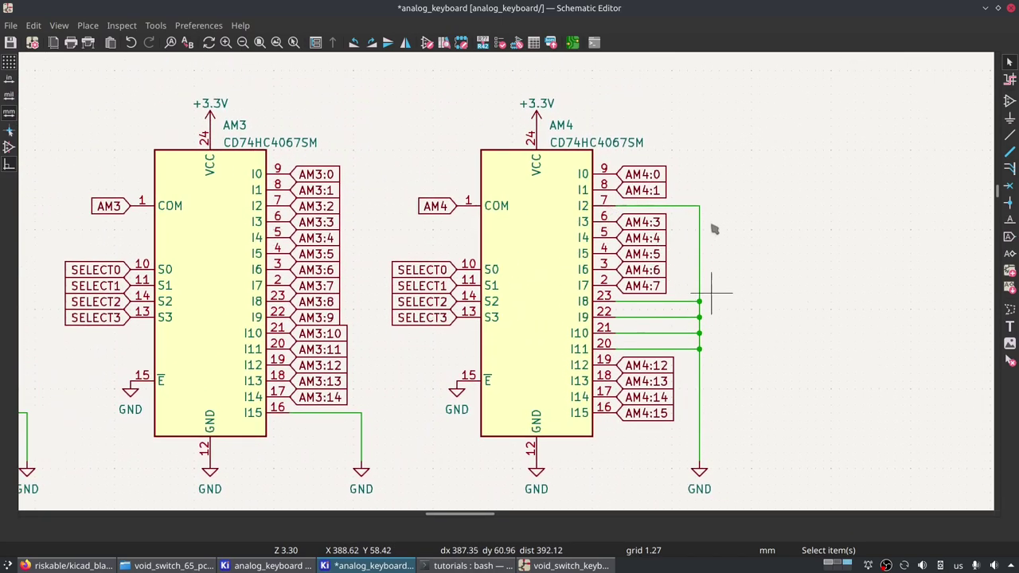
{"action": "left_click", "coordinate": [568, 253]}
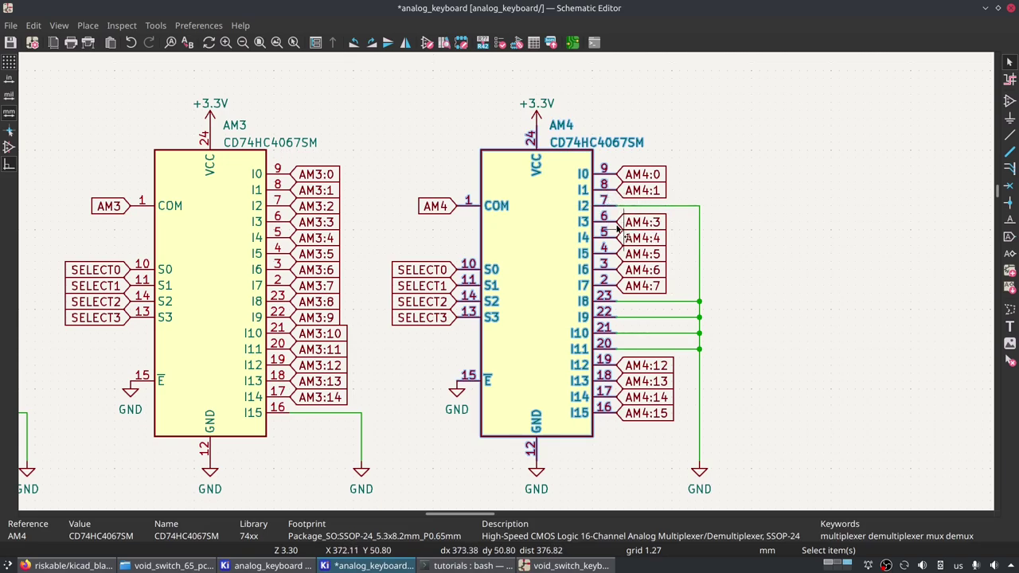
{"action": "left_click", "coordinate": [718, 202]}
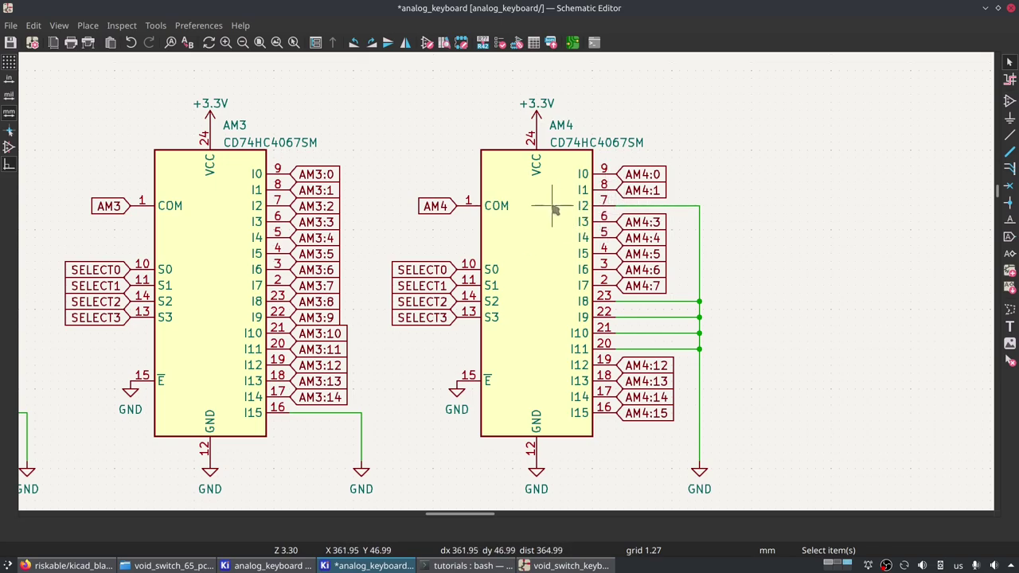
{"action": "left_click", "coordinate": [631, 223]}
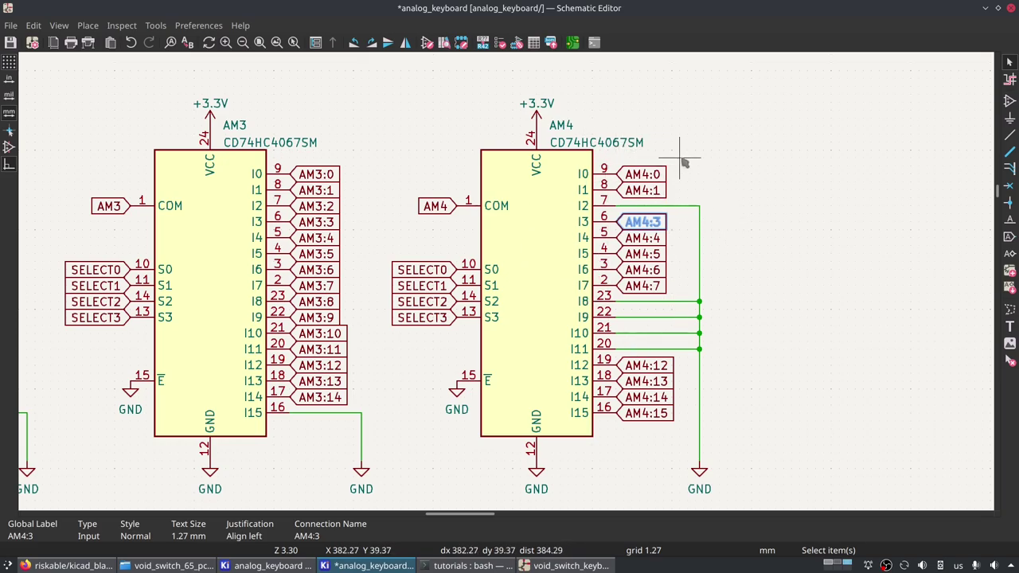
{"action": "middle_click_drag", "start_coordinate": [699, 225], "coordinate": [667, 266]}
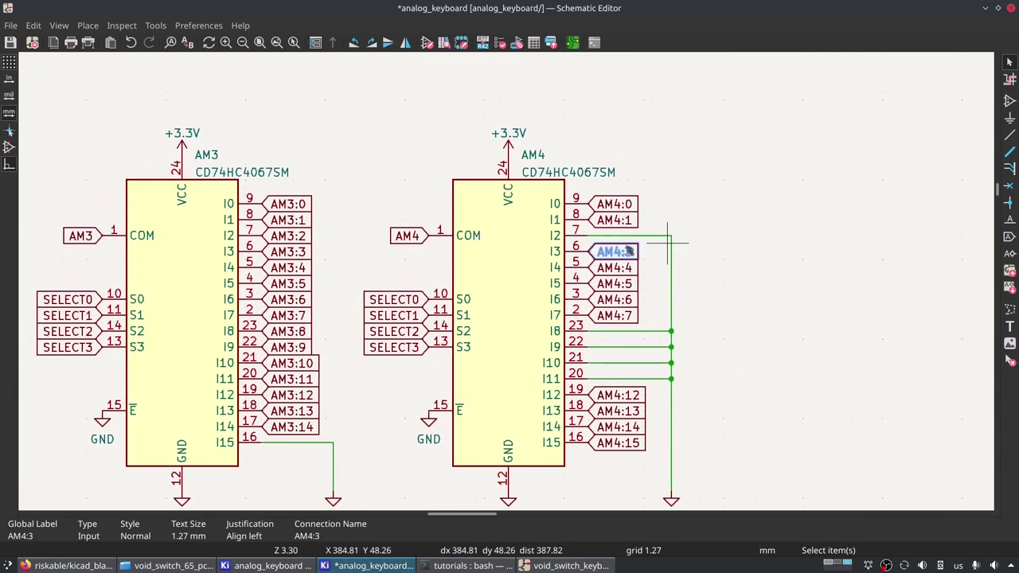
{"action": "left_click", "coordinate": [578, 243]}
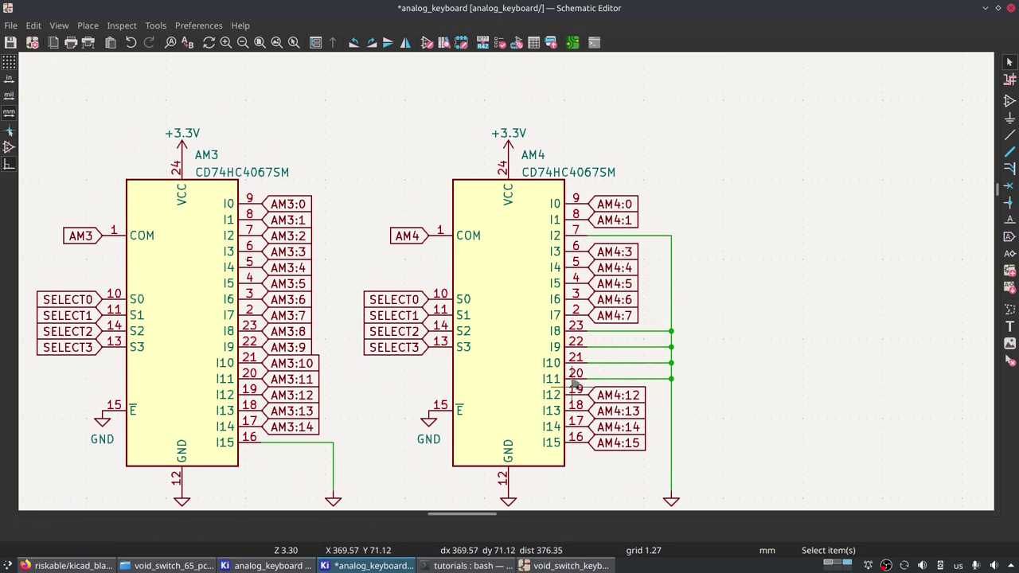
Look over the whole row of multiplexers AM0 to AM4, comparing their select labels, unused inputs and the Black Pill.
{"action": "scroll", "coordinate": [306, 325], "scroll_direction": "down", "scroll_amount": 2}
{"action": "middle_click_drag", "start_coordinate": [307, 325], "coordinate": [537, 326]}
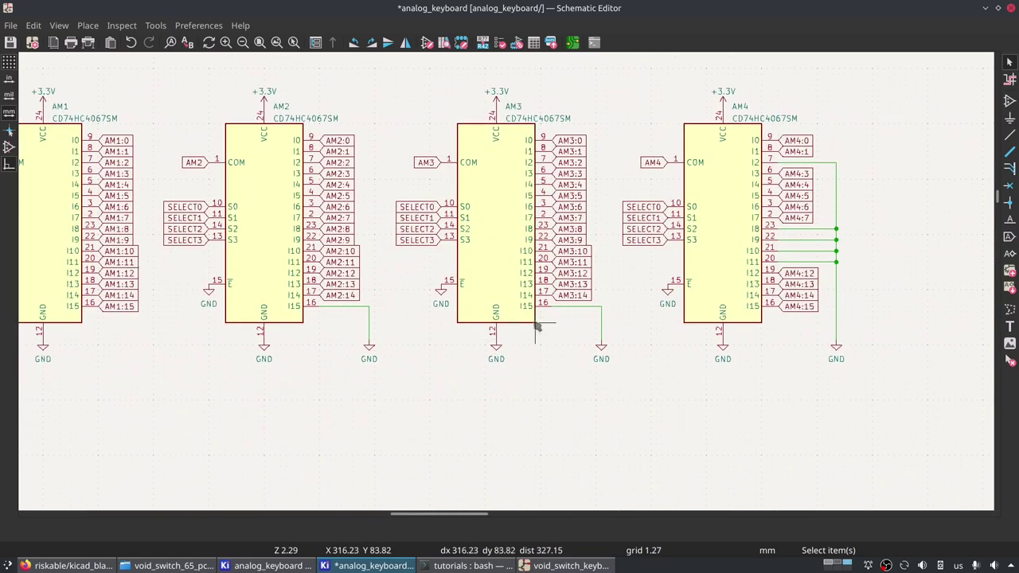
{"action": "middle_click_drag", "start_coordinate": [279, 310], "coordinate": [538, 307]}
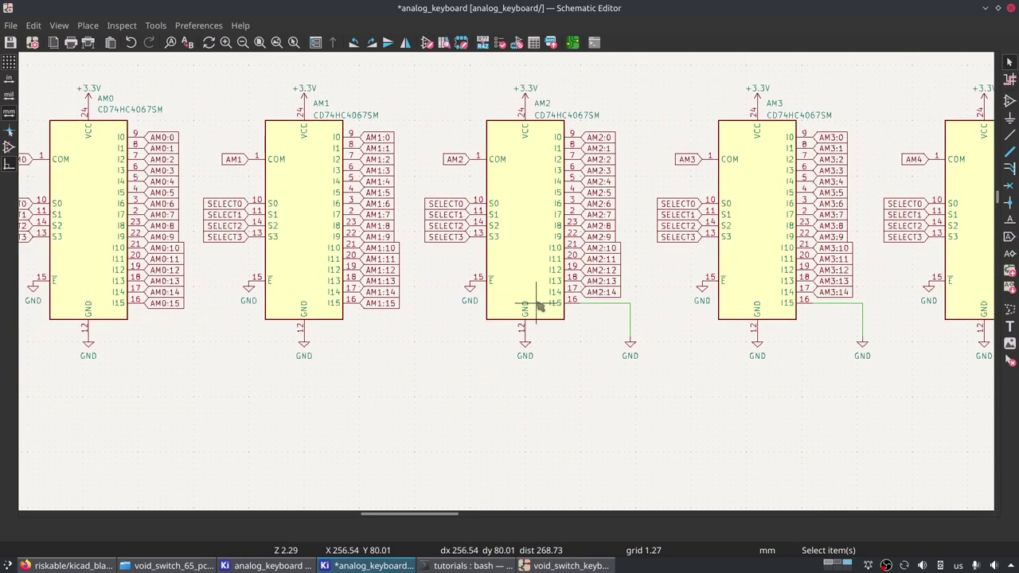
{"action": "middle_click_drag", "start_coordinate": [263, 294], "coordinate": [547, 292]}
{"action": "middle_click_drag", "start_coordinate": [773, 250], "coordinate": [309, 268]}
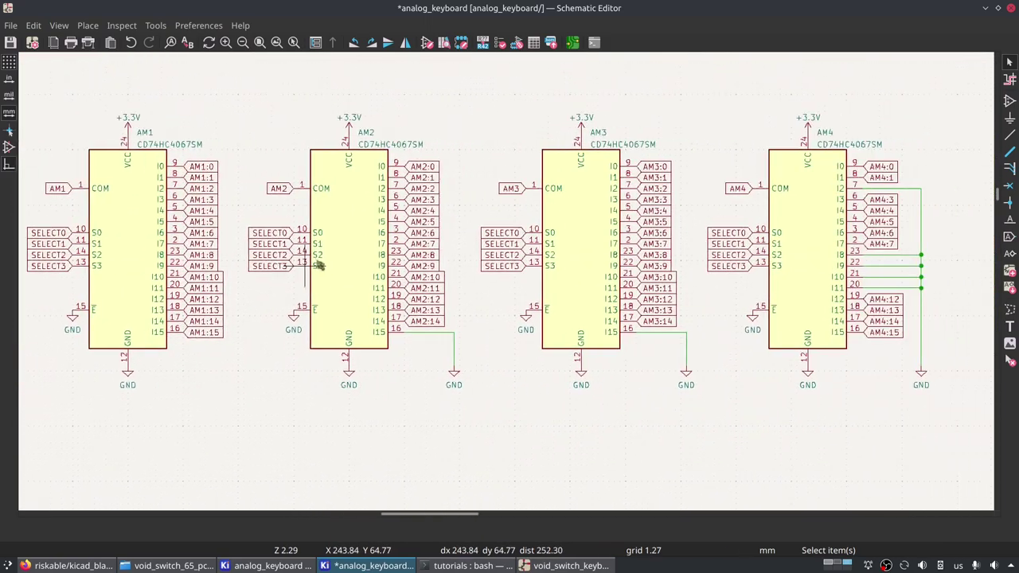
{"action": "middle_click_drag", "start_coordinate": [402, 314], "coordinate": [659, 339]}
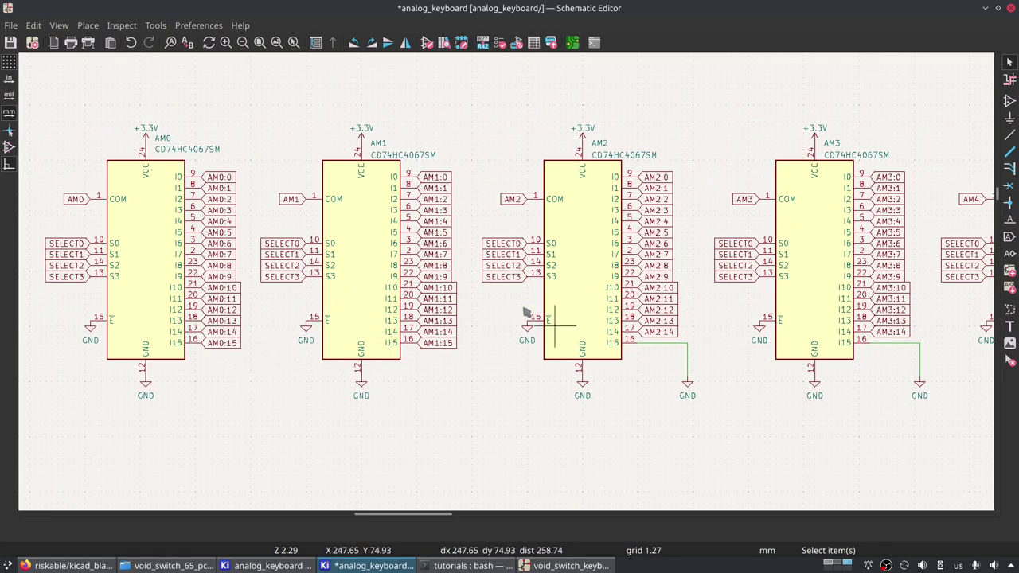
{"action": "middle_click_drag", "start_coordinate": [781, 301], "coordinate": [531, 284]}
{"action": "middle_click_drag", "start_coordinate": [814, 266], "coordinate": [765, 271]}
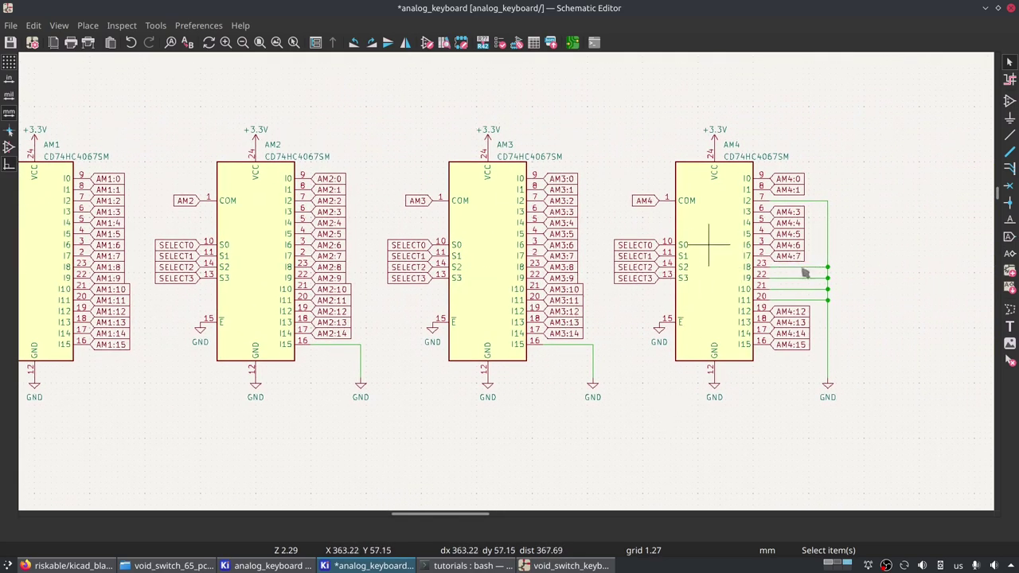
{"action": "scroll", "coordinate": [527, 334], "scroll_direction": "down", "scroll_amount": 4}
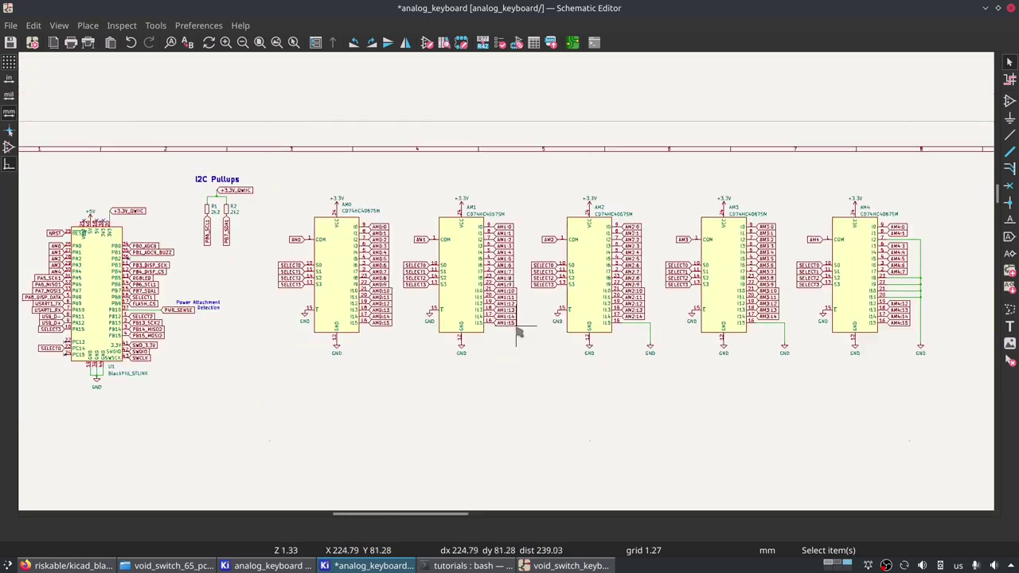
{"action": "middle_click_drag", "start_coordinate": [544, 253], "coordinate": [414, 301]}
{"action": "middle_click_drag", "start_coordinate": [296, 338], "coordinate": [477, 340]}
{"action": "scroll", "coordinate": [478, 340], "scroll_direction": "right", "scroll_amount": 5}
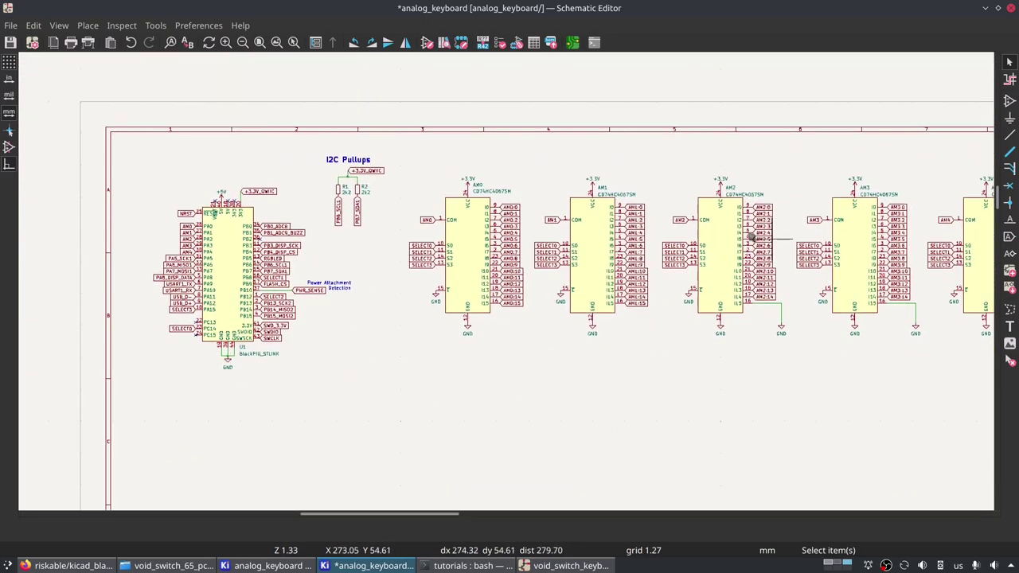
{"action": "scroll", "coordinate": [462, 227], "scroll_direction": "down", "scroll_amount": 2}
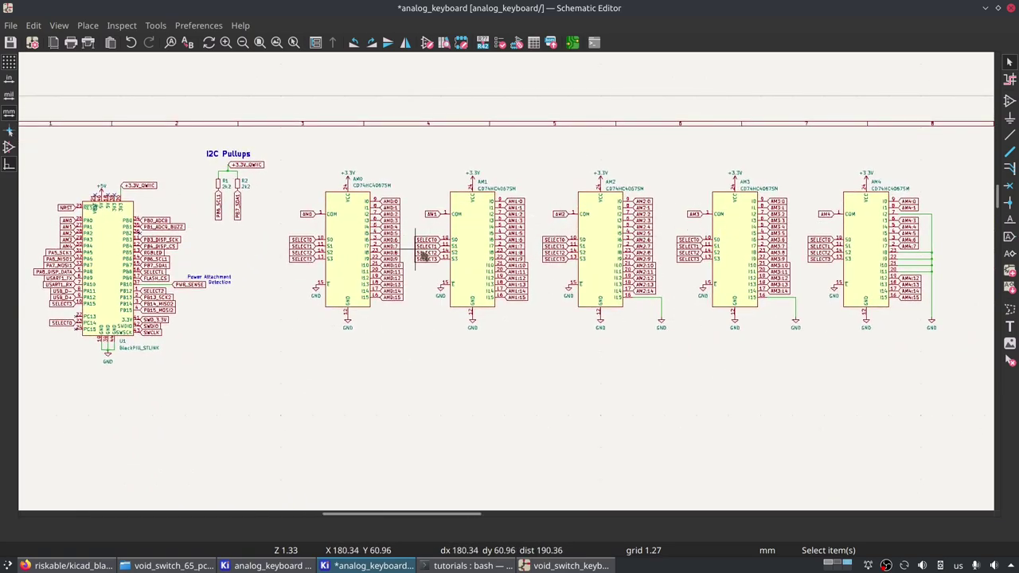
{"action": "scroll", "coordinate": [521, 271], "scroll_direction": "left", "scroll_amount": 1}
{"action": "scroll", "coordinate": [521, 271], "scroll_direction": "right", "scroll_amount": 2}
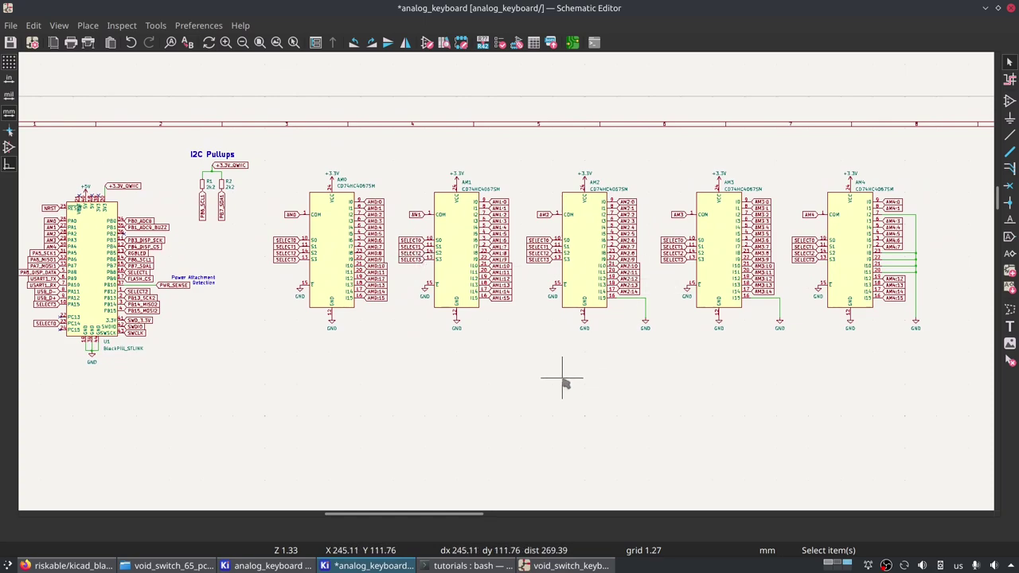
Switch to the void_switch_keyboard schematic and locate the ESC sensor in its key sensor section.
{"action": "middle_click_drag", "start_coordinate": [539, 412], "coordinate": [593, 322]}
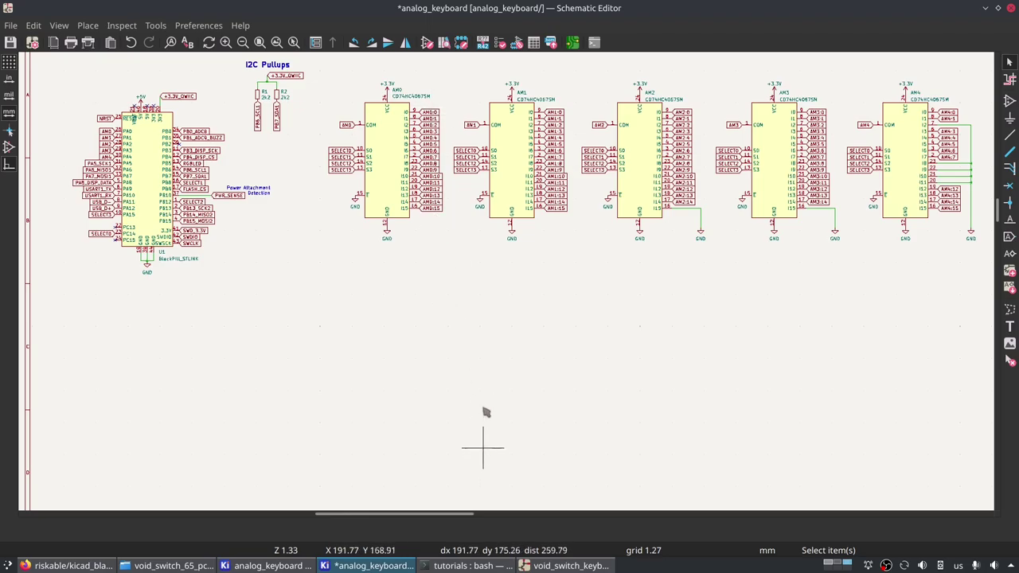
{"action": "scroll", "coordinate": [485, 383], "scroll_direction": "down", "scroll_amount": 3}
{"action": "scroll", "coordinate": [549, 291], "scroll_direction": "up", "scroll_amount": 2}
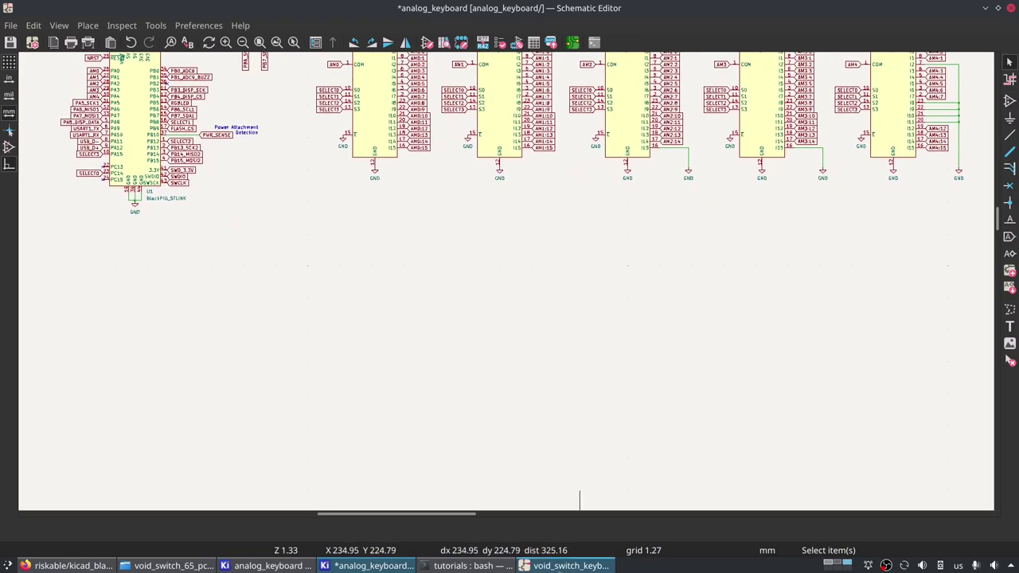
{"action": "left_click", "coordinate": [566, 566]}
{"action": "middle_click_drag", "start_coordinate": [394, 344], "coordinate": [604, 155]}
{"action": "scroll", "coordinate": [603, 155], "scroll_direction": "up", "scroll_amount": 1}
{"action": "scroll", "coordinate": [505, 283], "scroll_direction": "up", "scroll_amount": 1}
{"action": "scroll", "coordinate": [396, 336], "scroll_direction": "up", "scroll_amount": 2}
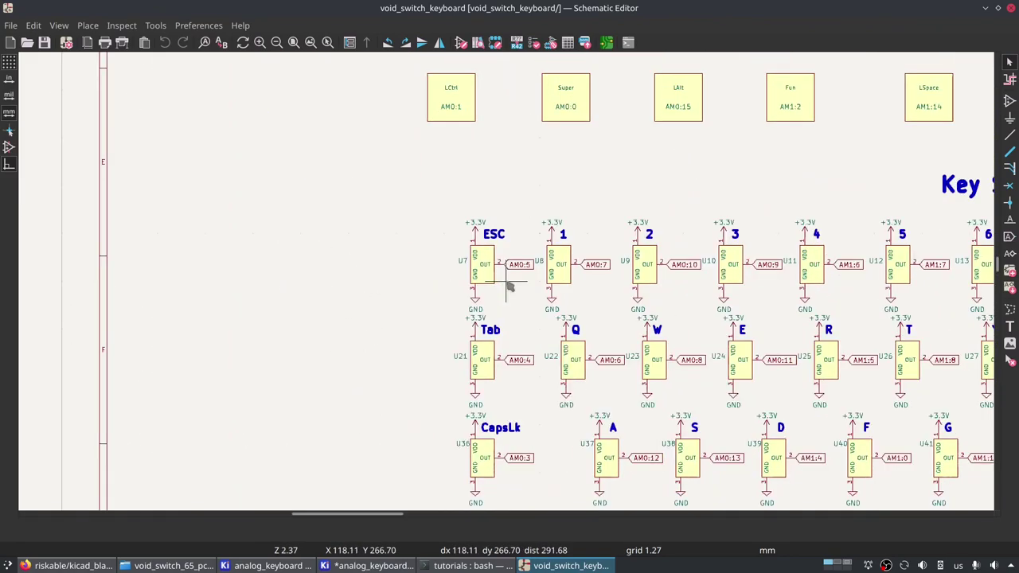
{"action": "scroll", "coordinate": [510, 287], "scroll_direction": "up", "scroll_amount": 1}
Check the Value field in the ESC hall sensor's symbol properties, leaving the properties unchanged.
{"action": "left_click", "coordinate": [479, 278]}
{"action": "double_click", "coordinate": [478, 278]}
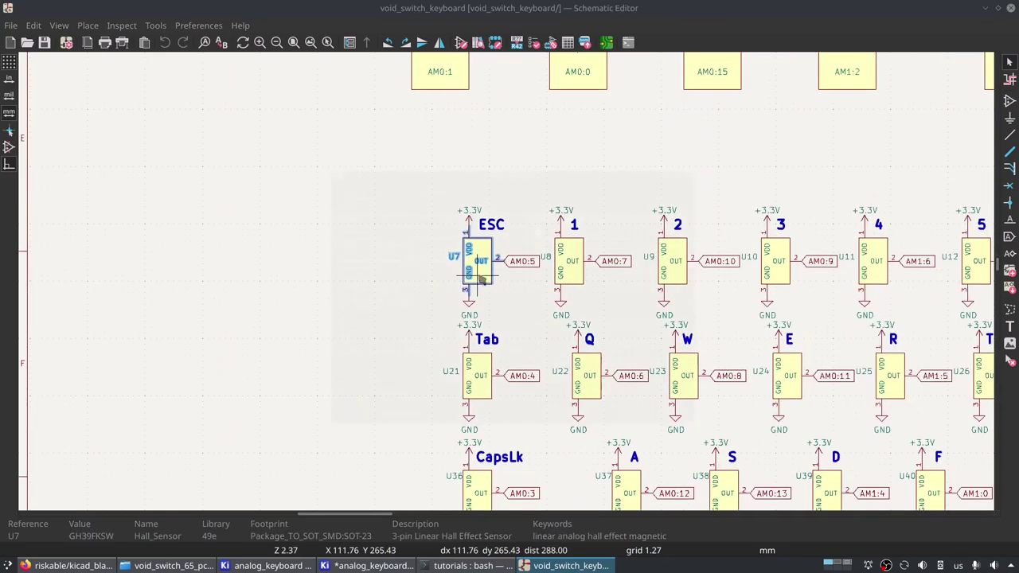
{"action": "left_click", "coordinate": [396, 232]}
{"action": "left_click", "coordinate": [397, 232]}
{"action": "key", "text": "End"}
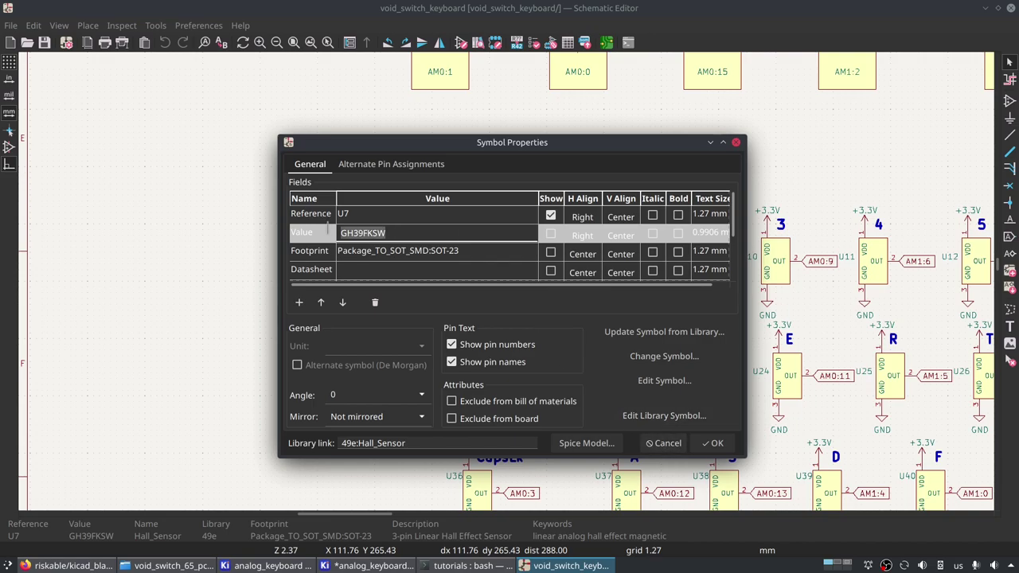
{"action": "left_click", "coordinate": [661, 446]}
Compare the key sensors with the key placeholders above them, and check the footprint assigned in the ESC placeholder's properties.
{"action": "middle_click_drag", "start_coordinate": [584, 200], "coordinate": [336, 359]}
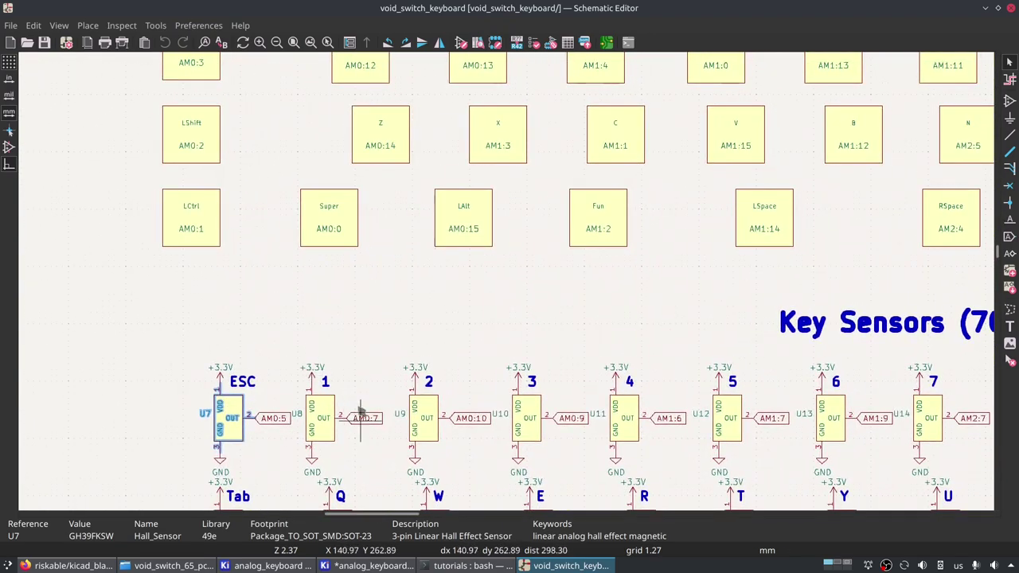
{"action": "scroll", "coordinate": [510, 287], "scroll_direction": "down", "scroll_amount": 2}
{"action": "scroll", "coordinate": [510, 287], "scroll_direction": "up", "scroll_amount": 3}
{"action": "scroll", "coordinate": [506, 281], "scroll_direction": "down", "scroll_amount": 3}
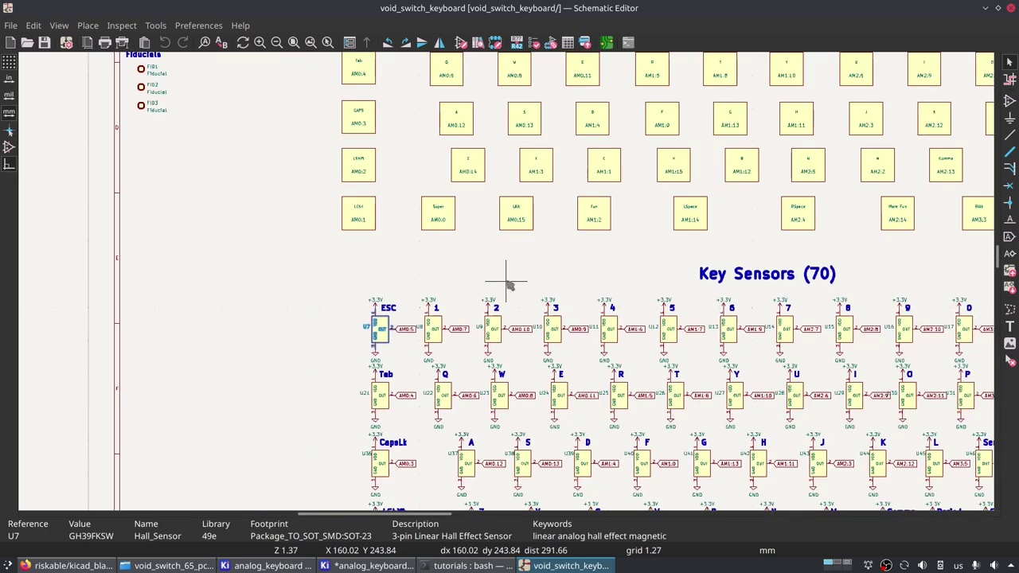
{"action": "middle_click_drag", "start_coordinate": [525, 200], "coordinate": [492, 219]}
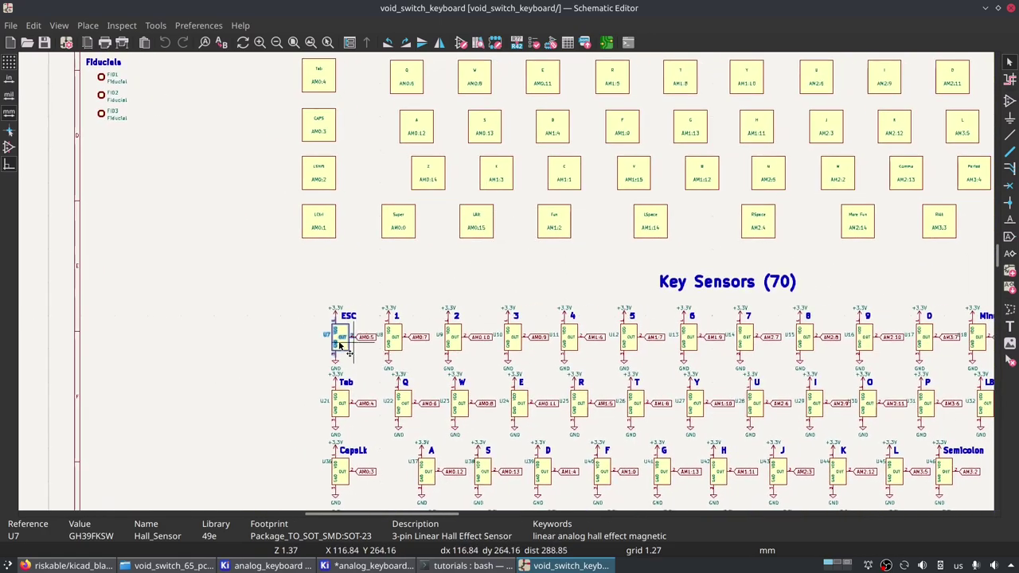
{"action": "middle_click_drag", "start_coordinate": [482, 279], "coordinate": [411, 389]}
{"action": "scroll", "coordinate": [509, 286], "scroll_direction": "down", "scroll_amount": 1}
{"action": "scroll", "coordinate": [510, 288], "scroll_direction": "down", "scroll_amount": 1}
{"action": "scroll", "coordinate": [398, 274], "scroll_direction": "up", "scroll_amount": 4}
{"action": "left_click", "coordinate": [371, 233]}
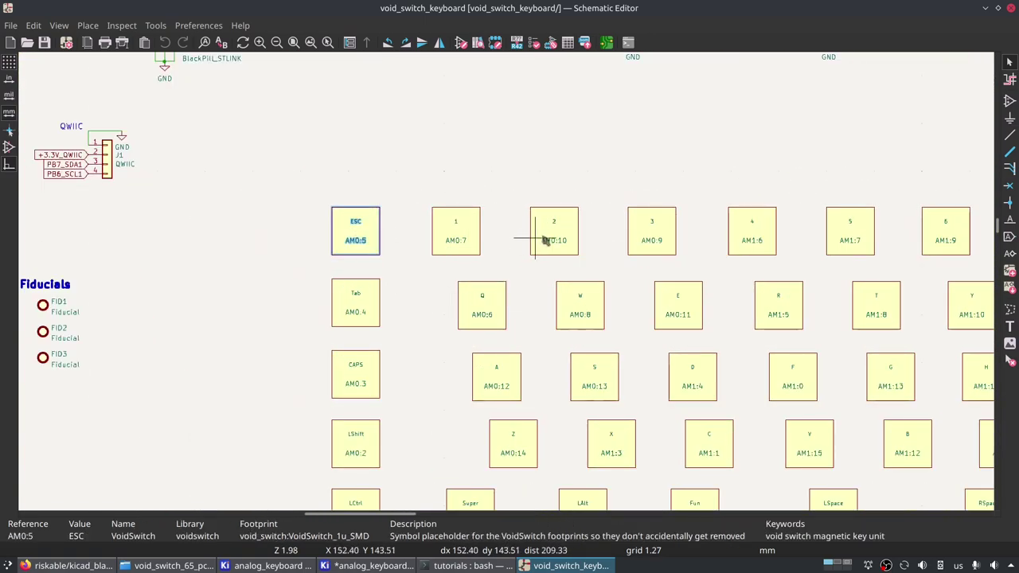
{"action": "double_click", "coordinate": [368, 233]}
{"action": "left_click", "coordinate": [380, 254]}
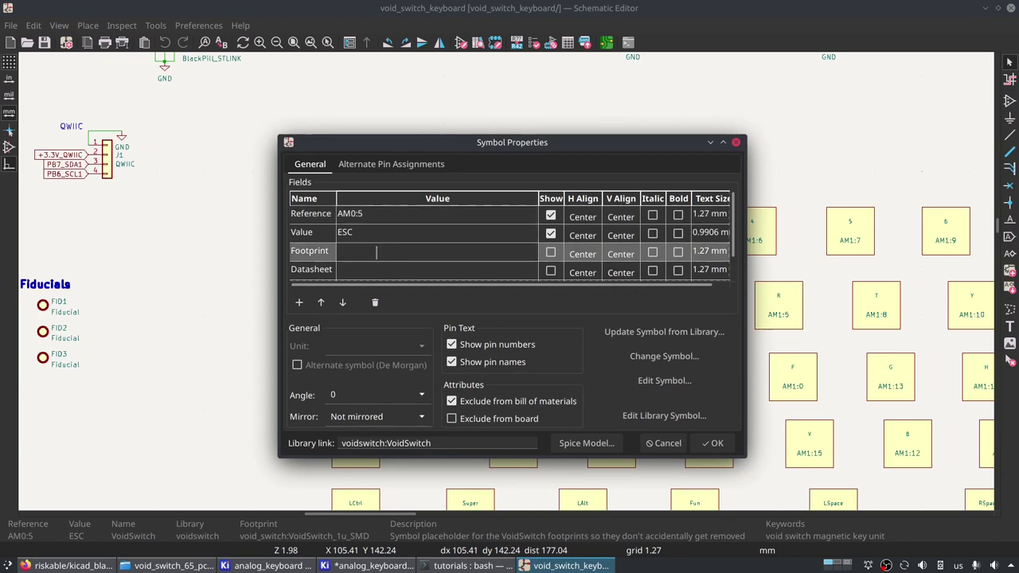
{"action": "left_click", "coordinate": [451, 252]}
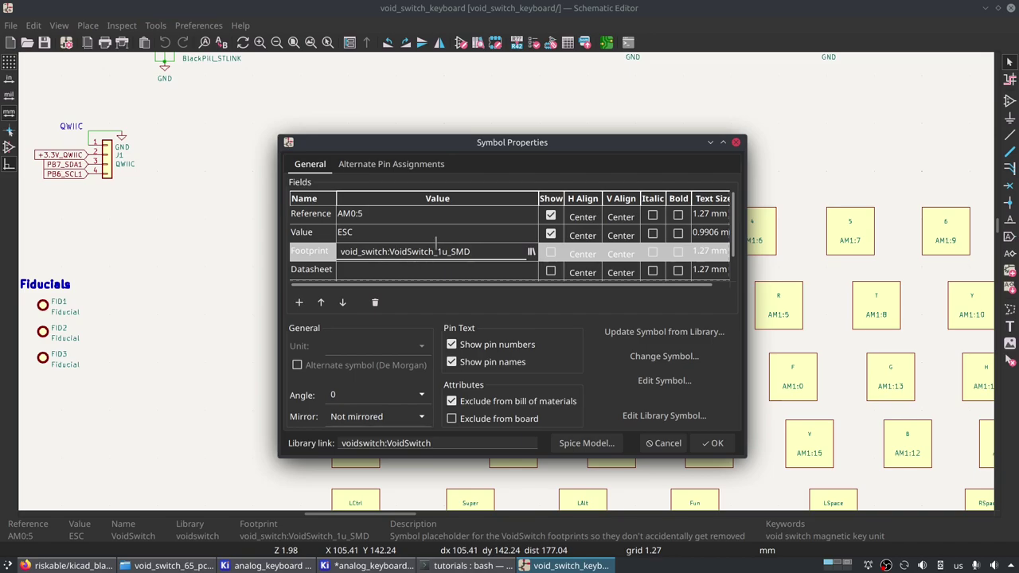
Review the ESC key's symbol in the symbol editor and the arrangement of the switch placeholders above the Key Sensors section.
{"action": "left_click", "coordinate": [662, 380]}
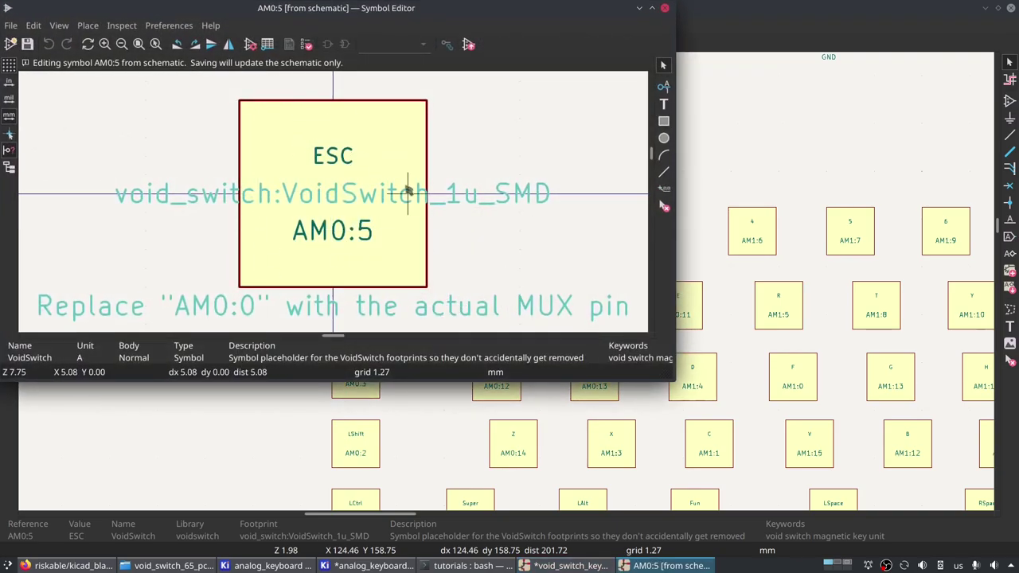
{"action": "left_click", "coordinate": [666, 9]}
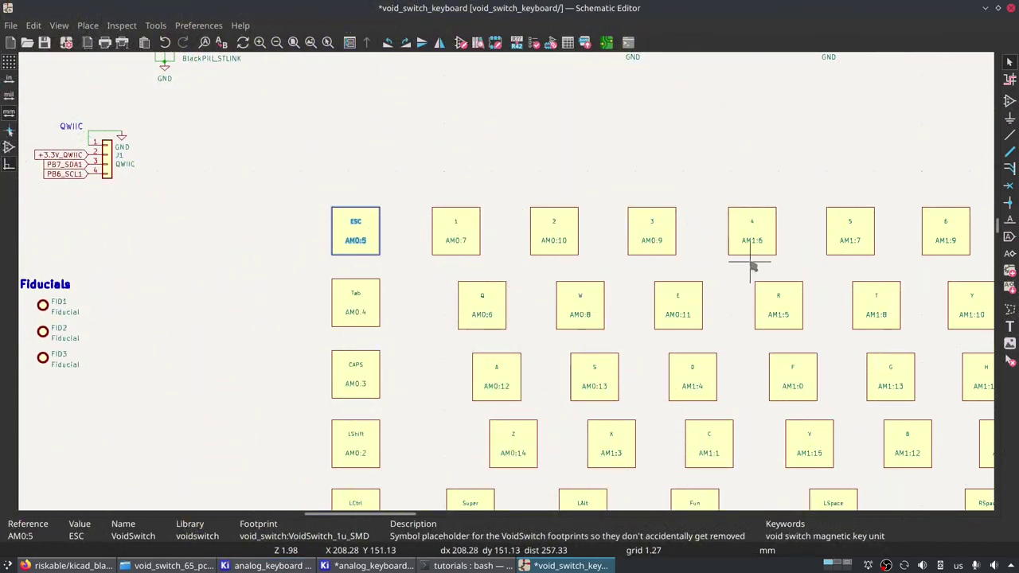
{"action": "middle_click_drag", "start_coordinate": [818, 272], "coordinate": [749, 266]}
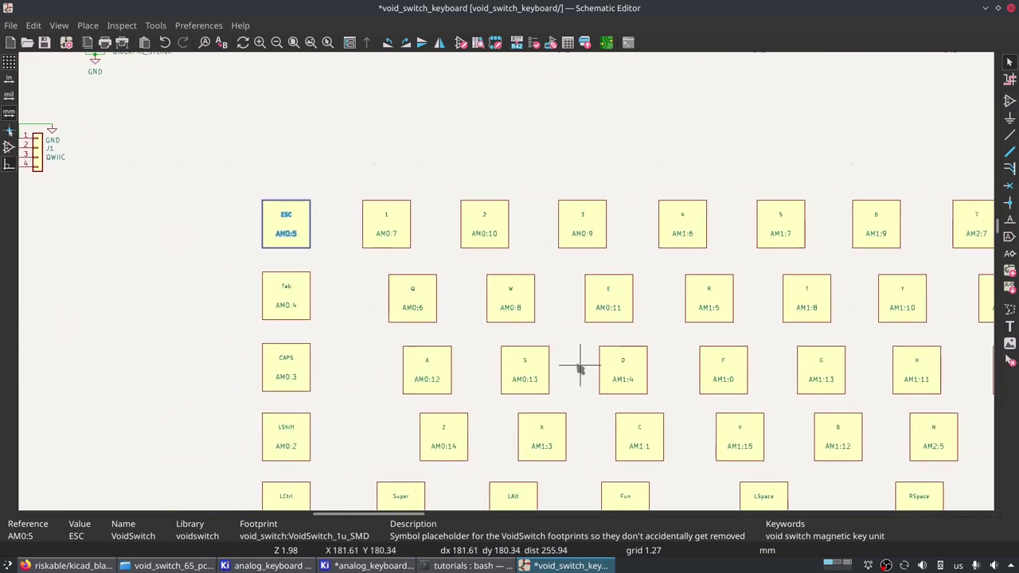
{"action": "scroll", "coordinate": [582, 370], "scroll_direction": "down", "scroll_amount": 3}
{"action": "mouse_move", "coordinate": [530, 311]}
{"action": "middle_mouse_down"}
{"action": "mouse_move", "coordinate": [504, 301]}
{"action": "mouse_move", "coordinate": [364, 313]}
{"action": "mouse_move", "coordinate": [546, 319]}
{"action": "middle_mouse_up"}
{"action": "scroll", "coordinate": [518, 266], "scroll_direction": "down", "scroll_amount": 4}
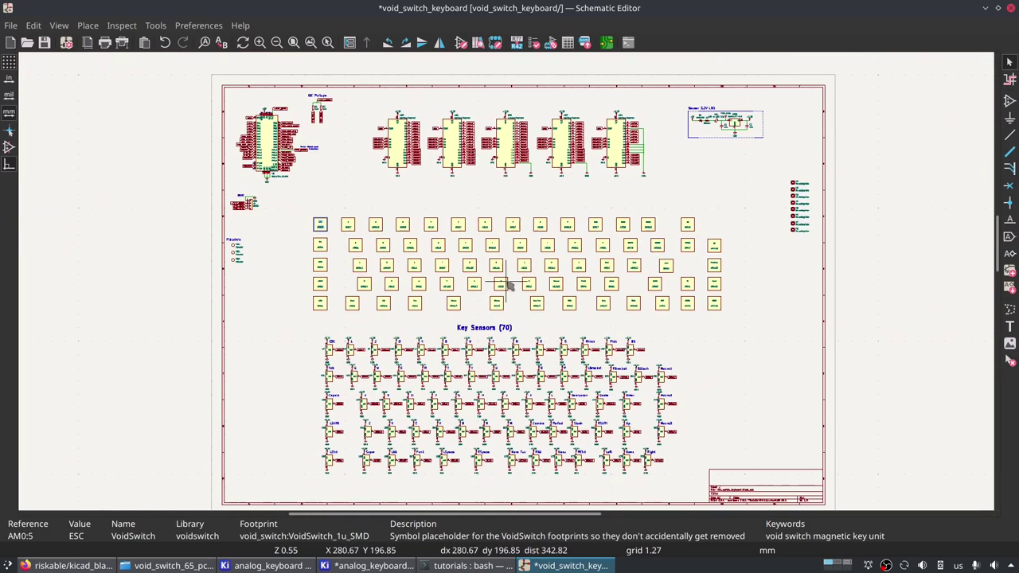
{"action": "scroll", "coordinate": [510, 286], "scroll_direction": "up", "scroll_amount": 2}
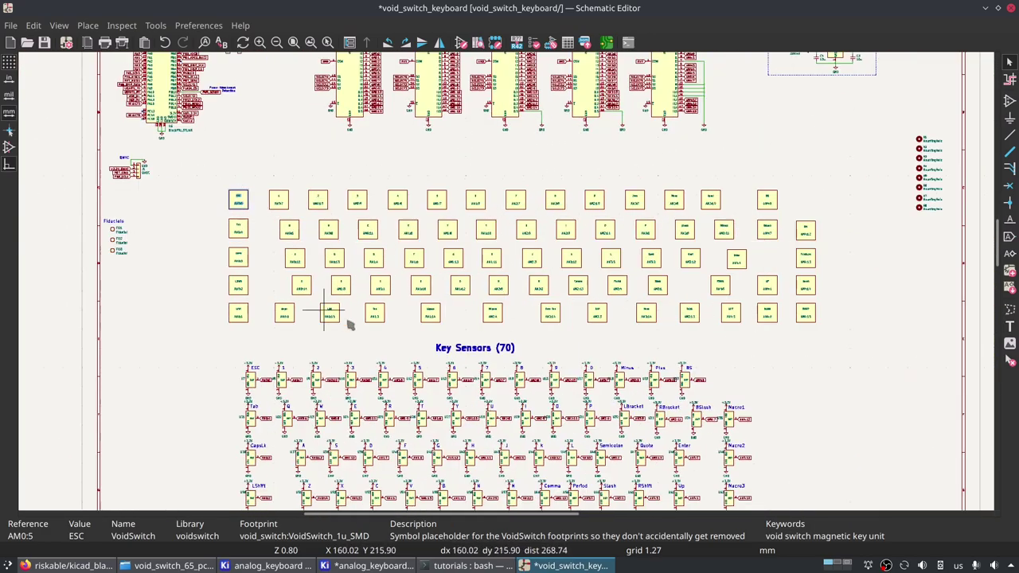
{"action": "scroll", "coordinate": [251, 292], "scroll_direction": "up", "scroll_amount": 4}
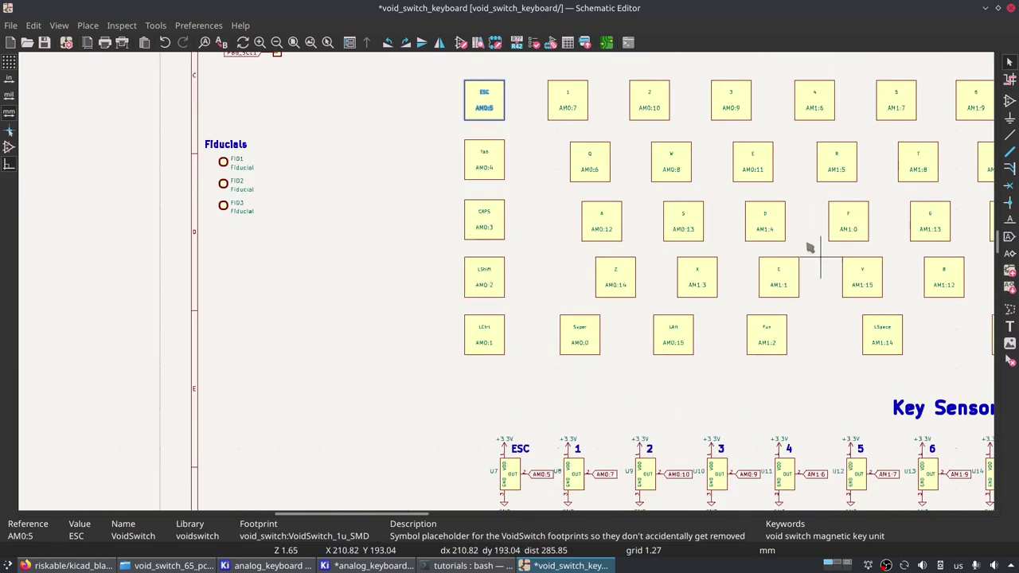
{"action": "scroll", "coordinate": [717, 279], "scroll_direction": "down", "scroll_amount": 4}
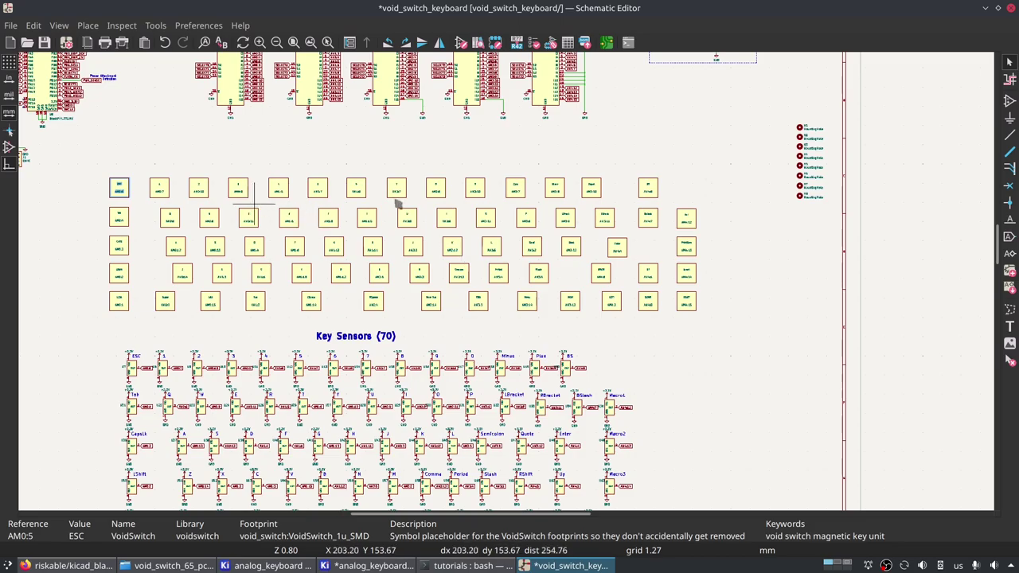
{"action": "middle_click_drag", "start_coordinate": [412, 273], "coordinate": [444, 328]}
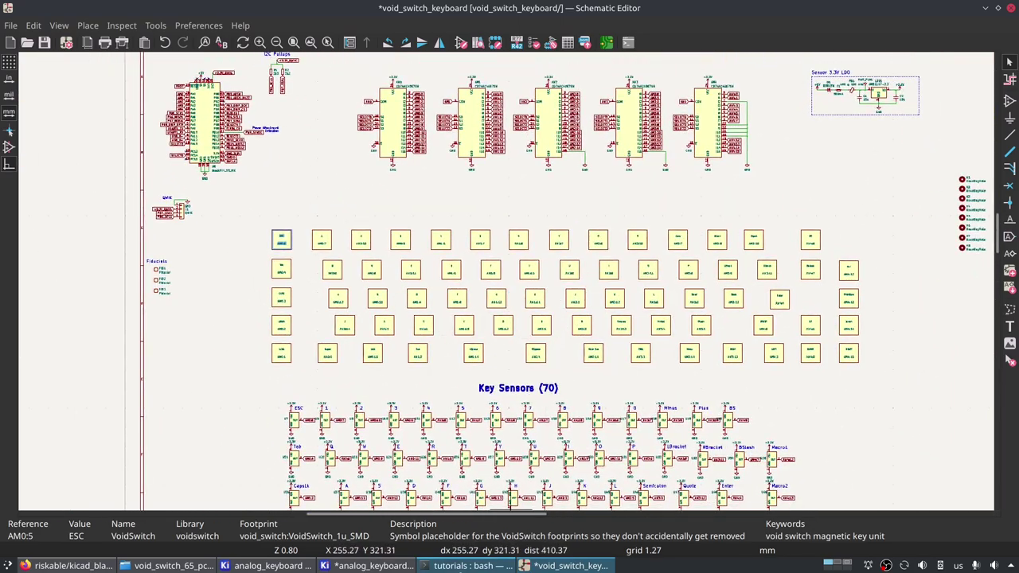
Switch to the analog_keyboard schematic and place one VoidSwitch symbol in the empty area below the AM0 multiplexer.
{"action": "key", "text": "alt+Tab"}
{"action": "key", "text": "a"}
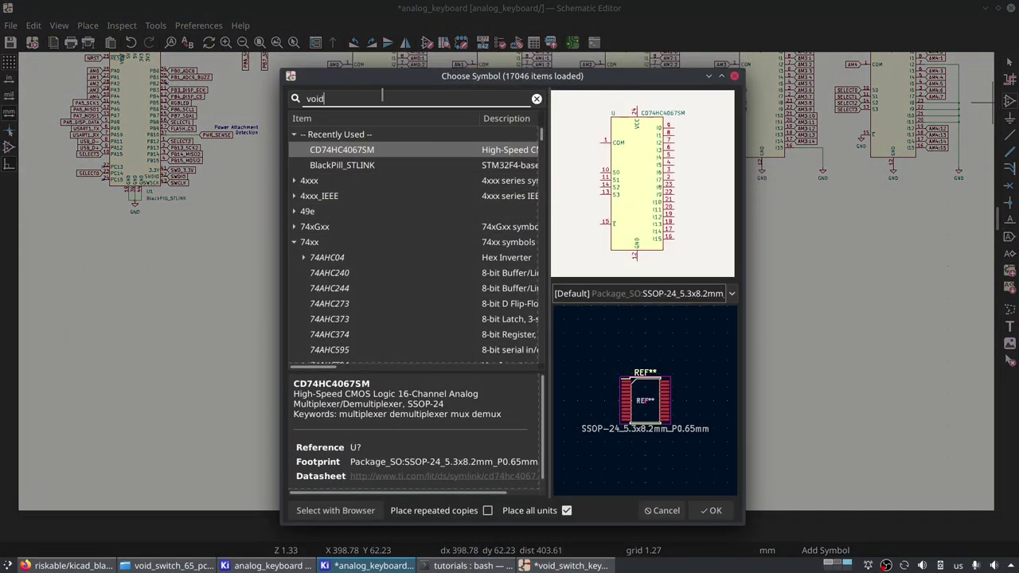
{"action": "double_click", "coordinate": [344, 151]}
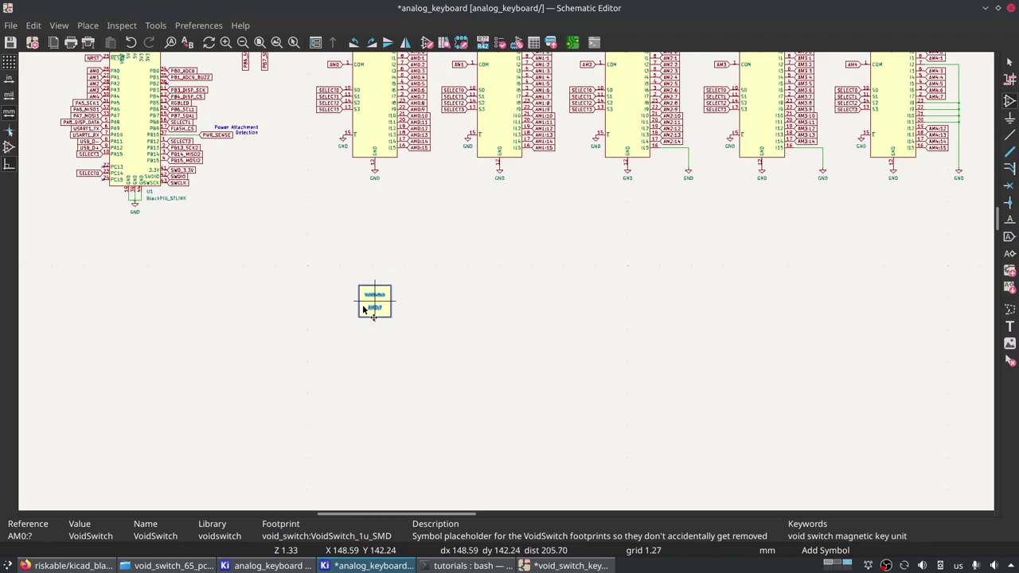
{"action": "left_click", "coordinate": [472, 295]}
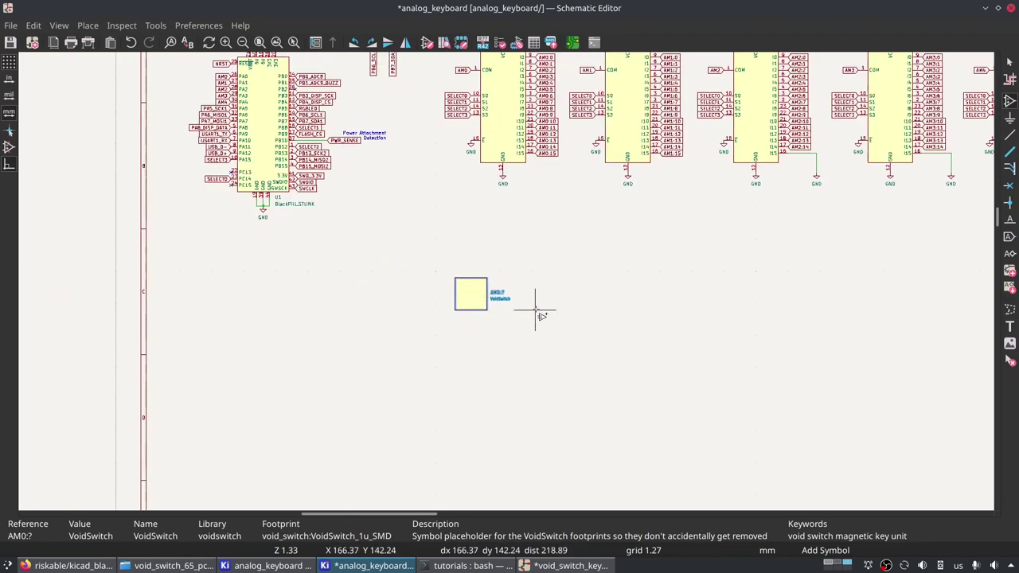
Move the VoidSwitch symbol's reference into the upper half of its box and its value text into the lower half.
{"action": "scroll", "coordinate": [486, 231], "scroll_direction": "up", "scroll_amount": 3}
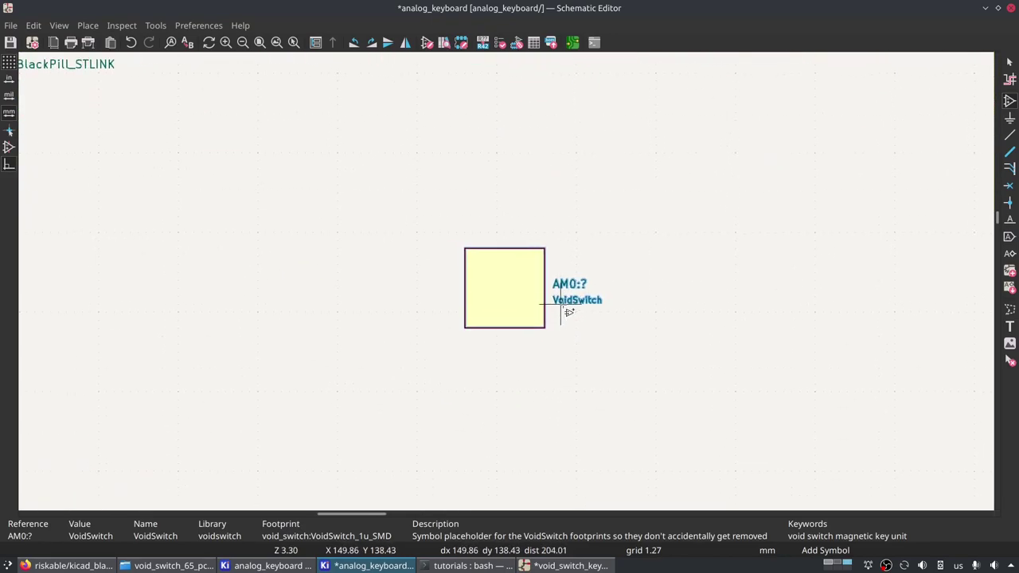
{"action": "scroll", "coordinate": [571, 307], "scroll_direction": "up", "scroll_amount": 2}
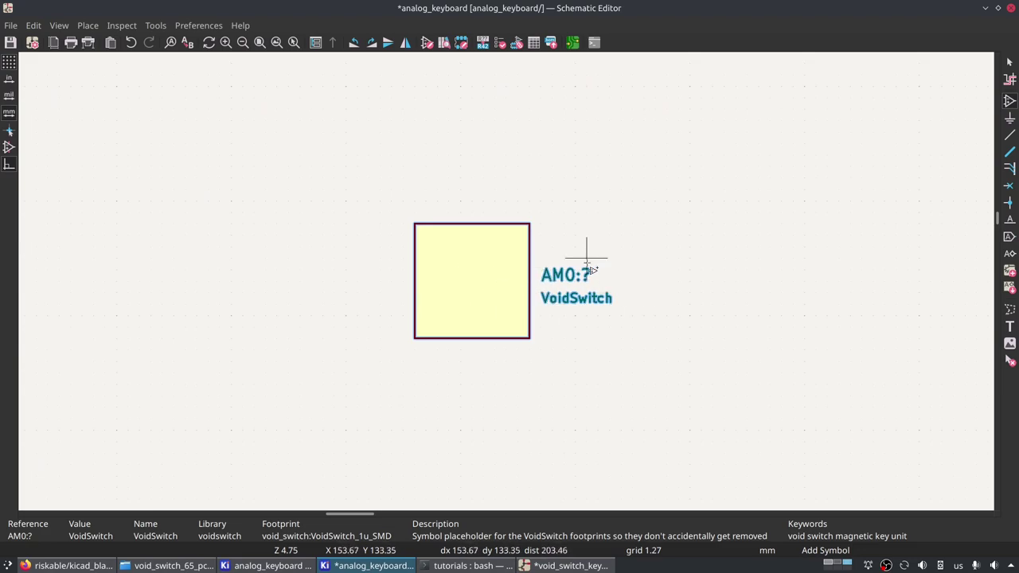
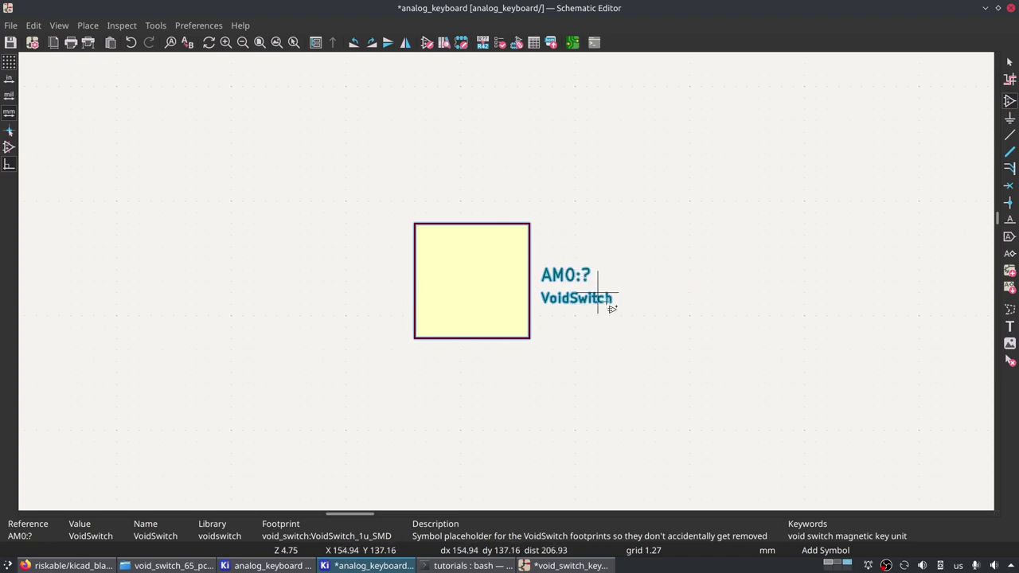
{"action": "left_click", "coordinate": [584, 292]}
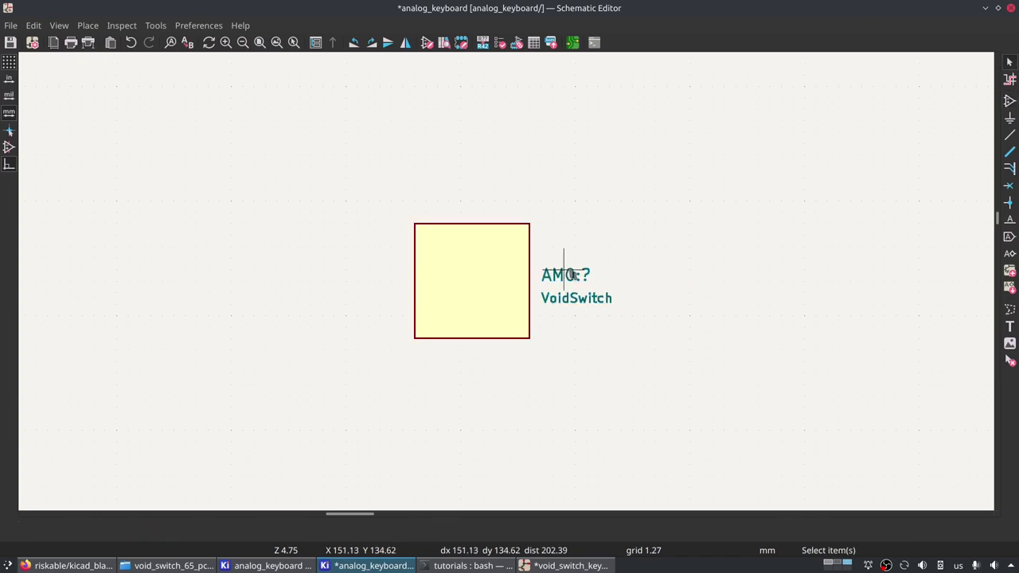
{"action": "left_click", "coordinate": [572, 275]}
{"action": "key", "text": "m"}
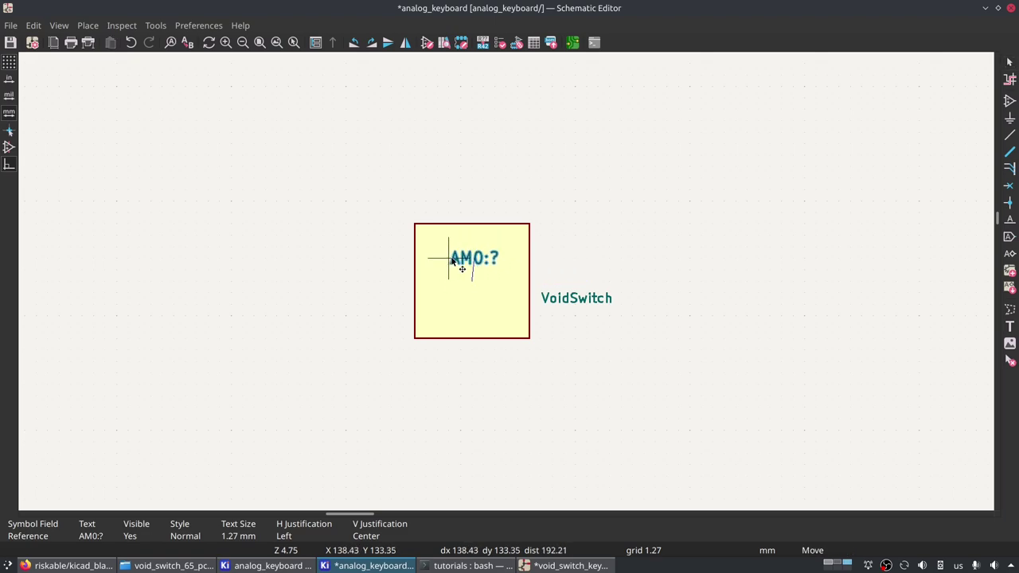
{"action": "left_click", "coordinate": [452, 260]}
{"action": "left_click", "coordinate": [589, 299]}
{"action": "key", "text": "m"}
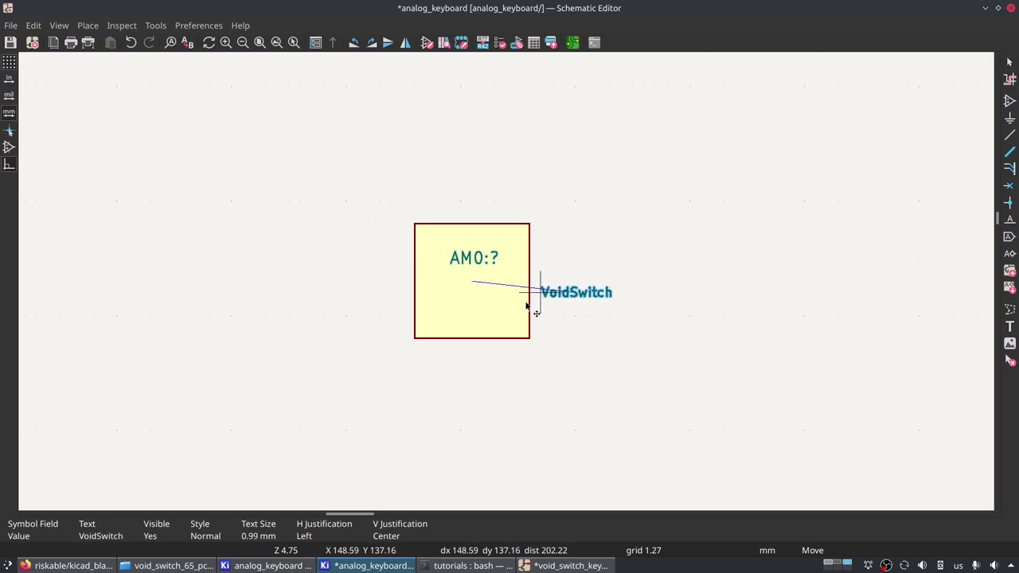
{"action": "left_click", "coordinate": [436, 304]}
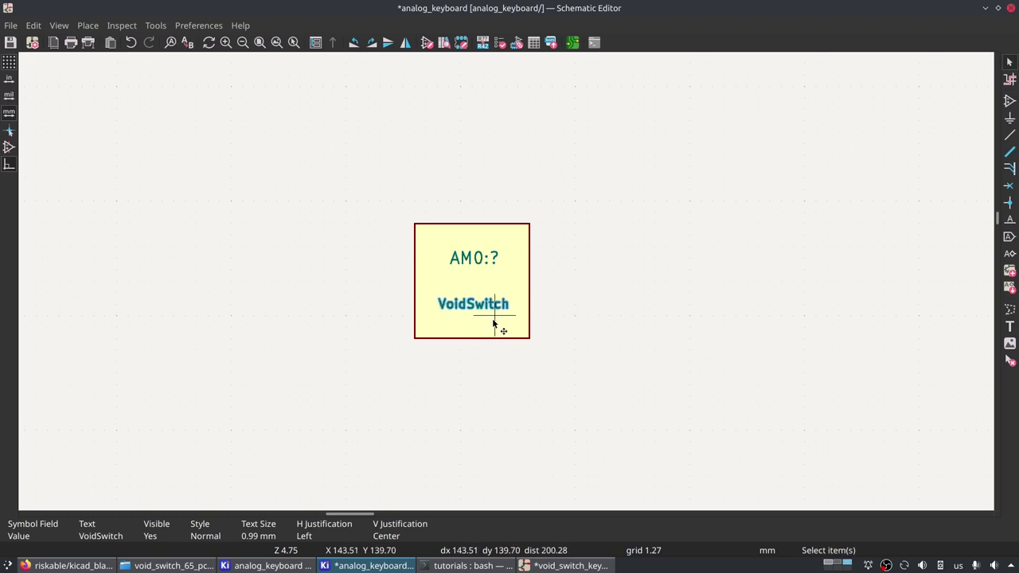
{"action": "left_click", "coordinate": [472, 267]}
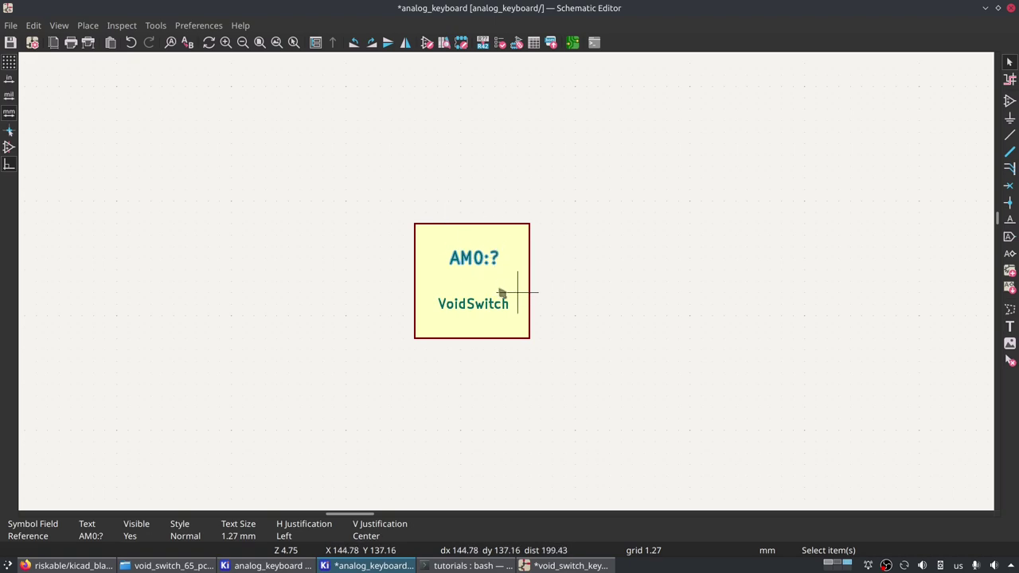
{"action": "left_click", "coordinate": [471, 308]}
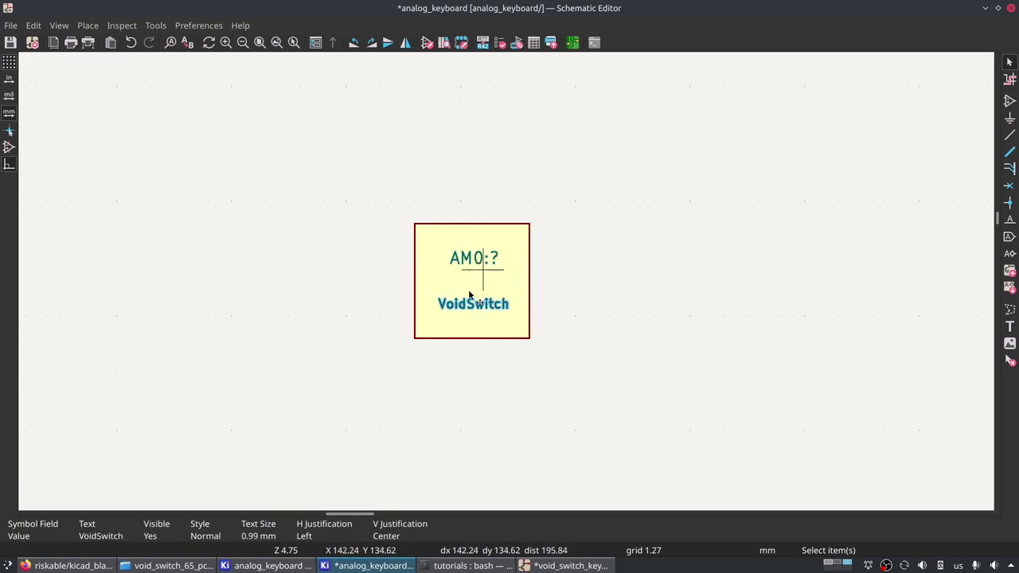
Switch to the void_switch_keyboard schematic and compare the ESC key's reference with the output labels on the AM0 multiplexer.
{"action": "scroll", "coordinate": [539, 293], "scroll_direction": "down", "scroll_amount": 2}
{"action": "middle_click_drag", "start_coordinate": [507, 160], "coordinate": [509, 478]}
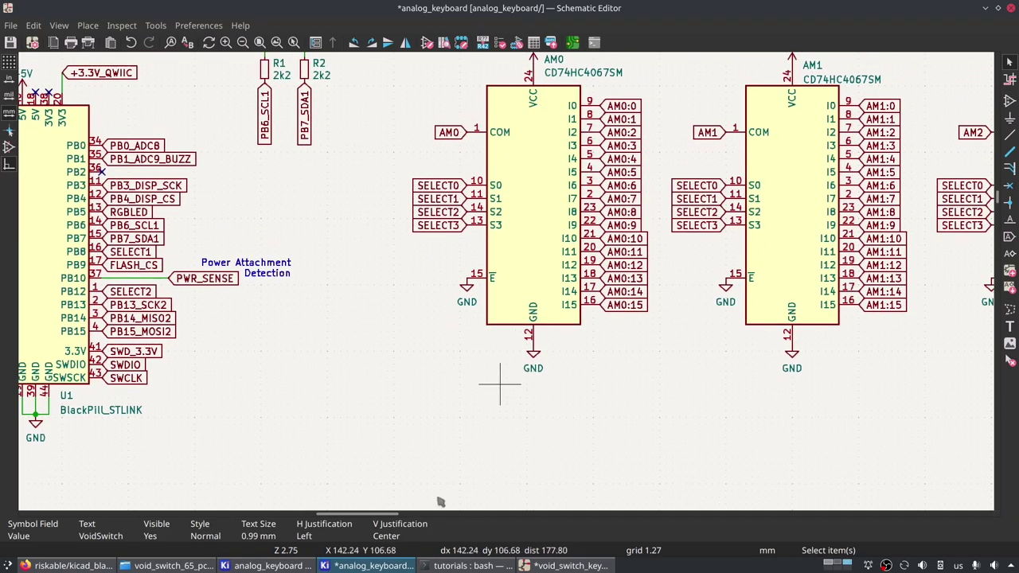
{"action": "left_click", "coordinate": [566, 565]}
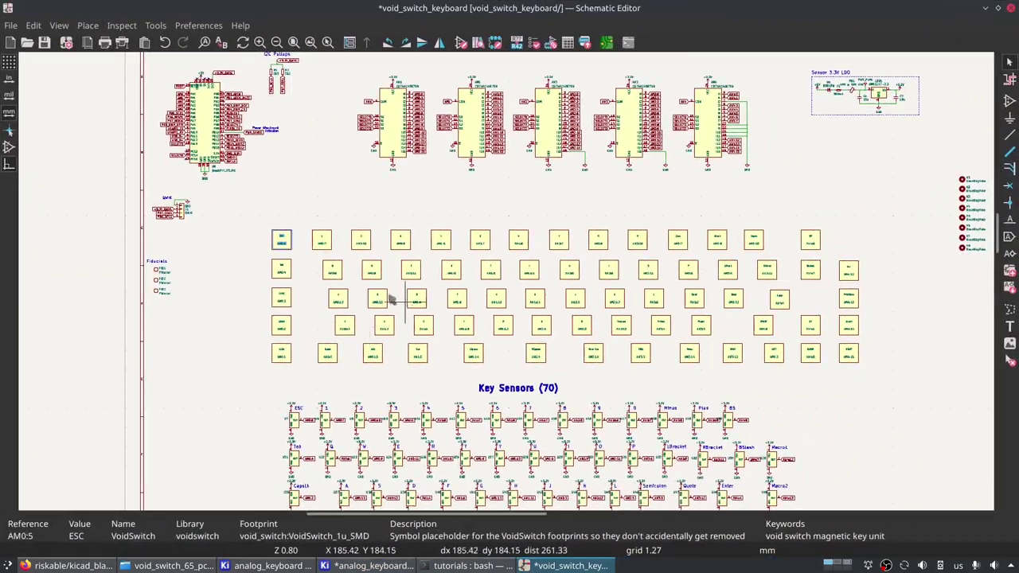
{"action": "scroll", "coordinate": [285, 249], "scroll_direction": "up", "scroll_amount": 6}
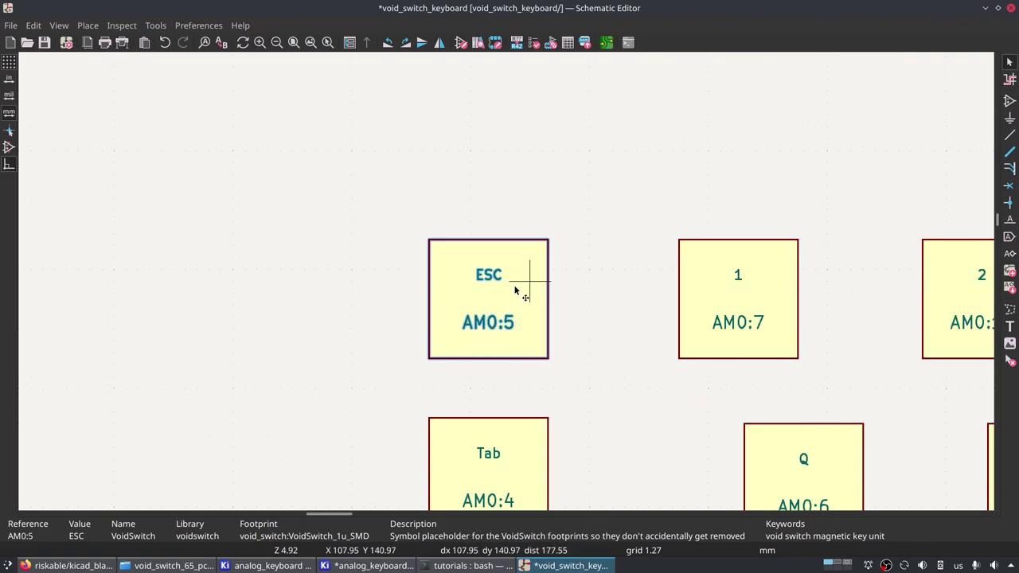
{"action": "scroll", "coordinate": [510, 285], "scroll_direction": "down", "scroll_amount": 3}
{"action": "middle_click_drag", "start_coordinate": [694, 148], "coordinate": [471, 394]}
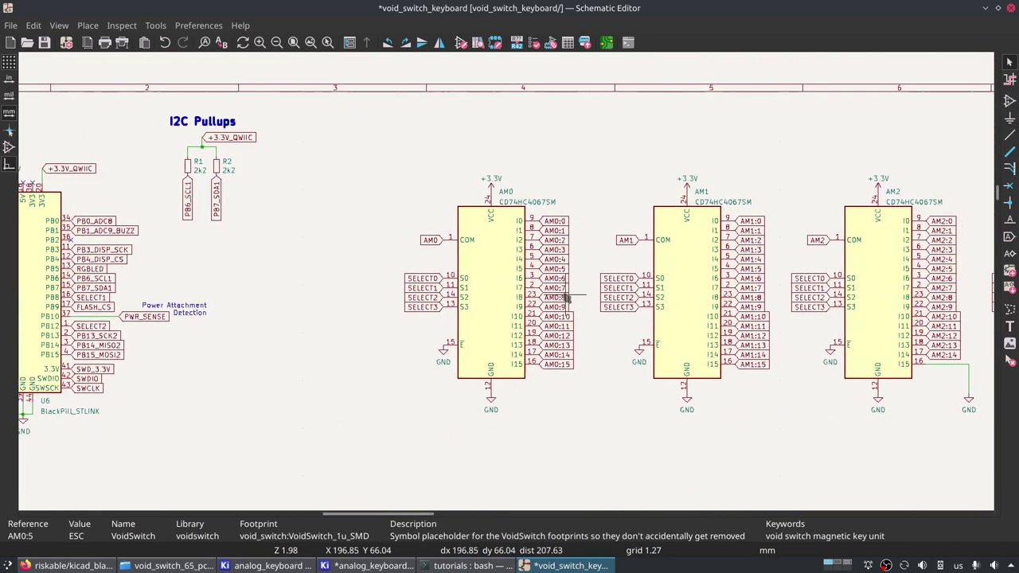
{"action": "scroll", "coordinate": [570, 227], "scroll_direction": "up", "scroll_amount": 3}
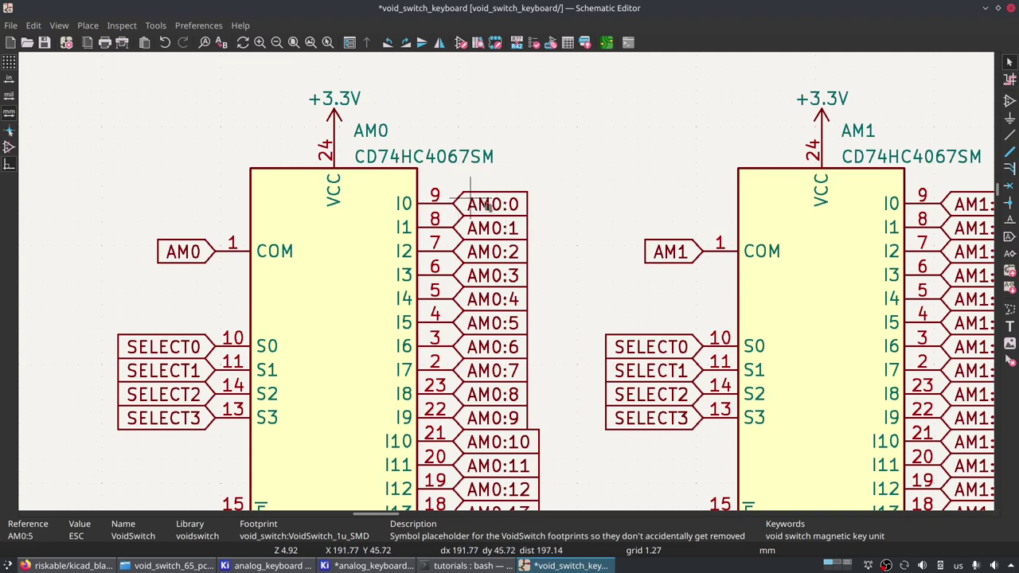
{"action": "scroll", "coordinate": [537, 251], "scroll_direction": "down", "scroll_amount": 3}
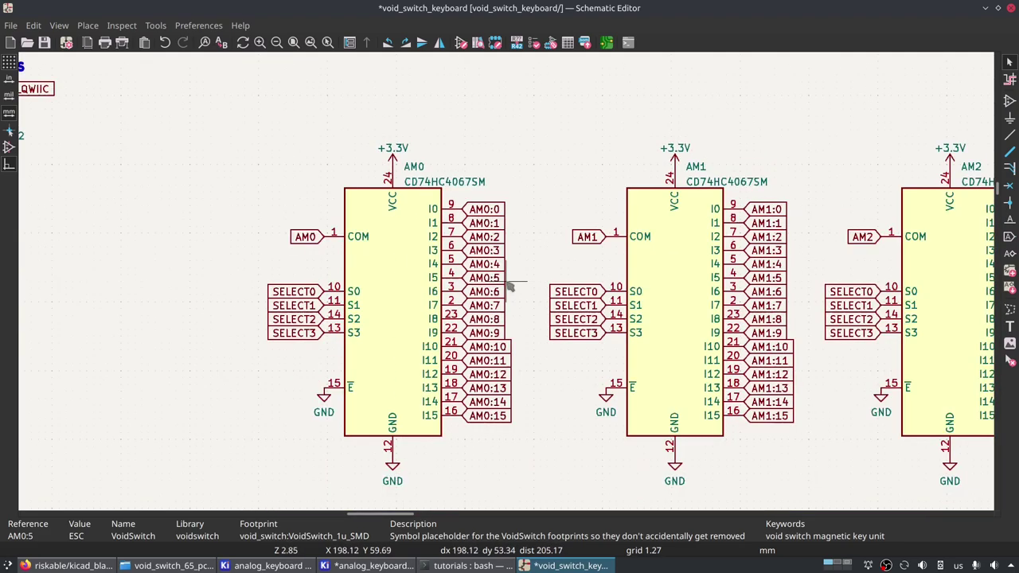
{"action": "scroll", "coordinate": [534, 312], "scroll_direction": "left", "scroll_amount": 2}
{"action": "scroll", "coordinate": [526, 358], "scroll_direction": "down", "scroll_amount": 2}
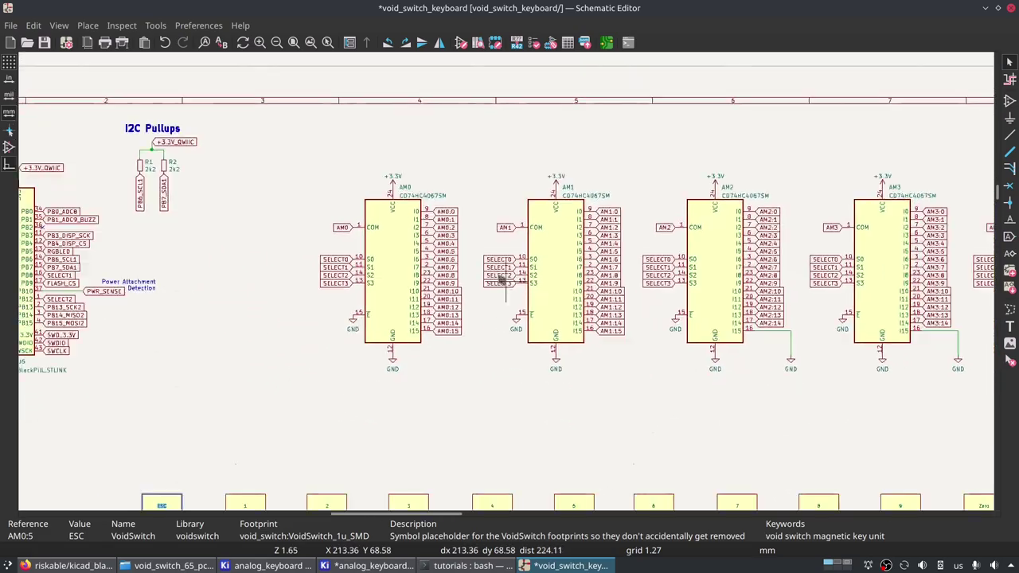
{"action": "scroll", "coordinate": [522, 398], "scroll_direction": "up", "scroll_amount": 4}
{"action": "scroll", "coordinate": [518, 430], "scroll_direction": "down", "scroll_amount": 3}
{"action": "scroll", "coordinate": [521, 430], "scroll_direction": "down", "scroll_amount": 8}
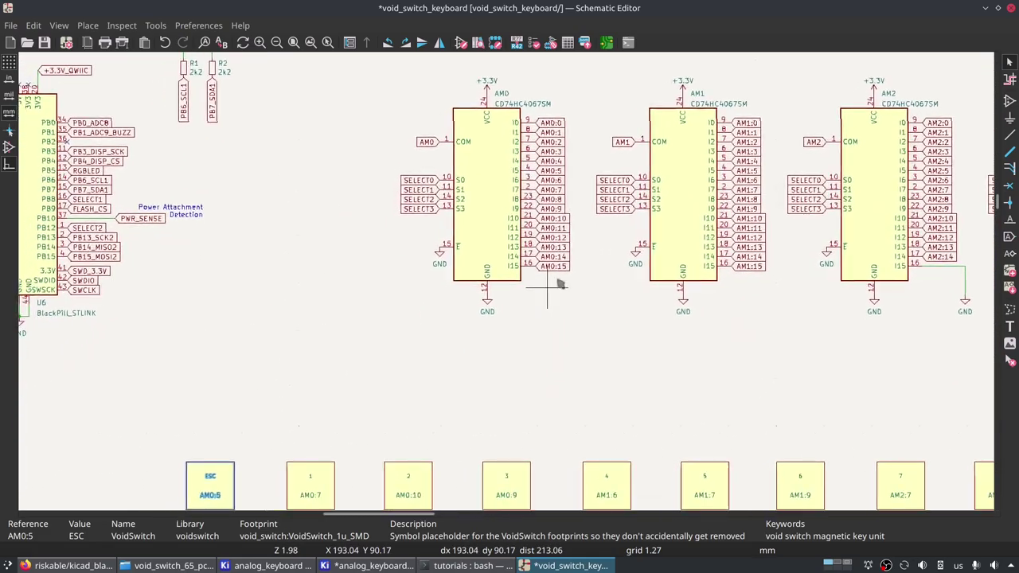
{"action": "scroll", "coordinate": [477, 239], "scroll_direction": "up", "scroll_amount": 4}
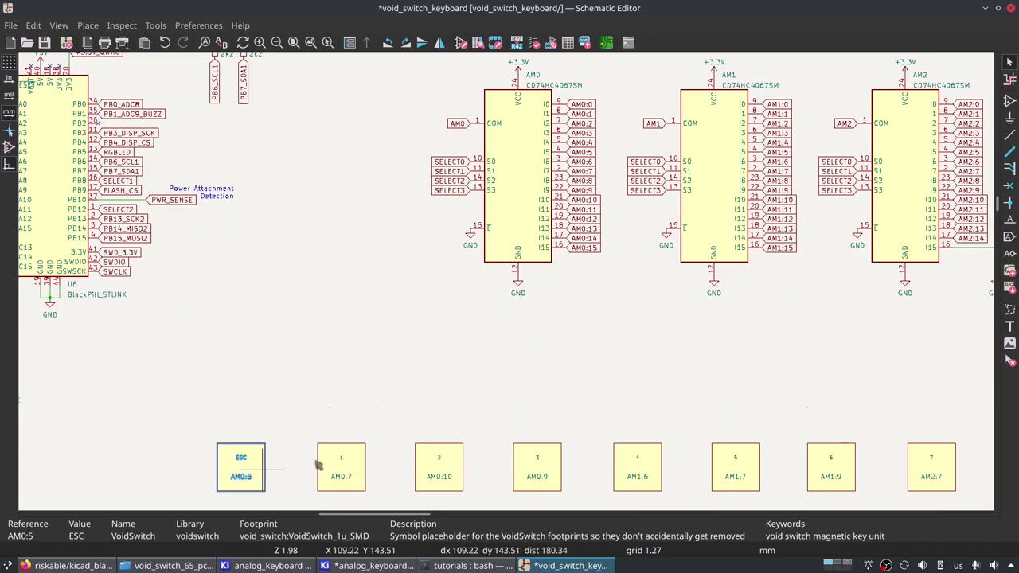
Examine the key placeholder rows and how their references correspond to the output labels of the AM multiplexers.
{"action": "scroll", "coordinate": [346, 416], "scroll_direction": "down", "scroll_amount": 2}
{"action": "scroll", "coordinate": [235, 199], "scroll_direction": "down", "scroll_amount": 3}
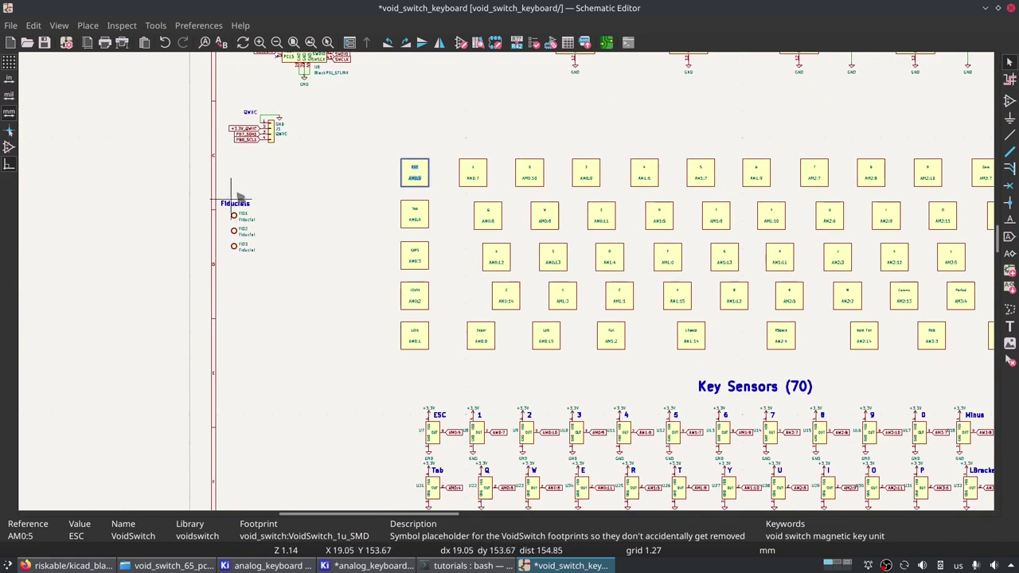
{"action": "middle_click_drag", "start_coordinate": [894, 261], "coordinate": [597, 289]}
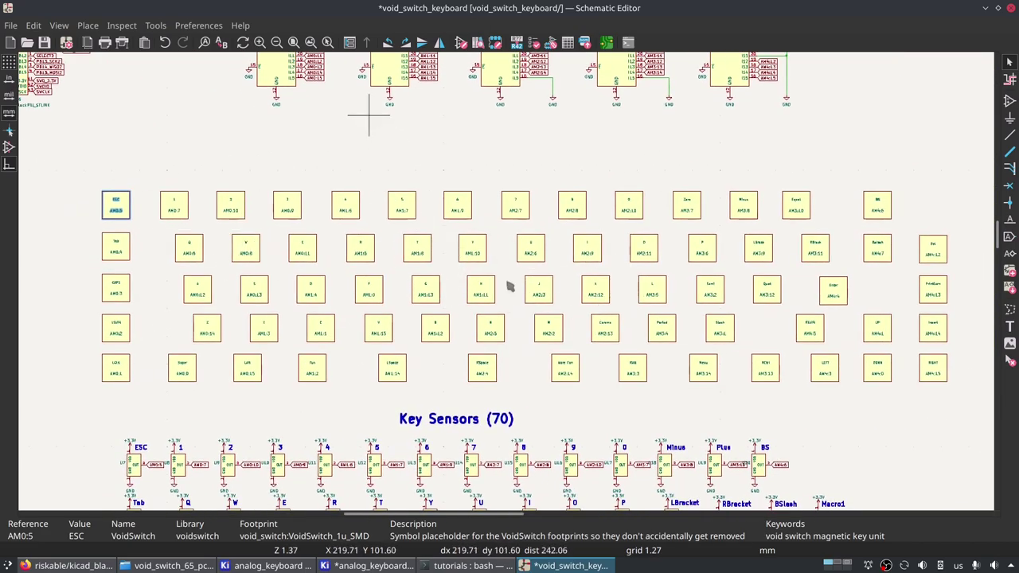
{"action": "scroll", "coordinate": [509, 287], "scroll_direction": "up", "scroll_amount": 2}
{"action": "middle_click_drag", "start_coordinate": [484, 234], "coordinate": [680, 186]}
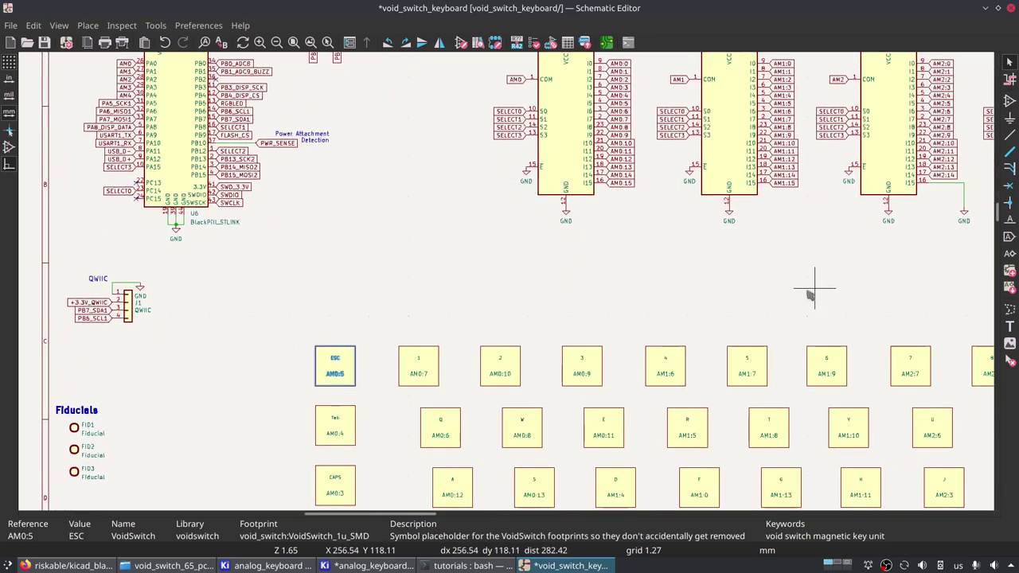
{"action": "middle_click_drag", "start_coordinate": [736, 229], "coordinate": [405, 379]}
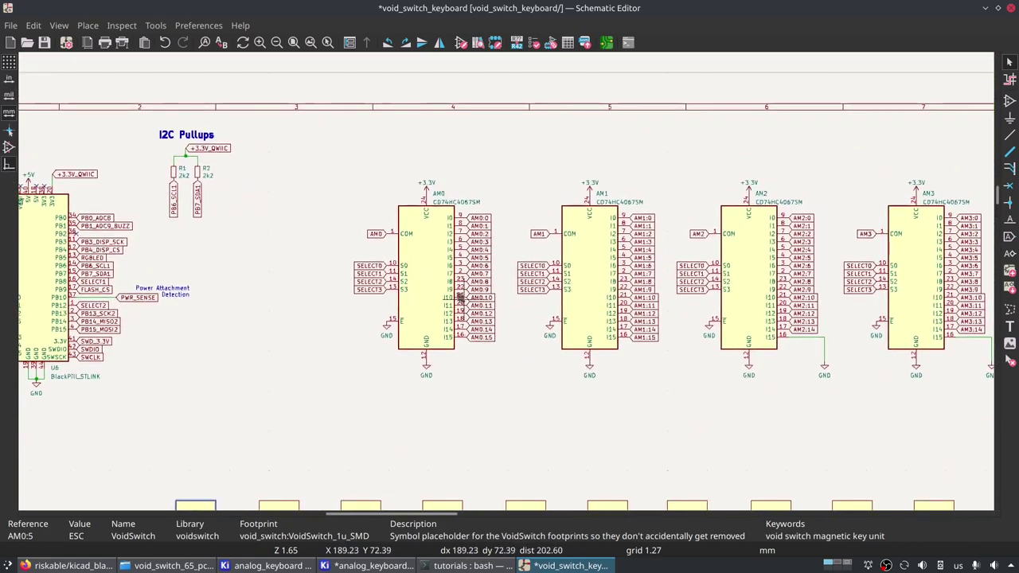
{"action": "scroll", "coordinate": [478, 284], "scroll_direction": "up", "scroll_amount": 3}
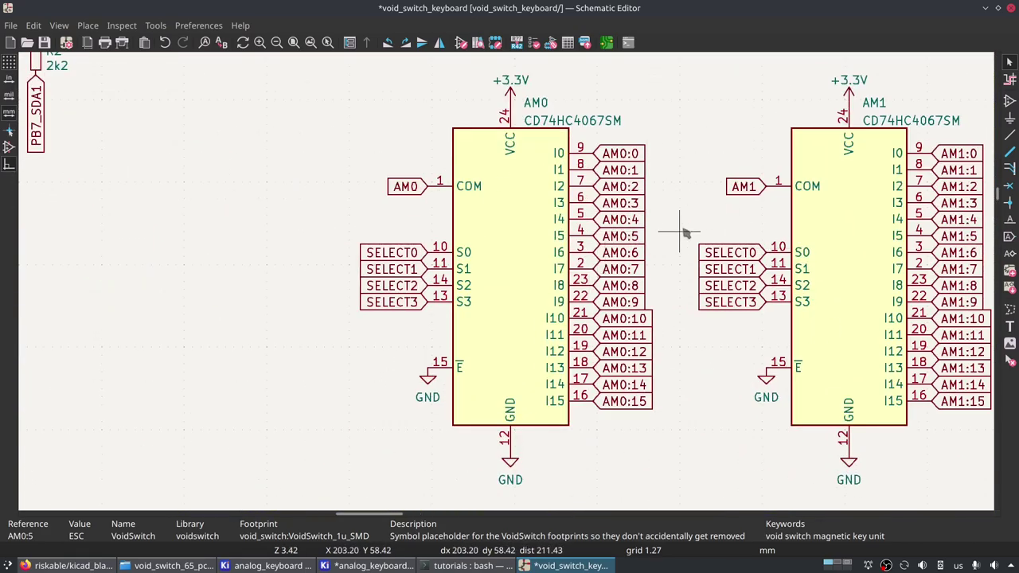
{"action": "scroll", "coordinate": [468, 426], "scroll_direction": "down", "scroll_amount": 3}
{"action": "middle_click_drag", "start_coordinate": [414, 405], "coordinate": [495, 223]}
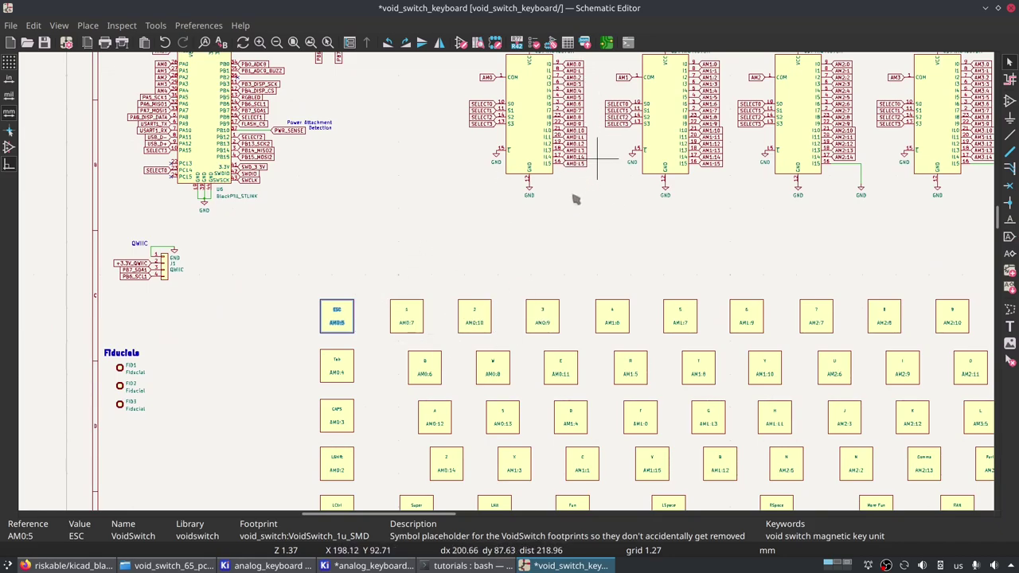
Examine how the key placeholder rows relate to the AM0 to AM4 multiplexers, the microcontroller and the key sensors.
{"action": "middle_click_drag", "start_coordinate": [903, 322], "coordinate": [597, 373]}
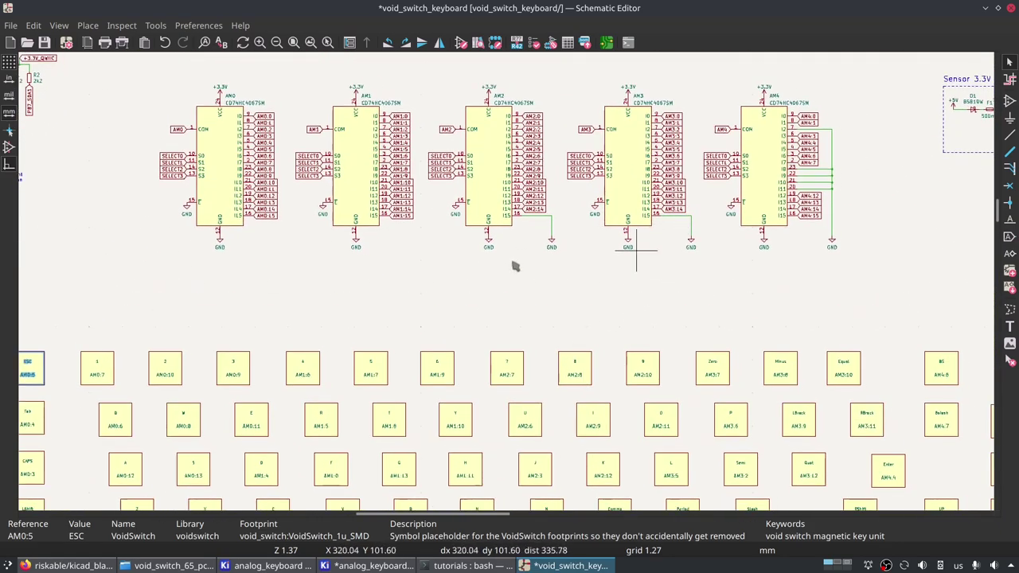
{"action": "scroll", "coordinate": [259, 310], "scroll_direction": "left", "scroll_amount": 5}
{"action": "scroll", "coordinate": [260, 310], "scroll_direction": "down", "scroll_amount": 3}
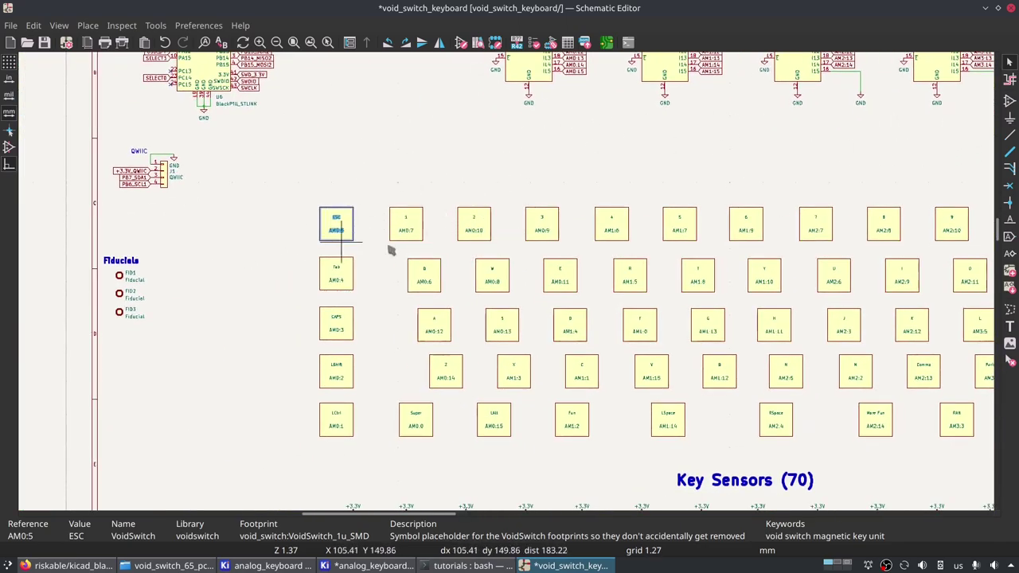
{"action": "scroll", "coordinate": [386, 201], "scroll_direction": "right", "scroll_amount": 2}
{"action": "scroll", "coordinate": [385, 200], "scroll_direction": "up", "scroll_amount": 3}
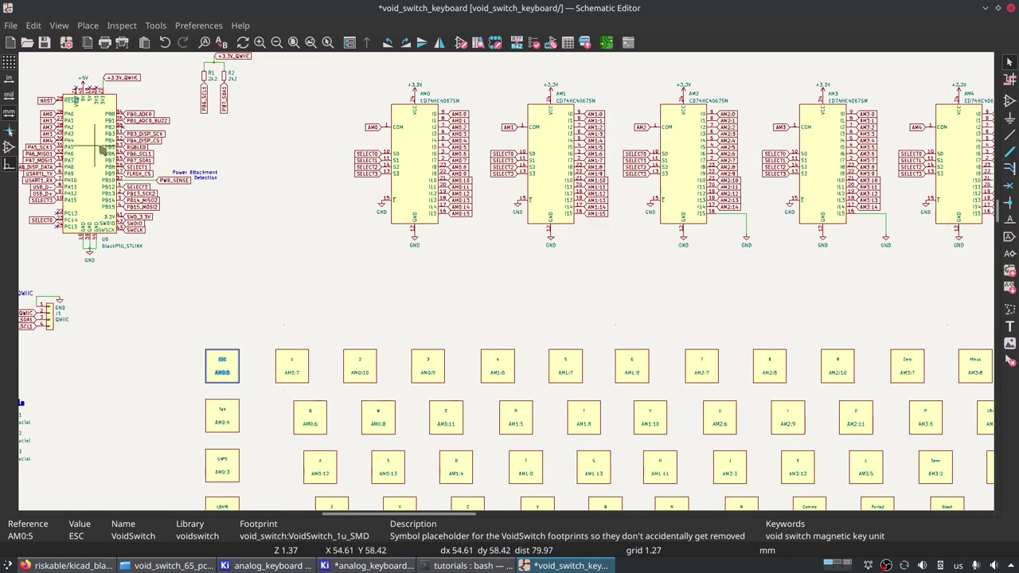
{"action": "scroll", "coordinate": [658, 239], "scroll_direction": "left", "scroll_amount": 3}
{"action": "scroll", "coordinate": [657, 239], "scroll_direction": "up", "scroll_amount": 1}
{"action": "scroll", "coordinate": [658, 239], "scroll_direction": "down", "scroll_amount": 1}
{"action": "scroll", "coordinate": [647, 281], "scroll_direction": "right", "scroll_amount": 2}
{"action": "scroll", "coordinate": [646, 281], "scroll_direction": "up", "scroll_amount": 1}
{"action": "scroll", "coordinate": [647, 280], "scroll_direction": "down", "scroll_amount": 3}
{"action": "scroll", "coordinate": [647, 281], "scroll_direction": "up", "scroll_amount": 3}
{"action": "scroll", "coordinate": [558, 262], "scroll_direction": "down", "scroll_amount": 1}
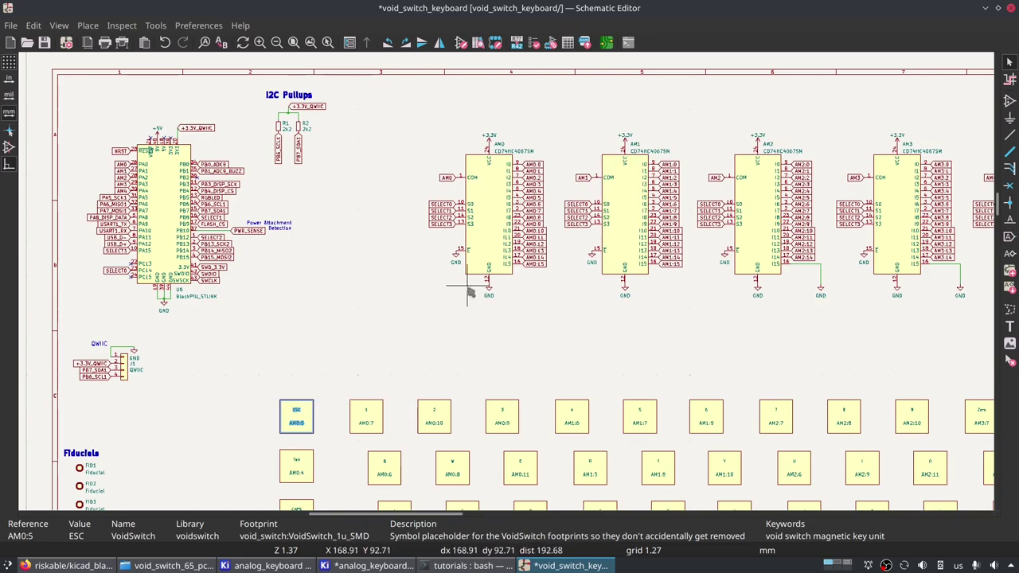
{"action": "scroll", "coordinate": [482, 226], "scroll_direction": "right", "scroll_amount": 2}
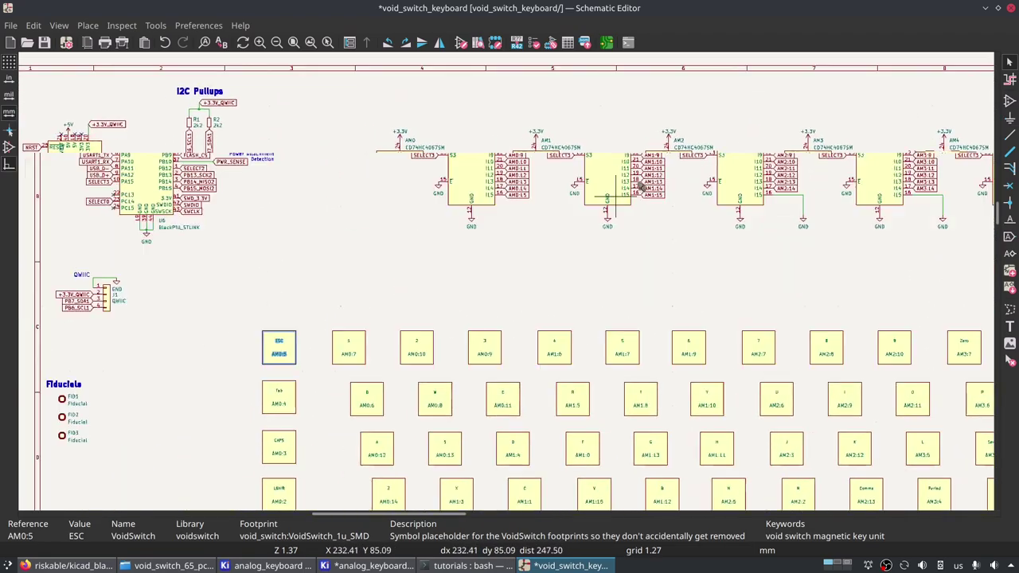
{"action": "scroll", "coordinate": [467, 299], "scroll_direction": "down", "scroll_amount": 5}
{"action": "scroll", "coordinate": [467, 298], "scroll_direction": "left", "scroll_amount": 7}
{"action": "scroll", "coordinate": [519, 262], "scroll_direction": "down", "scroll_amount": 3}
{"action": "scroll", "coordinate": [519, 262], "scroll_direction": "right", "scroll_amount": 2}
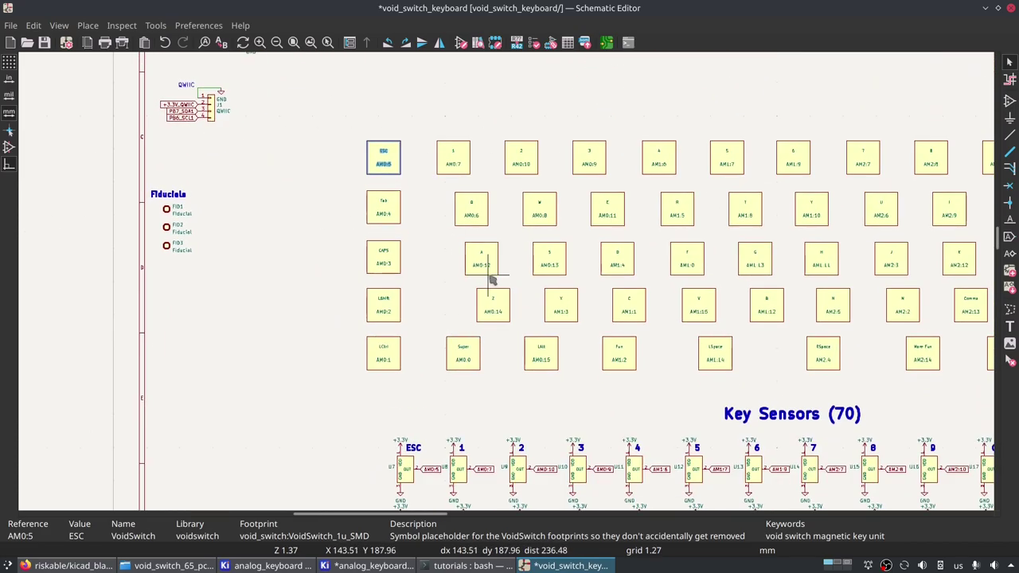
Switch to the analog_keyboard schematic and set the VoidSwitch symbol's value to ESC.
{"action": "left_click", "coordinate": [325, 565]}
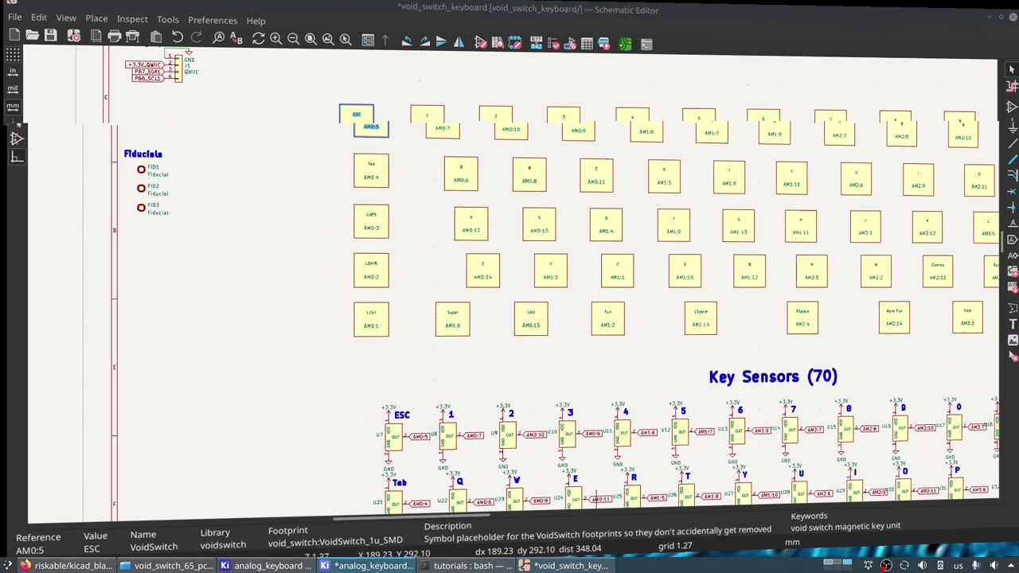
{"action": "scroll", "coordinate": [500, 371], "scroll_direction": "down", "scroll_amount": 3}
{"action": "scroll", "coordinate": [507, 284], "scroll_direction": "up", "scroll_amount": 6}
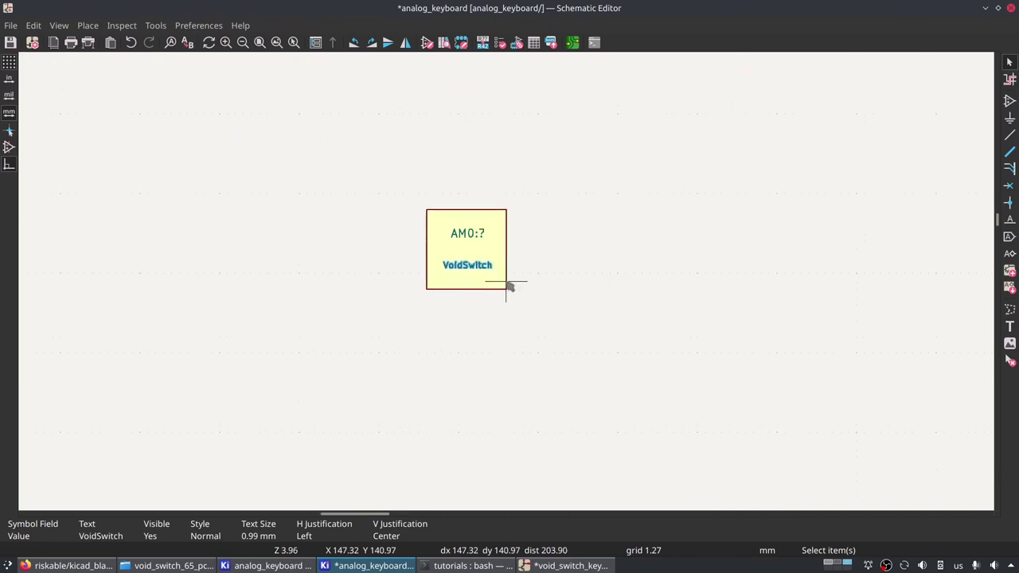
{"action": "left_click", "coordinate": [448, 225]}
{"action": "double_click", "coordinate": [447, 290]}
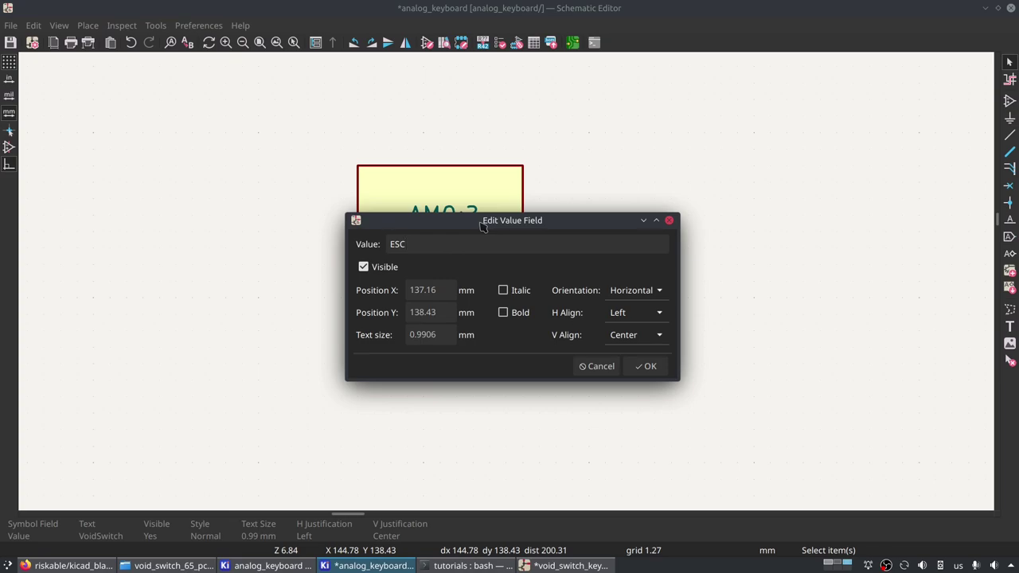
{"action": "left_click", "coordinate": [645, 366]}
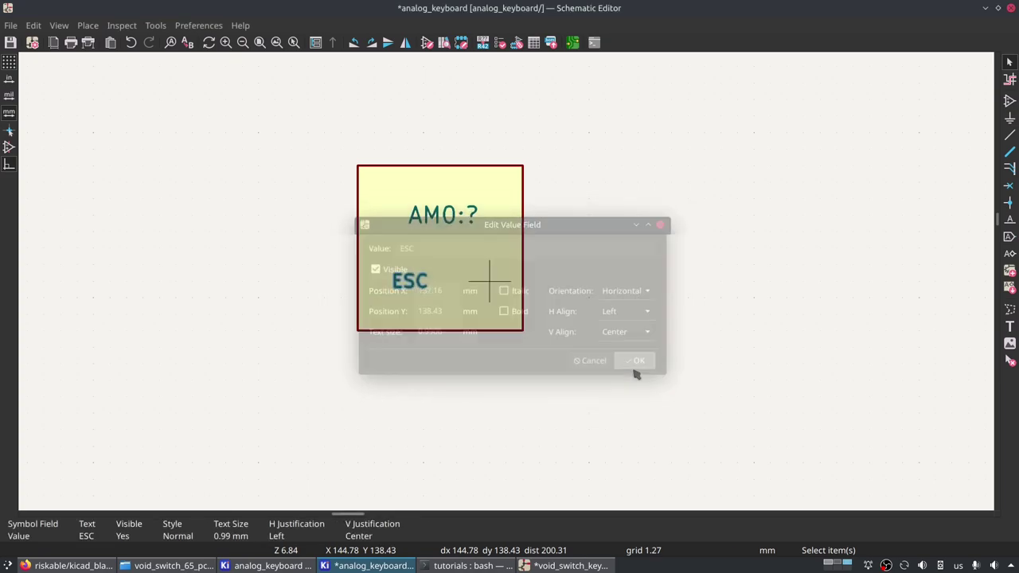
Set the ESC value text's horizontal alignment to Center and position it centrally beneath the symbol's reference.
{"action": "key", "text": "m"}
{"action": "key", "text": "Escape"}
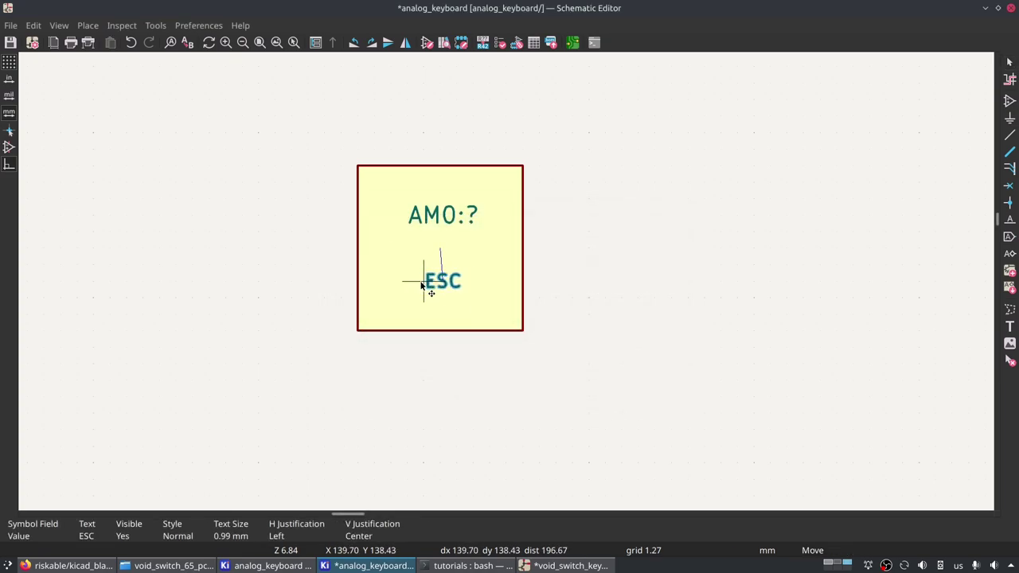
{"action": "double_click", "coordinate": [434, 284]}
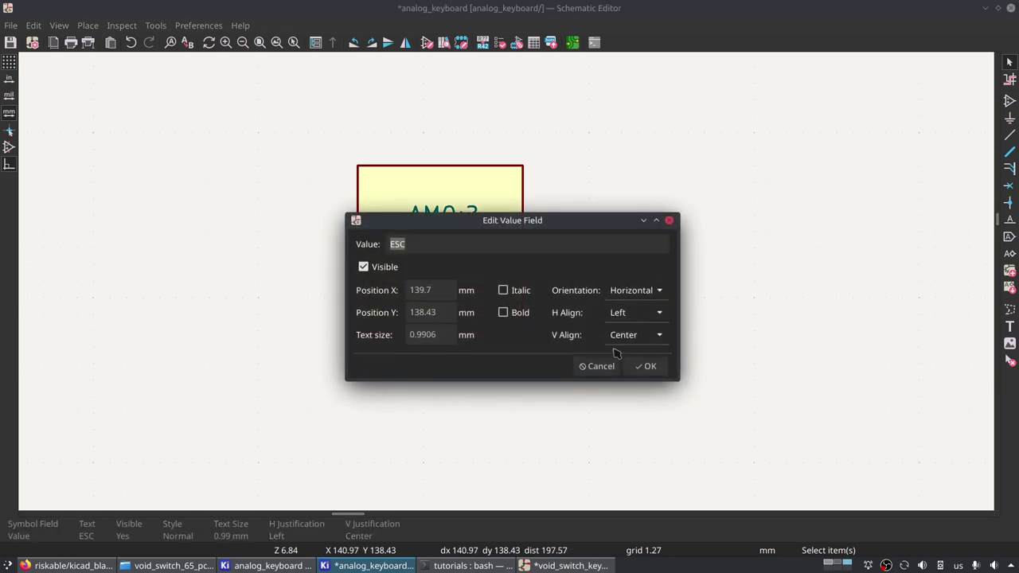
{"action": "left_click", "coordinate": [659, 317]}
{"action": "left_click", "coordinate": [641, 336]}
{"action": "left_click", "coordinate": [648, 366]}
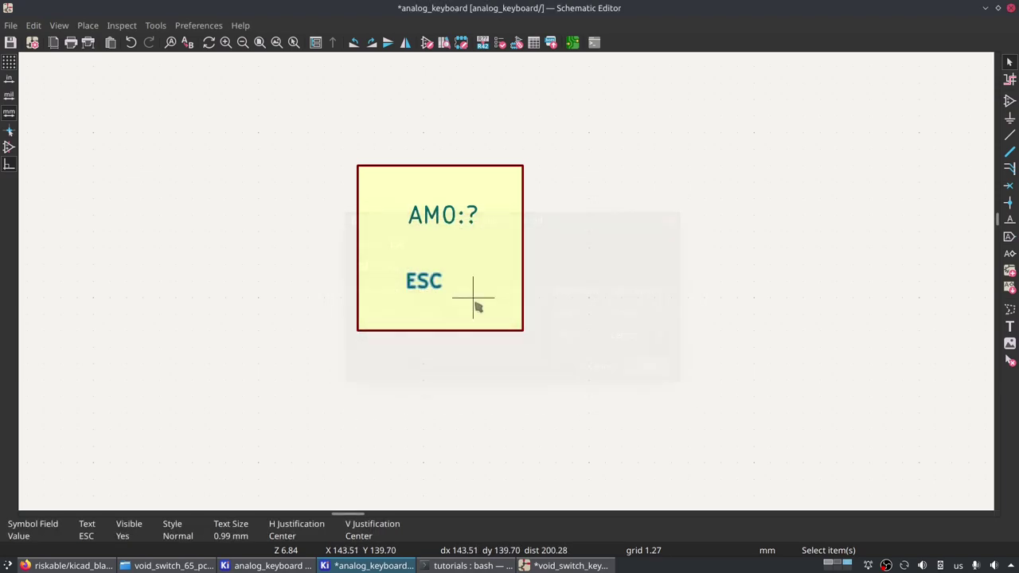
{"action": "key", "text": "m"}
{"action": "left_click", "coordinate": [440, 269]}
Duplicate the ESC symbol three times, placing the copies in a row to its right.
{"action": "scroll", "coordinate": [506, 332], "scroll_direction": "down", "scroll_amount": 3}
{"action": "left_click", "coordinate": [442, 270]}
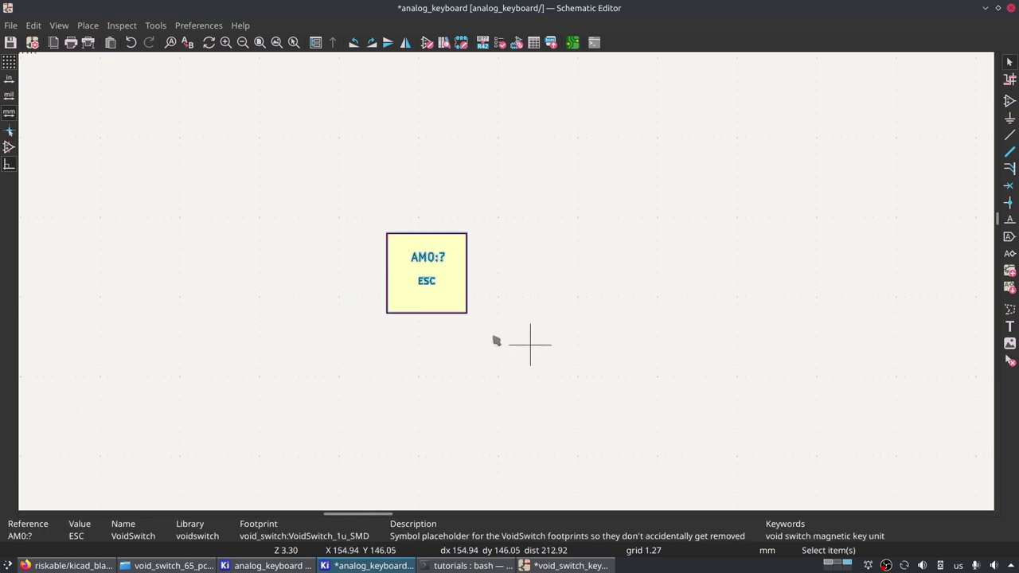
{"action": "key", "text": "ctrl+d"}
{"action": "left_click", "coordinate": [558, 275]}
{"action": "key", "text": "ctrl+d"}
{"action": "left_click", "coordinate": [681, 276]}
{"action": "key", "text": "ctrl+d"}
{"action": "left_click", "coordinate": [789, 278]}
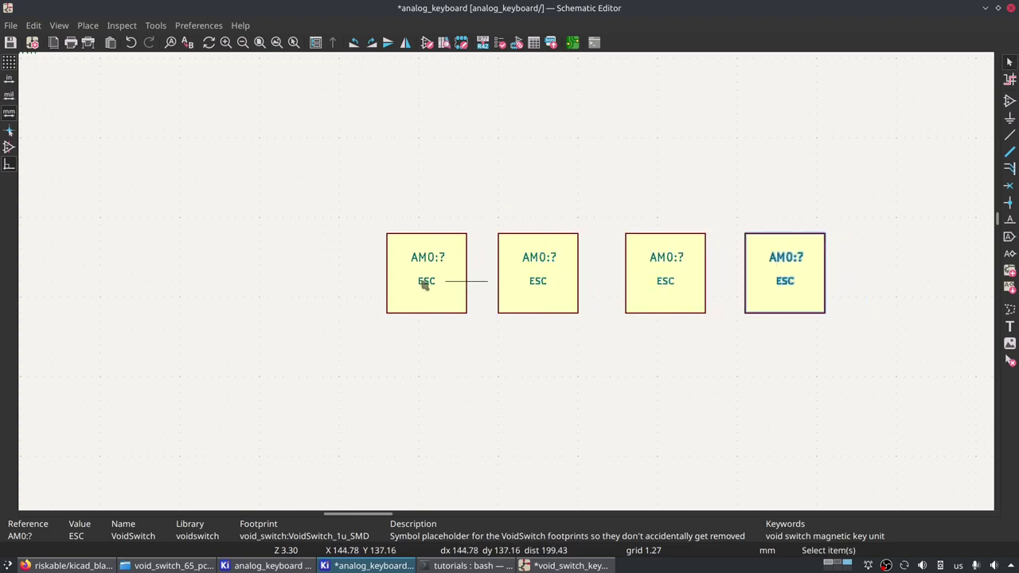
Duplicate the group of four ESC symbols twice to extend the row to twelve symbols.
{"action": "scroll", "coordinate": [928, 258], "scroll_direction": "down", "scroll_amount": 2}
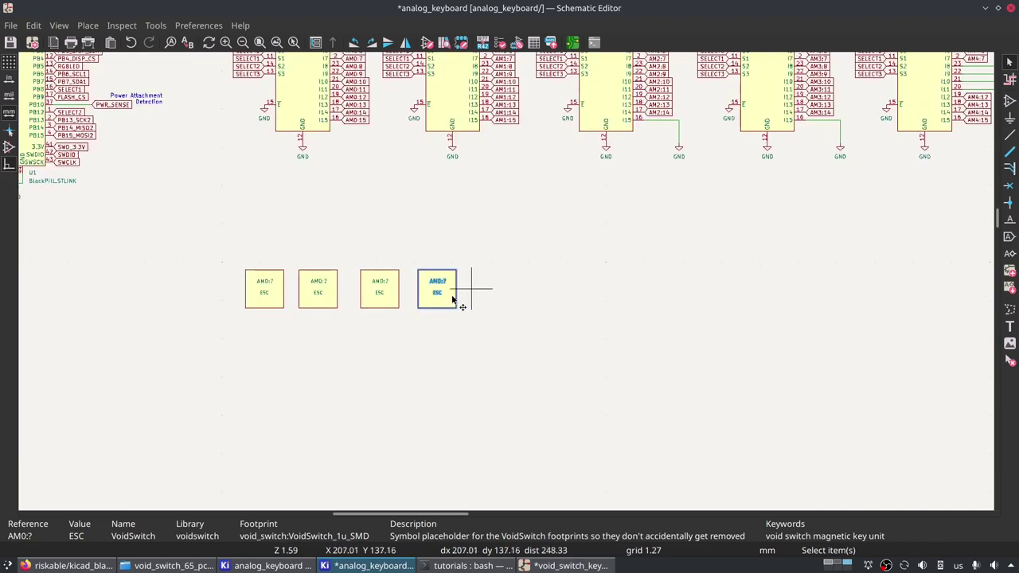
{"action": "left_click_drag", "start_coordinate": [222, 248], "coordinate": [464, 331]}
{"action": "key", "text": "ctrl+d"}
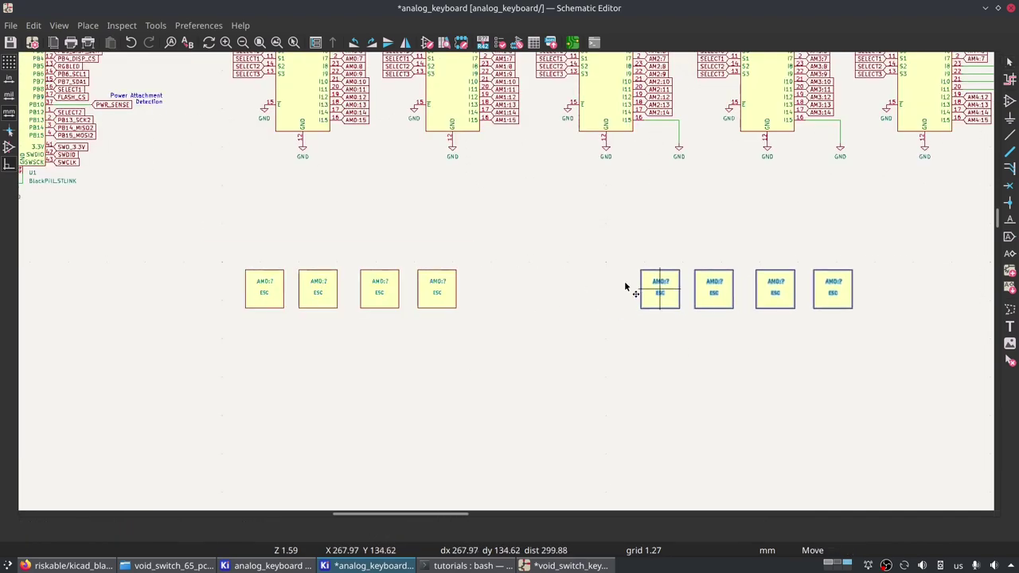
{"action": "left_click", "coordinate": [498, 283]}
{"action": "key", "text": "ctrl+d"}
{"action": "left_click", "coordinate": [725, 295]}
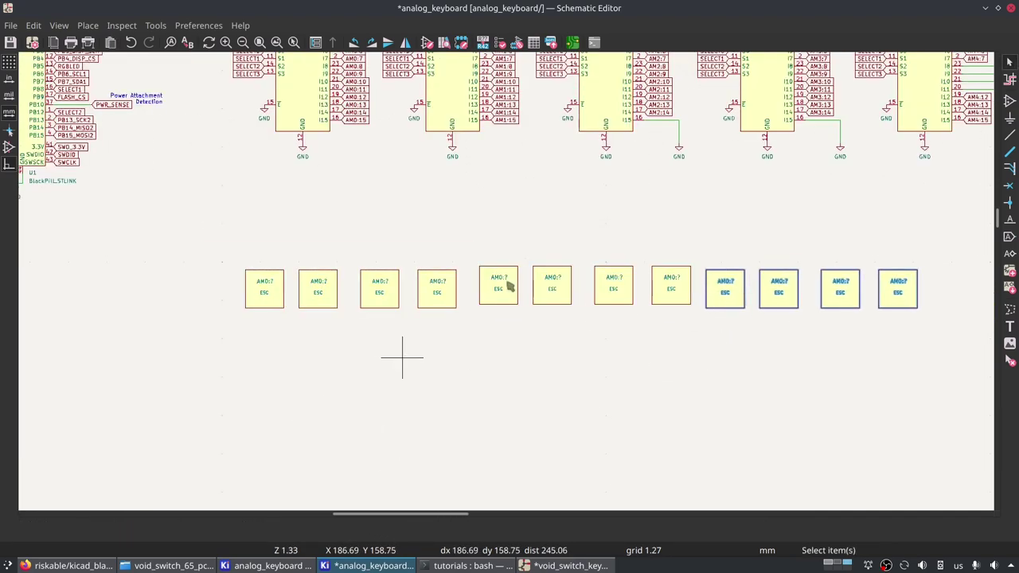
Delete all the ESC placeholder symbols in the row below the multiplexers.
{"action": "scroll", "coordinate": [603, 303], "scroll_direction": "down", "scroll_amount": 2}
{"action": "scroll", "coordinate": [321, 167], "scroll_direction": "up", "scroll_amount": 2}
{"action": "left_click_drag", "start_coordinate": [143, 106], "coordinate": [940, 262]}
{"action": "key", "text": "Delete"}
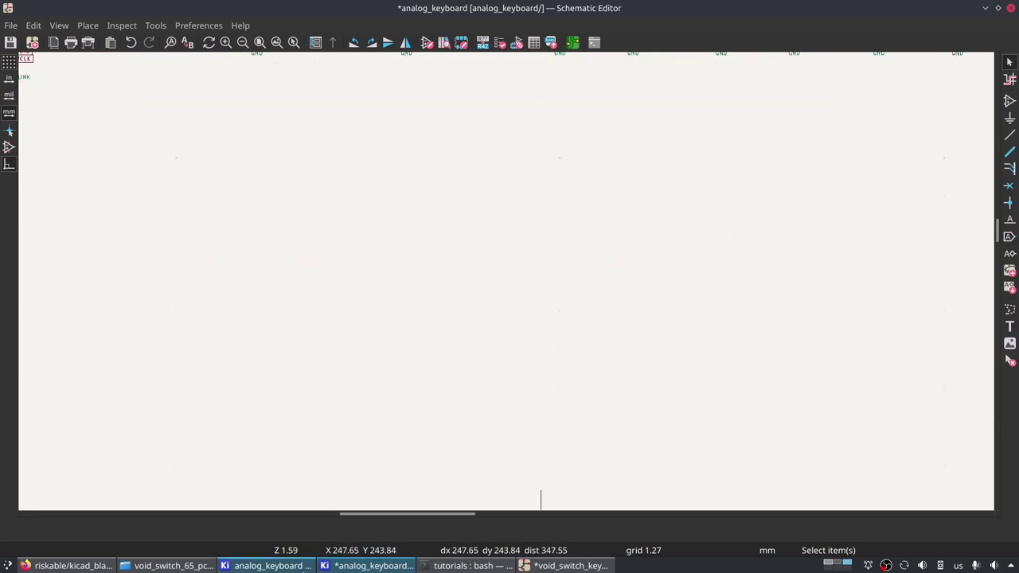
Copy all key placeholder symbols from the void_switch_keyboard schematic and paste them below the multiplexers in the analog_keyboard schematic.
{"action": "left_click", "coordinate": [369, 566]}
{"action": "left_click", "coordinate": [268, 565]}
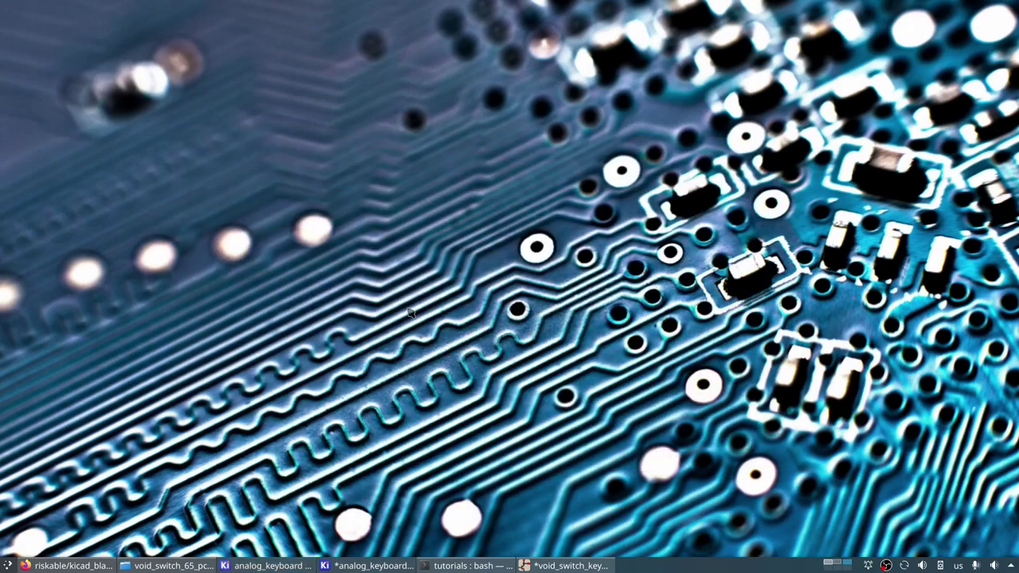
{"action": "left_click", "coordinate": [269, 565]}
{"action": "left_click", "coordinate": [567, 565]}
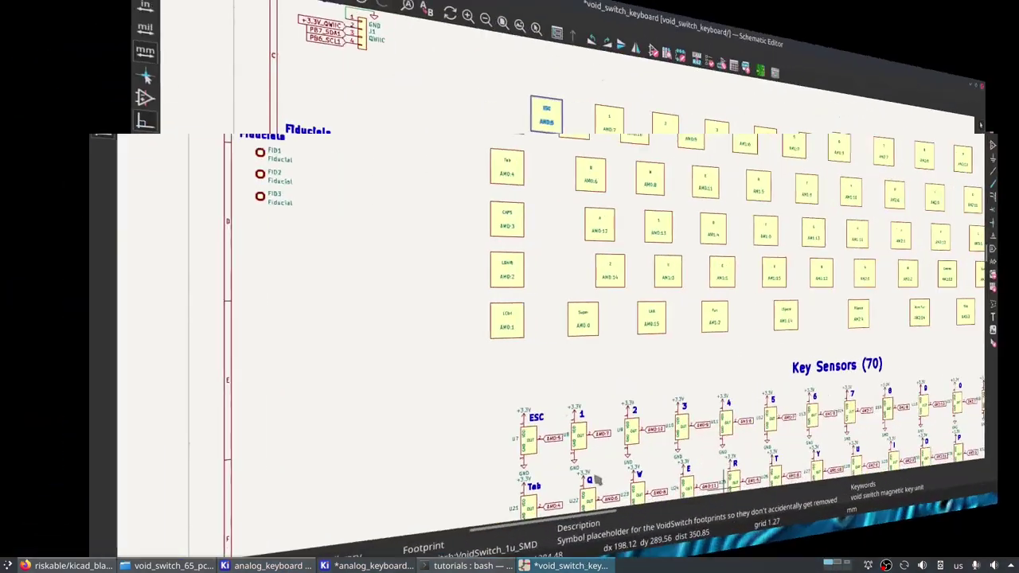
{"action": "scroll", "coordinate": [538, 261], "scroll_direction": "down", "scroll_amount": 3}
{"action": "left_click_drag", "start_coordinate": [390, 198], "coordinate": [924, 338]}
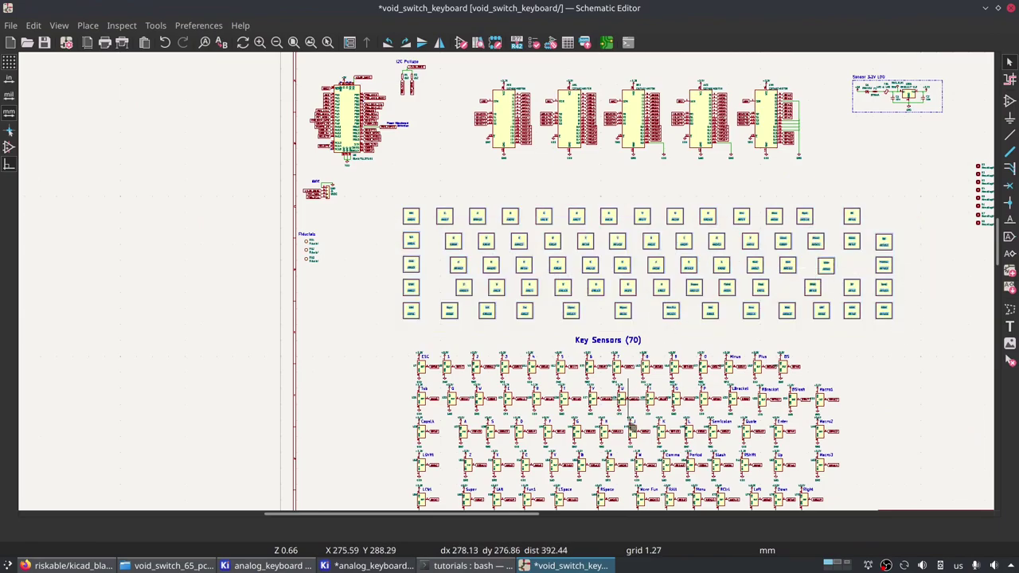
{"action": "left_click", "coordinate": [369, 565]}
{"action": "key", "text": "ctrl+v"}
{"action": "scroll", "coordinate": [413, 329], "scroll_direction": "down", "scroll_amount": 3}
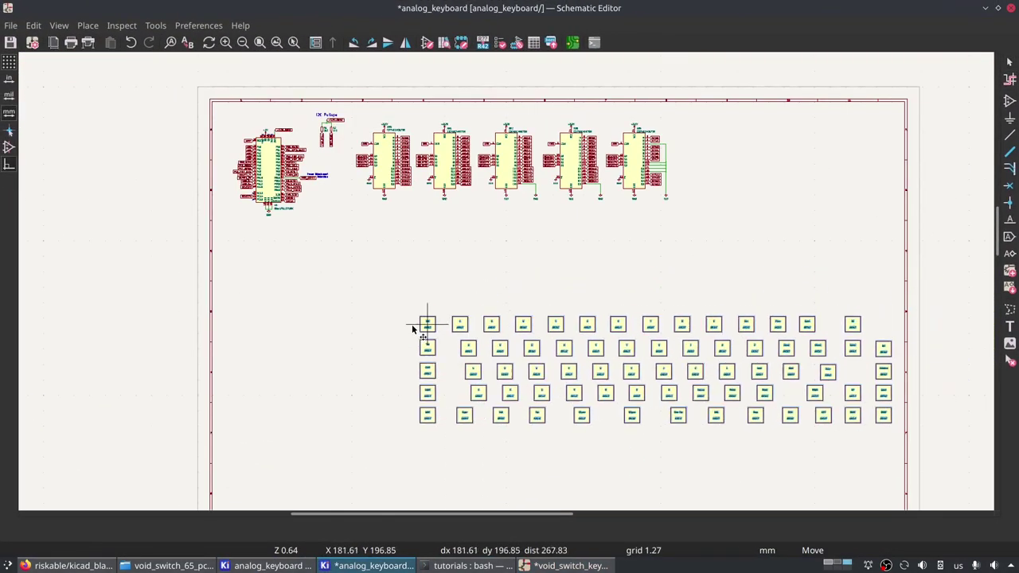
{"action": "left_click", "coordinate": [312, 283]}
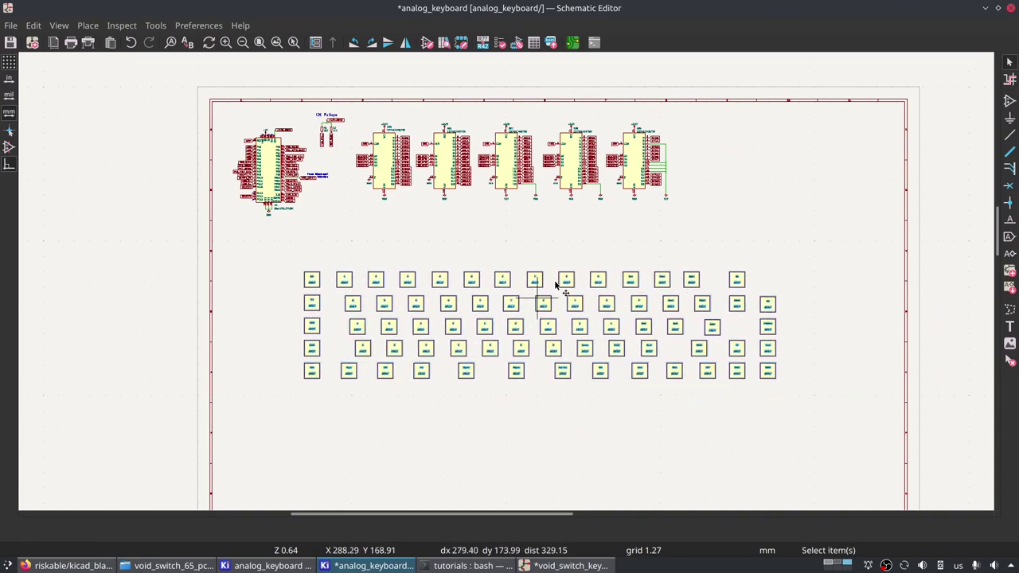
Move the pasted block of key placeholders left, close to the sheet's left border beneath the microcontroller.
{"action": "scroll", "coordinate": [552, 294], "scroll_direction": "up", "scroll_amount": 3}
{"action": "scroll", "coordinate": [469, 342], "scroll_direction": "down", "scroll_amount": 3}
{"action": "left_click_drag", "start_coordinate": [486, 311], "coordinate": [440, 288]}
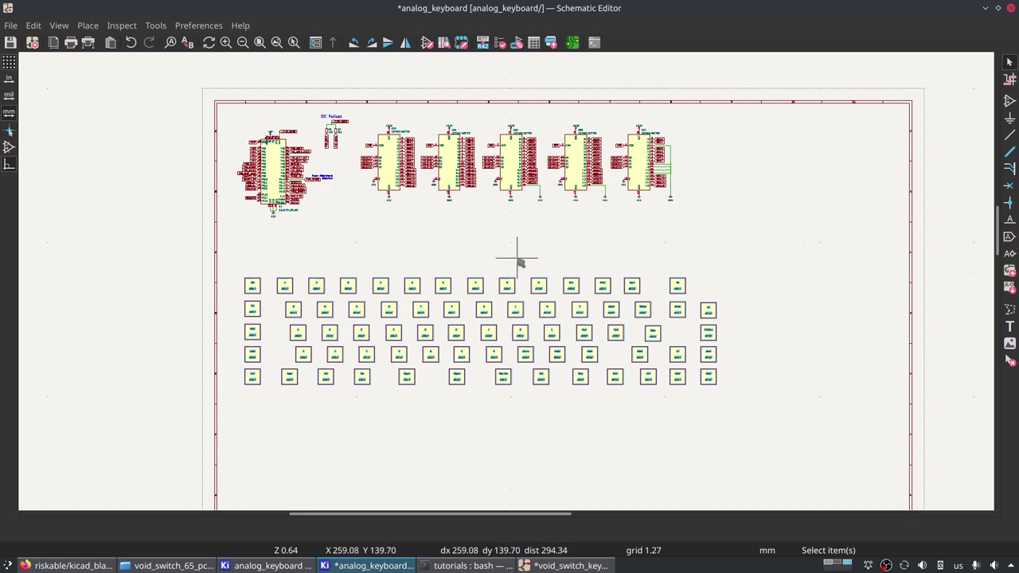
Examine the pasted key placeholders, checking the key names and AM references of the ESC, 1 and 2 keys and the remaining rows.
{"action": "scroll", "coordinate": [504, 284], "scroll_direction": "up", "scroll_amount": 2}
{"action": "scroll", "coordinate": [362, 290], "scroll_direction": "down", "scroll_amount": 1}
{"action": "left_click_drag", "start_coordinate": [180, 210], "coordinate": [916, 235]}
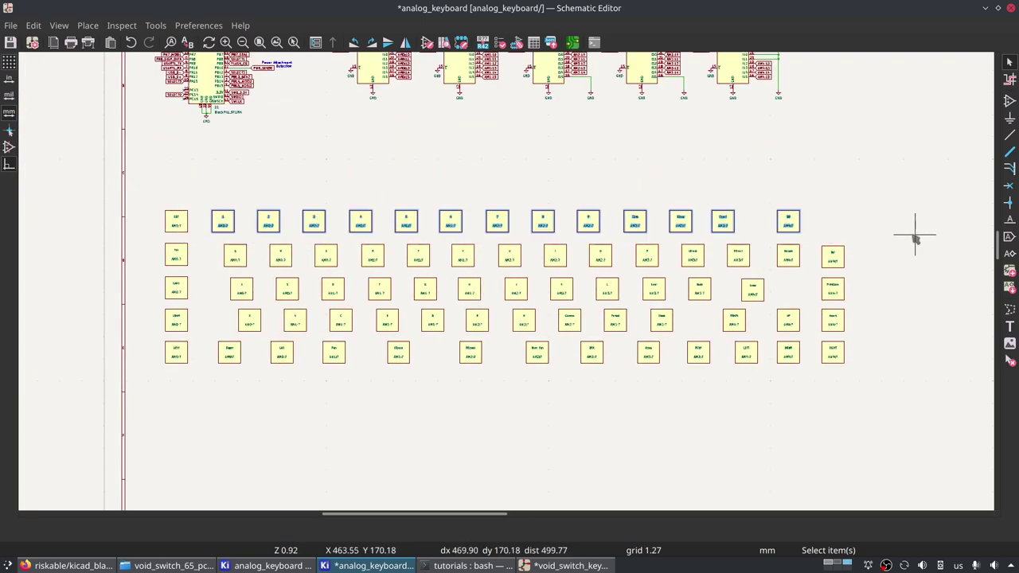
{"action": "left_click", "coordinate": [606, 368]}
{"action": "scroll", "coordinate": [606, 369], "scroll_direction": "up", "scroll_amount": 2}
{"action": "scroll", "coordinate": [510, 287], "scroll_direction": "down", "scroll_amount": 3}
{"action": "scroll", "coordinate": [594, 172], "scroll_direction": "up", "scroll_amount": 2}
{"action": "scroll", "coordinate": [505, 283], "scroll_direction": "down", "scroll_amount": 3}
{"action": "scroll", "coordinate": [547, 273], "scroll_direction": "up", "scroll_amount": 4}
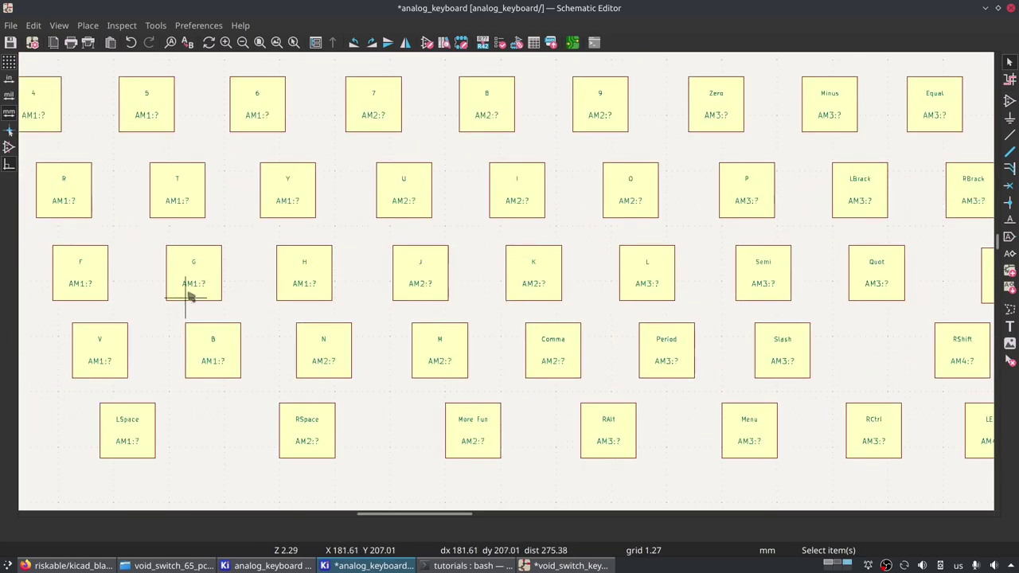
{"action": "middle_click_drag", "start_coordinate": [229, 256], "coordinate": [610, 321]}
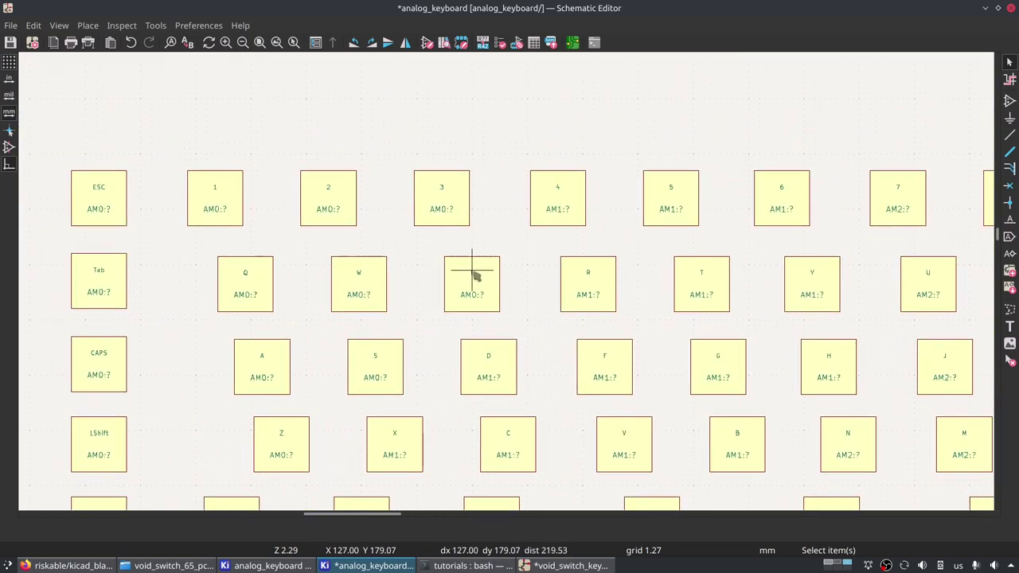
{"action": "left_click", "coordinate": [95, 213]}
{"action": "left_click", "coordinate": [224, 220]}
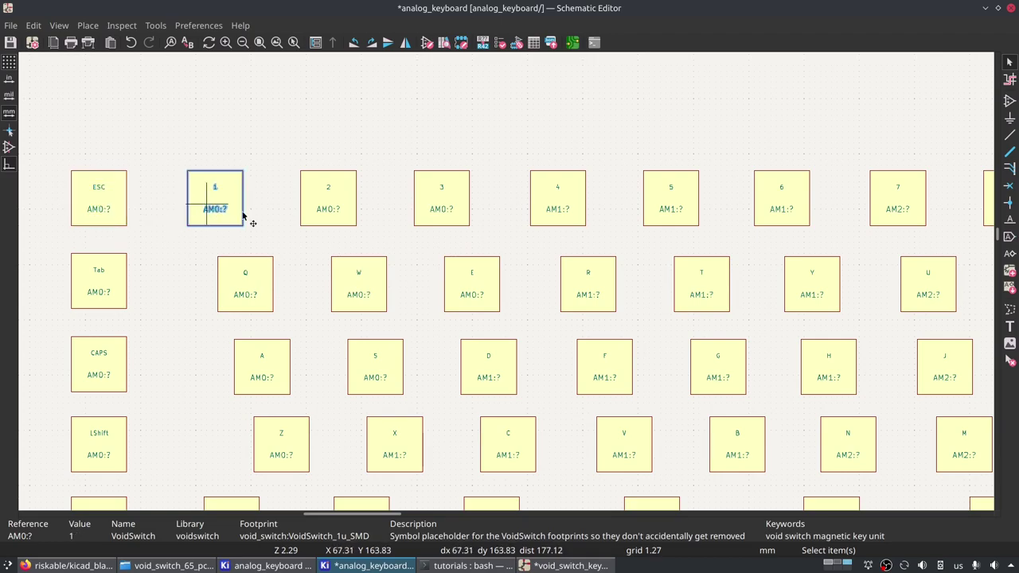
{"action": "left_click", "coordinate": [336, 209]}
{"action": "scroll", "coordinate": [505, 284], "scroll_direction": "down", "scroll_amount": 3}
{"action": "middle_click_drag", "start_coordinate": [586, 283], "coordinate": [508, 274]}
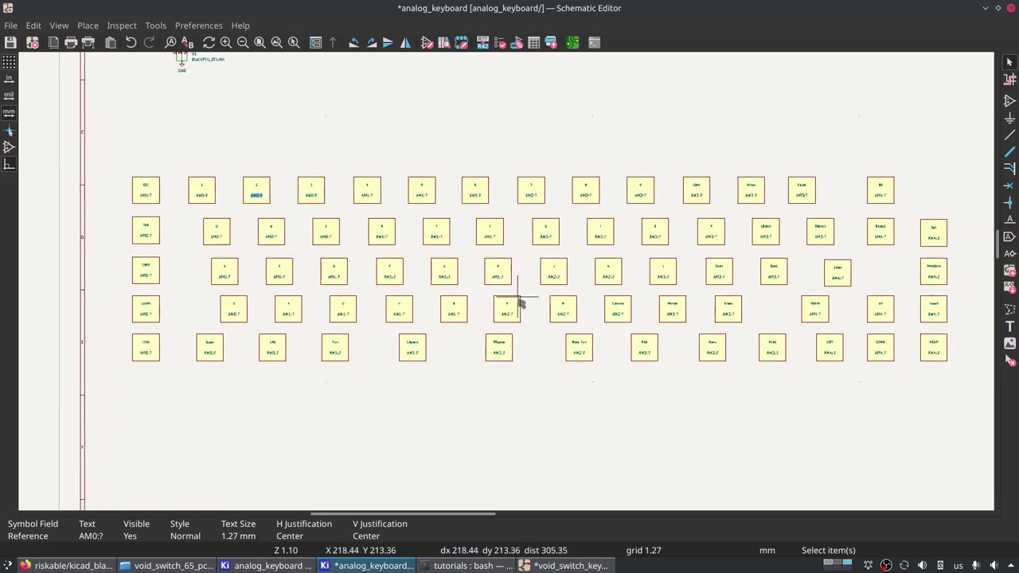
{"action": "middle_click_drag", "start_coordinate": [561, 394], "coordinate": [533, 303]}
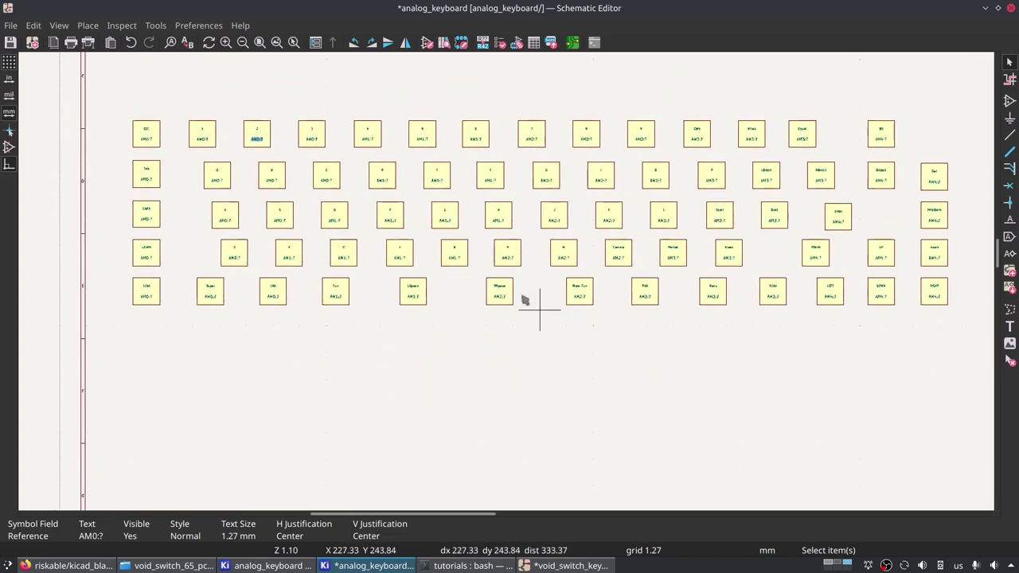
Move the whole block of key placeholders right so it is horizontally centred on the sheet below the multiplexers.
{"action": "scroll", "coordinate": [542, 287], "scroll_direction": "down", "scroll_amount": 2}
{"action": "left_click_drag", "start_coordinate": [277, 161], "coordinate": [831, 341]}
{"action": "key", "text": "m"}
{"action": "left_click", "coordinate": [532, 285]}
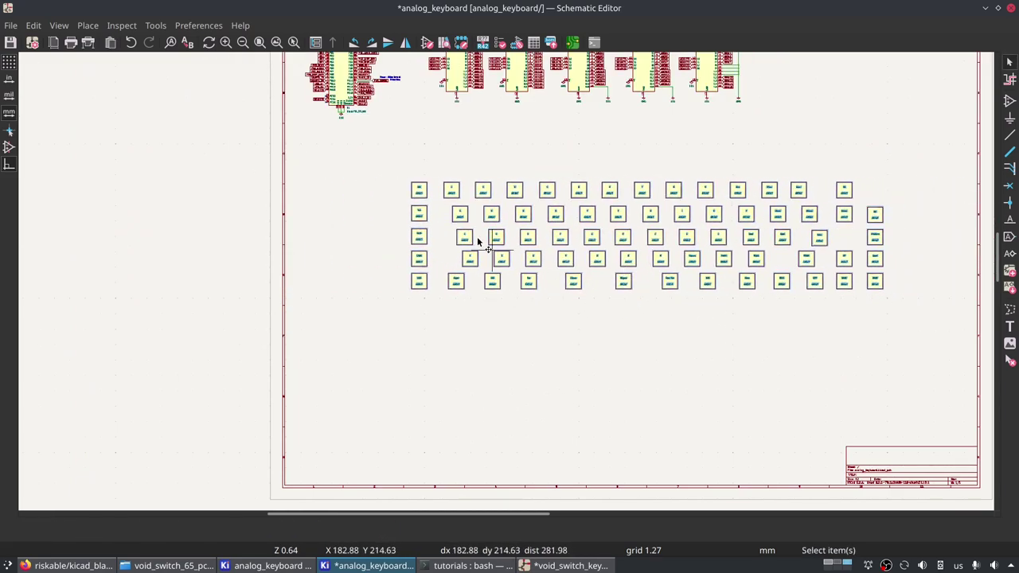
{"action": "scroll", "coordinate": [510, 286], "scroll_direction": "up", "scroll_amount": 3}
{"action": "scroll", "coordinate": [831, 317], "scroll_direction": "down", "scroll_amount": 4}
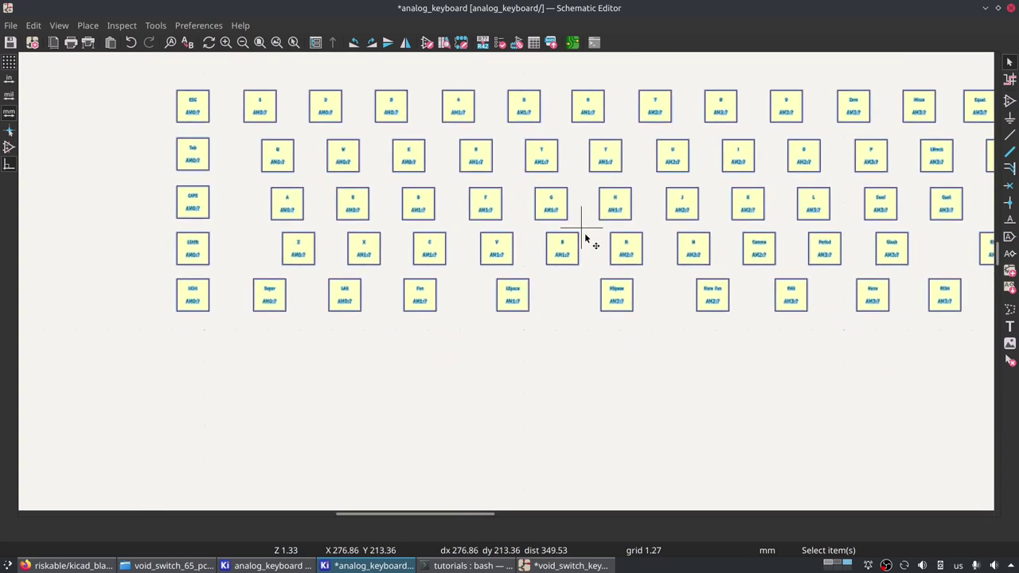
{"action": "key", "text": "m"}
{"action": "left_click", "coordinate": [494, 239]}
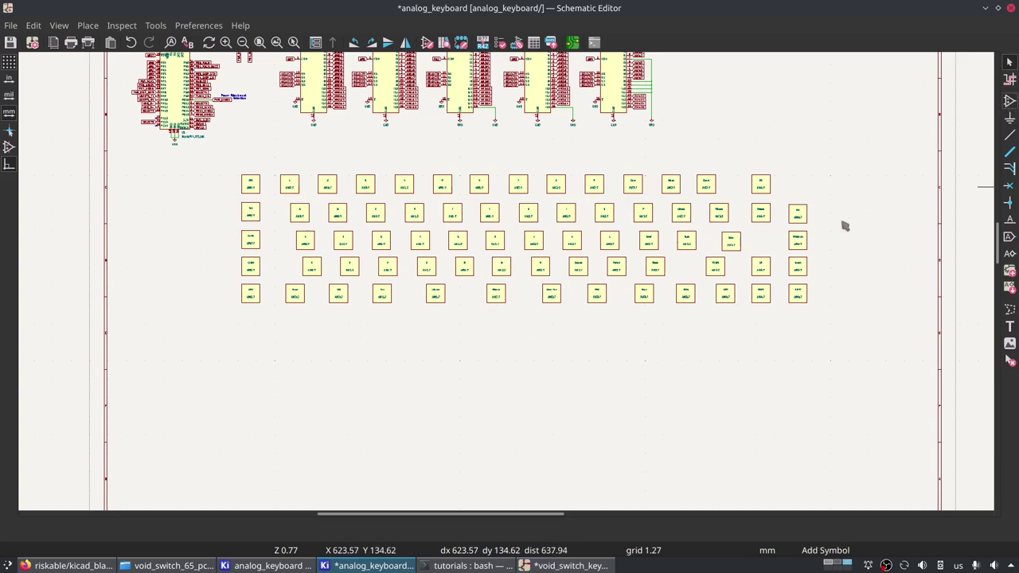
Search the symbol library for "hall" and examine the Sensor_Current hall-effect sensors, including the A1365xKTTN, A1367xKTTN and A1369xUA variants.
{"action": "left_click", "coordinate": [901, 184]}
{"action": "type", "text": "ha"}
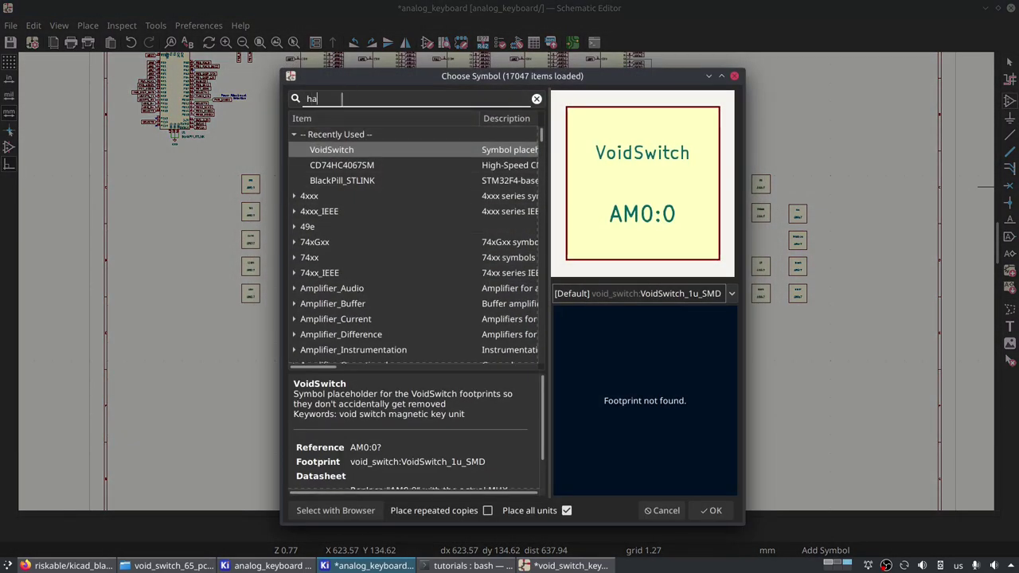
{"action": "type", "text": "ll"}
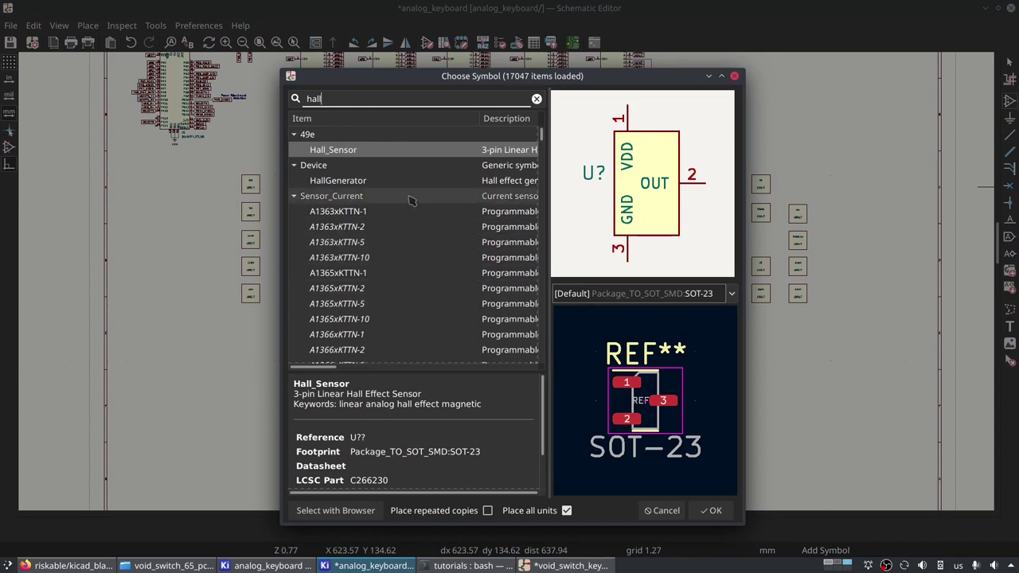
{"action": "left_click", "coordinate": [363, 230]}
{"action": "left_click", "coordinate": [379, 304]}
{"action": "left_click", "coordinate": [379, 351]}
{"action": "scroll", "coordinate": [395, 292], "scroll_direction": "down", "scroll_amount": 2}
{"action": "left_click", "coordinate": [387, 319]}
{"action": "scroll", "coordinate": [387, 322], "scroll_direction": "down", "scroll_amount": 3}
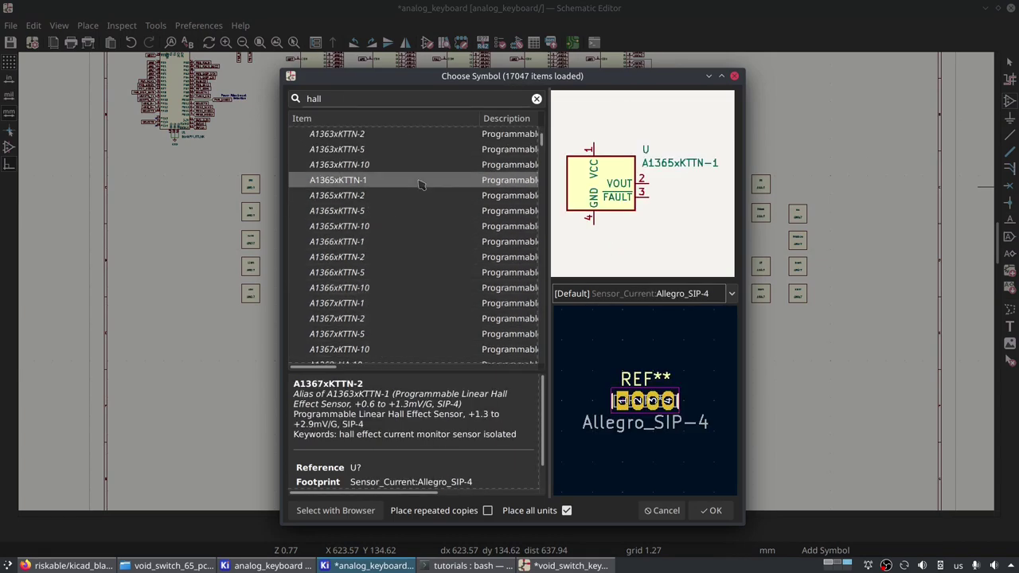
{"action": "left_click", "coordinate": [395, 286]}
{"action": "left_click", "coordinate": [395, 225]}
{"action": "left_click", "coordinate": [390, 256]}
{"action": "left_click", "coordinate": [392, 226]}
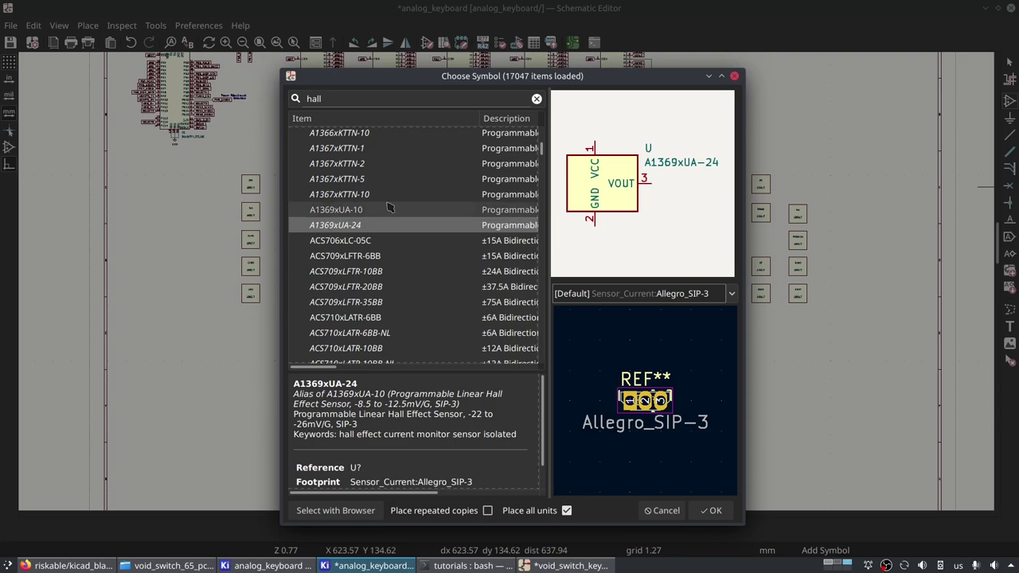
{"action": "scroll", "coordinate": [399, 251], "scroll_direction": "up", "scroll_amount": 6}
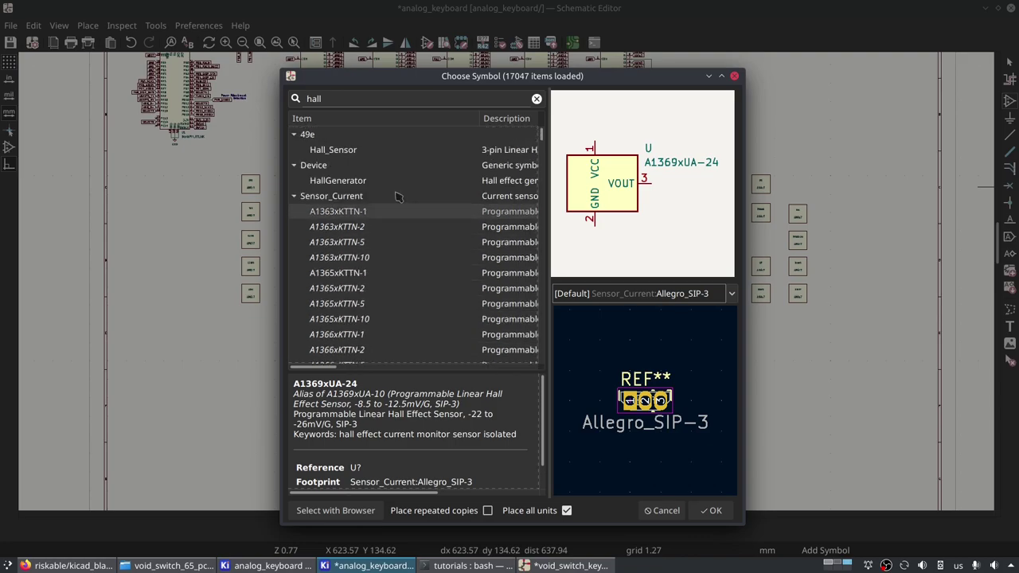
Place the Hall_Sensor symbol from the 49e library below the LCtrl key placeholder.
{"action": "left_click", "coordinate": [392, 150]}
{"action": "double_click", "coordinate": [356, 155]}
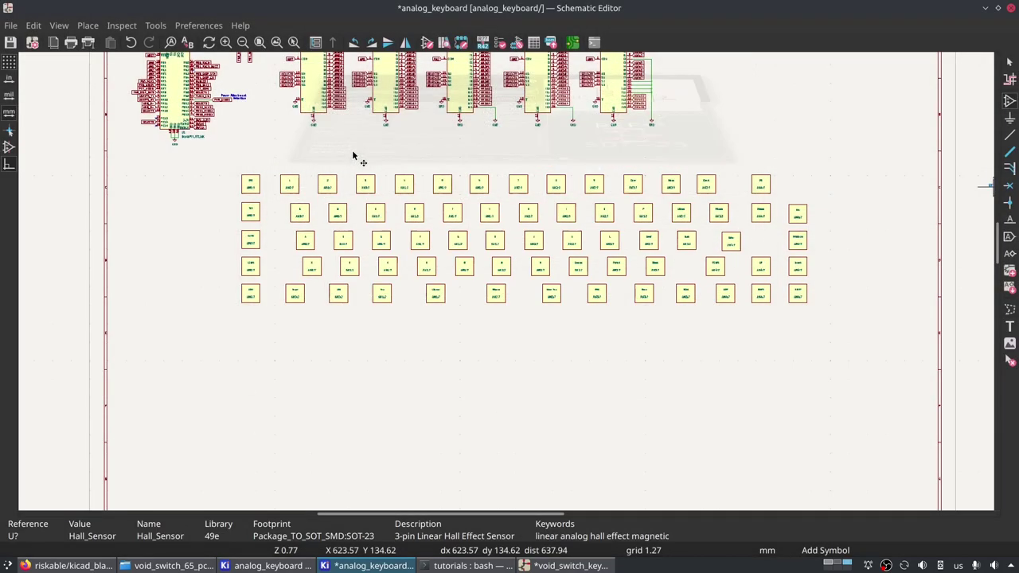
{"action": "scroll", "coordinate": [292, 417], "scroll_direction": "up", "scroll_amount": 2}
{"action": "left_click", "coordinate": [472, 194]}
Copy the +3.3V power symbol from the AM0 multiplexer and attach the copy to the hall sensor's VDD pin.
{"action": "scroll", "coordinate": [528, 291], "scroll_direction": "down", "scroll_amount": 2}
{"action": "scroll", "coordinate": [503, 148], "scroll_direction": "up", "scroll_amount": 2}
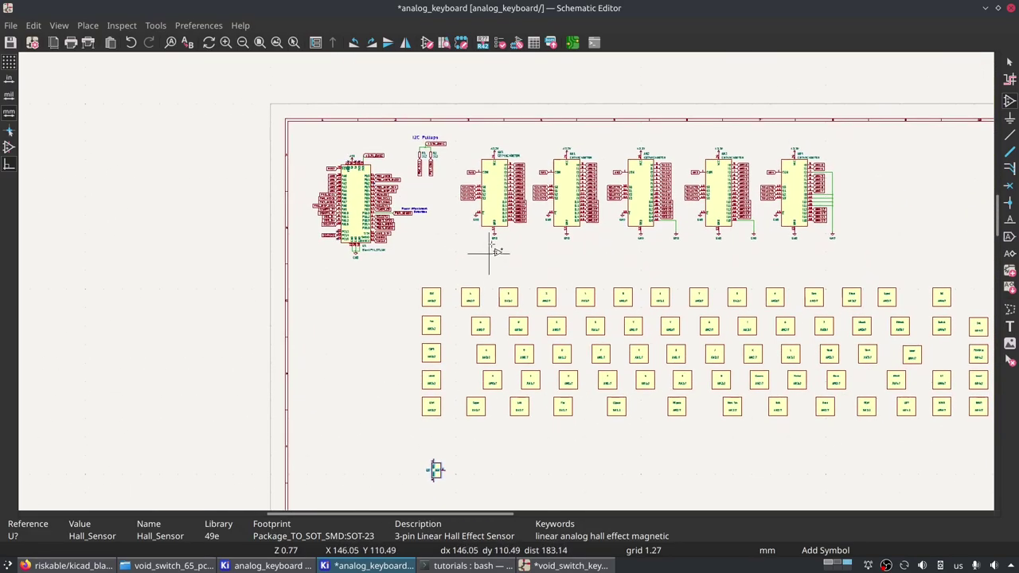
{"action": "left_click", "coordinate": [490, 195]}
{"action": "key", "text": "Escape"}
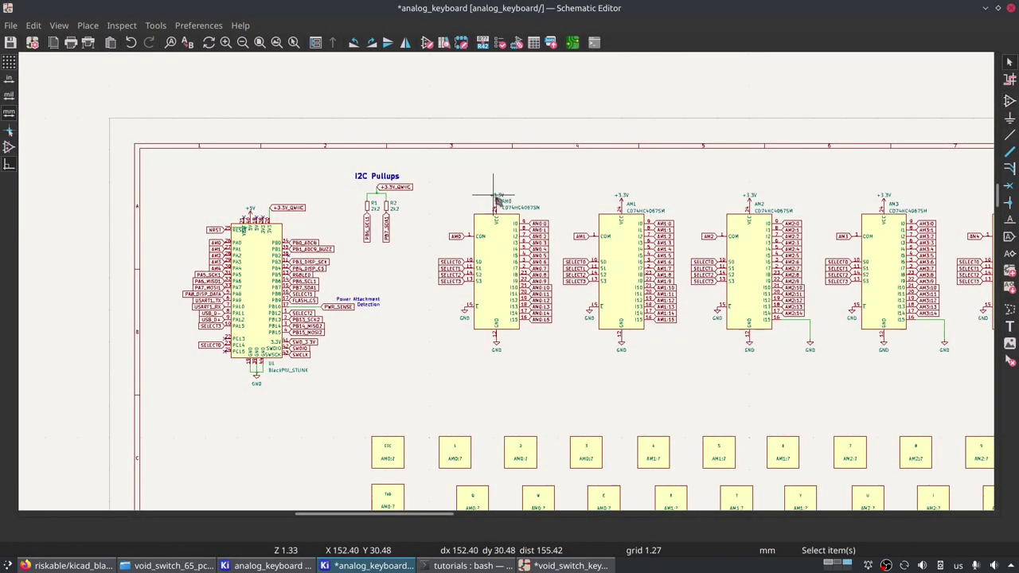
{"action": "left_click", "coordinate": [502, 205]}
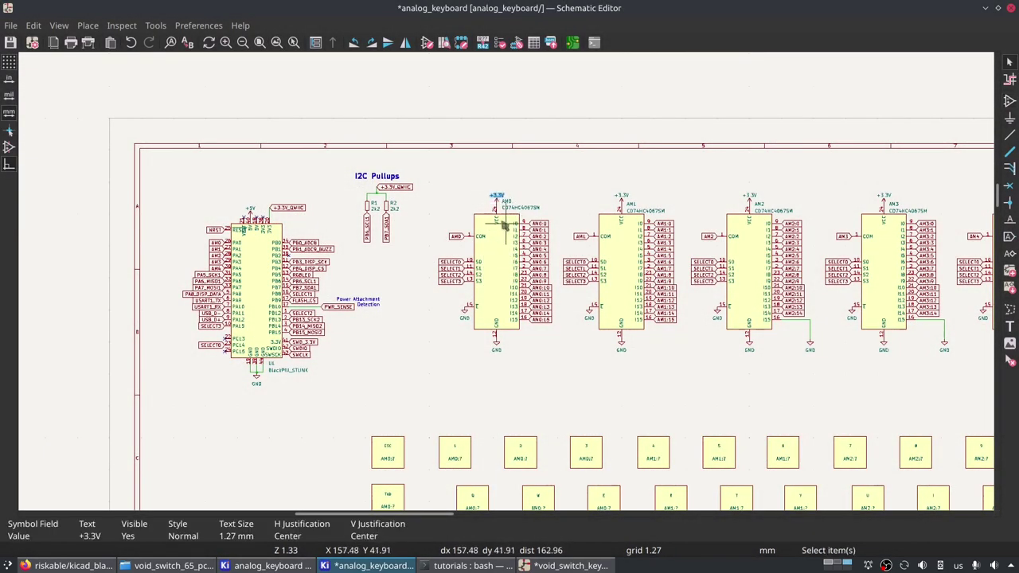
{"action": "scroll", "coordinate": [507, 226], "scroll_direction": "up", "scroll_amount": 4}
{"action": "left_click", "coordinate": [526, 243]}
{"action": "scroll", "coordinate": [517, 319], "scroll_direction": "down", "scroll_amount": 4}
{"action": "scroll", "coordinate": [503, 216], "scroll_direction": "down", "scroll_amount": 5}
{"action": "scroll", "coordinate": [493, 359], "scroll_direction": "up", "scroll_amount": 3}
{"action": "key", "text": "m"}
{"action": "left_click", "coordinate": [548, 368]}
Copy the GND symbol from beneath the BlackPill microcontroller and attach the copy to the hall sensor's GND pin.
{"action": "scroll", "coordinate": [480, 278], "scroll_direction": "down", "scroll_amount": 3}
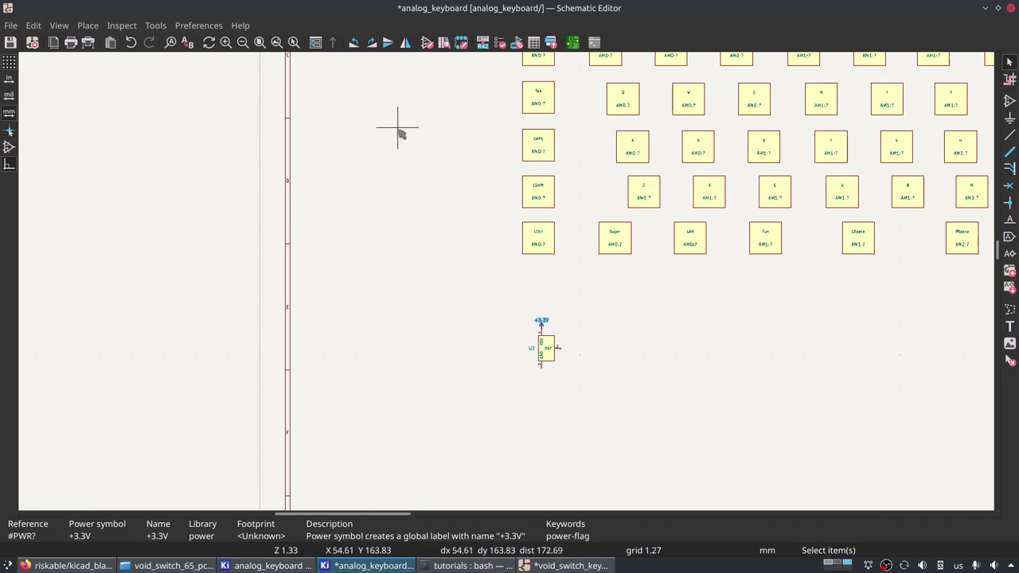
{"action": "middle_click_drag", "start_coordinate": [405, 130], "coordinate": [358, 344]}
{"action": "left_click", "coordinate": [368, 172]}
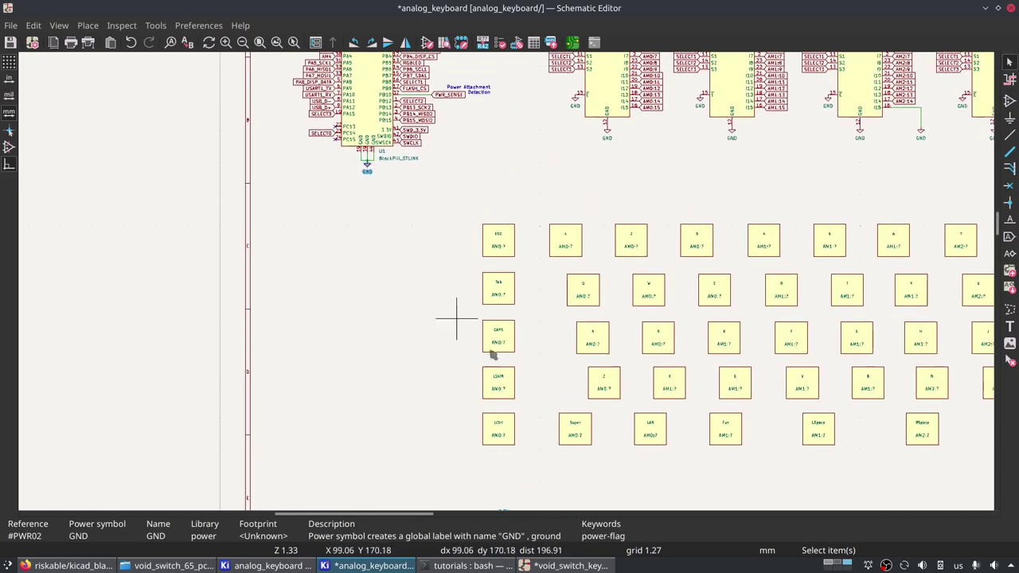
{"action": "middle_click_drag", "start_coordinate": [480, 344], "coordinate": [530, 118]}
{"action": "key", "text": "ctrl+v"}
{"action": "scroll", "coordinate": [502, 274], "scroll_direction": "up", "scroll_amount": 5}
{"action": "left_click", "coordinate": [494, 265]}
Place an extra GND symbol from the power library beside the hall sensor and delete it again.
{"action": "left_click", "coordinate": [1011, 120]}
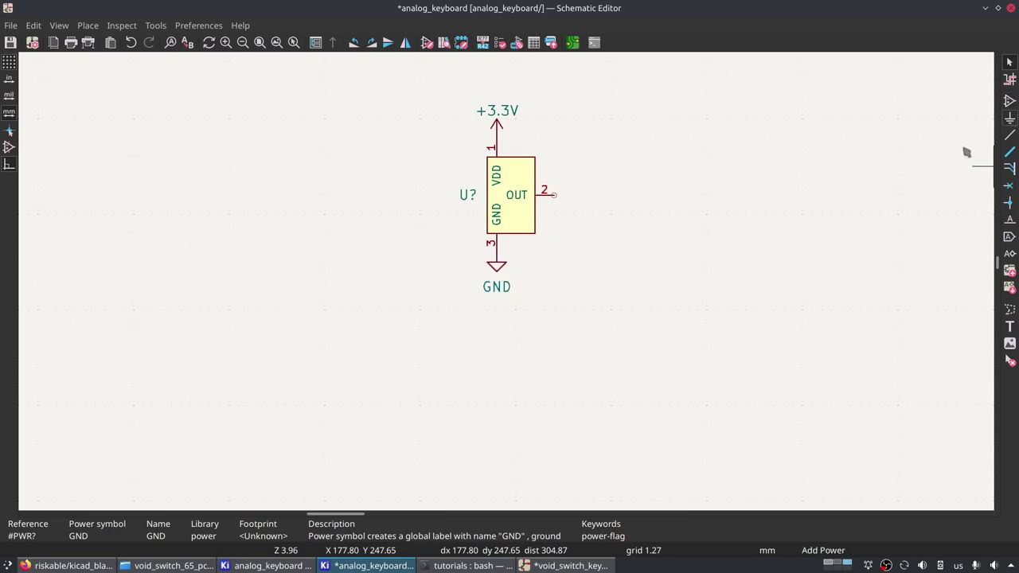
{"action": "type", "text": "gnd"}
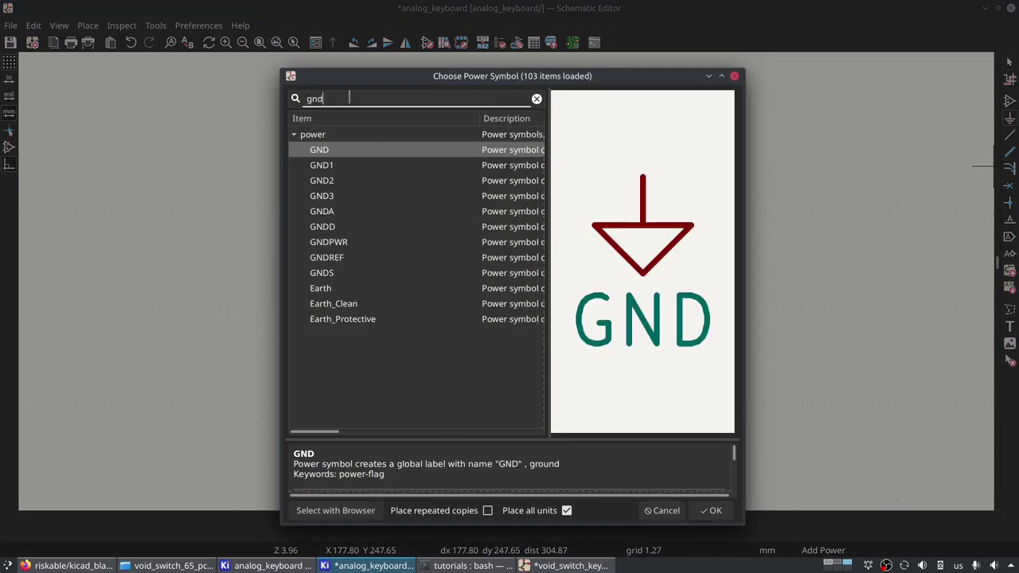
{"action": "double_click", "coordinate": [351, 155]}
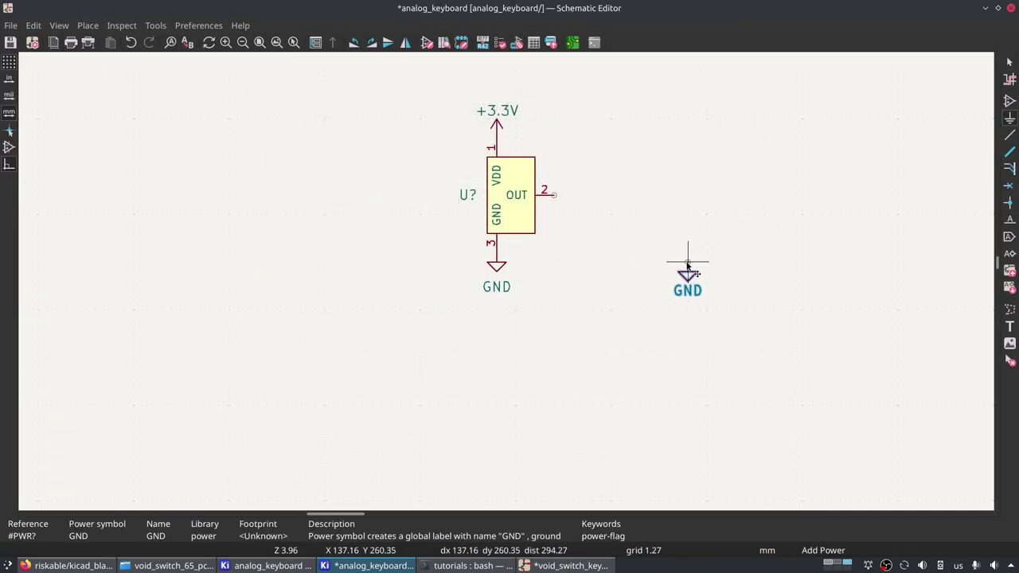
{"action": "left_click", "coordinate": [688, 263]}
{"action": "left_click_drag", "start_coordinate": [658, 236], "coordinate": [784, 350]}
{"action": "key", "text": "Delete"}
Copy the AM0:5 global label from the AM0 multiplexer and attach the copy to the hall sensor's OUT pin.
{"action": "middle_click_drag", "start_coordinate": [553, 283], "coordinate": [556, 418]}
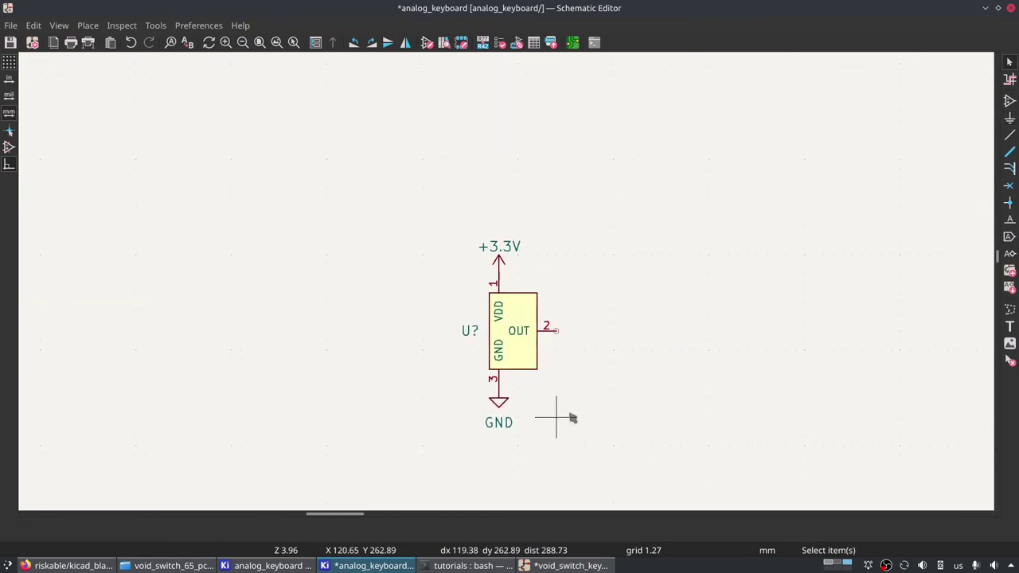
{"action": "scroll", "coordinate": [576, 316], "scroll_direction": "down", "scroll_amount": 5}
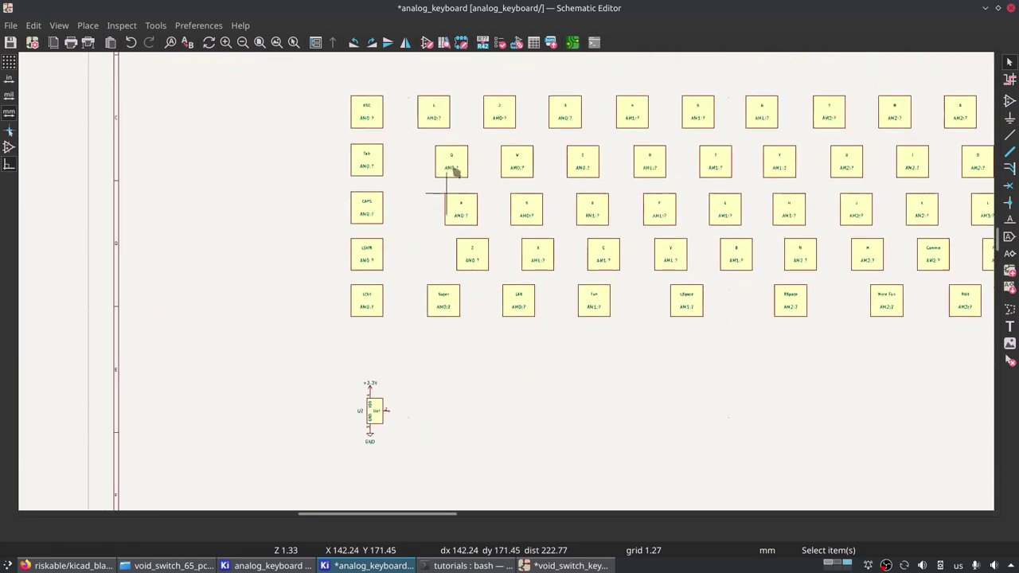
{"action": "scroll", "coordinate": [464, 193], "scroll_direction": "up", "scroll_amount": 5}
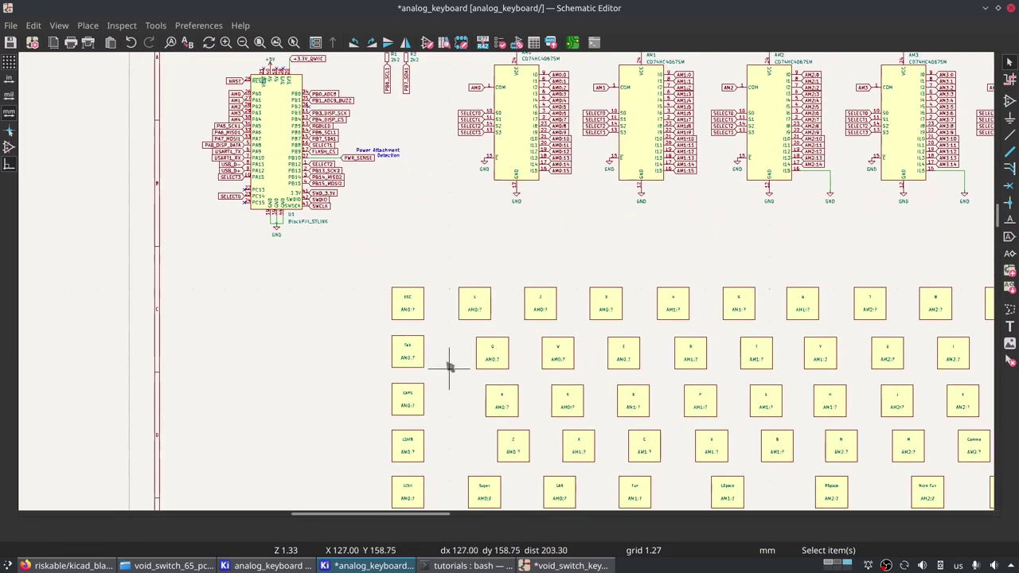
{"action": "scroll", "coordinate": [407, 310], "scroll_direction": "up", "scroll_amount": 3}
{"action": "scroll", "coordinate": [510, 238], "scroll_direction": "up", "scroll_amount": 5, "text": "ctrl"}
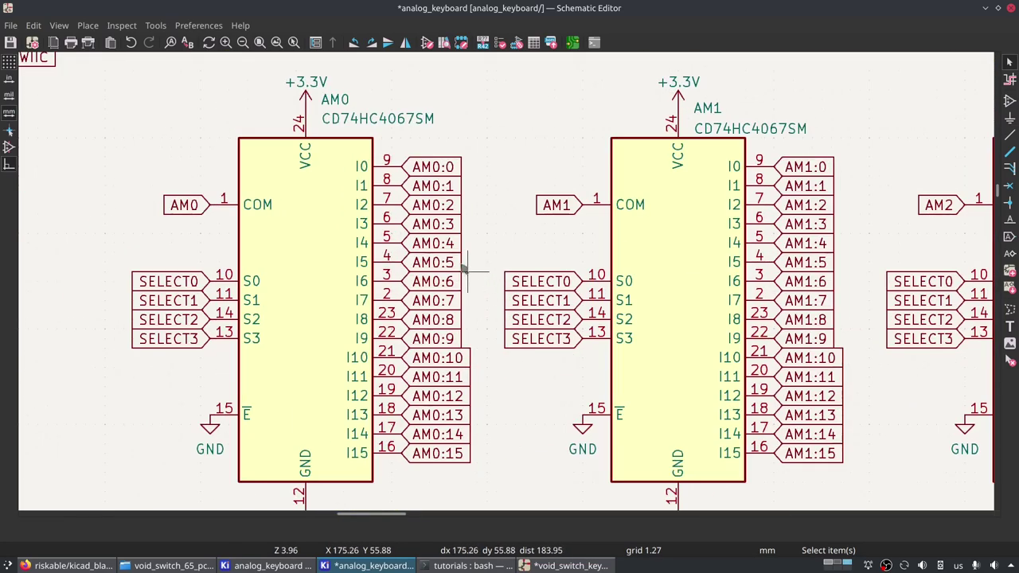
{"action": "left_click", "coordinate": [438, 268]}
{"action": "scroll", "coordinate": [481, 334], "scroll_direction": "down", "scroll_amount": 5, "text": "ctrl"}
{"action": "scroll", "coordinate": [395, 301], "scroll_direction": "down", "scroll_amount": 5}
{"action": "scroll", "coordinate": [508, 283], "scroll_direction": "up", "scroll_amount": 5, "text": "ctrl"}
{"action": "key", "text": "ctrl+v"}
{"action": "scroll", "coordinate": [508, 282], "scroll_direction": "up", "scroll_amount": 1, "text": "ctrl"}
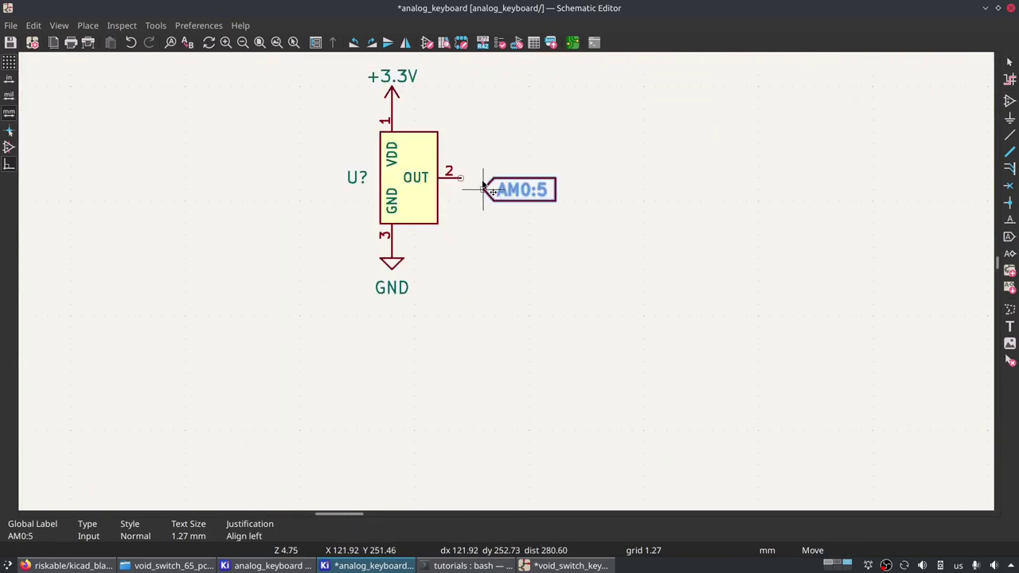
{"action": "left_click", "coordinate": [462, 188]}
{"action": "scroll", "coordinate": [669, 307], "scroll_direction": "up", "scroll_amount": 3}
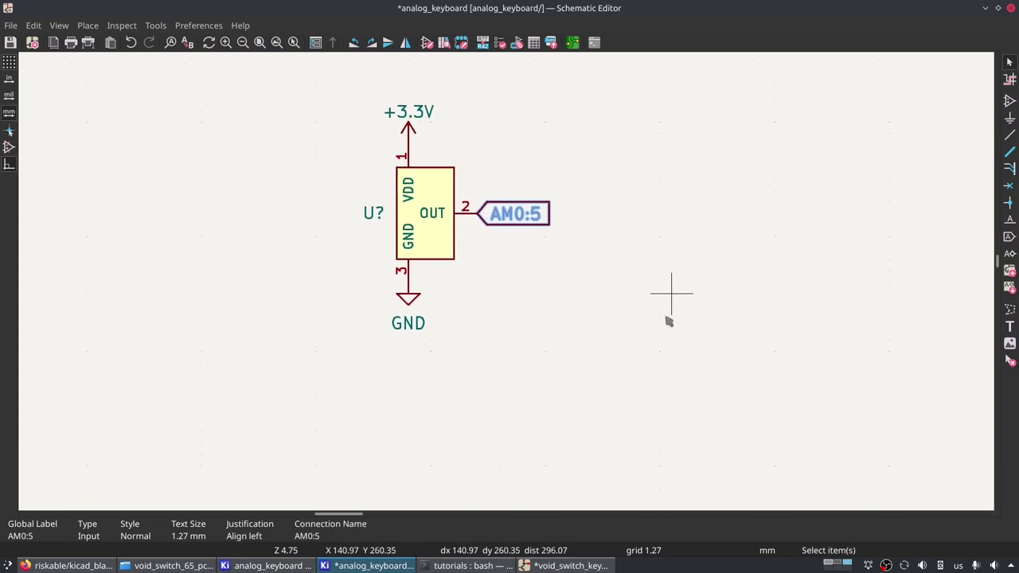
Add the graphic text "ESC" with a text size of 3 mm just above the hall sensor.
{"action": "scroll", "coordinate": [493, 227], "scroll_direction": "down", "scroll_amount": 4, "text": "ctrl"}
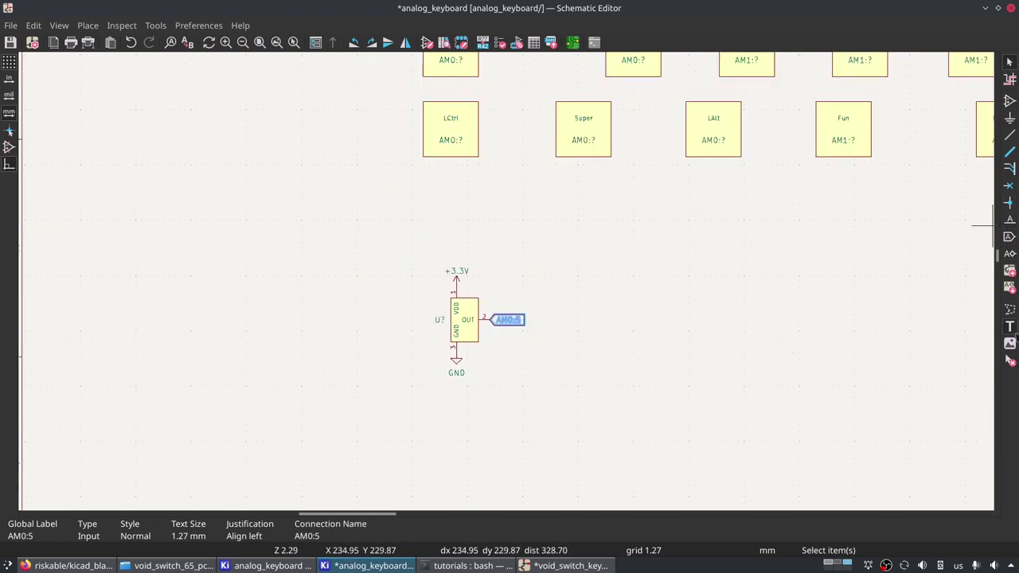
{"action": "left_click", "coordinate": [1010, 327]}
{"action": "left_click", "coordinate": [841, 312]}
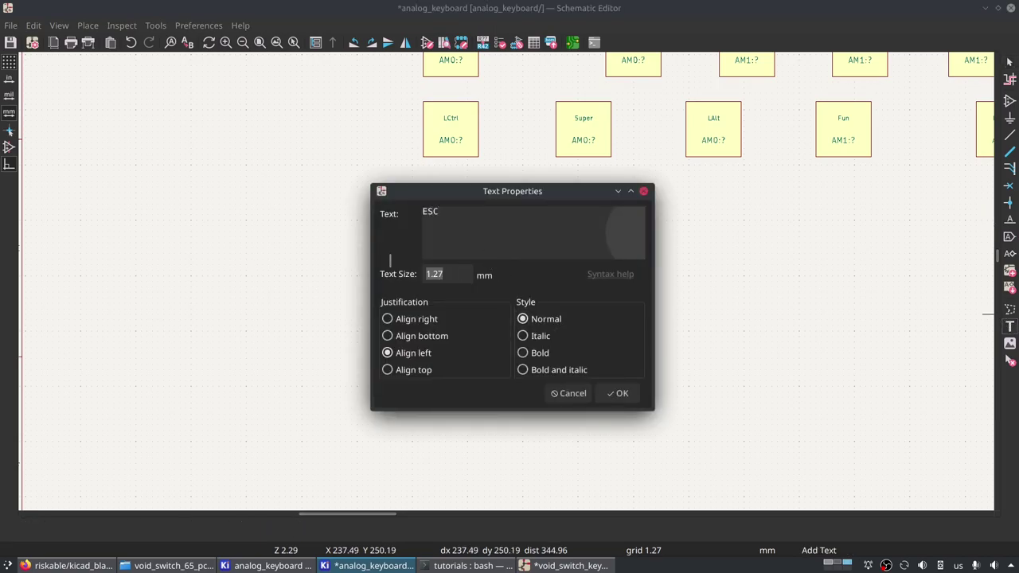
{"action": "type", "text": "3"}
{"action": "left_click", "coordinate": [618, 393]}
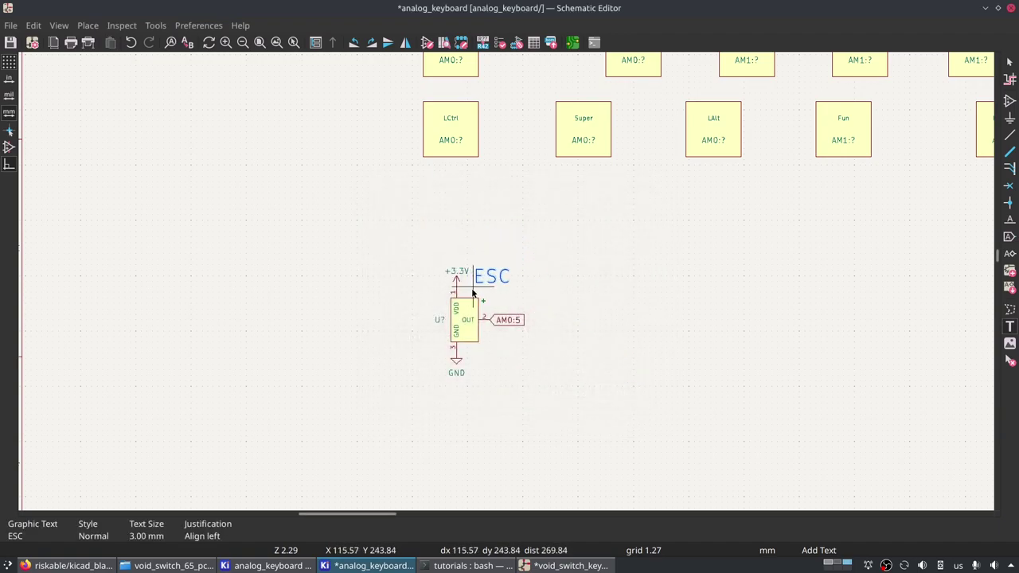
{"action": "left_click", "coordinate": [484, 298]}
{"action": "left_click", "coordinate": [603, 375]}
{"action": "key", "text": "Escape"}
{"action": "key", "text": "Escape"}
Make the ESC text bold and save the schematic.
{"action": "left_click", "coordinate": [502, 284]}
{"action": "key", "text": "e"}
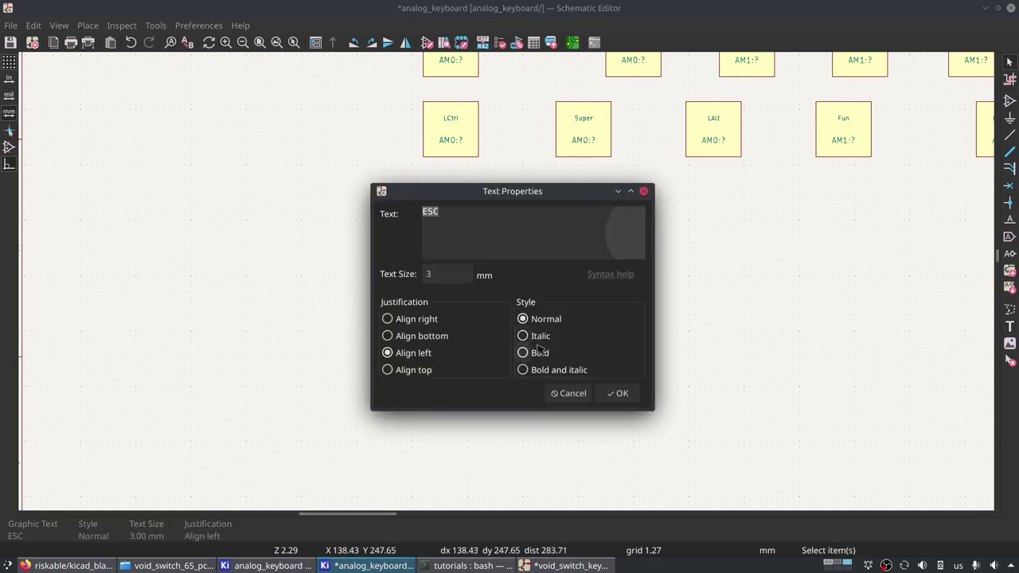
{"action": "left_click", "coordinate": [618, 394]}
{"action": "scroll", "coordinate": [511, 284], "scroll_direction": "down", "scroll_amount": 2}
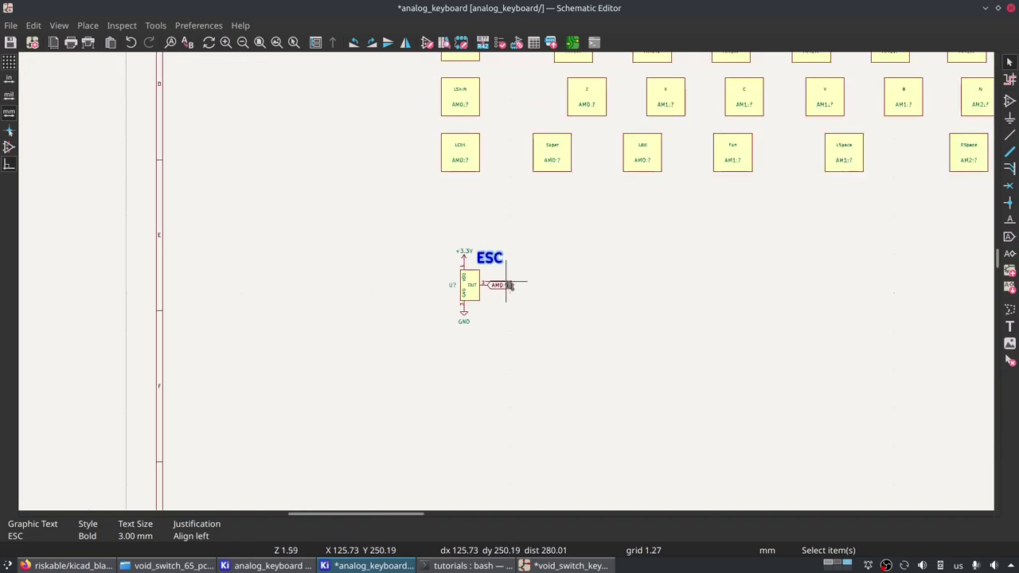
{"action": "key", "text": "ctrl+s"}
Examine the footprint assignment in the ESC key placeholder's symbol properties, leaving the properties without changes.
{"action": "scroll", "coordinate": [557, 294], "scroll_direction": "down", "scroll_amount": 3}
{"action": "scroll", "coordinate": [521, 283], "scroll_direction": "up", "scroll_amount": 2}
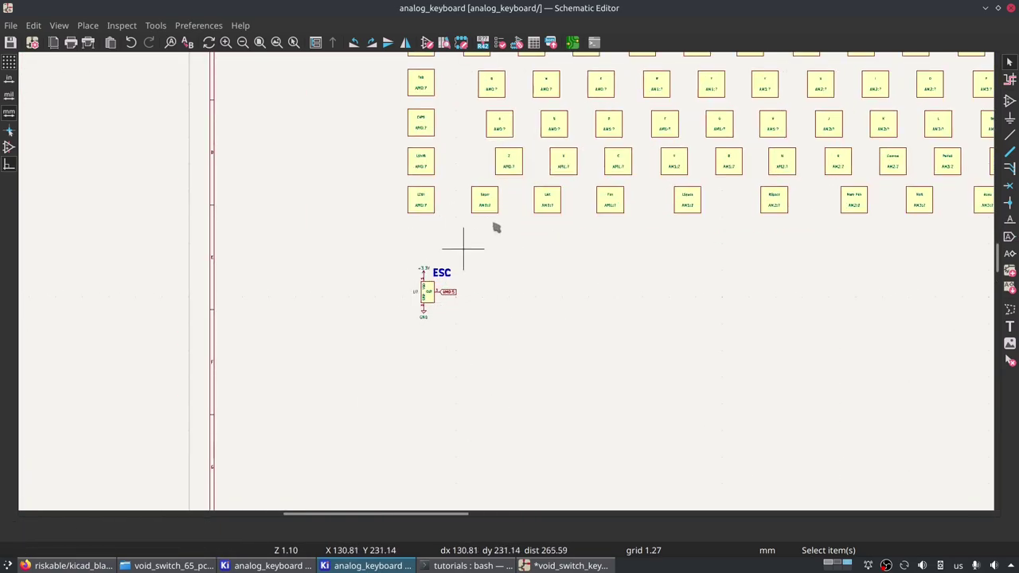
{"action": "scroll", "coordinate": [485, 241], "scroll_direction": "right", "scroll_amount": 3}
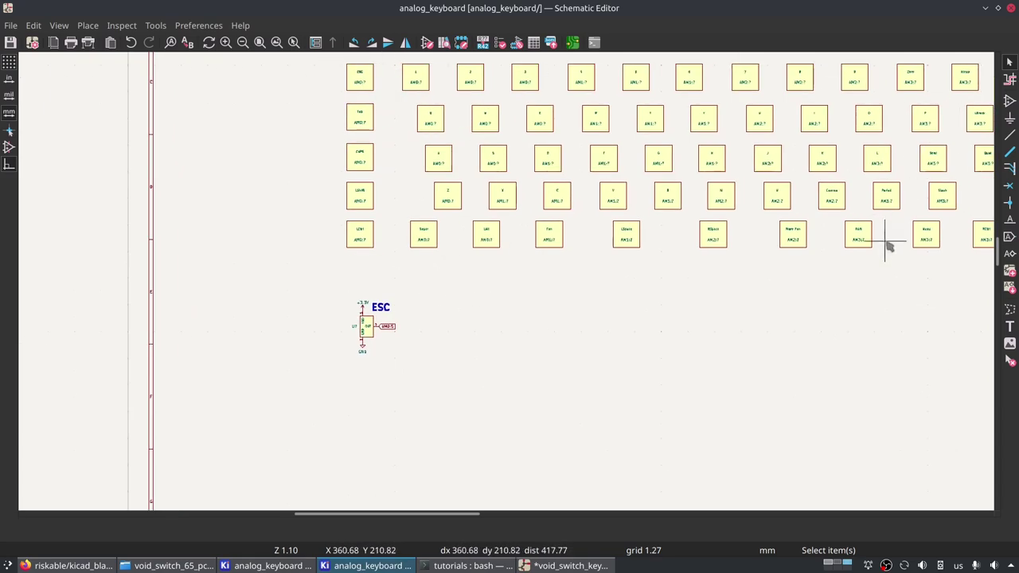
{"action": "middle_click_drag", "start_coordinate": [888, 243], "coordinate": [671, 322]}
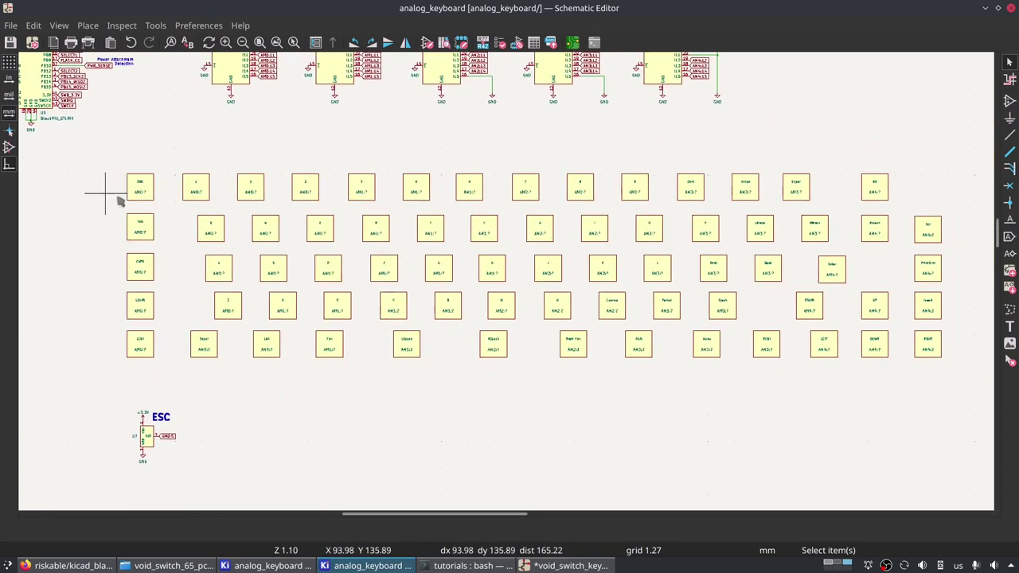
{"action": "left_click", "coordinate": [141, 188]}
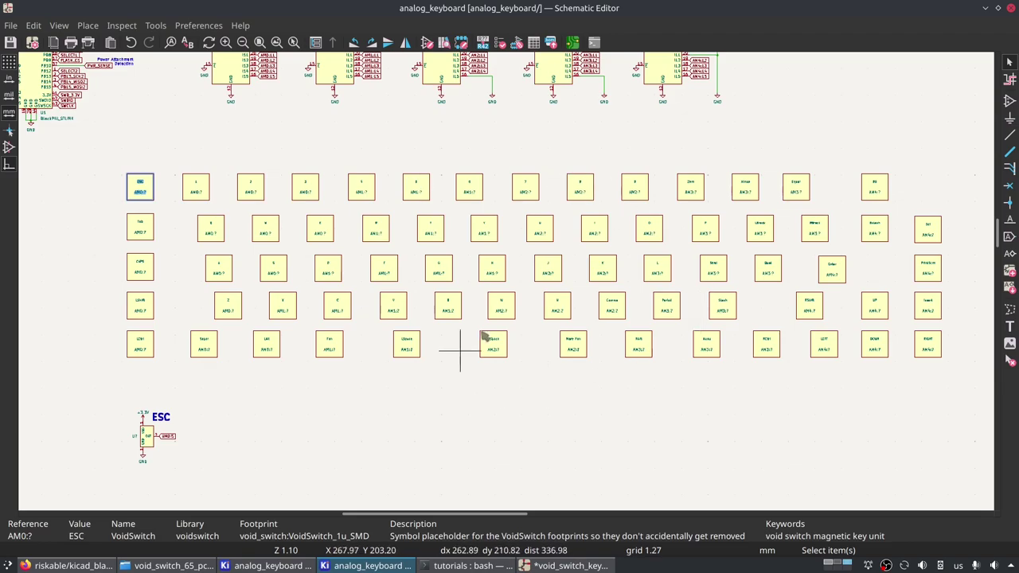
{"action": "middle_click_drag", "start_coordinate": [287, 296], "coordinate": [497, 260]}
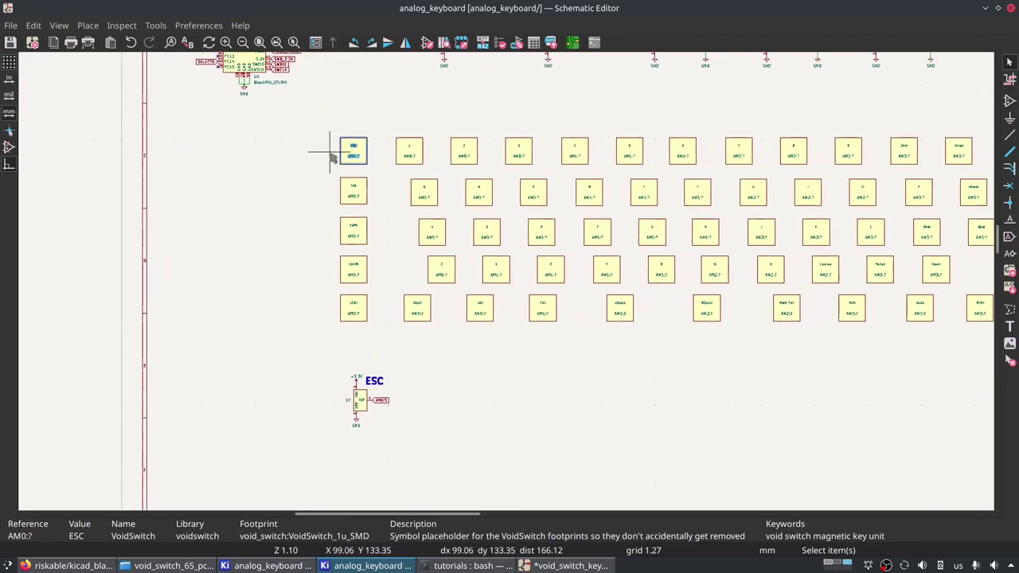
{"action": "key", "text": "e"}
{"action": "left_click", "coordinate": [365, 250]}
{"action": "left_click", "coordinate": [363, 252]}
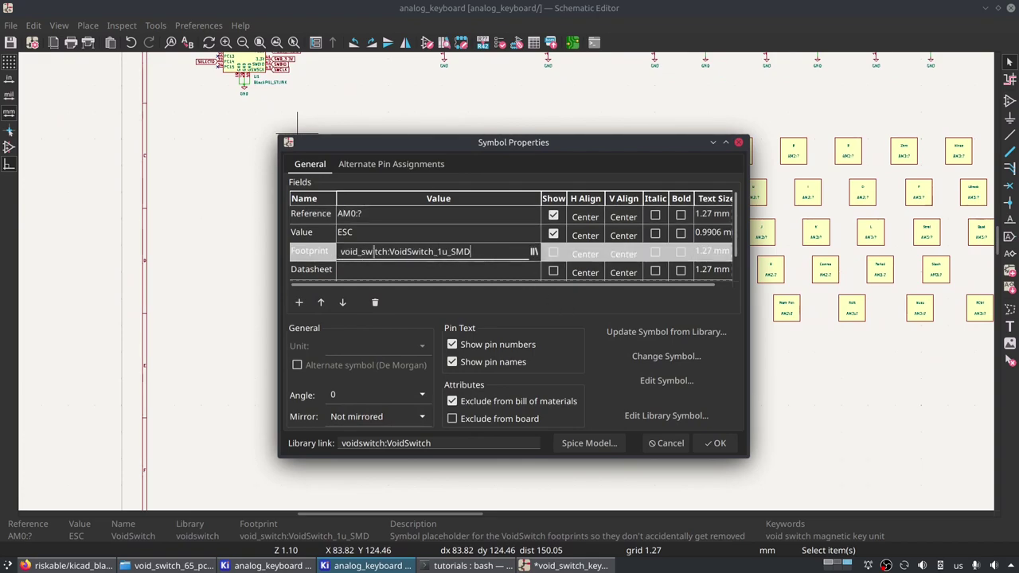
{"action": "left_click_drag", "start_coordinate": [484, 252], "coordinate": [327, 260]}
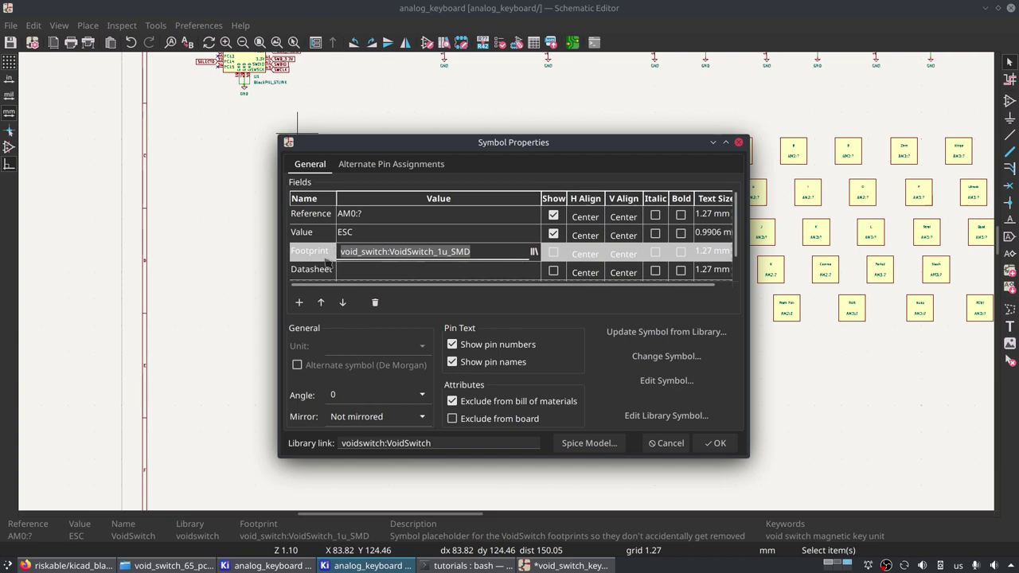
{"action": "left_click", "coordinate": [440, 252]}
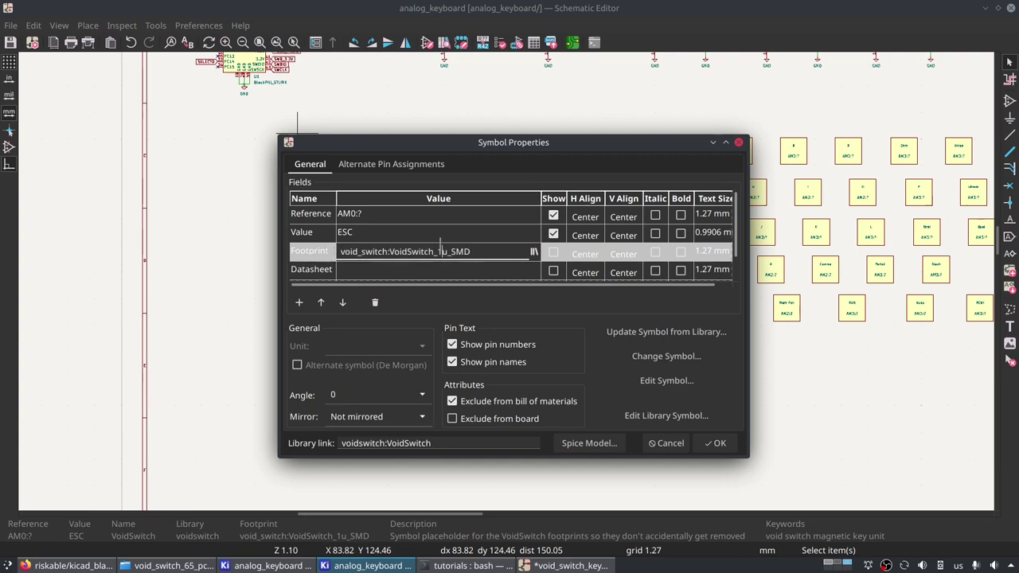
{"action": "double_click", "coordinate": [481, 251]}
{"action": "left_click", "coordinate": [667, 443]}
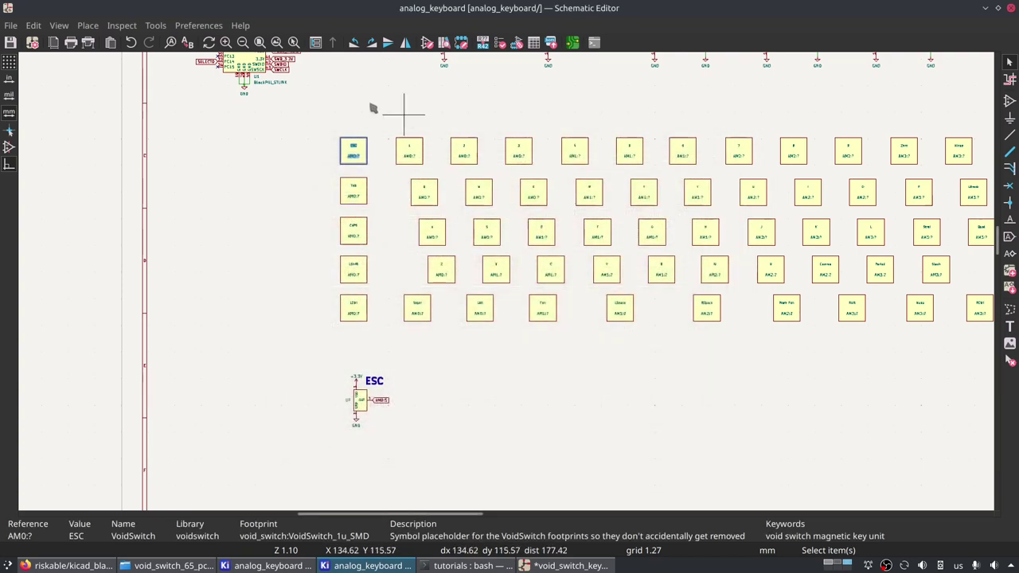
Check all the key placeholders and the footprint field of the ESC placeholder, closing its symbol properties without changes.
{"action": "left_click_drag", "start_coordinate": [326, 106], "coordinate": [929, 346]}
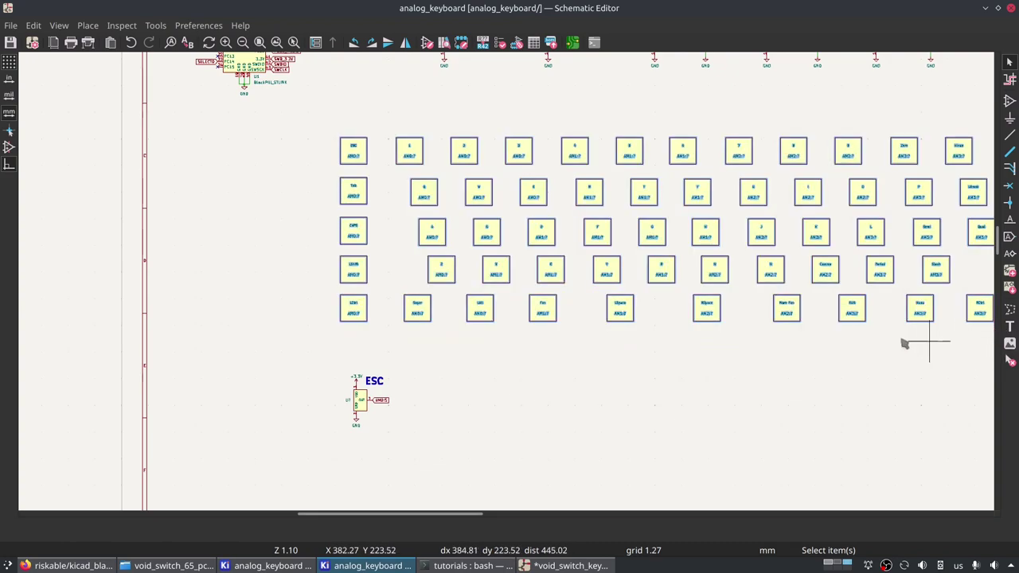
{"action": "scroll", "coordinate": [597, 287], "scroll_direction": "down", "scroll_amount": 4}
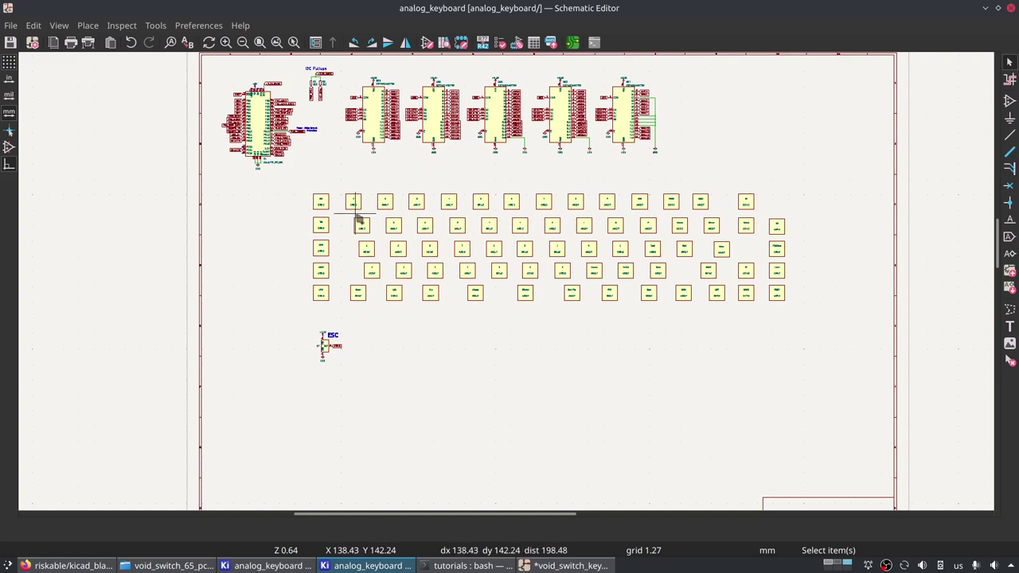
{"action": "left_click_drag", "start_coordinate": [303, 191], "coordinate": [821, 308]}
{"action": "double_click", "coordinate": [332, 203]}
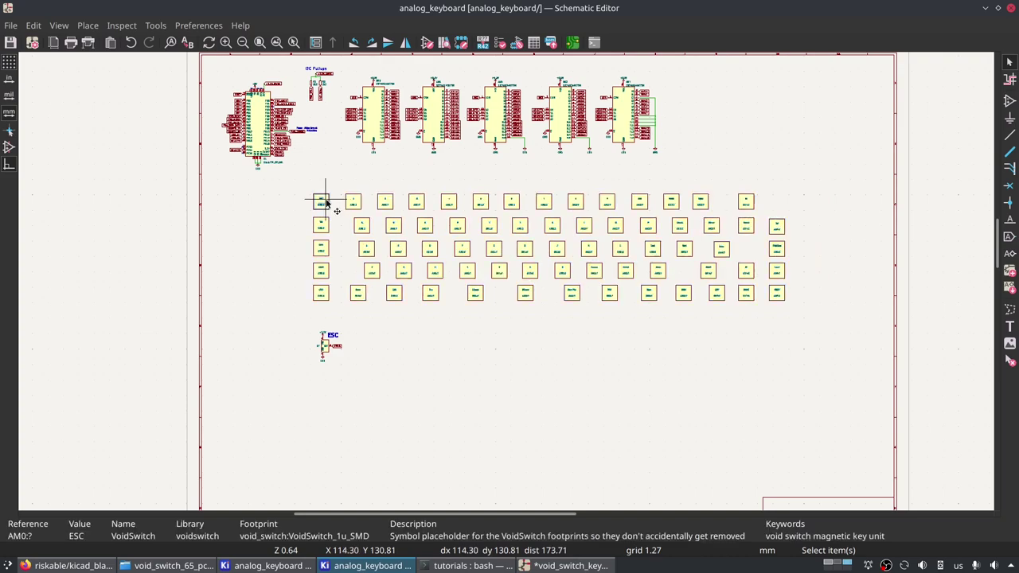
{"action": "left_click", "coordinate": [495, 252]}
{"action": "left_click", "coordinate": [494, 250]}
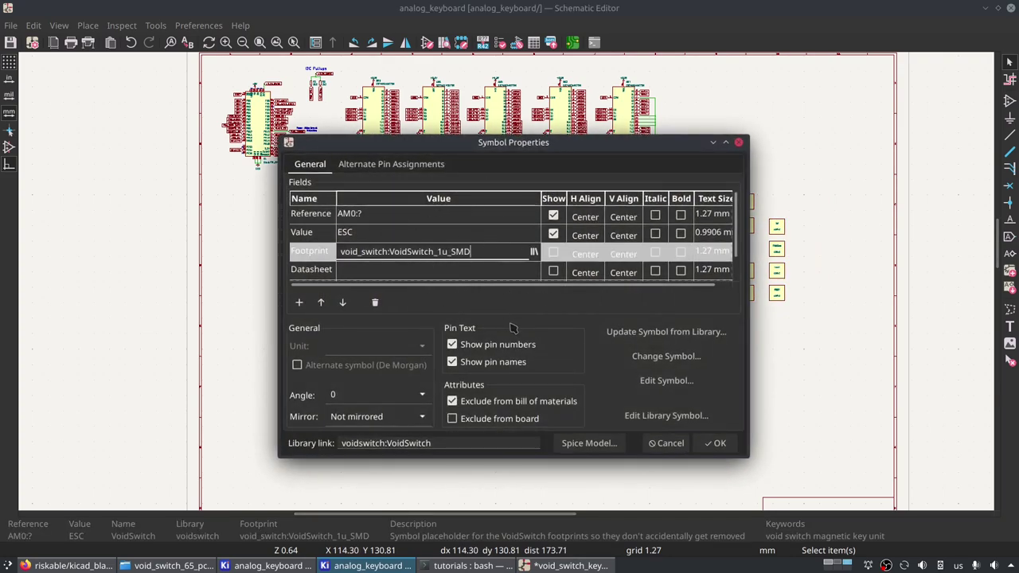
{"action": "left_click", "coordinate": [666, 443]}
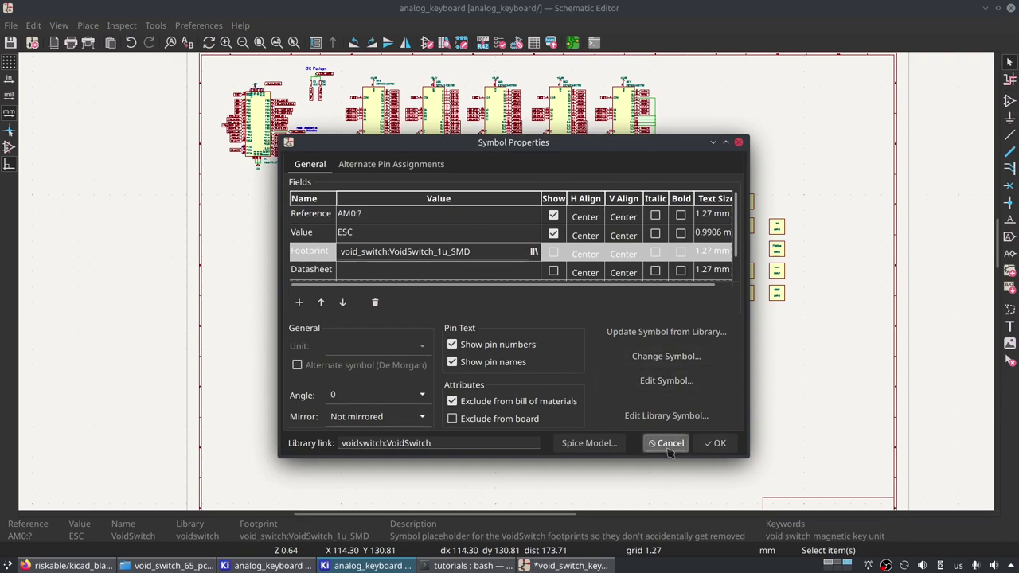
Select the ESC hall sensor together with its power symbols, AM0:5 label and ESC text for inspection.
{"action": "scroll", "coordinate": [482, 303], "scroll_direction": "up", "scroll_amount": 2}
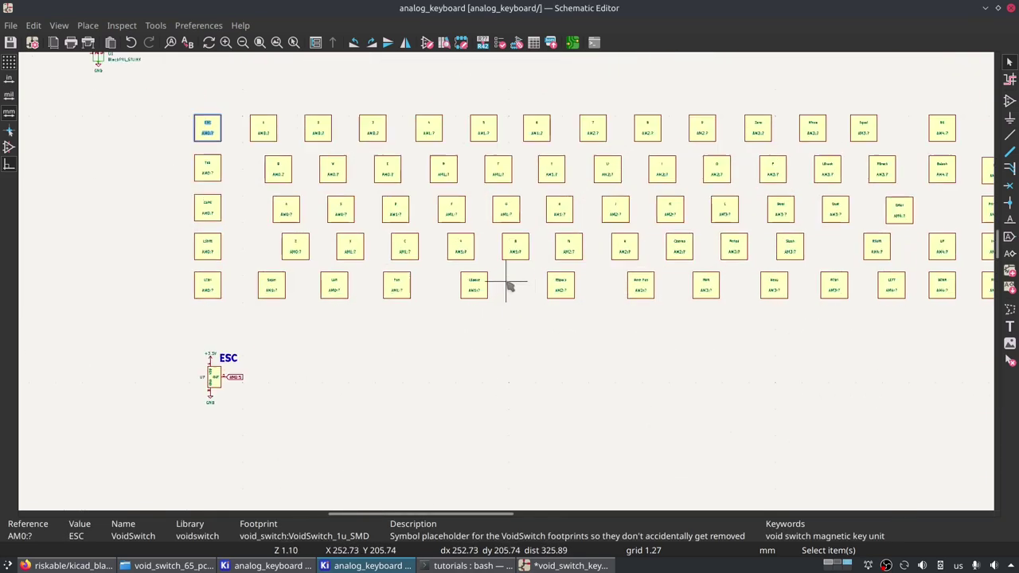
{"action": "scroll", "coordinate": [379, 327], "scroll_direction": "up", "scroll_amount": 1}
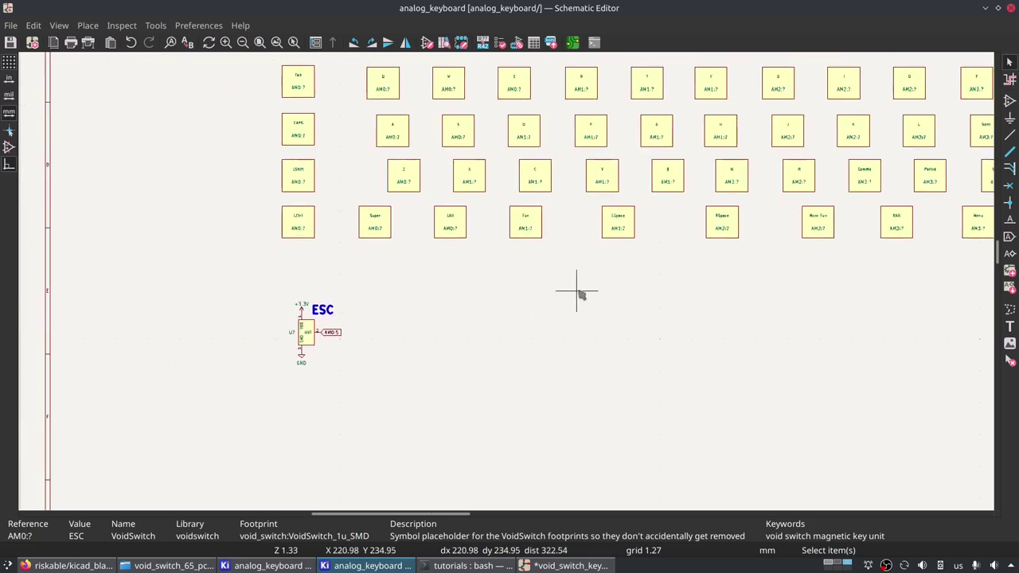
{"action": "scroll", "coordinate": [580, 294], "scroll_direction": "down", "scroll_amount": 3}
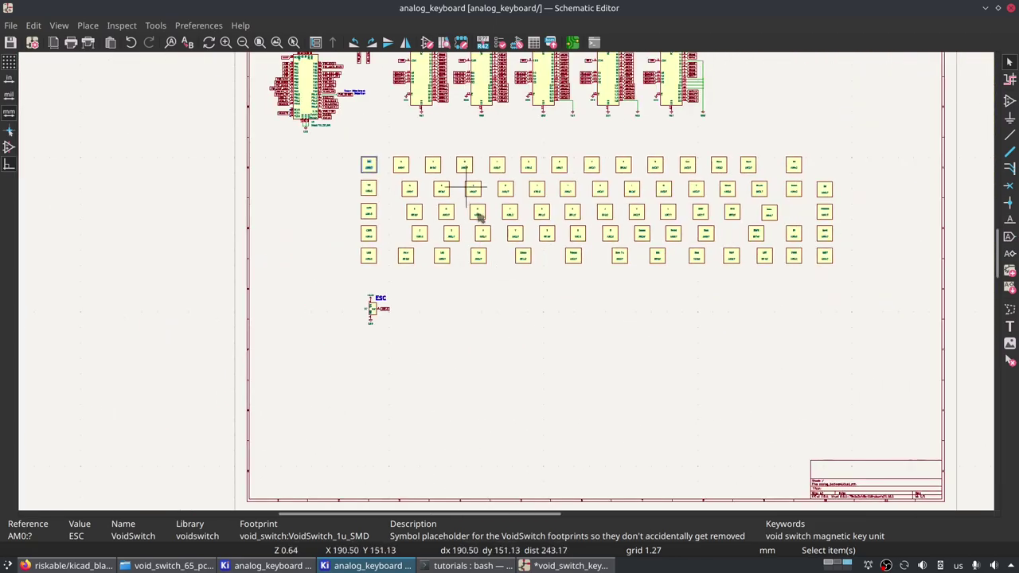
{"action": "scroll", "coordinate": [482, 287], "scroll_direction": "up", "scroll_amount": 3}
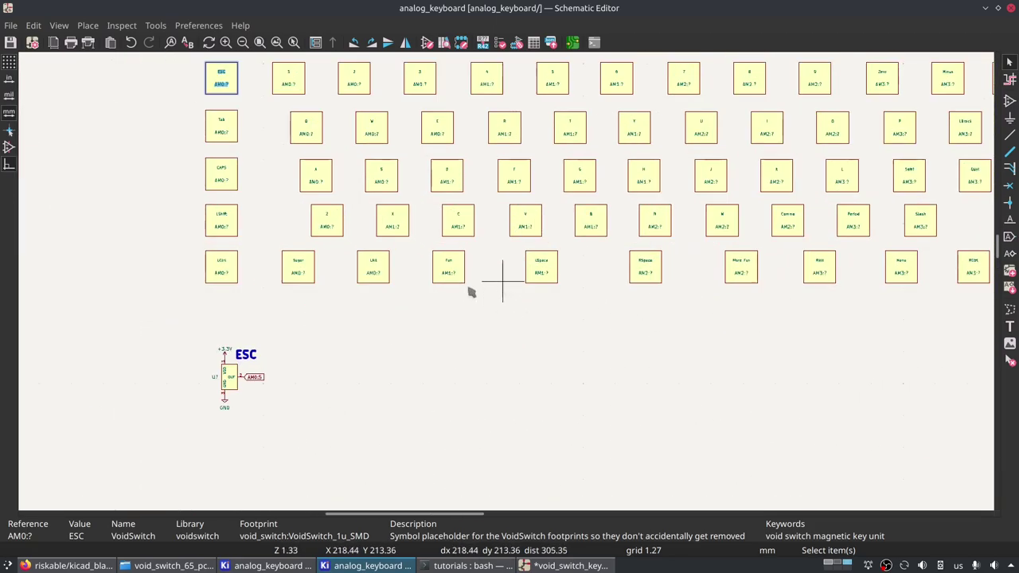
{"action": "middle_click_drag", "start_coordinate": [442, 365], "coordinate": [722, 143]}
{"action": "left_click_drag", "start_coordinate": [423, 119], "coordinate": [594, 241]}
{"action": "scroll", "coordinate": [483, 229], "scroll_direction": "up", "scroll_amount": 3}
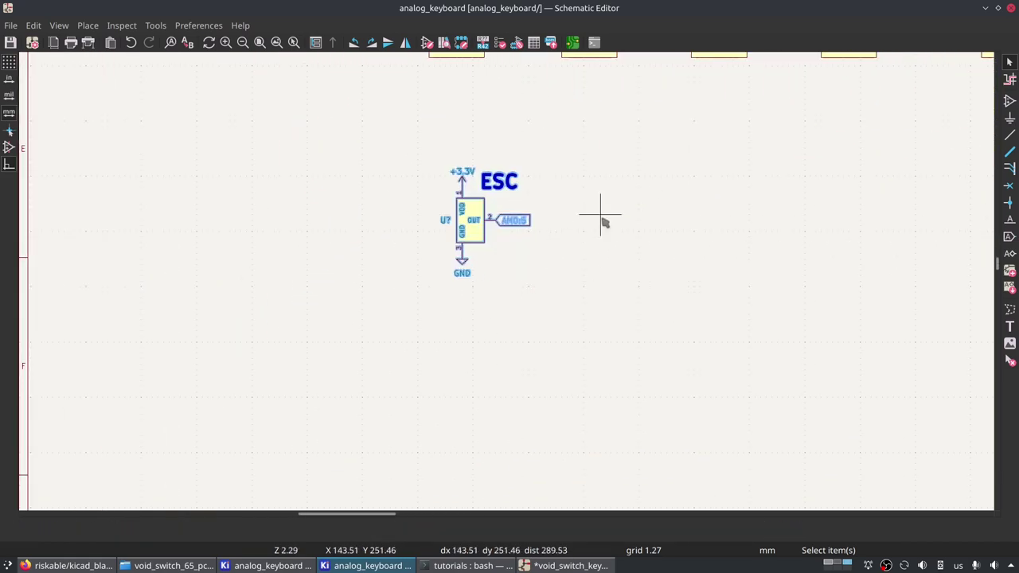
{"action": "left_click_drag", "start_coordinate": [410, 141], "coordinate": [567, 298]}
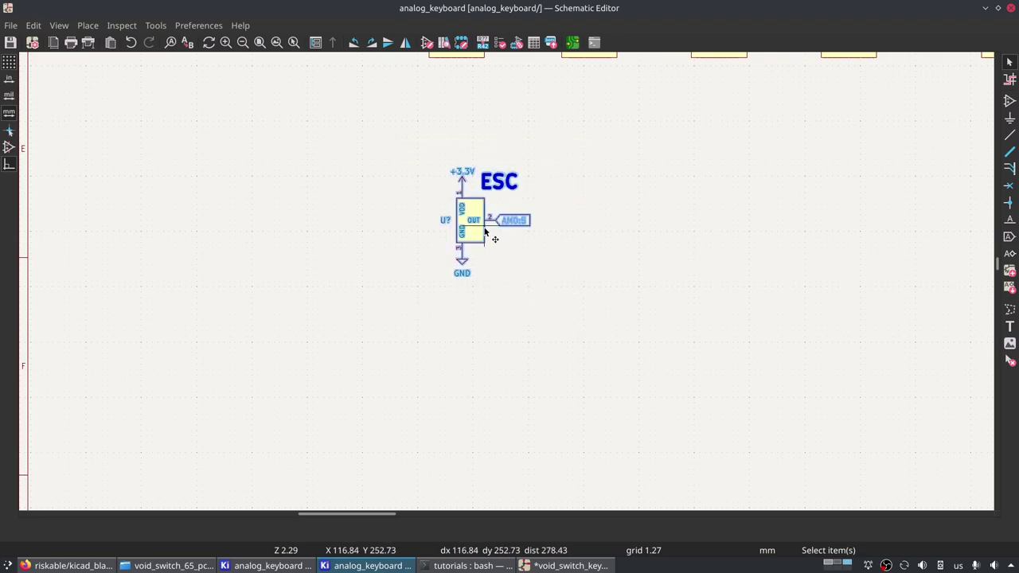
Open the void_switch_keyboard board from the file manager in the PCB Editor and unfill all its copper zones.
{"action": "left_click", "coordinate": [164, 566]}
{"action": "double_click", "coordinate": [184, 301]}
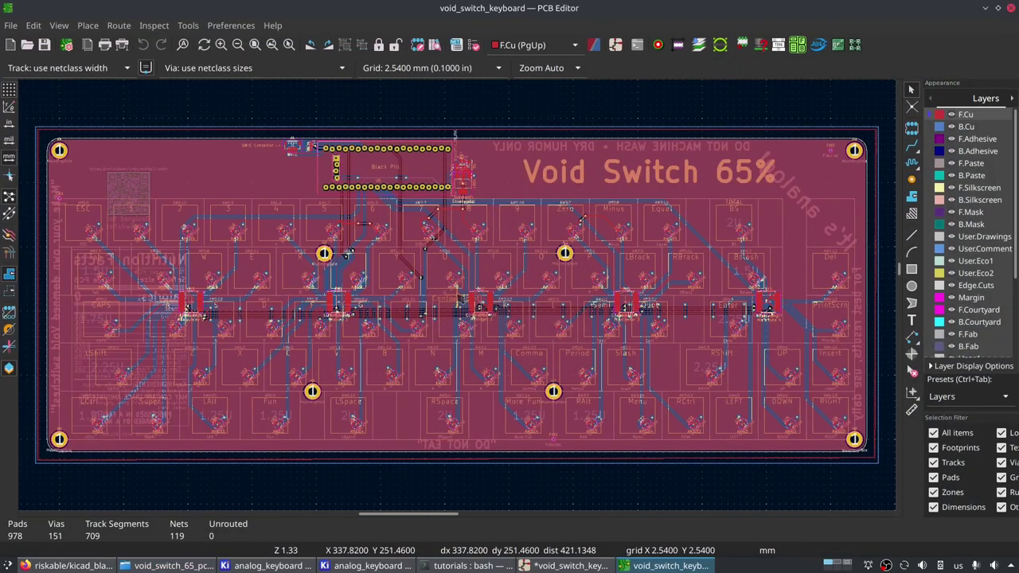
{"action": "scroll", "coordinate": [337, 297], "scroll_direction": "up", "scroll_amount": 1}
{"action": "key", "text": "ctrl+b"}
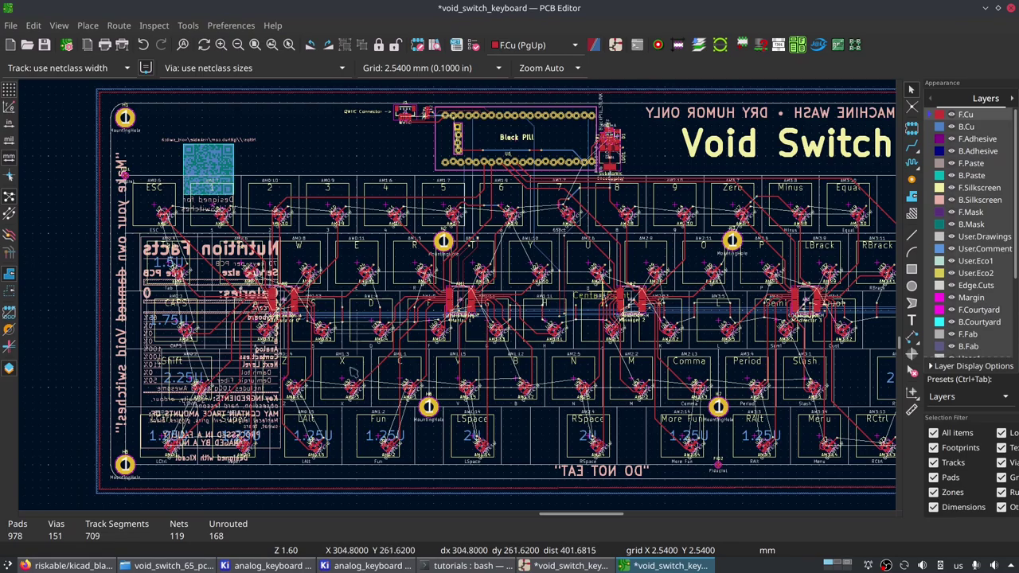
Examine the U10 hall sensor footprint inside the key 3 placeholder on the board.
{"action": "scroll", "coordinate": [263, 352], "scroll_direction": "up", "scroll_amount": 3}
{"action": "middle_click_drag", "start_coordinate": [668, 240], "coordinate": [532, 424]}
{"action": "scroll", "coordinate": [460, 300], "scroll_direction": "up", "scroll_amount": 3}
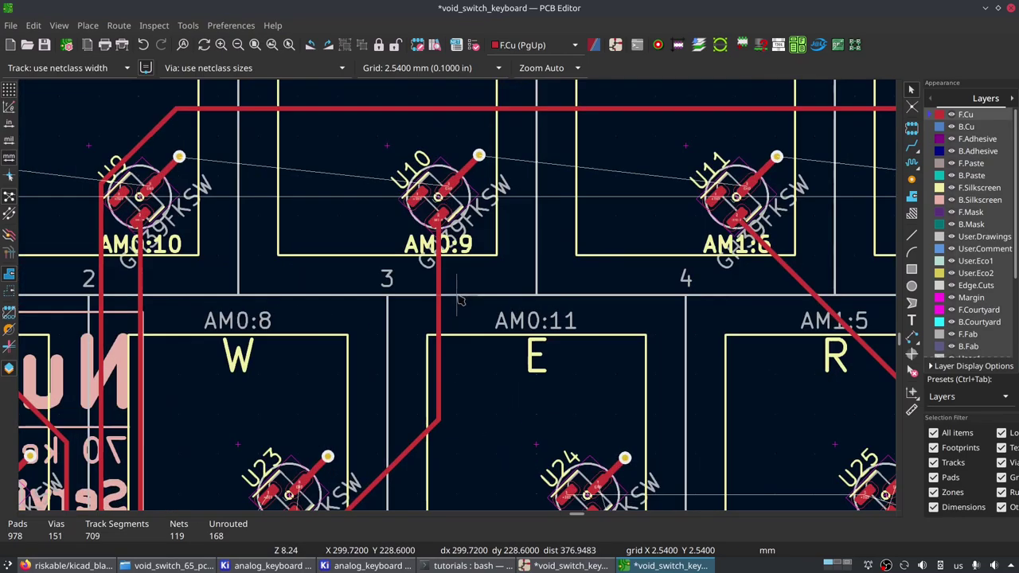
{"action": "left_click", "coordinate": [452, 212]}
{"action": "middle_click_drag", "start_coordinate": [478, 156], "coordinate": [470, 255]}
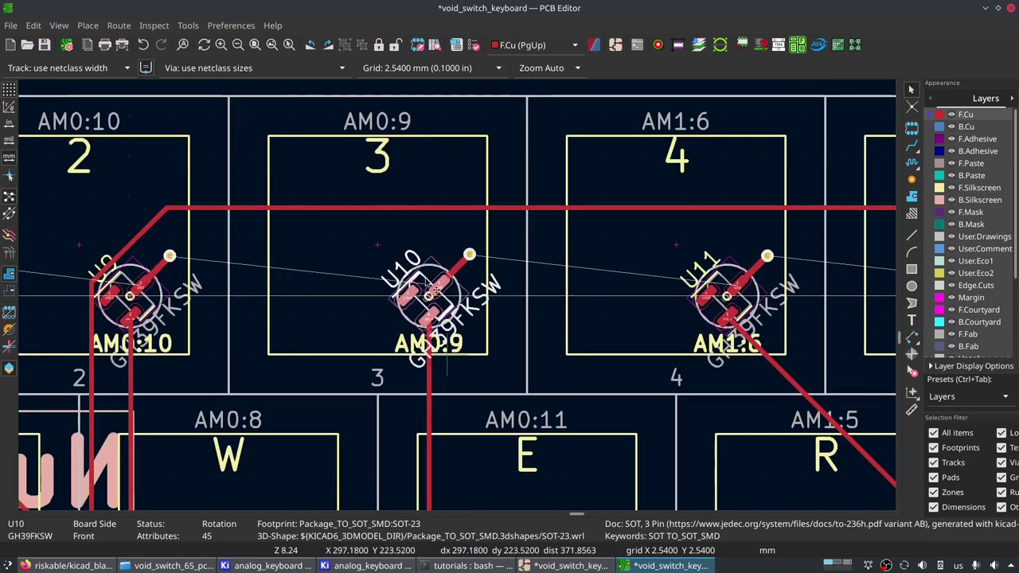
Move the key 3 VoidSwitch placeholder footprint (AM0:9) out of the key row to the empty area above the board.
{"action": "left_click", "coordinate": [479, 157]}
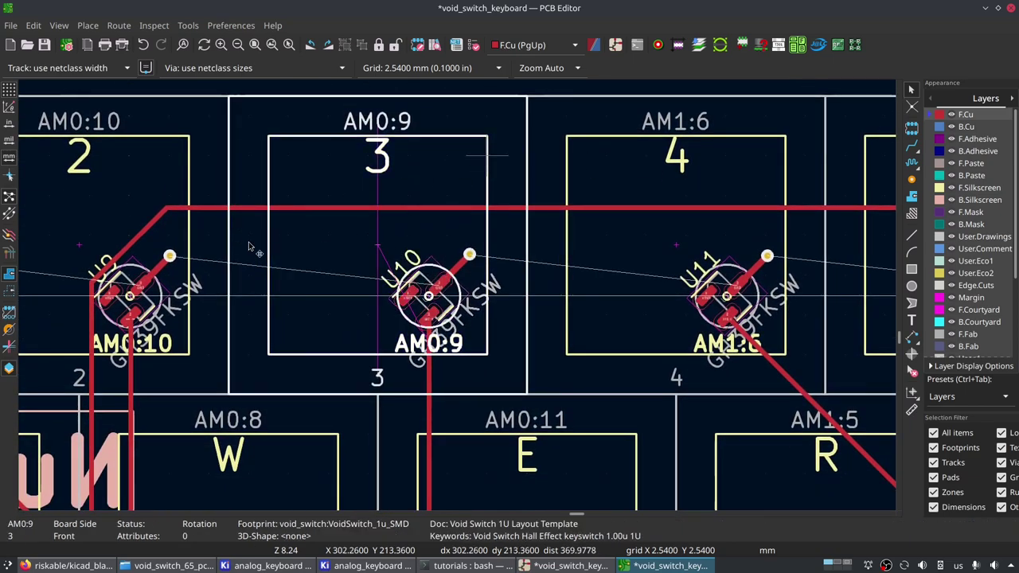
{"action": "scroll", "coordinate": [417, 208], "scroll_direction": "down", "scroll_amount": 2}
{"action": "key", "text": "m"}
{"action": "scroll", "coordinate": [456, 288], "scroll_direction": "down", "scroll_amount": 2}
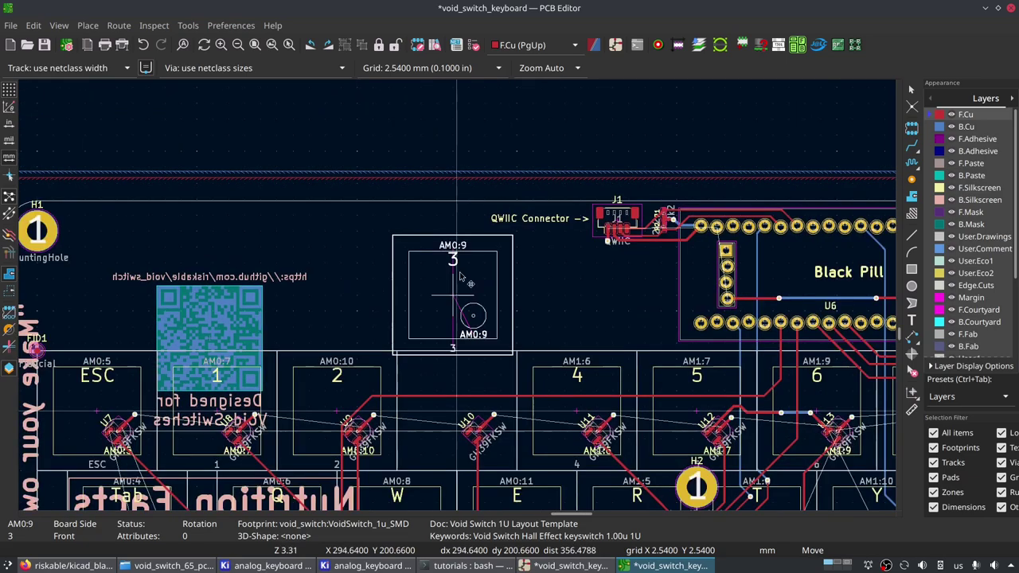
{"action": "scroll", "coordinate": [418, 222], "scroll_direction": "down", "scroll_amount": 2}
{"action": "left_click", "coordinate": [489, 152]}
{"action": "scroll", "coordinate": [489, 436], "scroll_direction": "up", "scroll_amount": 2}
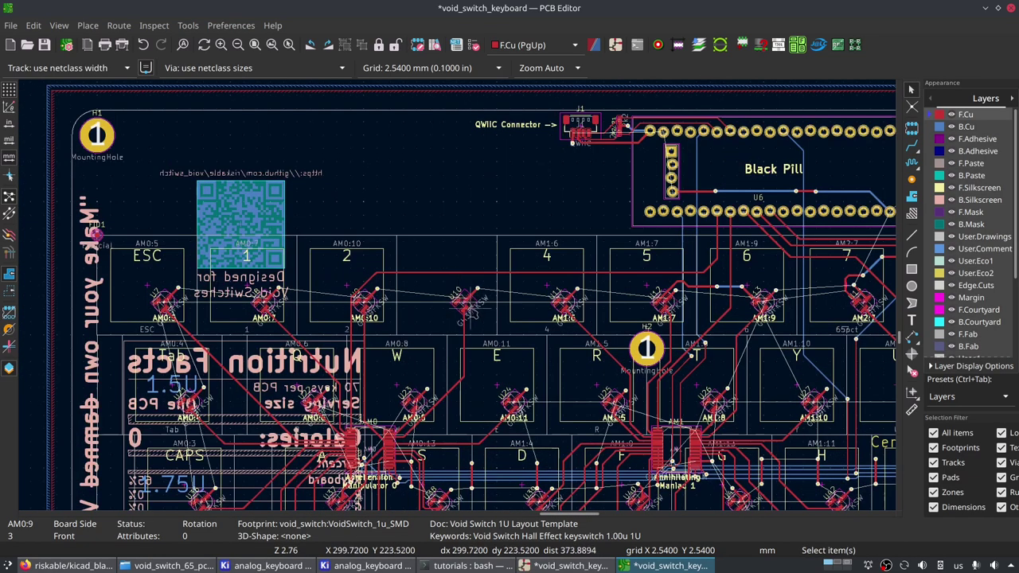
Move the U10 hall sensor footprint above the board, just beside the relocated key 3 placeholder.
{"action": "left_click", "coordinate": [470, 306]}
{"action": "key", "text": "m"}
{"action": "left_click", "coordinate": [430, 229]}
{"action": "scroll", "coordinate": [430, 229], "scroll_direction": "up", "scroll_amount": 7}
{"action": "scroll", "coordinate": [473, 318], "scroll_direction": "down", "scroll_amount": 3}
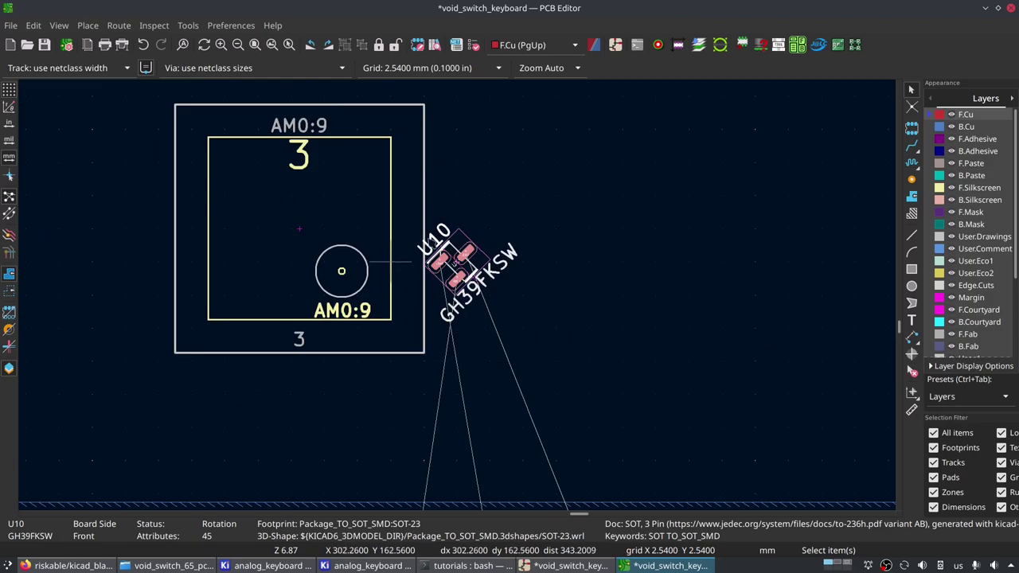
Examine the mounting hole H4 at the board's corner and the overall board layout.
{"action": "scroll", "coordinate": [622, 393], "scroll_direction": "down", "scroll_amount": 6}
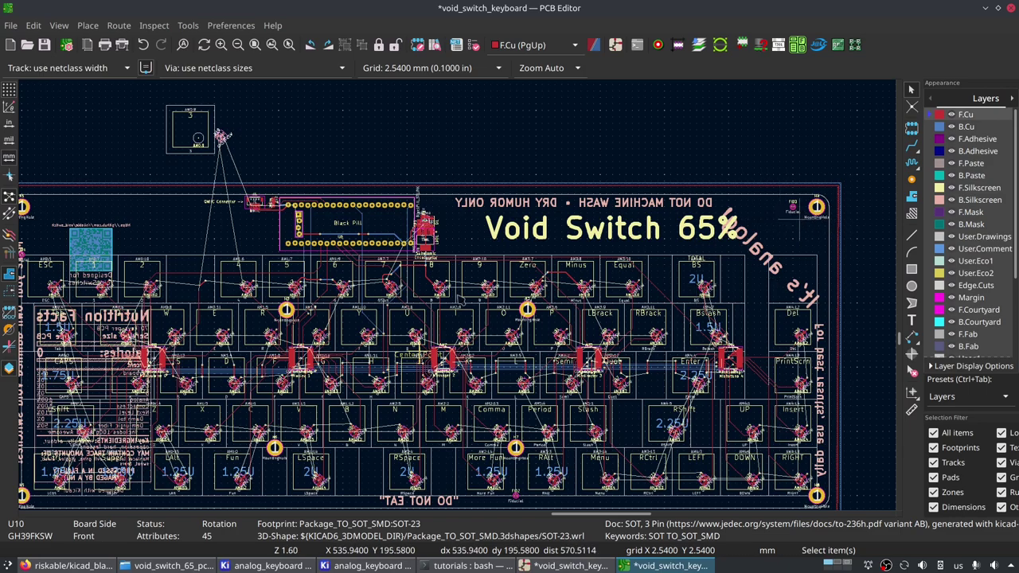
{"action": "scroll", "coordinate": [799, 218], "scroll_direction": "up", "scroll_amount": 4}
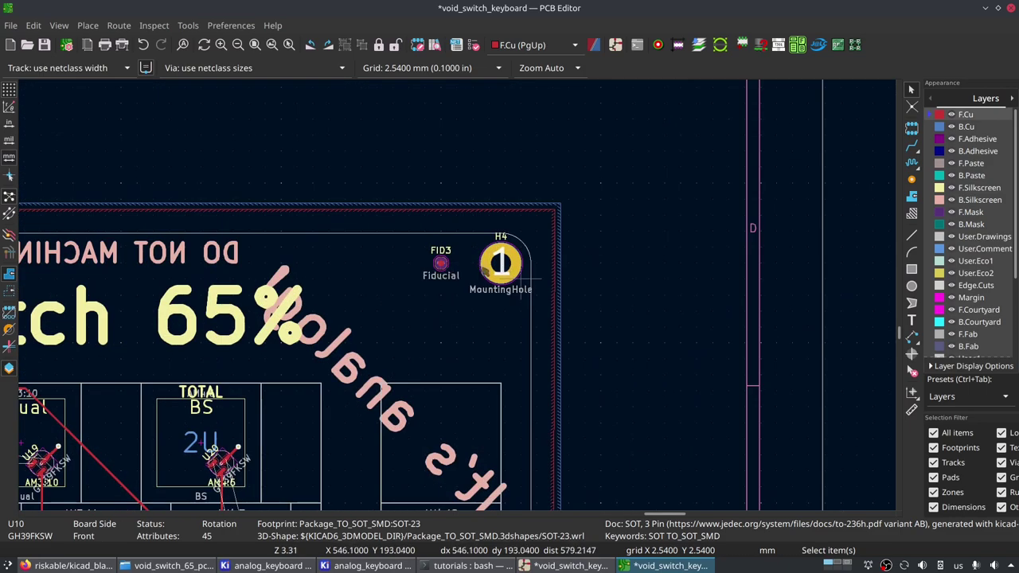
{"action": "scroll", "coordinate": [513, 279], "scroll_direction": "down", "scroll_amount": 6}
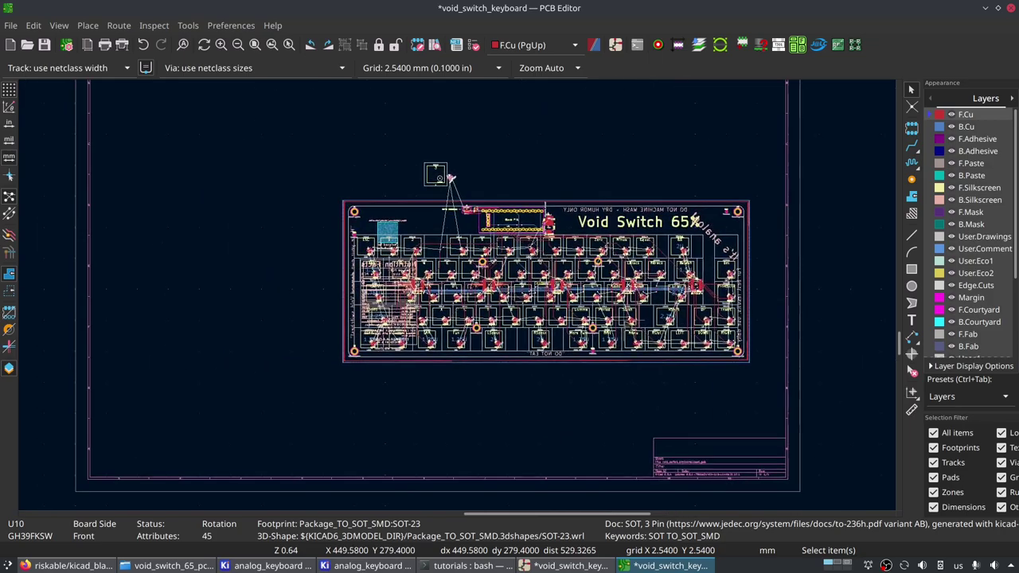
View the void_switch_keyboard schematic and return to the analog_keyboard schematic in the Schematic Editor.
{"action": "key", "text": "alt+Tab"}
{"action": "scroll", "coordinate": [940, 398], "scroll_direction": "down", "scroll_amount": 5}
{"action": "left_click", "coordinate": [366, 566]}
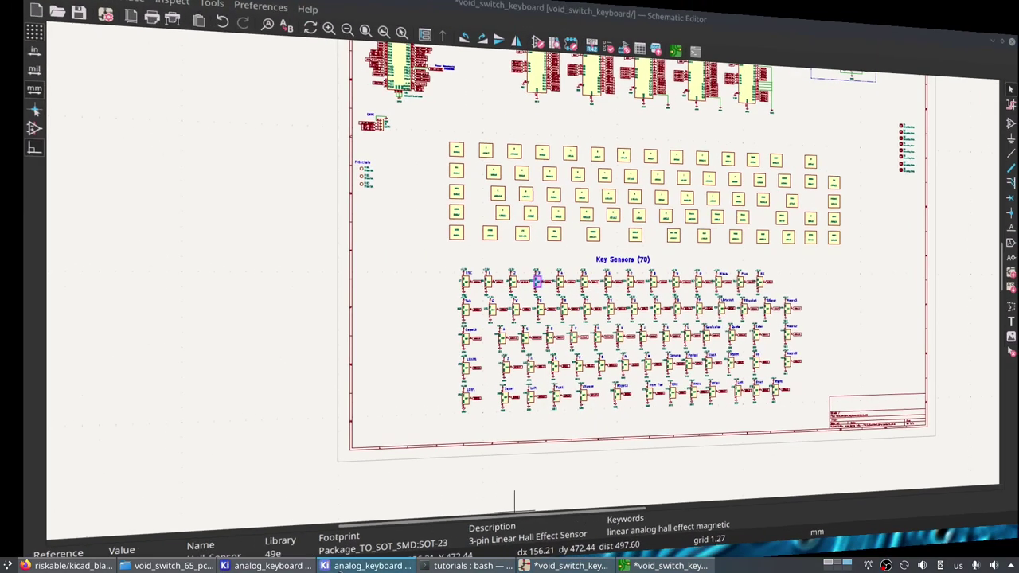
{"action": "middle_click_drag", "start_coordinate": [712, 303], "coordinate": [303, 444]}
{"action": "scroll", "coordinate": [521, 277], "scroll_direction": "down", "scroll_amount": 5}
{"action": "scroll", "coordinate": [521, 276], "scroll_direction": "down", "scroll_amount": 2}
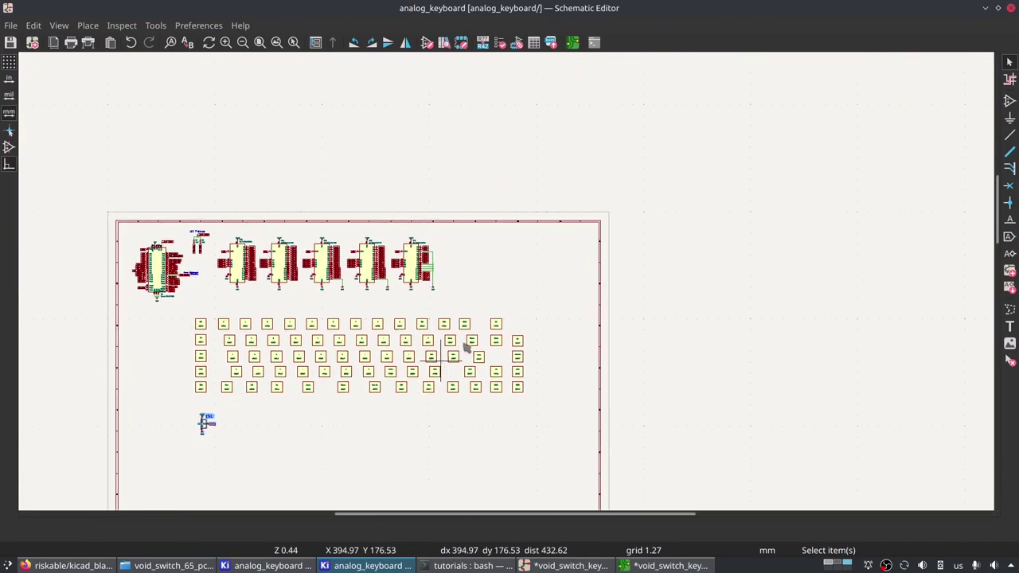
Search the symbol libraries for "screw" and "mount", and place a MountingHole symbol near the sheet's upper-right corner.
{"action": "key", "text": "a"}
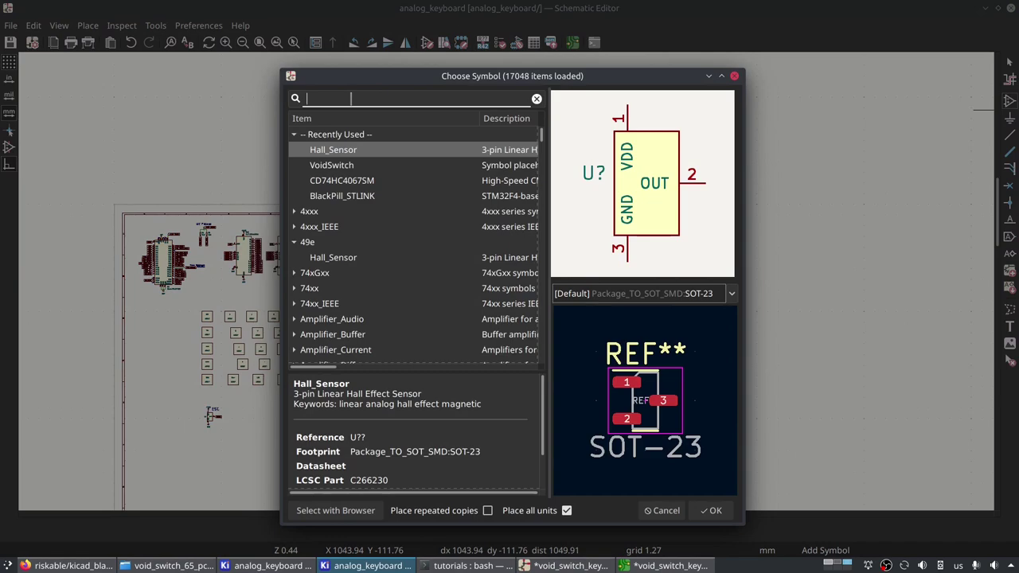
{"action": "type", "text": "screw"}
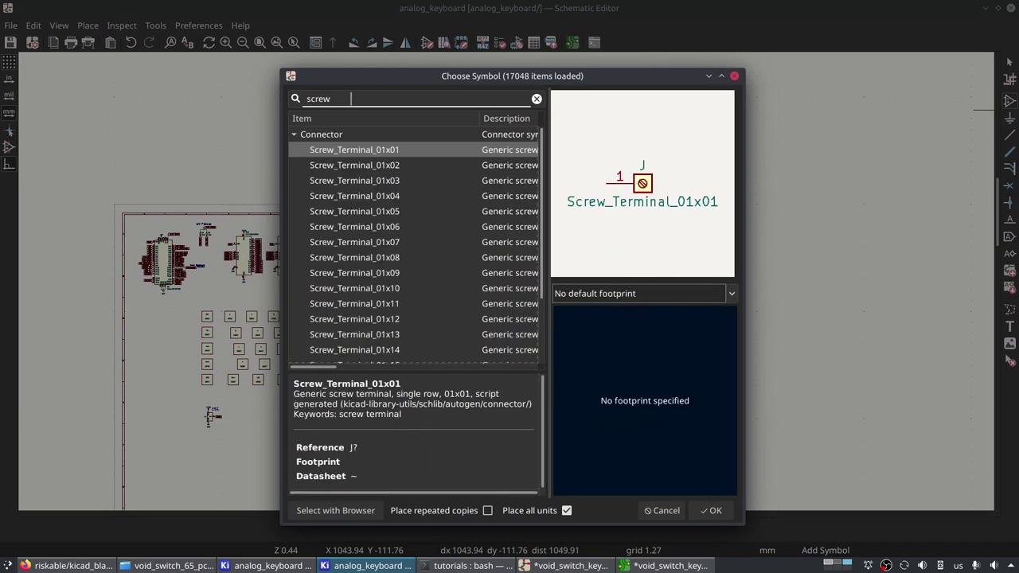
{"action": "scroll", "coordinate": [430, 310], "scroll_direction": "down", "scroll_amount": 2}
{"action": "scroll", "coordinate": [448, 355], "scroll_direction": "up", "scroll_amount": 2}
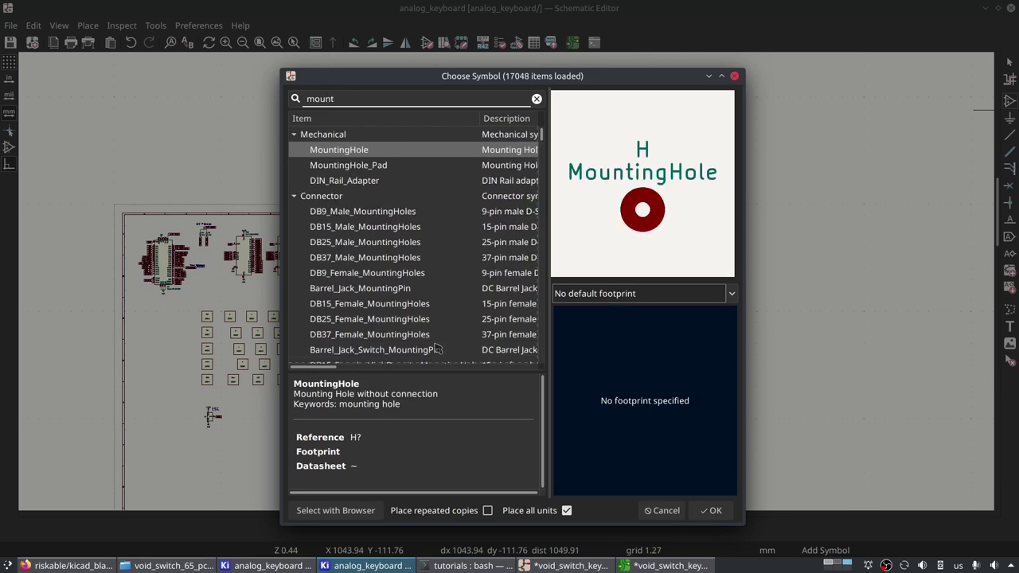
{"action": "left_click", "coordinate": [377, 167]}
{"action": "left_click", "coordinate": [380, 149]}
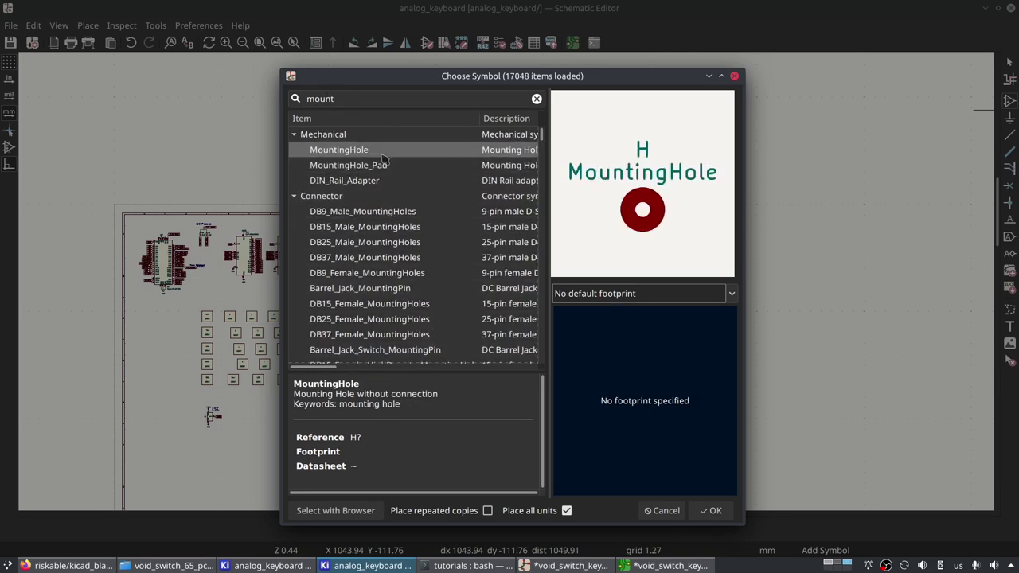
{"action": "double_click", "coordinate": [380, 152]}
{"action": "scroll", "coordinate": [510, 335], "scroll_direction": "up", "scroll_amount": 3}
{"action": "left_click", "coordinate": [493, 351]}
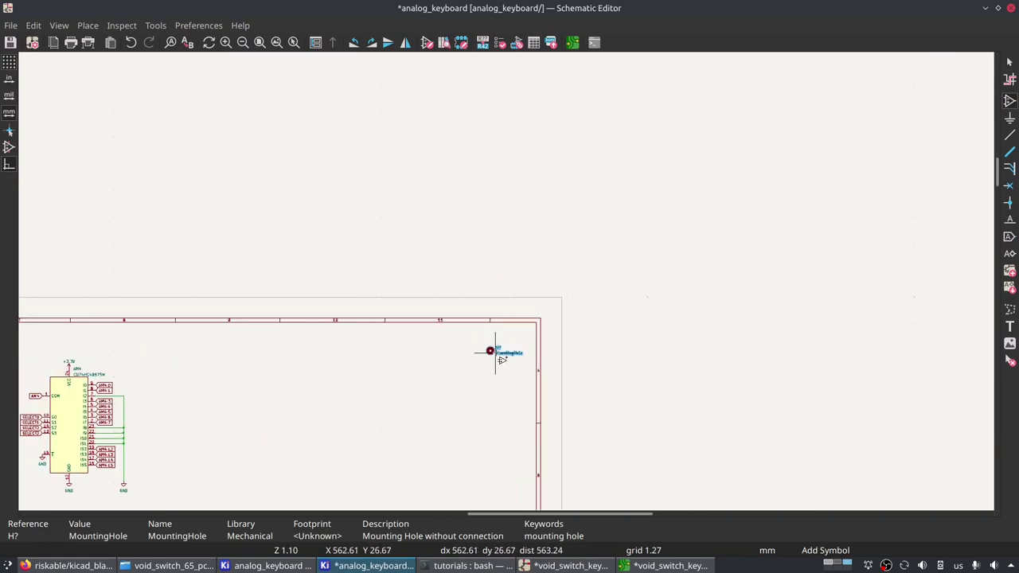
Open the footprint library browser for the new mounting hole symbol's Footprint field and look through the available libraries.
{"action": "double_click", "coordinate": [494, 354]}
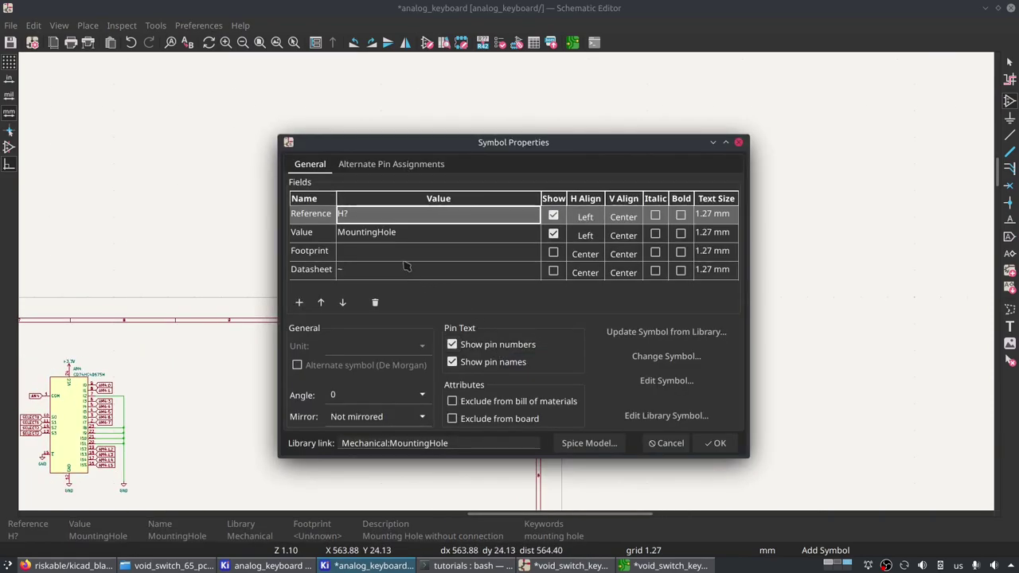
{"action": "left_click", "coordinate": [407, 258]}
{"action": "left_click", "coordinate": [534, 252]}
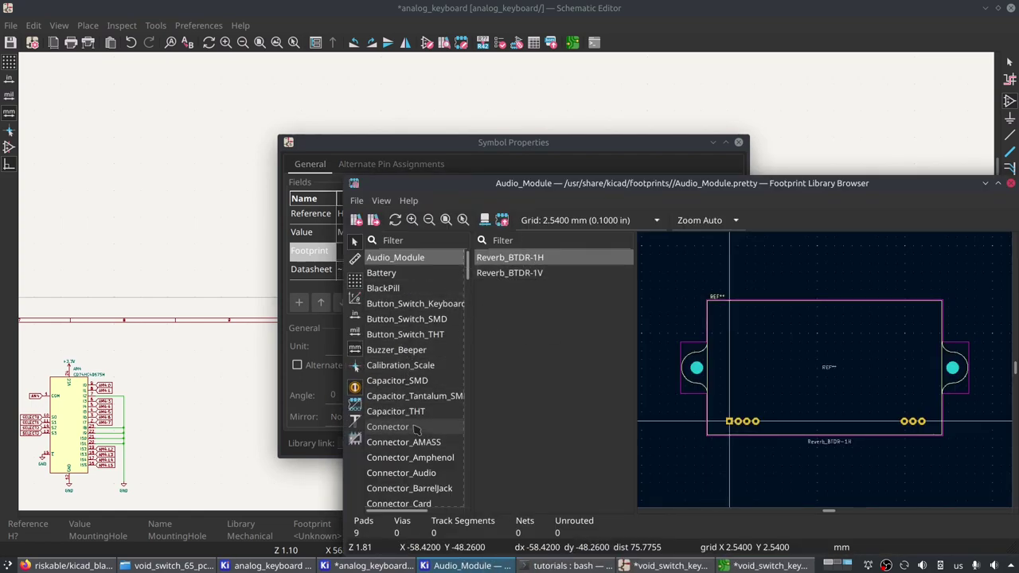
{"action": "scroll", "coordinate": [415, 430], "scroll_direction": "down", "scroll_amount": 8}
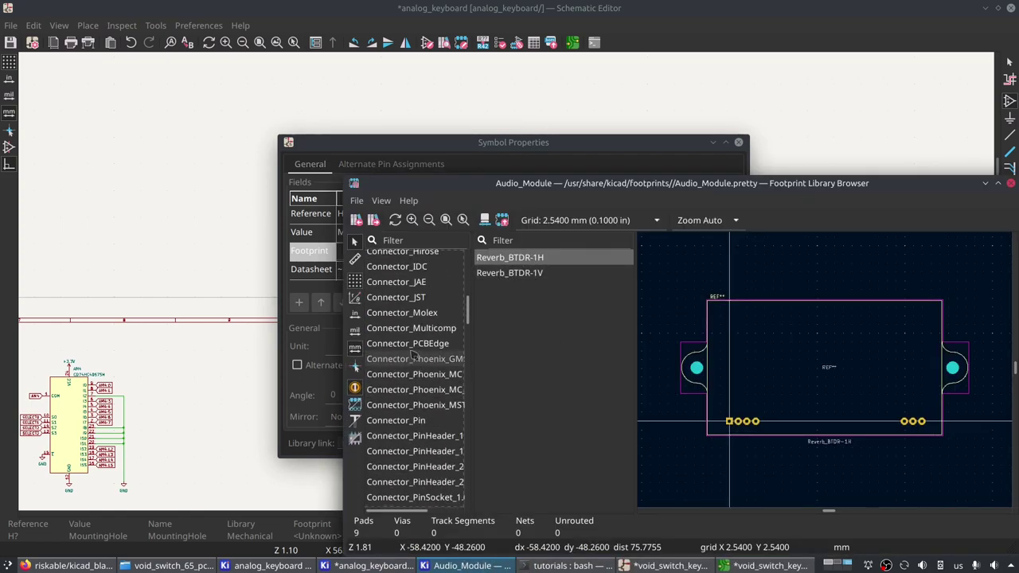
{"action": "scroll", "coordinate": [417, 374], "scroll_direction": "down", "scroll_amount": 8}
{"action": "scroll", "coordinate": [420, 385], "scroll_direction": "up", "scroll_amount": 10}
{"action": "scroll", "coordinate": [426, 370], "scroll_direction": "down", "scroll_amount": 3}
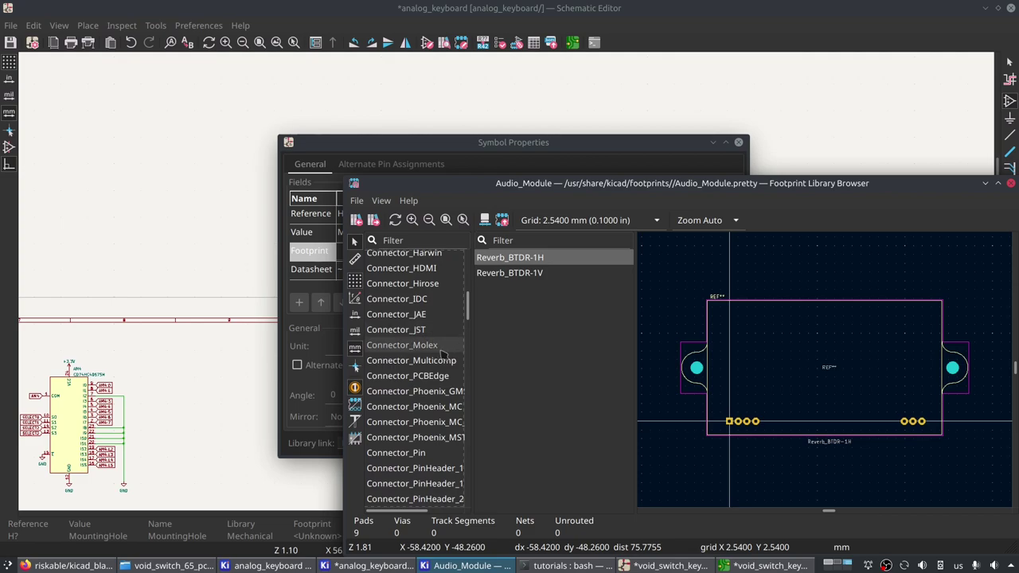
{"action": "scroll", "coordinate": [402, 355], "scroll_direction": "up", "scroll_amount": 7}
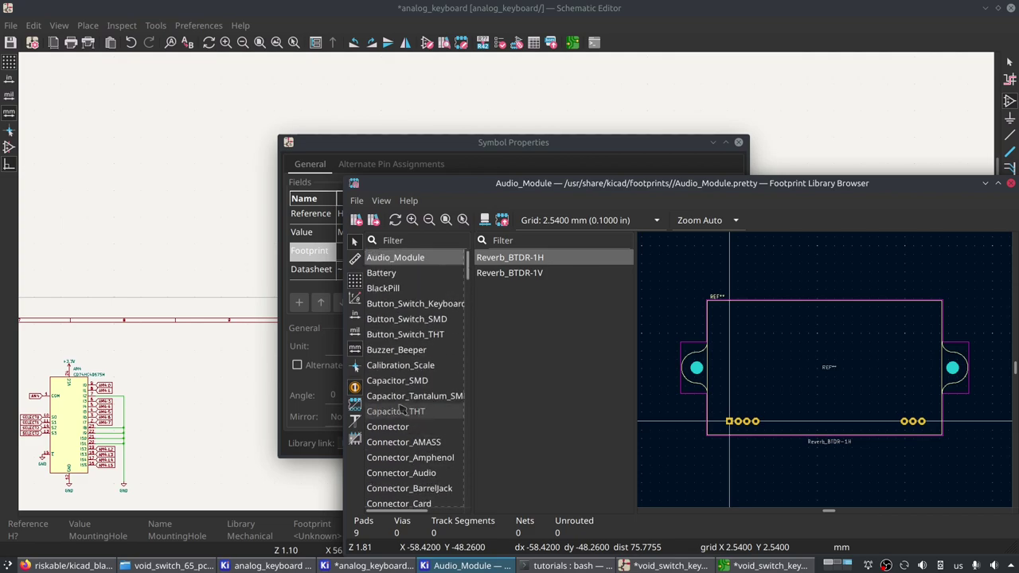
{"action": "scroll", "coordinate": [401, 360], "scroll_direction": "down", "scroll_amount": 4}
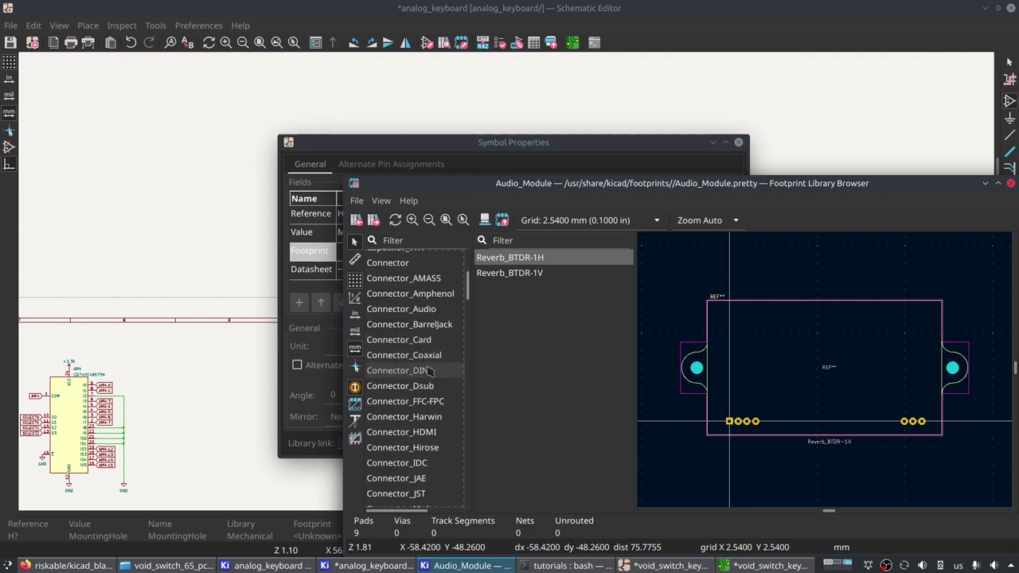
{"action": "scroll", "coordinate": [401, 359], "scroll_direction": "up", "scroll_amount": 4}
Filter the footprint libraries by "m3" and by "scre", clear the filter, and look through the full list.
{"action": "type", "text": "m3"}
{"action": "key", "text": "BackSpace"}
{"action": "key", "text": "BackSpace"}
{"action": "type", "text": "scre"}
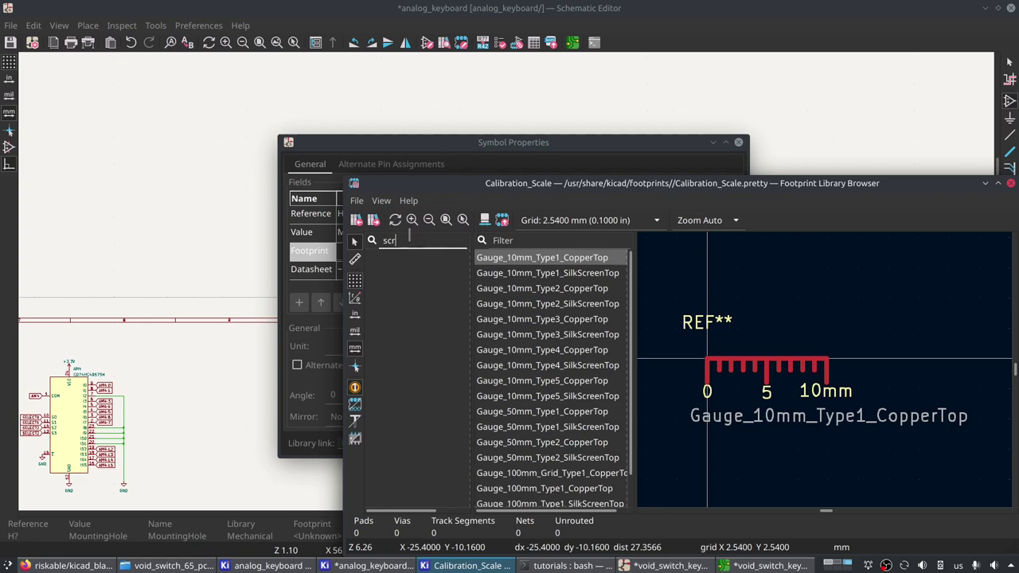
{"action": "key", "text": "BackSpace"}
{"action": "key", "text": "BackSpace"}
{"action": "key", "text": "BackSpace"}
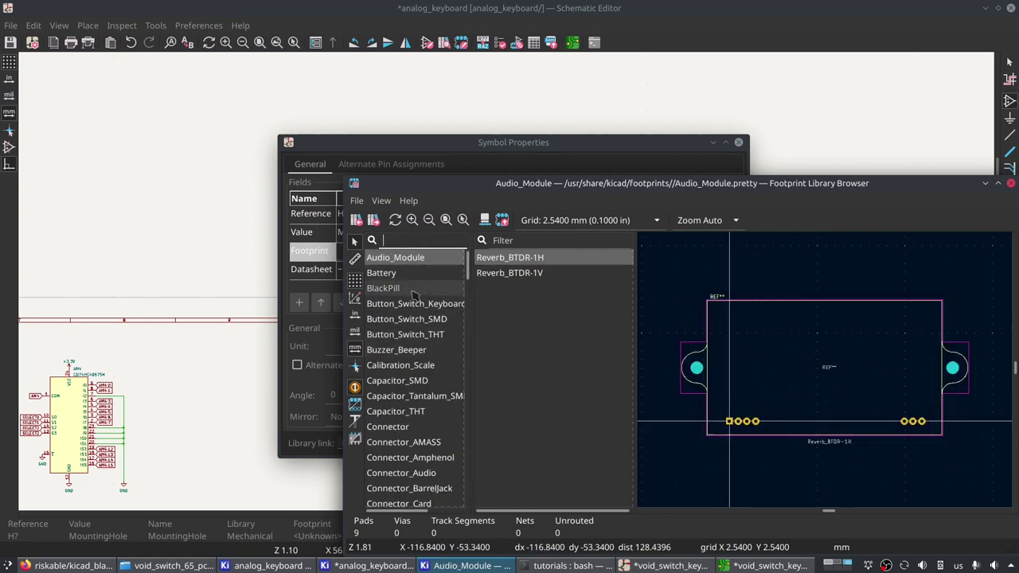
{"action": "scroll", "coordinate": [413, 295], "scroll_direction": "down", "scroll_amount": 2}
{"action": "scroll", "coordinate": [416, 302], "scroll_direction": "down", "scroll_amount": 3}
{"action": "scroll", "coordinate": [424, 316], "scroll_direction": "down", "scroll_amount": 1}
{"action": "scroll", "coordinate": [420, 326], "scroll_direction": "down", "scroll_amount": 3}
{"action": "scroll", "coordinate": [413, 342], "scroll_direction": "down", "scroll_amount": 4}
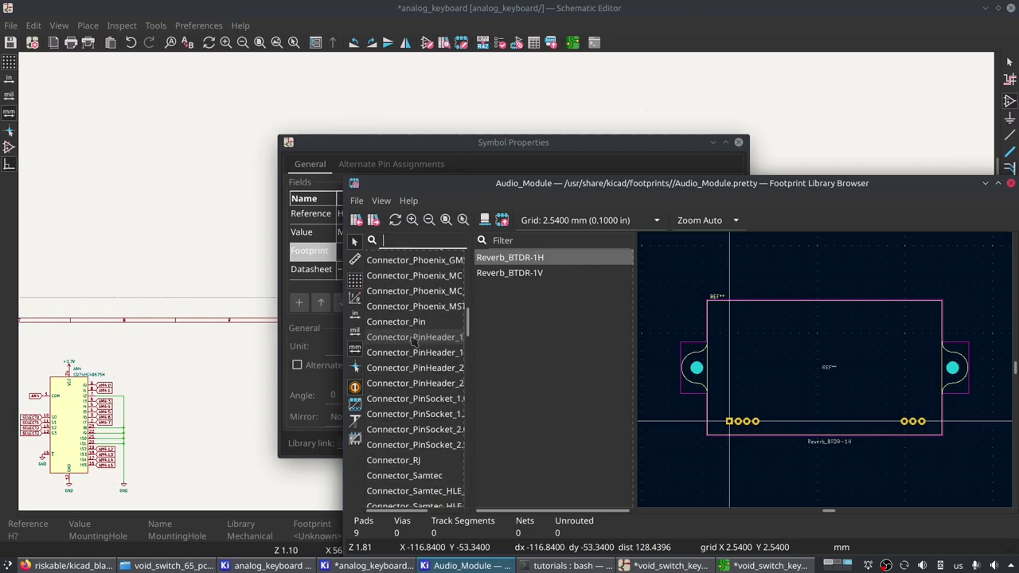
Switch to the void_switch_keyboard board in the PCB Editor and check which library footprint mounting hole H1 uses.
{"action": "left_click", "coordinate": [765, 565]}
{"action": "scroll", "coordinate": [402, 199], "scroll_direction": "up", "scroll_amount": 5}
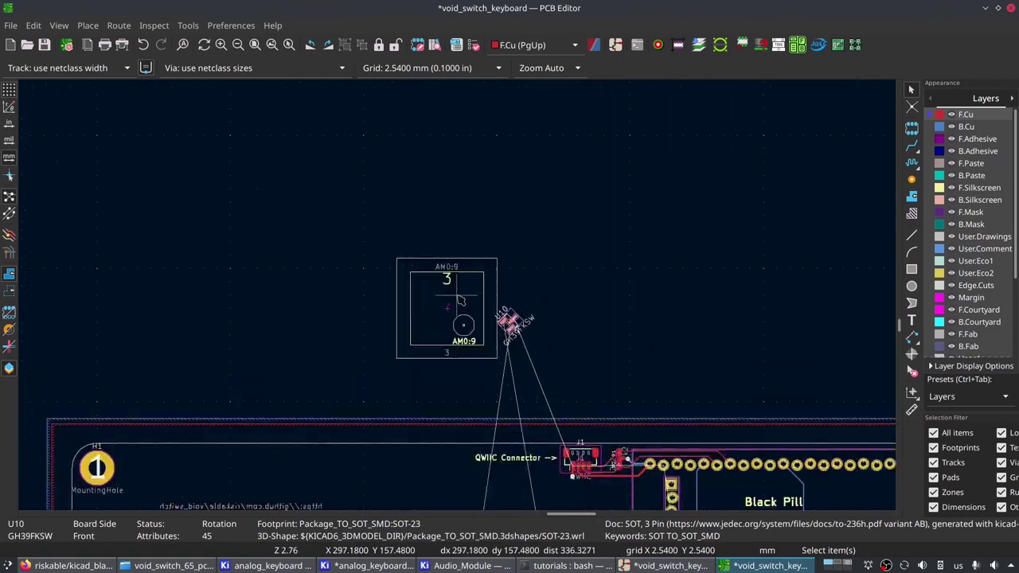
{"action": "left_click", "coordinate": [106, 499]}
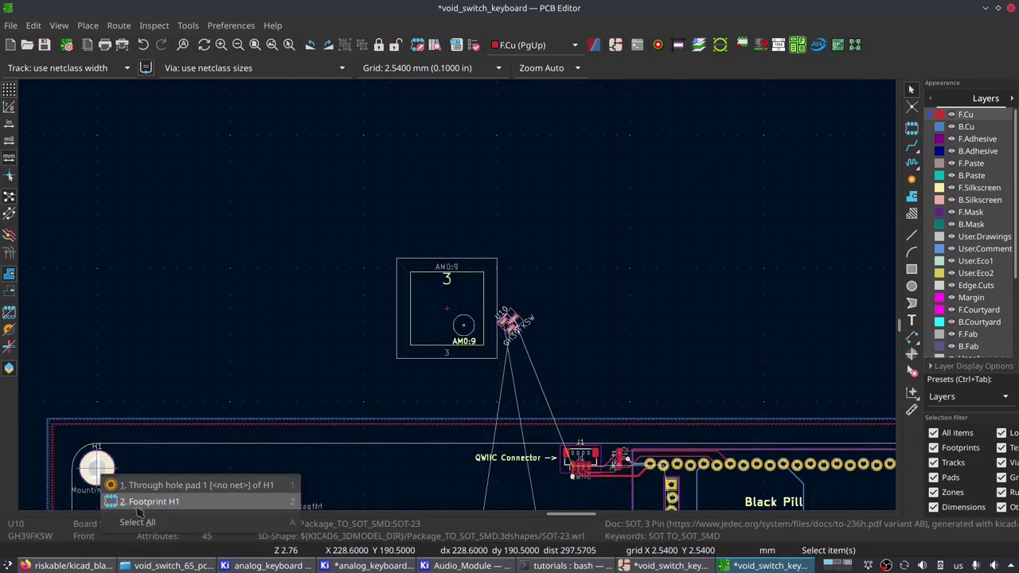
{"action": "left_click", "coordinate": [132, 498]}
{"action": "key", "text": "e"}
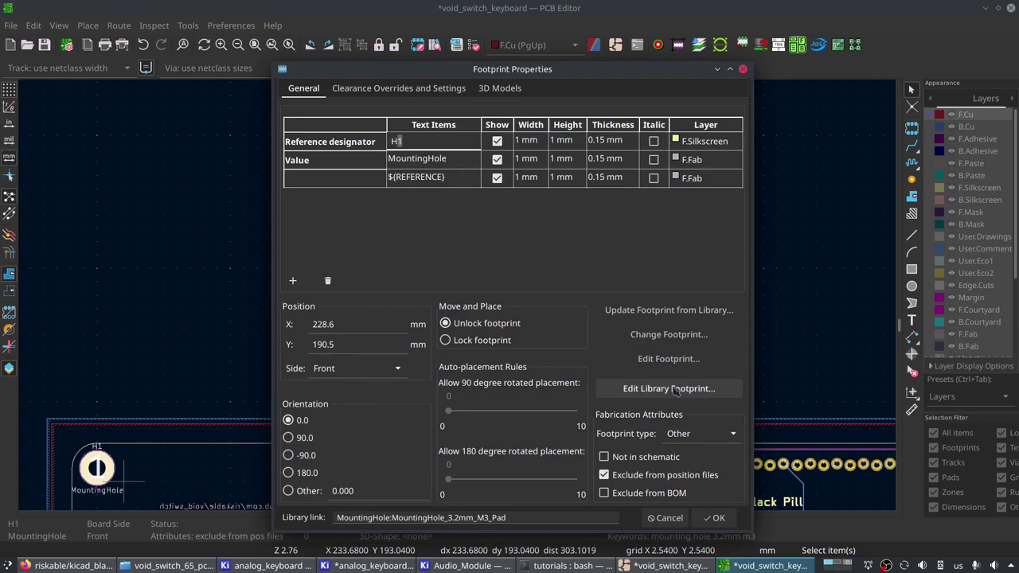
{"action": "left_click", "coordinate": [669, 334]}
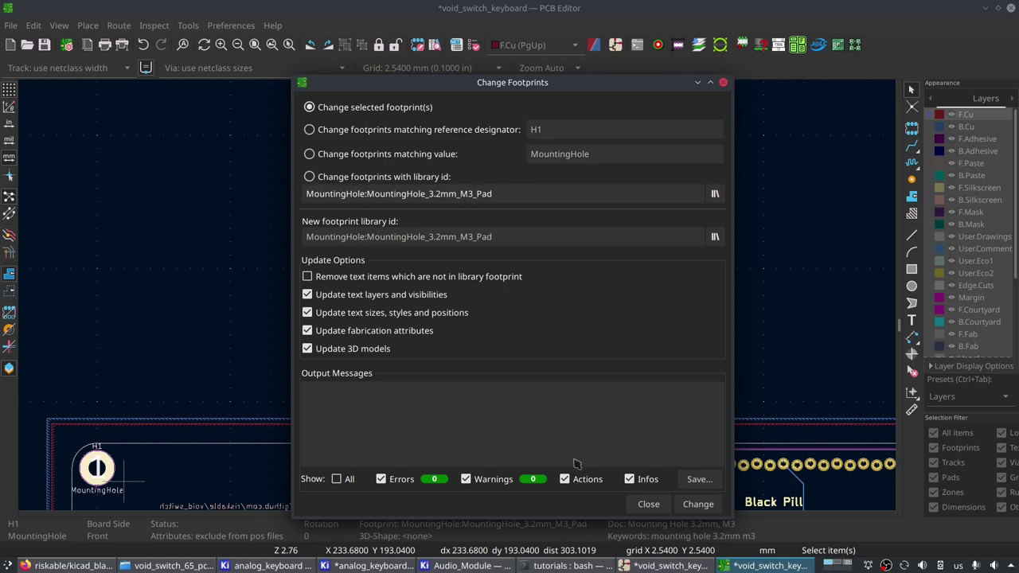
{"action": "left_click", "coordinate": [649, 504]}
Return to the Footprint Library Browser and find the 3.2mm M3 footprints in the MountingHole library.
{"action": "left_click", "coordinate": [465, 565]}
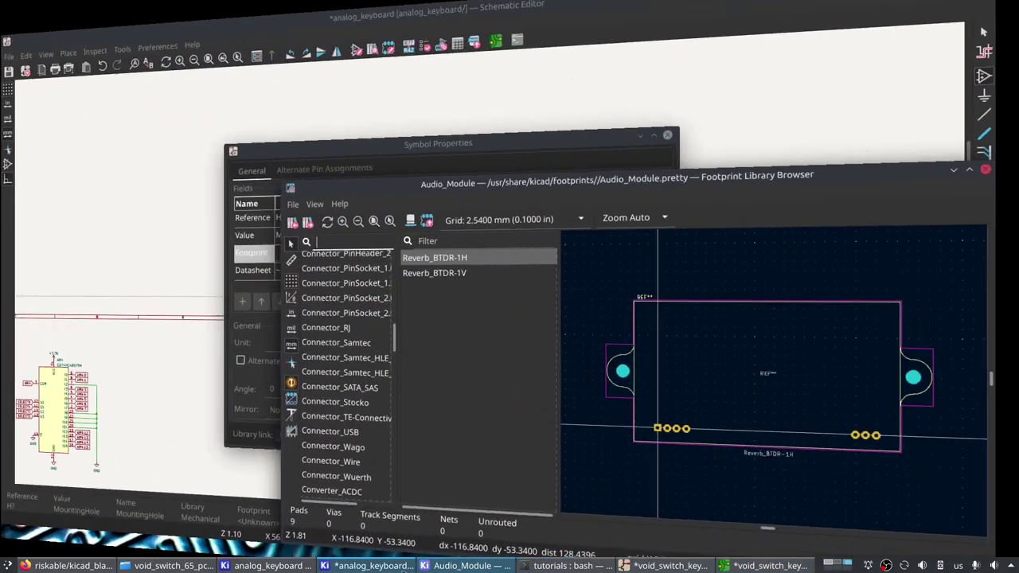
{"action": "scroll", "coordinate": [438, 422], "scroll_direction": "down", "scroll_amount": 8}
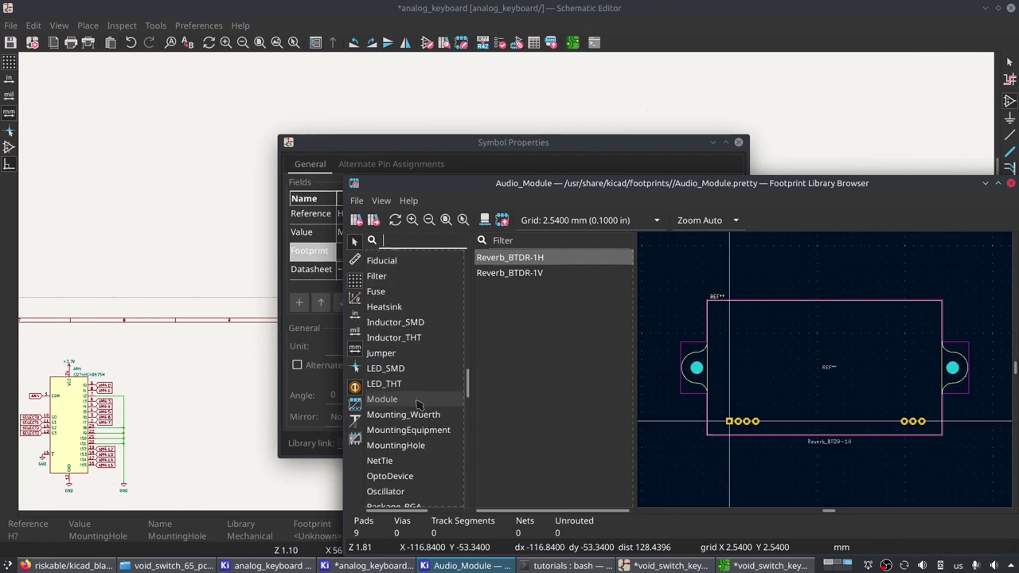
{"action": "left_click", "coordinate": [431, 445]}
{"action": "scroll", "coordinate": [557, 342], "scroll_direction": "down", "scroll_amount": 4}
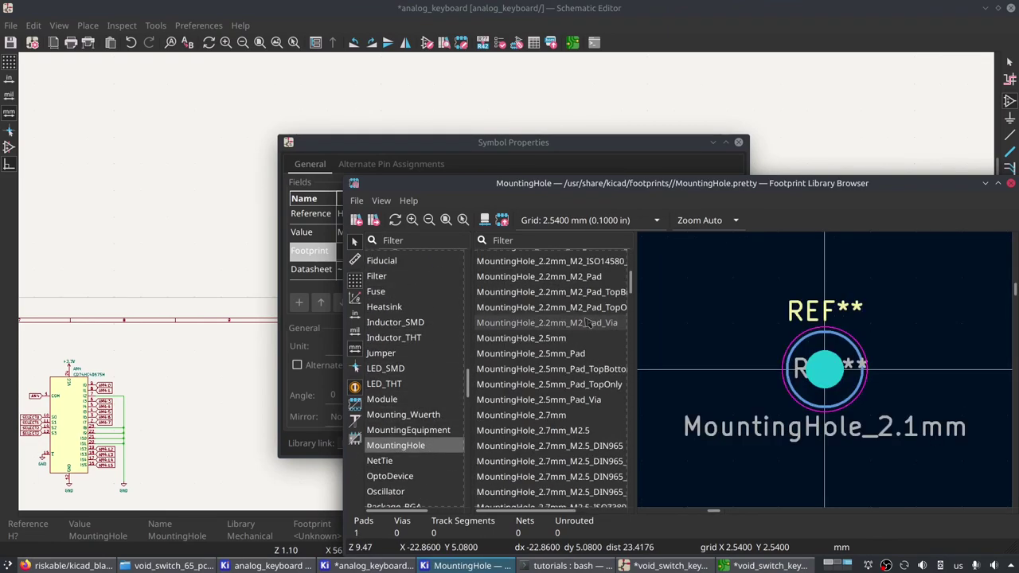
{"action": "scroll", "coordinate": [585, 340], "scroll_direction": "up", "scroll_amount": 5}
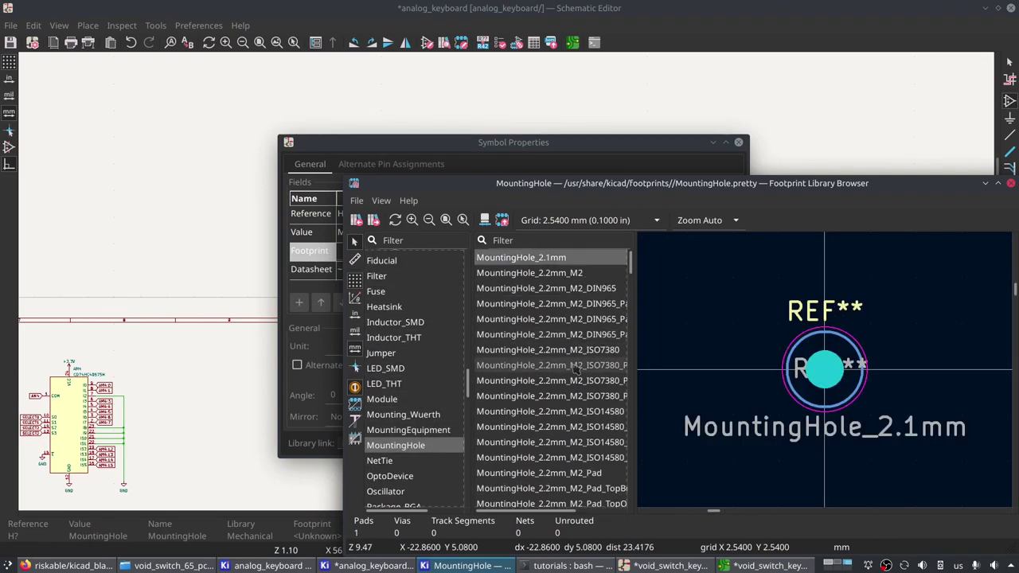
{"action": "left_click", "coordinate": [567, 289]}
{"action": "scroll", "coordinate": [557, 343], "scroll_direction": "down", "scroll_amount": 5}
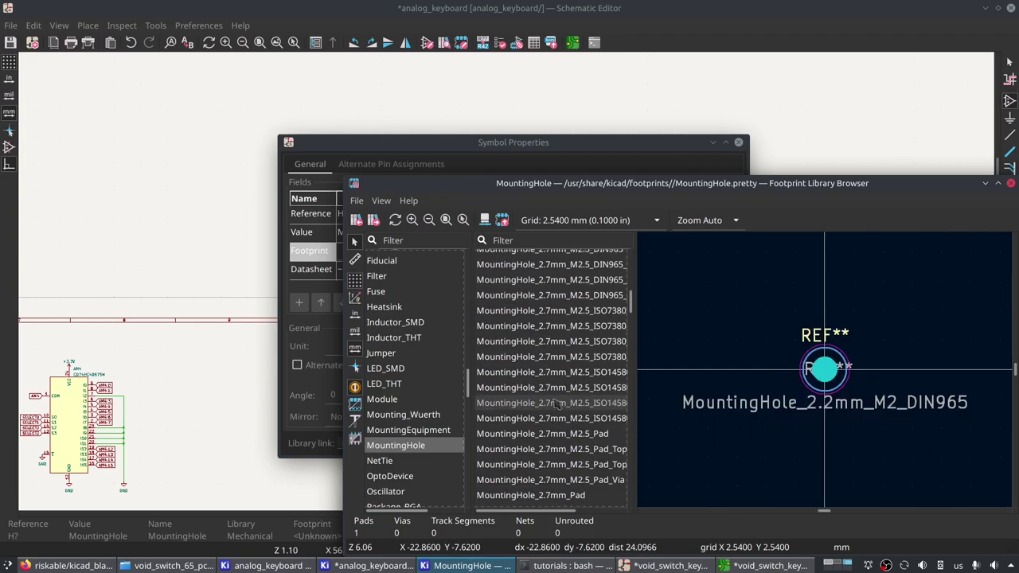
{"action": "scroll", "coordinate": [557, 384], "scroll_direction": "down", "scroll_amount": 10}
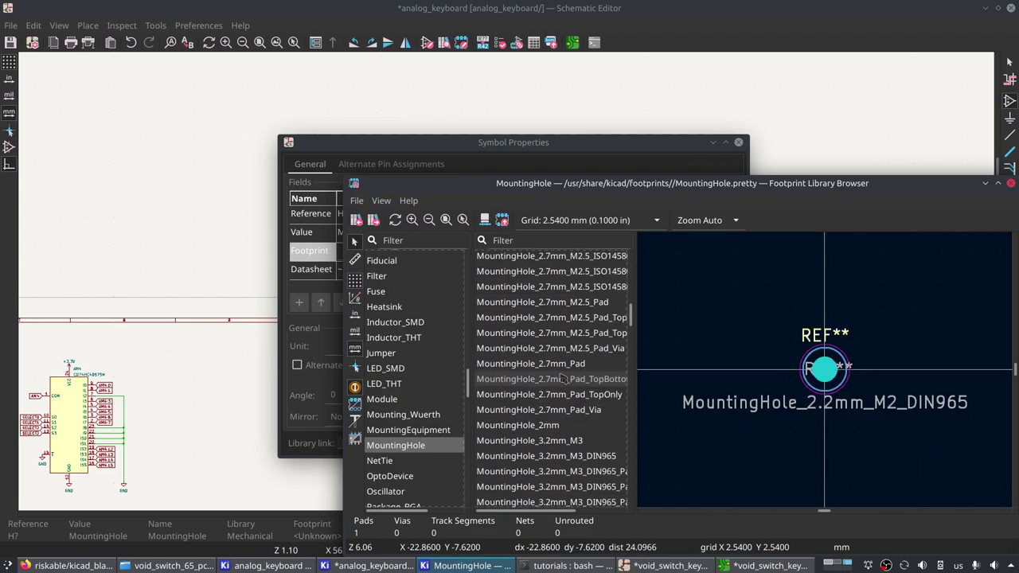
{"action": "scroll", "coordinate": [562, 374], "scroll_direction": "up", "scroll_amount": 1}
Compare the 3.2mm M3 variants and assign MountingHole_3.2mm_M3_DIN965_Pad as the mounting hole symbol's footprint.
{"action": "left_click", "coordinate": [580, 310]}
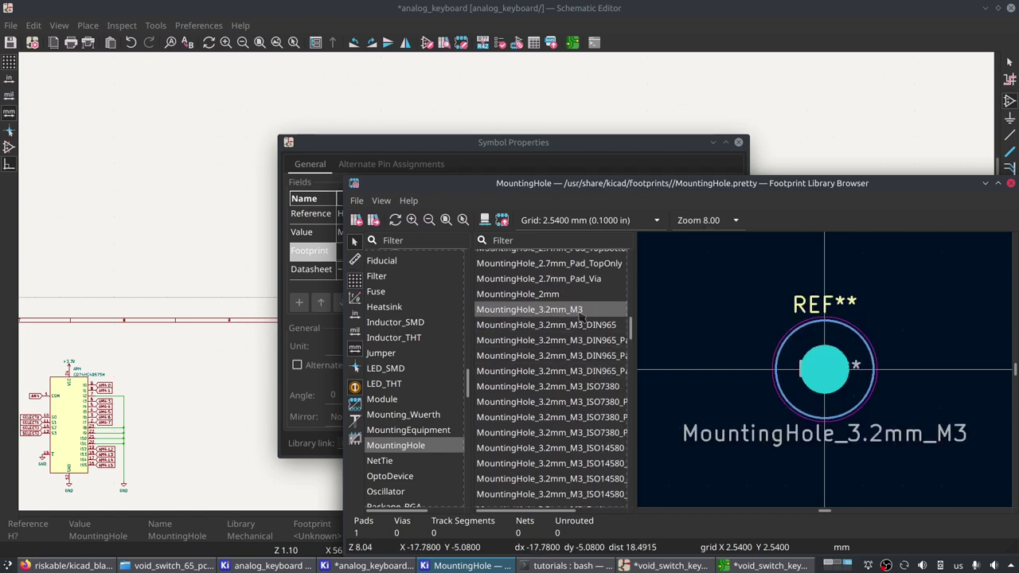
{"action": "left_click", "coordinate": [586, 326]}
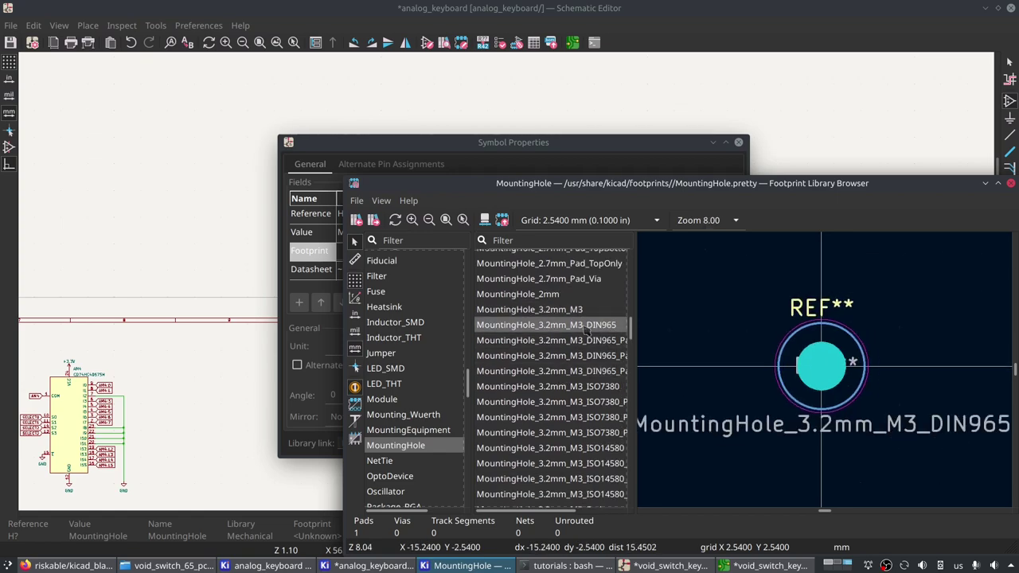
{"action": "left_click", "coordinate": [579, 355]}
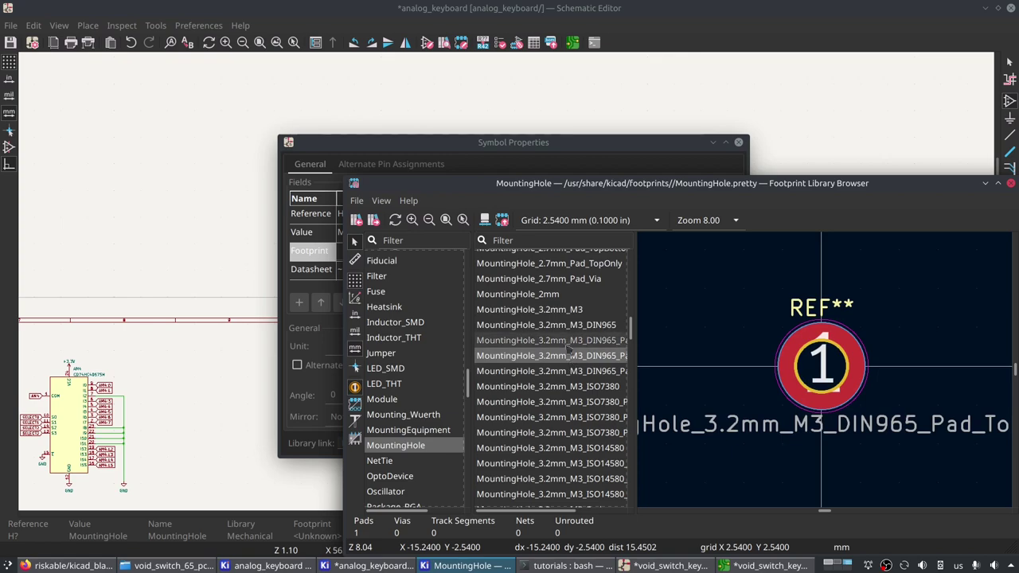
{"action": "key", "text": "Up"}
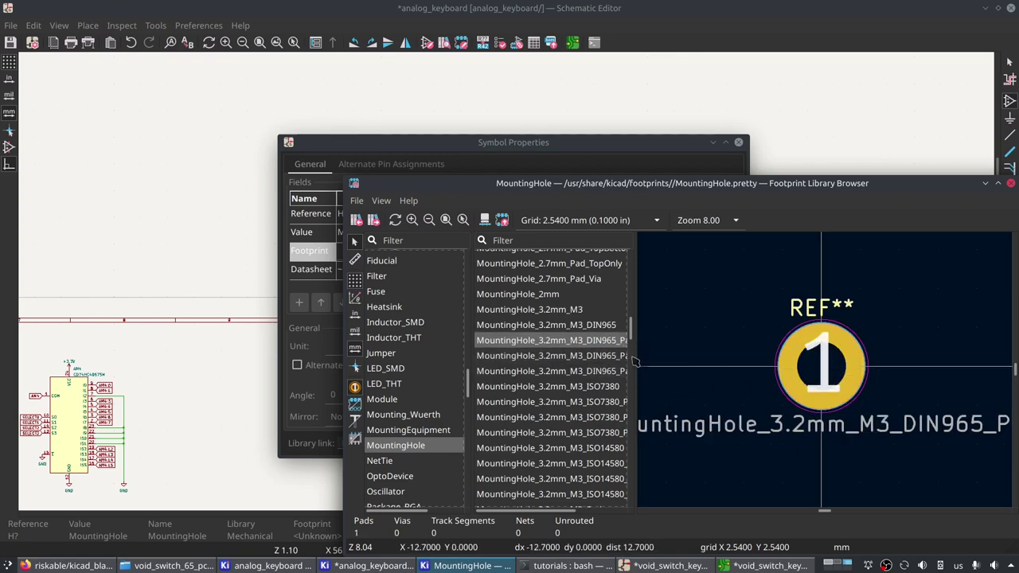
{"action": "left_click_drag", "start_coordinate": [735, 367], "coordinate": [736, 366]}
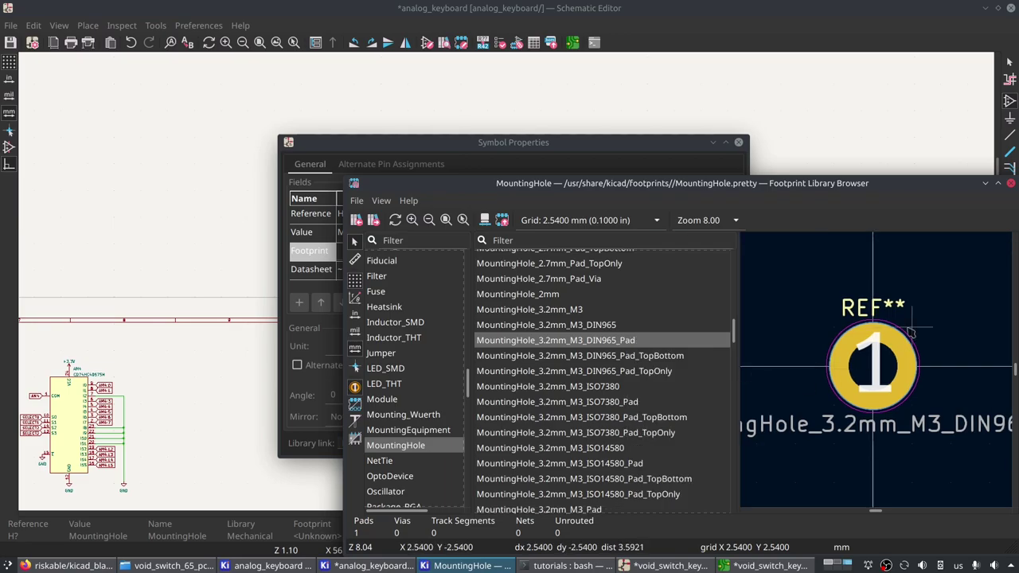
{"action": "double_click", "coordinate": [613, 341]}
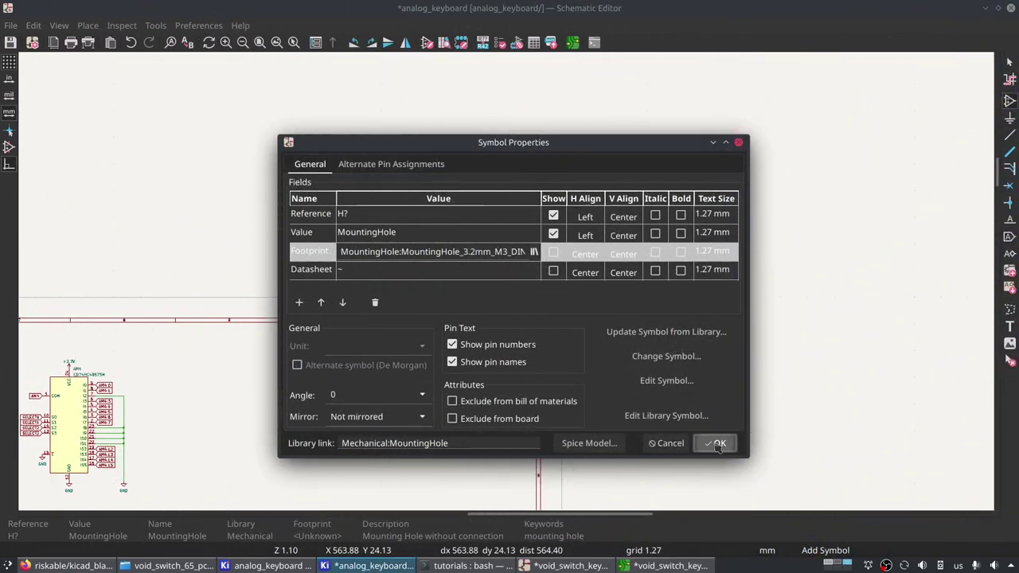
{"action": "left_click", "coordinate": [719, 443]}
Examine the placed mounting hole symbol and the free sheet area around it and the multiplexers.
{"action": "middle_click_drag", "start_coordinate": [400, 411], "coordinate": [559, 266]}
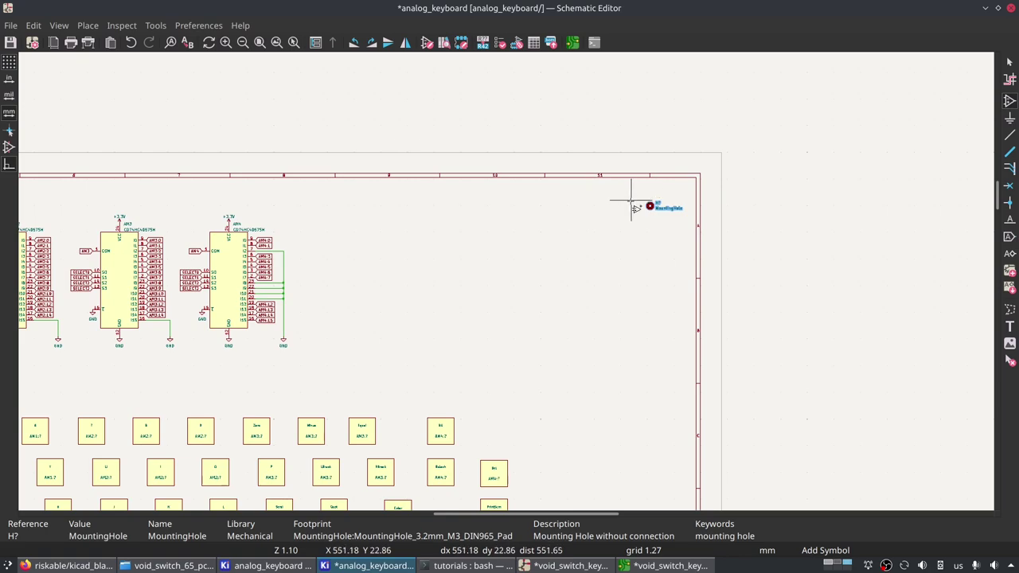
{"action": "scroll", "coordinate": [635, 208], "scroll_direction": "up", "scroll_amount": 3}
{"action": "middle_click_drag", "start_coordinate": [386, 364], "coordinate": [571, 234]}
{"action": "scroll", "coordinate": [458, 326], "scroll_direction": "down", "scroll_amount": 3}
{"action": "scroll", "coordinate": [526, 264], "scroll_direction": "up", "scroll_amount": 4}
{"action": "middle_click_drag", "start_coordinate": [455, 307], "coordinate": [285, 326]}
{"action": "scroll", "coordinate": [509, 282], "scroll_direction": "down", "scroll_amount": 1}
{"action": "scroll", "coordinate": [506, 281], "scroll_direction": "up", "scroll_amount": 2}
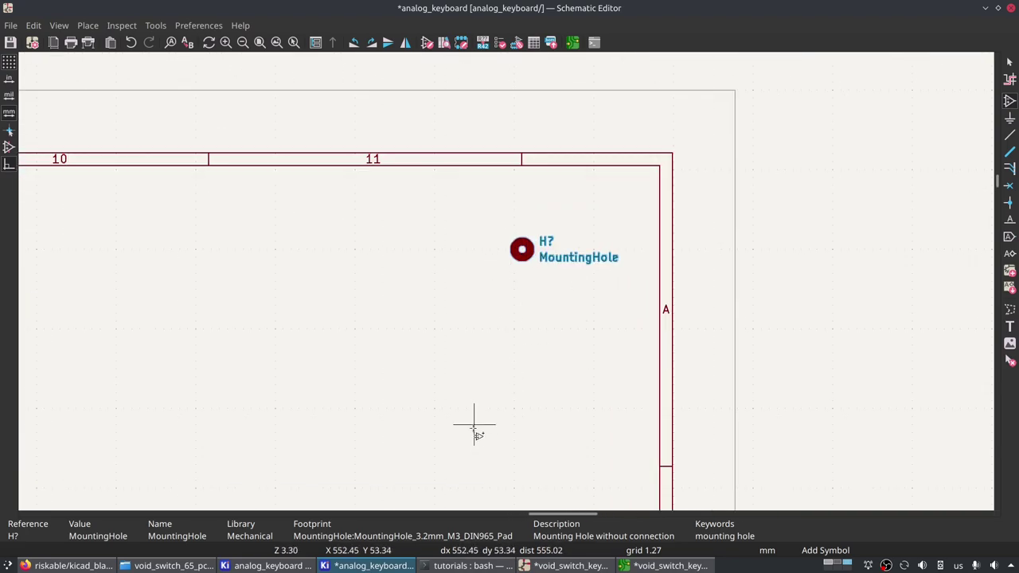
{"action": "scroll", "coordinate": [558, 255], "scroll_direction": "down", "scroll_amount": 5}
{"action": "scroll", "coordinate": [506, 285], "scroll_direction": "up", "scroll_amount": 6}
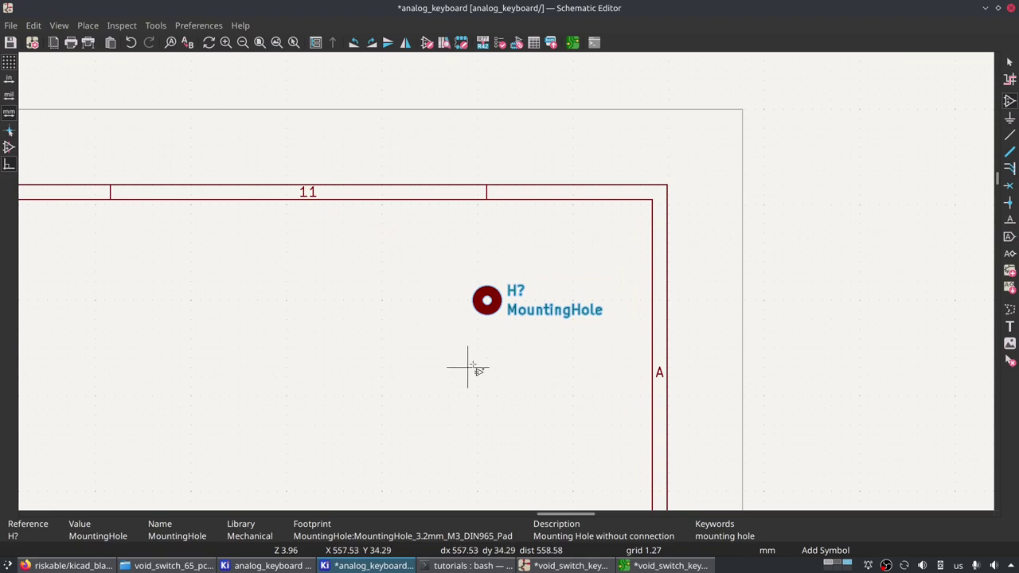
Duplicate the mounting hole symbol twice, stack the copies in a column below the original, and check the footprint of a copy.
{"action": "key", "text": "ctrl+d"}
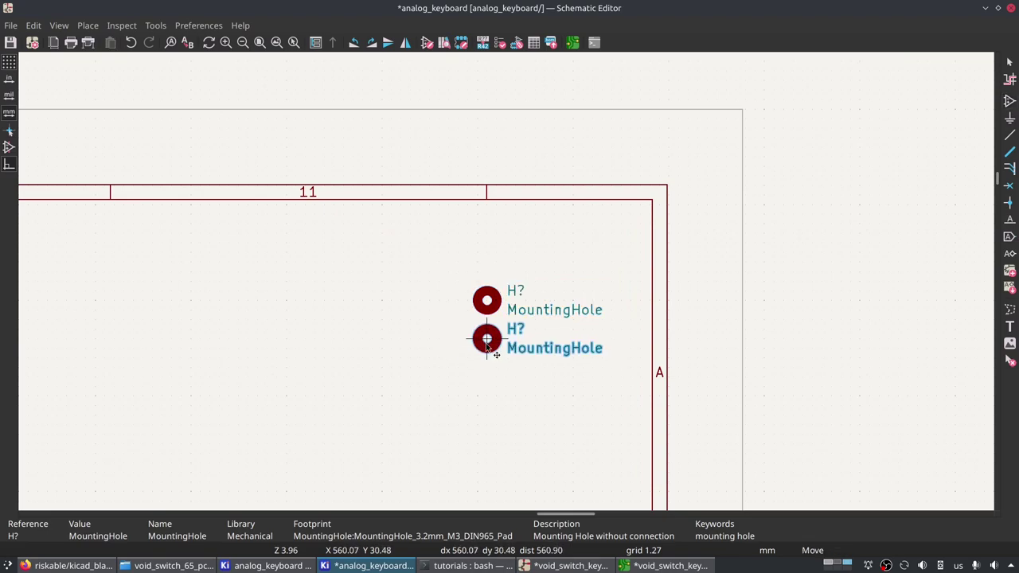
{"action": "left_click", "coordinate": [487, 340]}
{"action": "key", "text": "ctrl+d"}
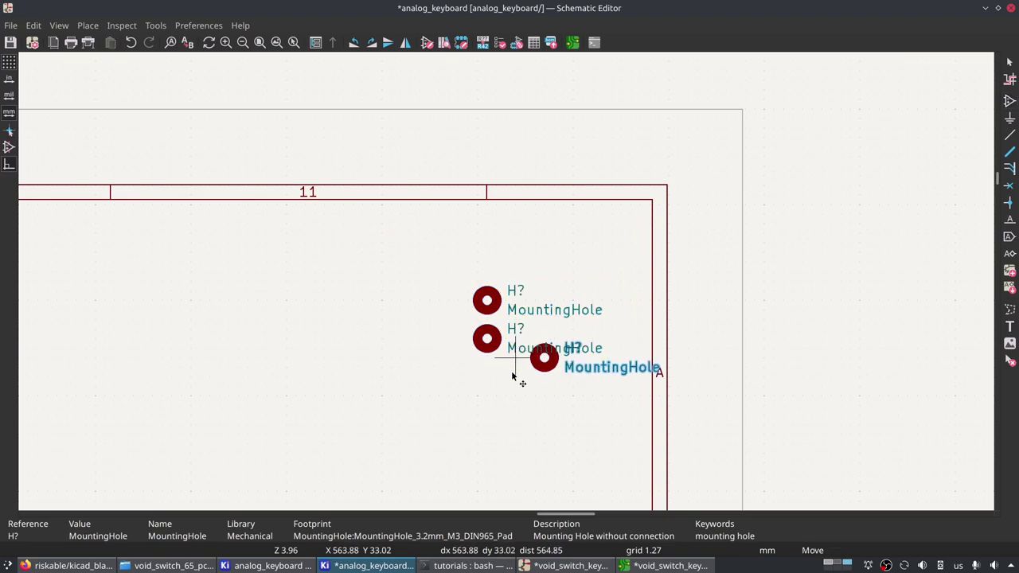
{"action": "left_click", "coordinate": [458, 386]}
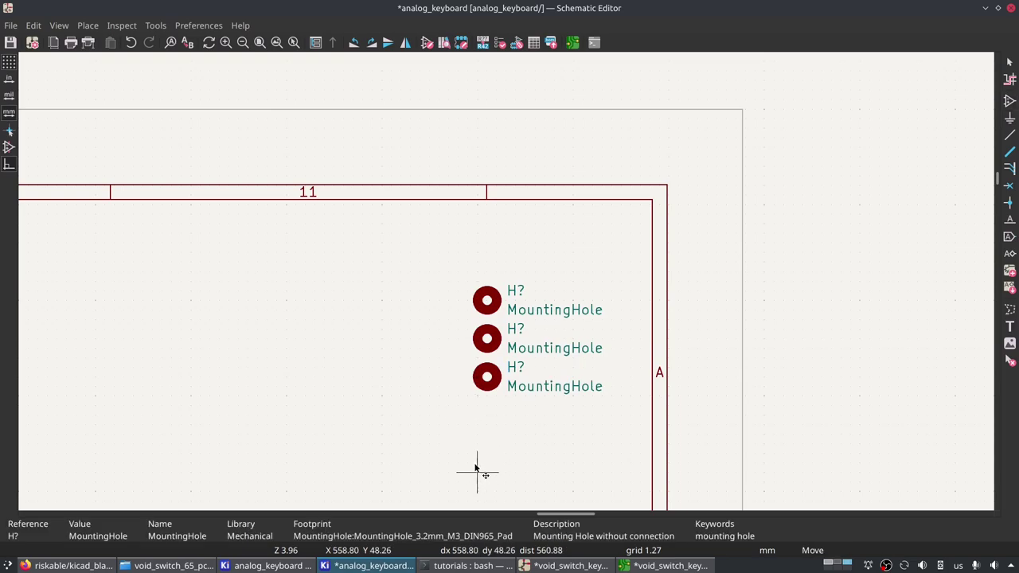
{"action": "left_click", "coordinate": [487, 391]}
{"action": "key", "text": "Escape"}
{"action": "double_click", "coordinate": [484, 371]}
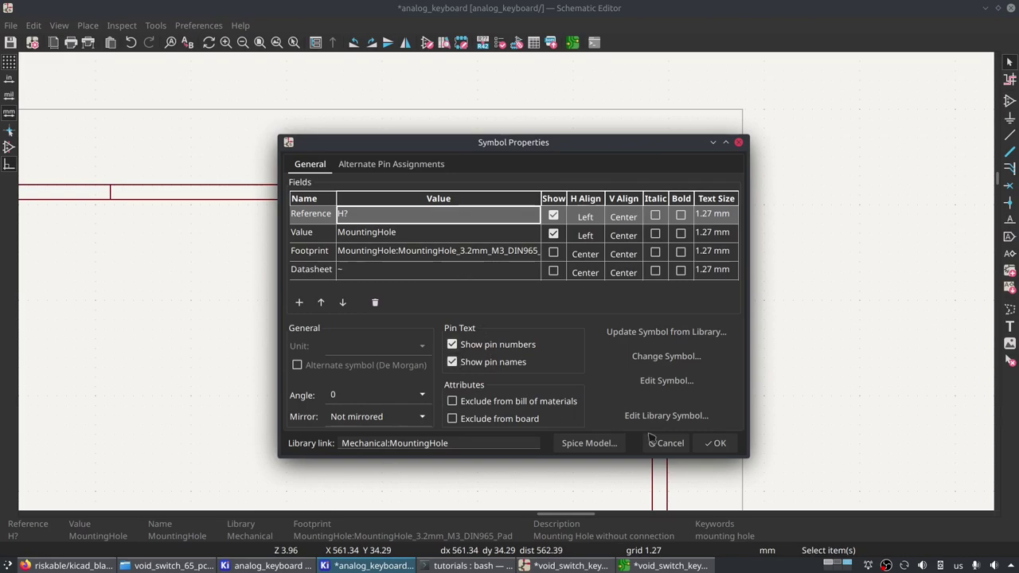
{"action": "left_click", "coordinate": [653, 441]}
Duplicate the mounting hole symbol three more times, stacking the copies at equal spacing down the column.
{"action": "key", "text": "ctrl+d"}
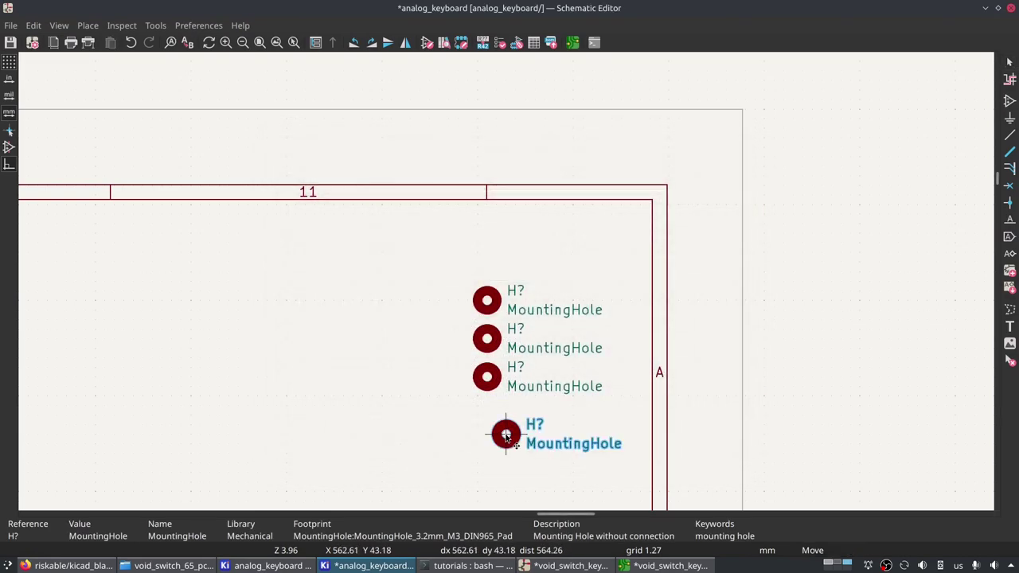
{"action": "left_click", "coordinate": [486, 415]}
{"action": "key", "text": "ctrl+d"}
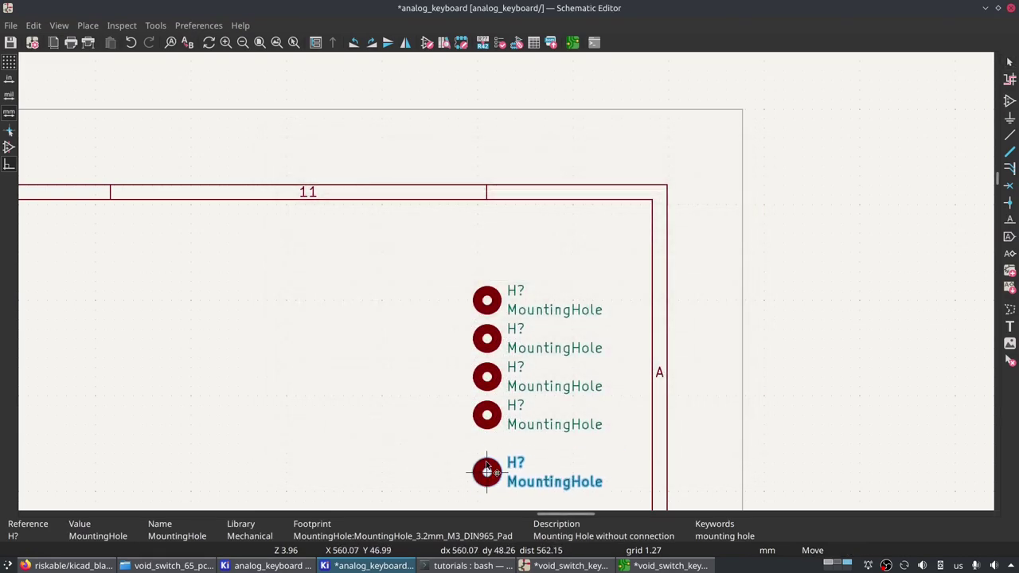
{"action": "left_click", "coordinate": [487, 454]}
{"action": "scroll", "coordinate": [501, 485], "scroll_direction": "down", "scroll_amount": 2}
{"action": "key", "text": "ctrl+d"}
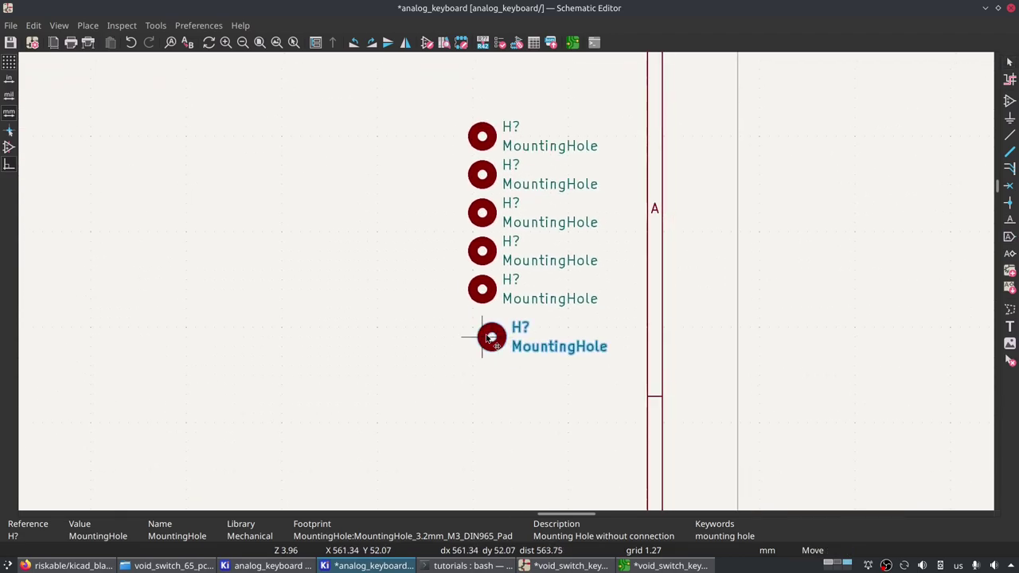
{"action": "left_click", "coordinate": [487, 335]}
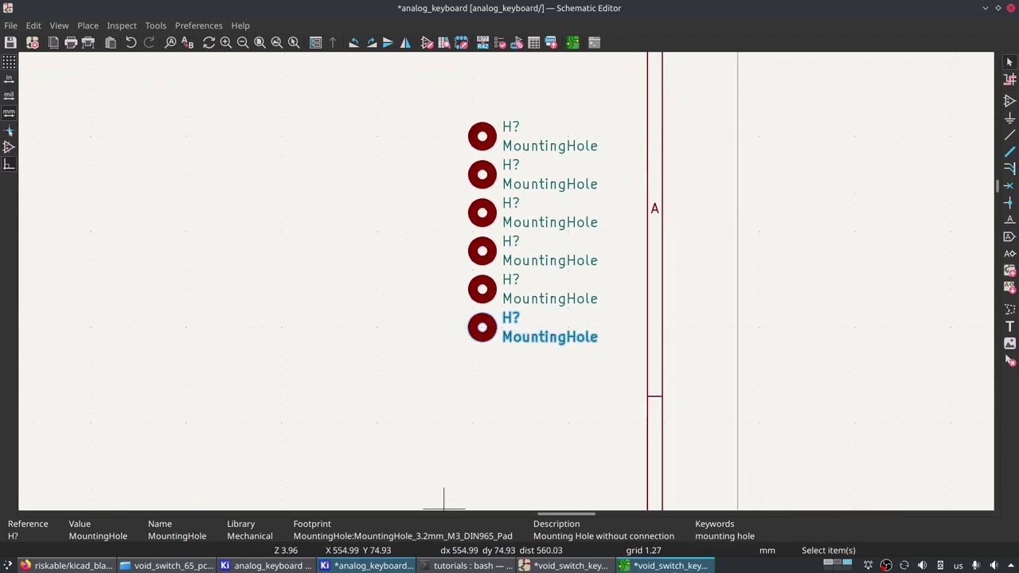
Switch to the void_switch_keyboard board layout and undo the move of the key parts left above the board outline.
{"action": "left_click", "coordinate": [669, 566]}
{"action": "scroll", "coordinate": [501, 295], "scroll_direction": "down", "scroll_amount": 5}
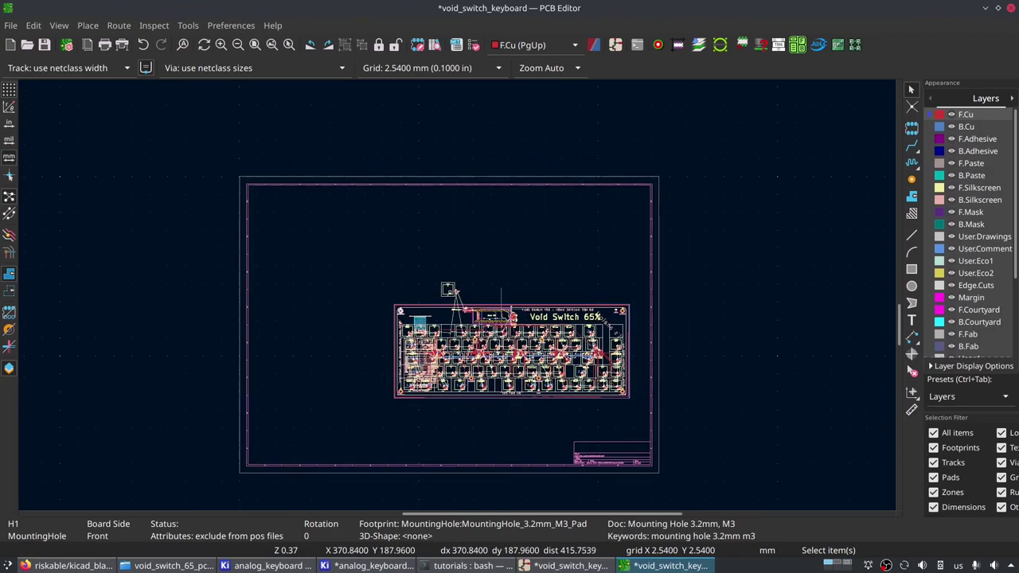
{"action": "key", "text": "ctrl+z"}
{"action": "key", "text": "ctrl+y"}
Examine where the mounting holes sit on the Void Switch 65% board, at its corners and between the key rows.
{"action": "scroll", "coordinate": [546, 395], "scroll_direction": "up", "scroll_amount": 3}
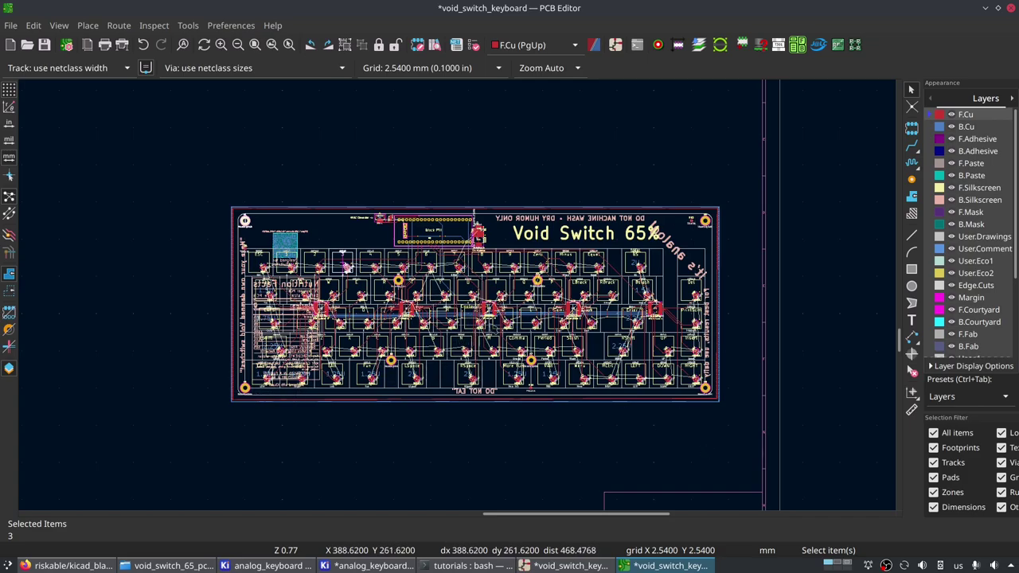
{"action": "scroll", "coordinate": [471, 328], "scroll_direction": "up", "scroll_amount": 5}
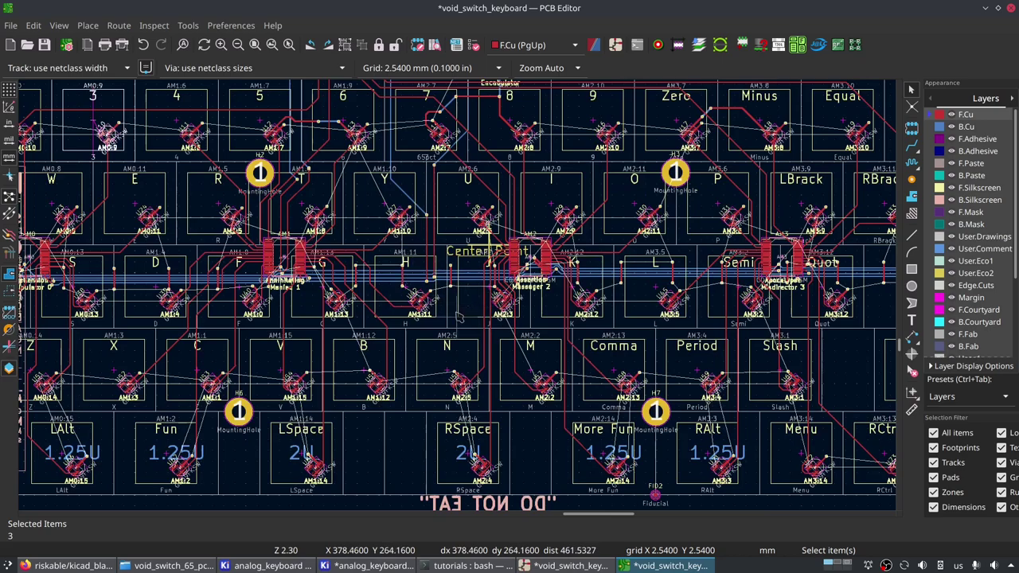
{"action": "scroll", "coordinate": [459, 317], "scroll_direction": "up", "scroll_amount": 3}
{"action": "scroll", "coordinate": [459, 317], "scroll_direction": "down", "scroll_amount": 3}
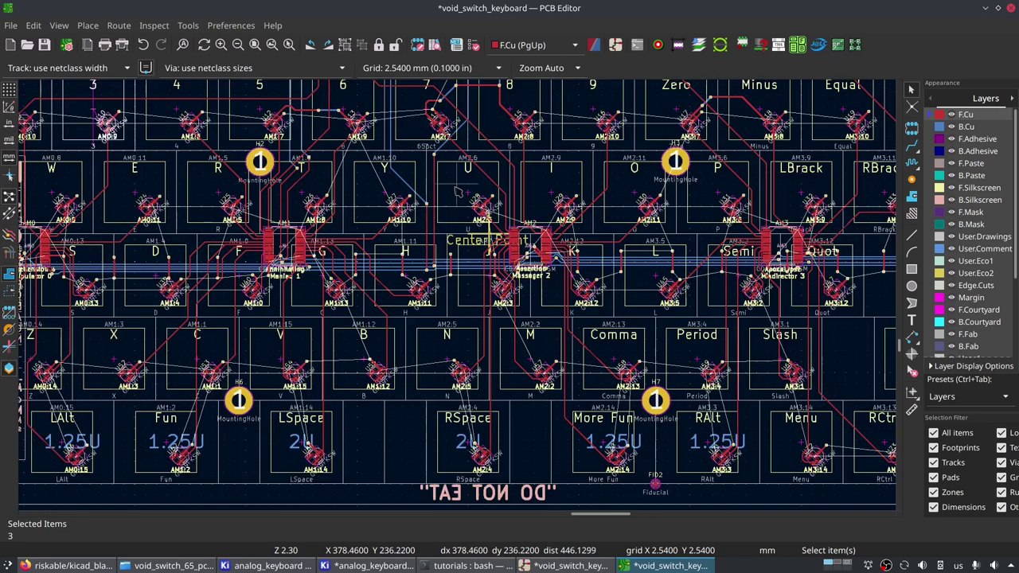
{"action": "scroll", "coordinate": [363, 374], "scroll_direction": "down", "scroll_amount": 3}
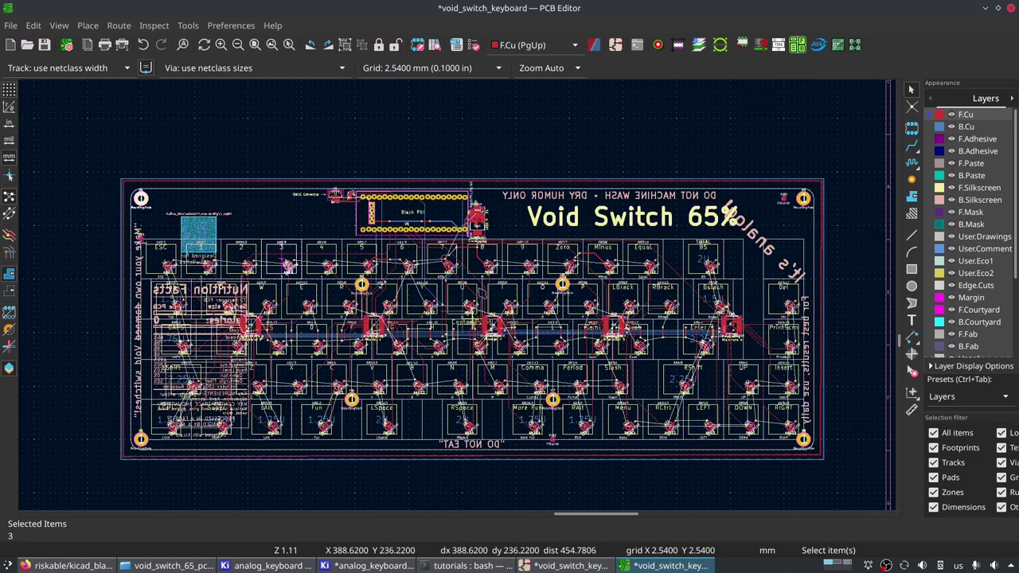
{"action": "scroll", "coordinate": [471, 312], "scroll_direction": "up", "scroll_amount": 4}
{"action": "scroll", "coordinate": [575, 373], "scroll_direction": "down", "scroll_amount": 6}
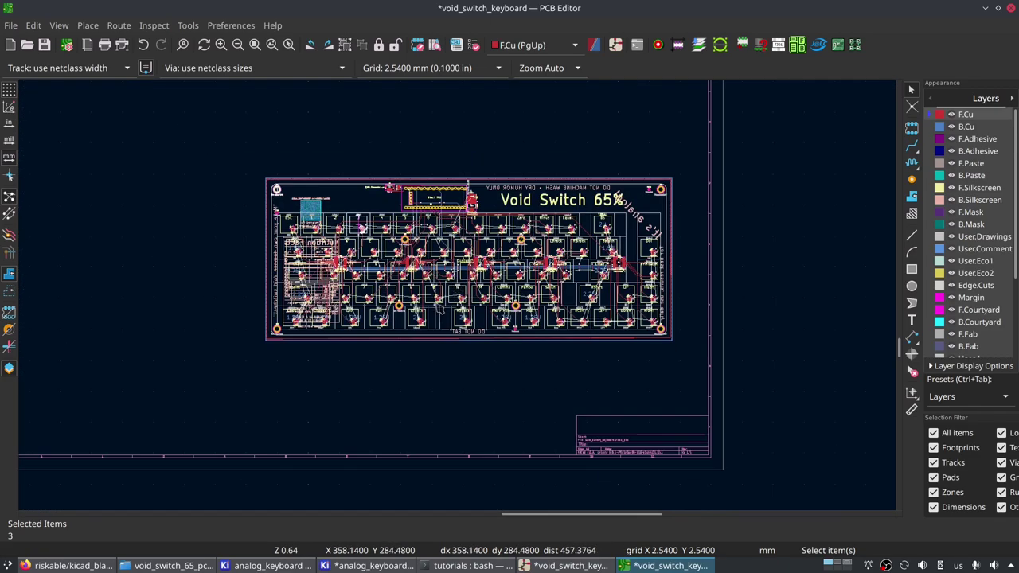
{"action": "scroll", "coordinate": [371, 318], "scroll_direction": "up", "scroll_amount": 2}
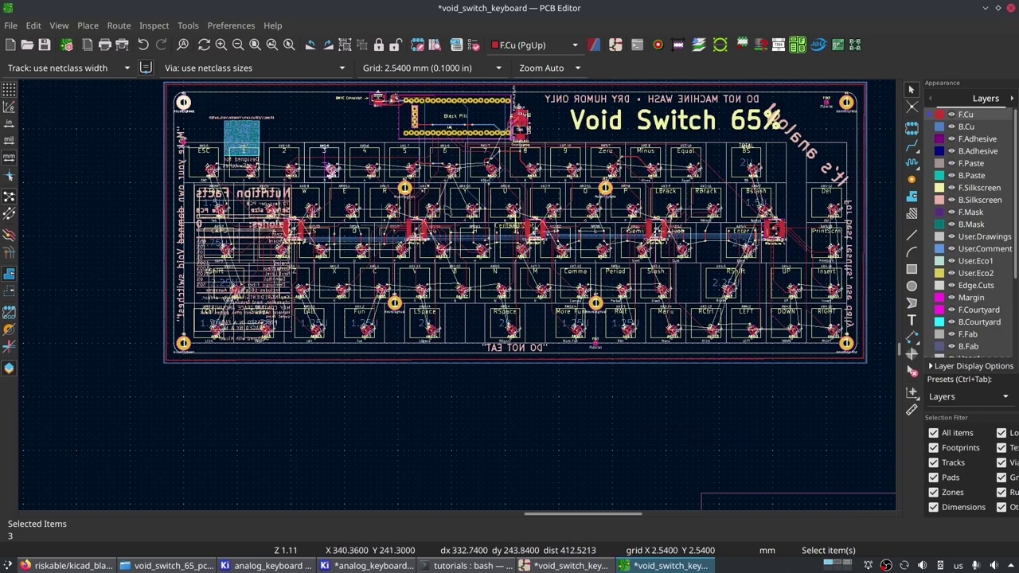
{"action": "scroll", "coordinate": [487, 233], "scroll_direction": "up", "scroll_amount": 4}
{"action": "scroll", "coordinate": [460, 341], "scroll_direction": "down", "scroll_amount": 4}
{"action": "scroll", "coordinate": [451, 340], "scroll_direction": "up", "scroll_amount": 4}
{"action": "scroll", "coordinate": [446, 339], "scroll_direction": "down", "scroll_amount": 4}
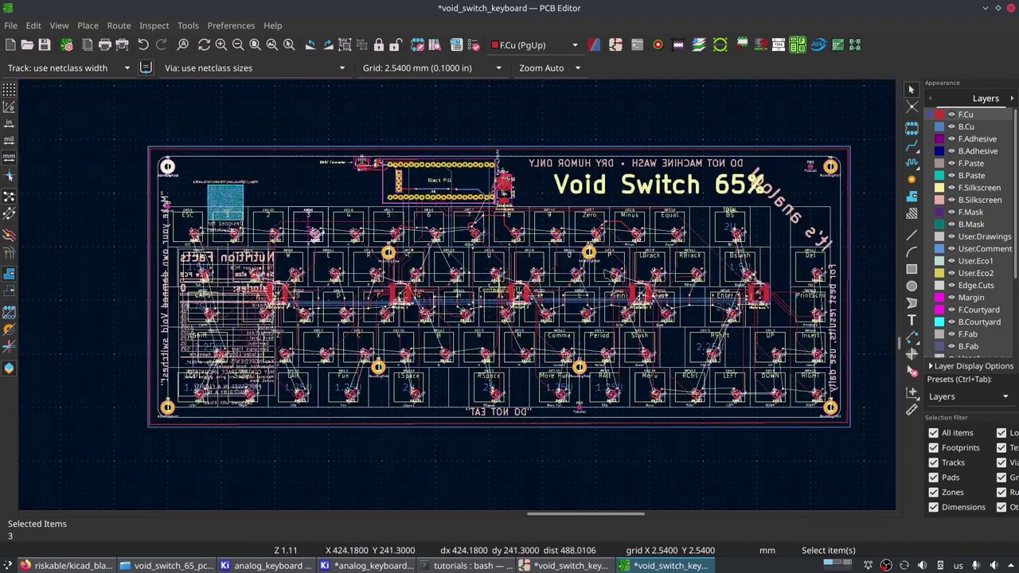
Inspect the inner mounting holes H2, H3, H6 and H7 and the nearby hall sensors, multiplexers and tracks.
{"action": "scroll", "coordinate": [422, 274], "scroll_direction": "up", "scroll_amount": 8}
{"action": "scroll", "coordinate": [457, 295], "scroll_direction": "down", "scroll_amount": 4}
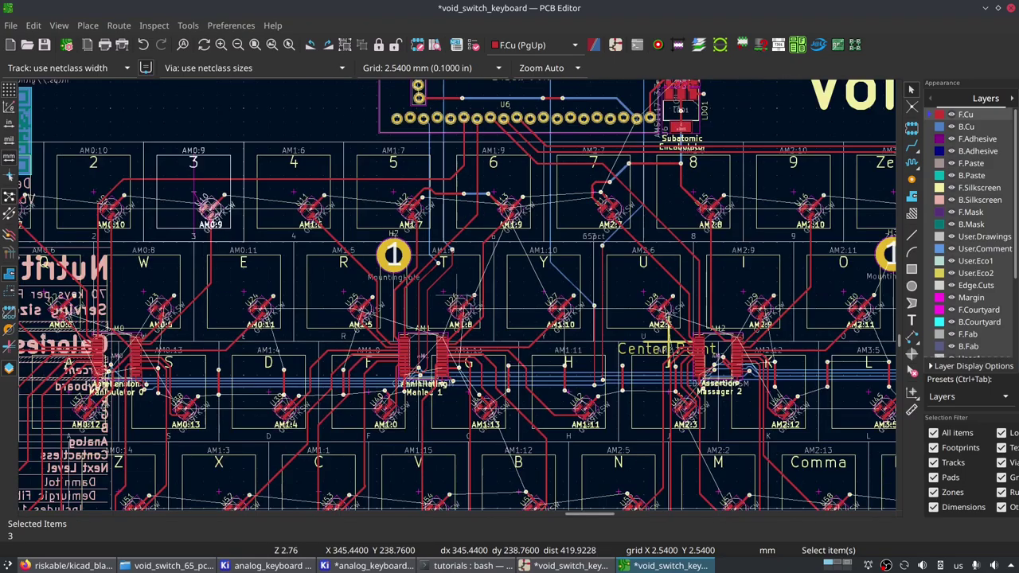
{"action": "scroll", "coordinate": [502, 313], "scroll_direction": "down", "scroll_amount": 6}
{"action": "scroll", "coordinate": [428, 283], "scroll_direction": "up", "scroll_amount": 6}
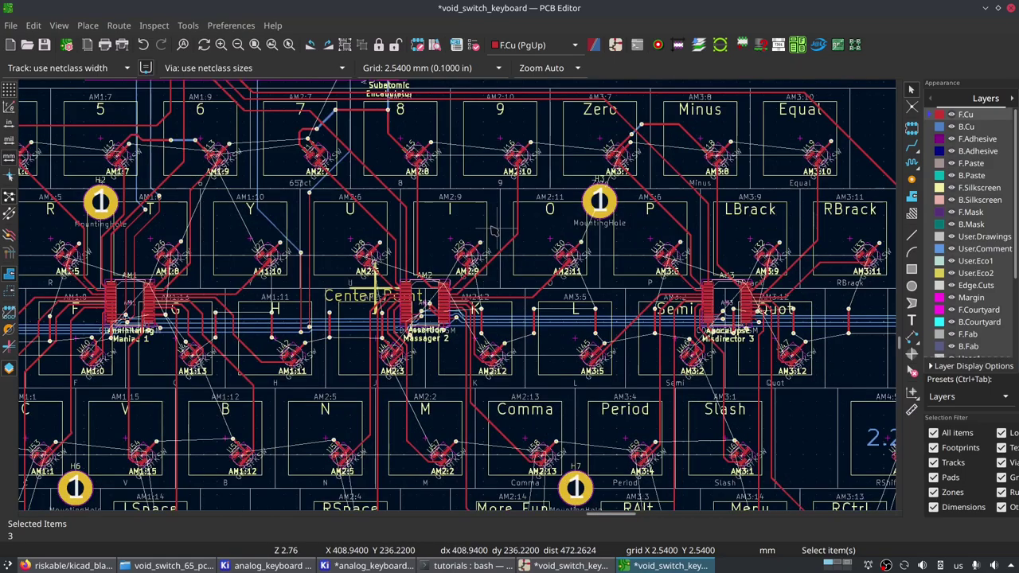
{"action": "scroll", "coordinate": [487, 297], "scroll_direction": "up", "scroll_amount": 5}
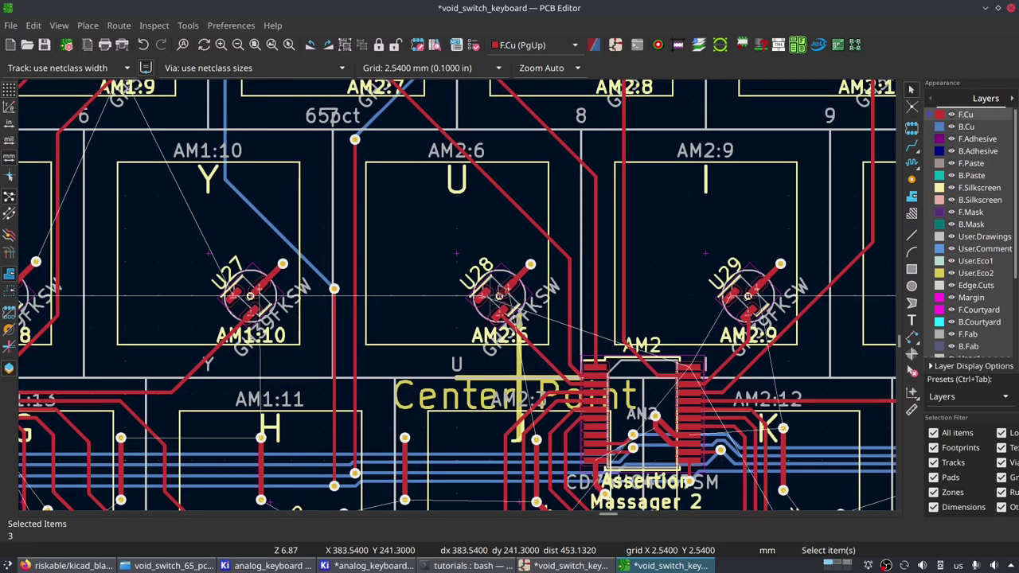
{"action": "scroll", "coordinate": [506, 281], "scroll_direction": "down", "scroll_amount": 3}
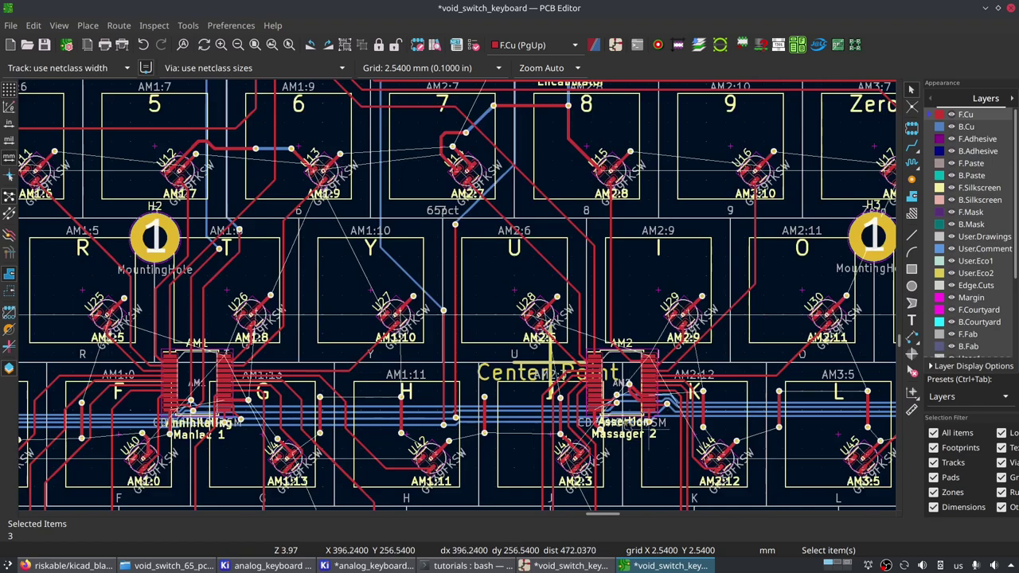
{"action": "scroll", "coordinate": [419, 311], "scroll_direction": "up", "scroll_amount": 7}
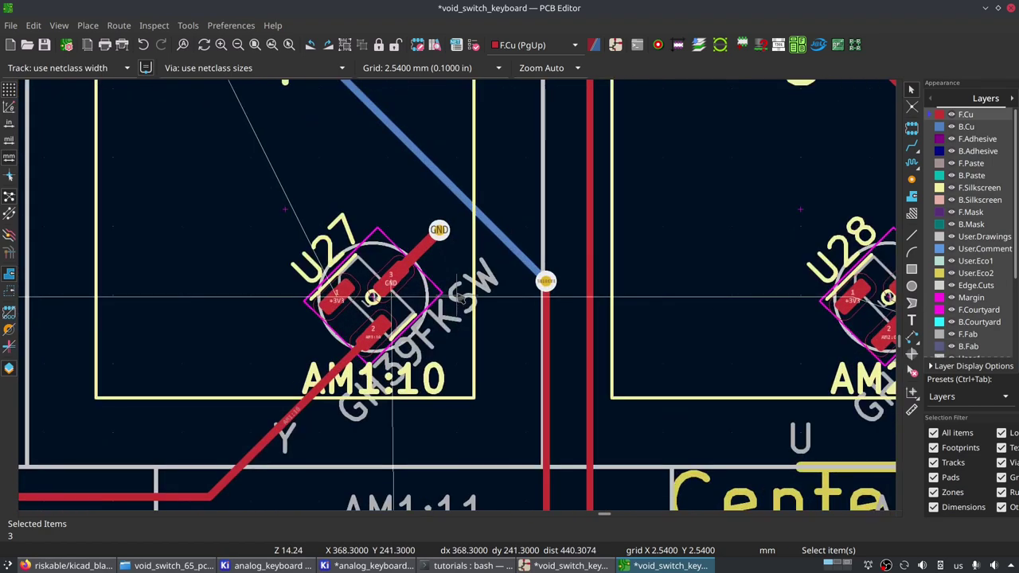
{"action": "scroll", "coordinate": [461, 299], "scroll_direction": "down", "scroll_amount": 10}
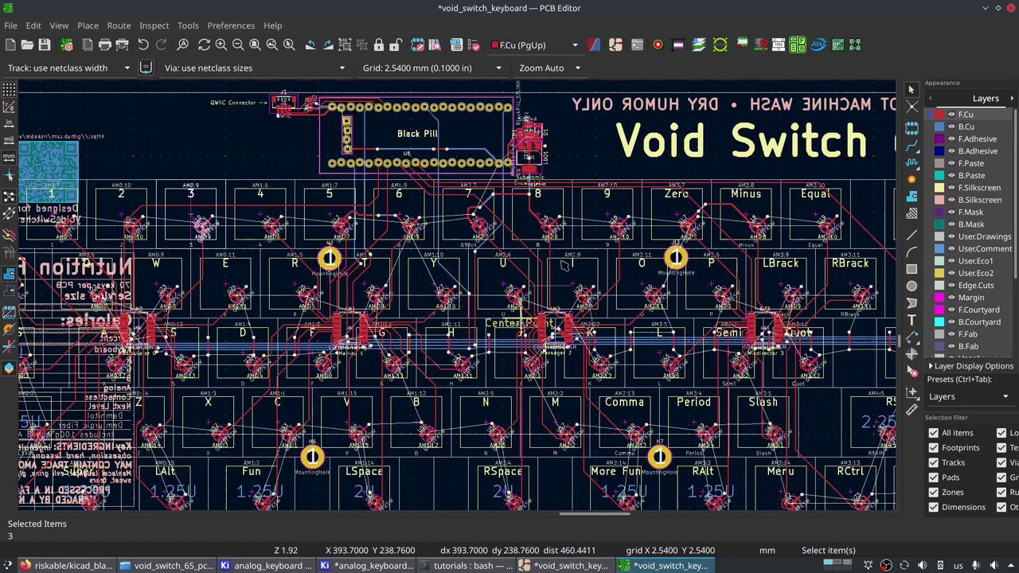
{"action": "middle_click_drag", "start_coordinate": [521, 301], "coordinate": [509, 287]}
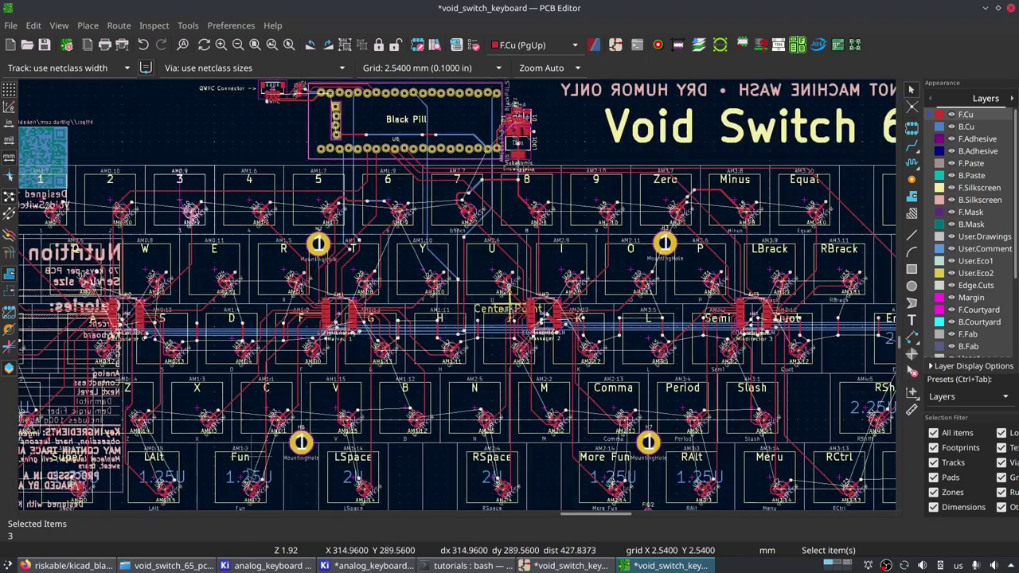
{"action": "scroll", "coordinate": [281, 362], "scroll_direction": "down", "scroll_amount": 5}
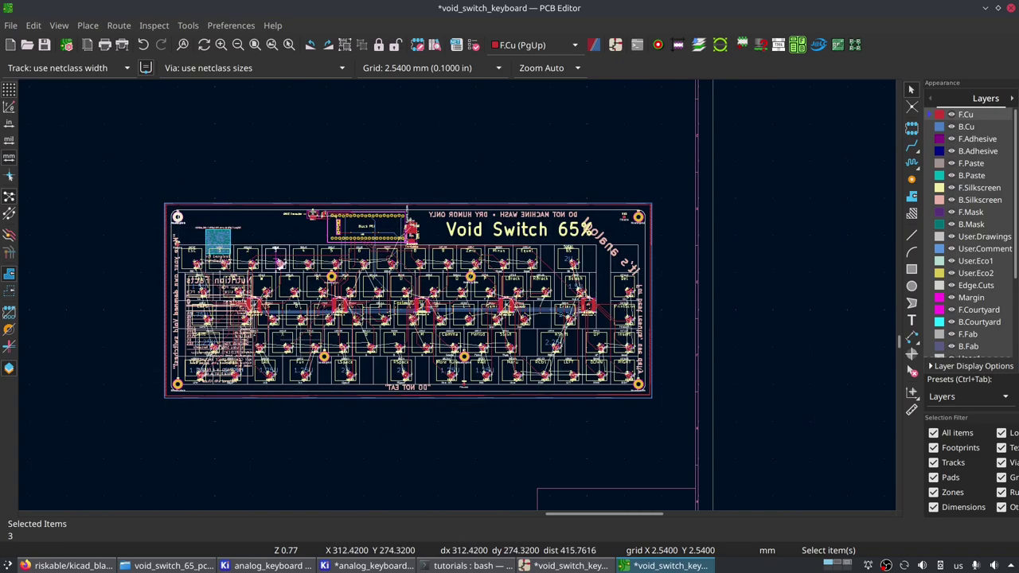
{"action": "scroll", "coordinate": [438, 362], "scroll_direction": "up", "scroll_amount": 5}
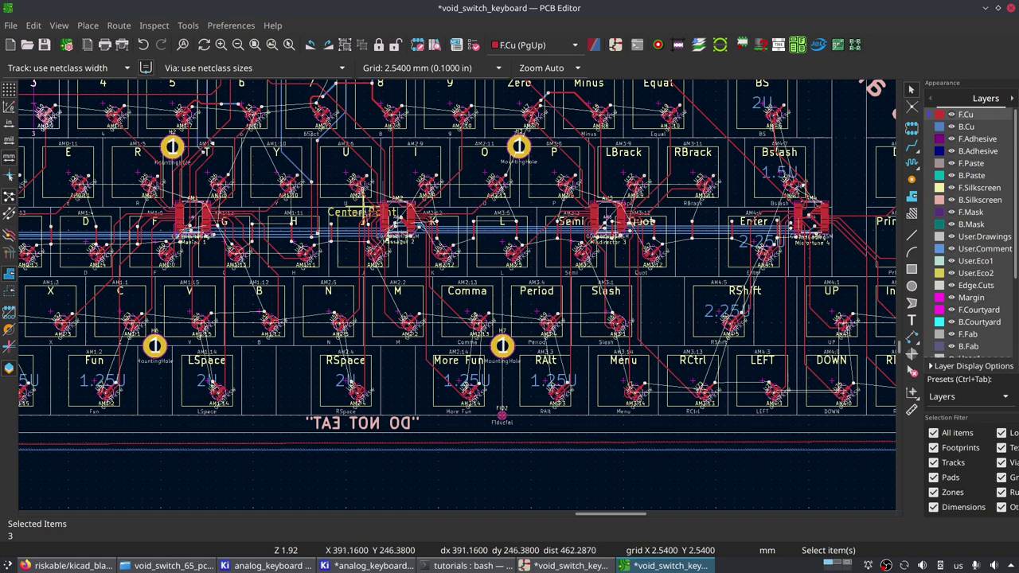
{"action": "scroll", "coordinate": [478, 239], "scroll_direction": "up", "scroll_amount": 2}
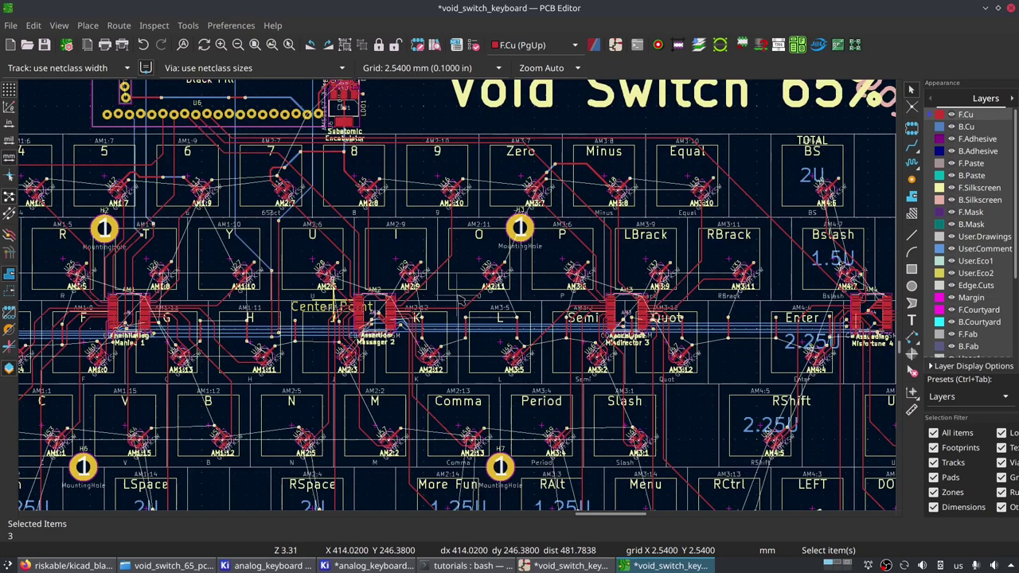
{"action": "scroll", "coordinate": [403, 328], "scroll_direction": "up", "scroll_amount": 2}
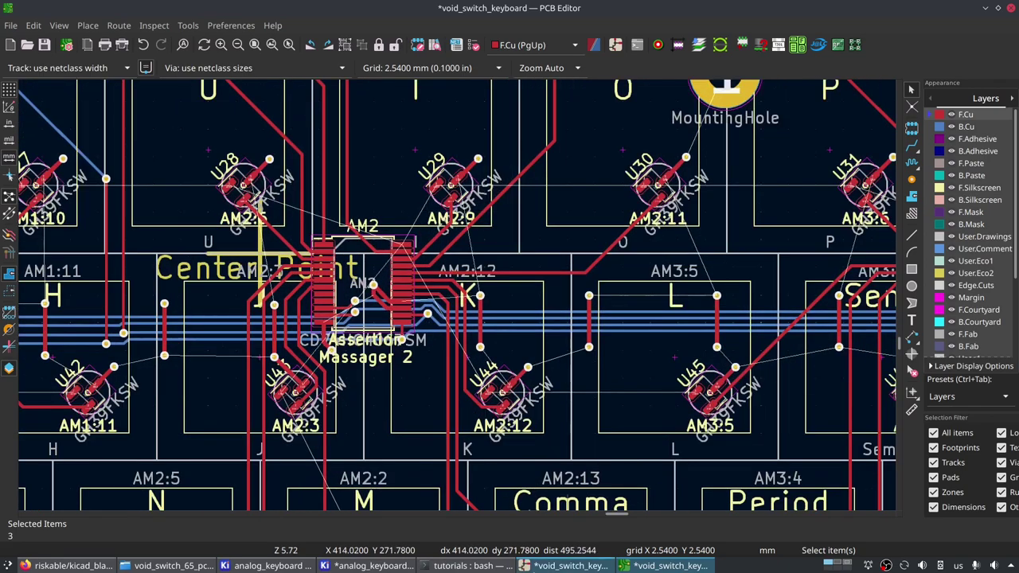
Return to the analog_keyboard schematic and add two more mounting hole copies at the end of the column.
{"action": "key", "text": "alt+Tab"}
{"action": "scroll", "coordinate": [443, 314], "scroll_direction": "down", "scroll_amount": 2}
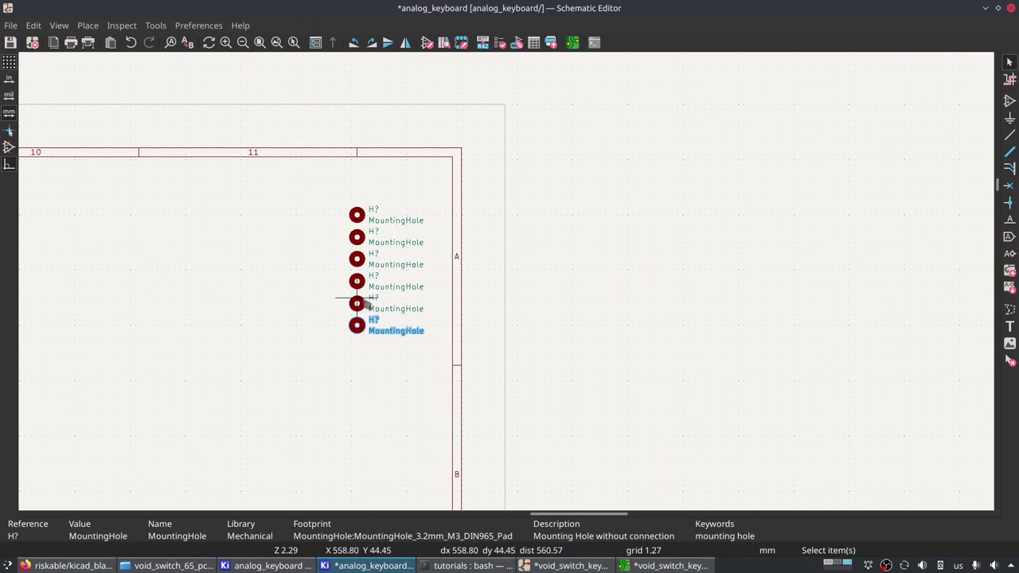
{"action": "scroll", "coordinate": [351, 381], "scroll_direction": "up", "scroll_amount": 3}
{"action": "key", "text": "ctrl+d"}
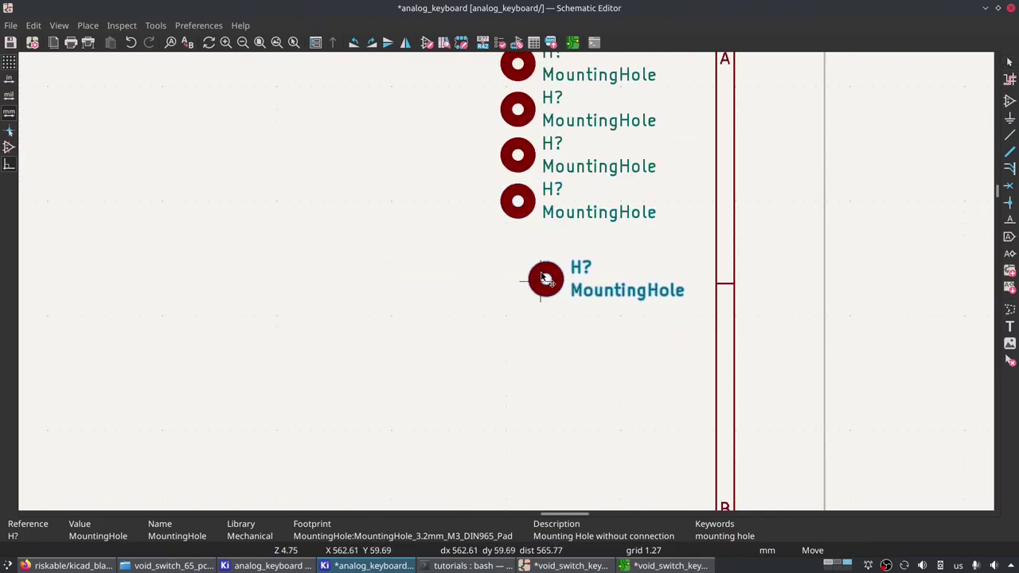
{"action": "left_click", "coordinate": [518, 247]}
{"action": "key", "text": "ctrl+d"}
{"action": "left_click", "coordinate": [518, 293]}
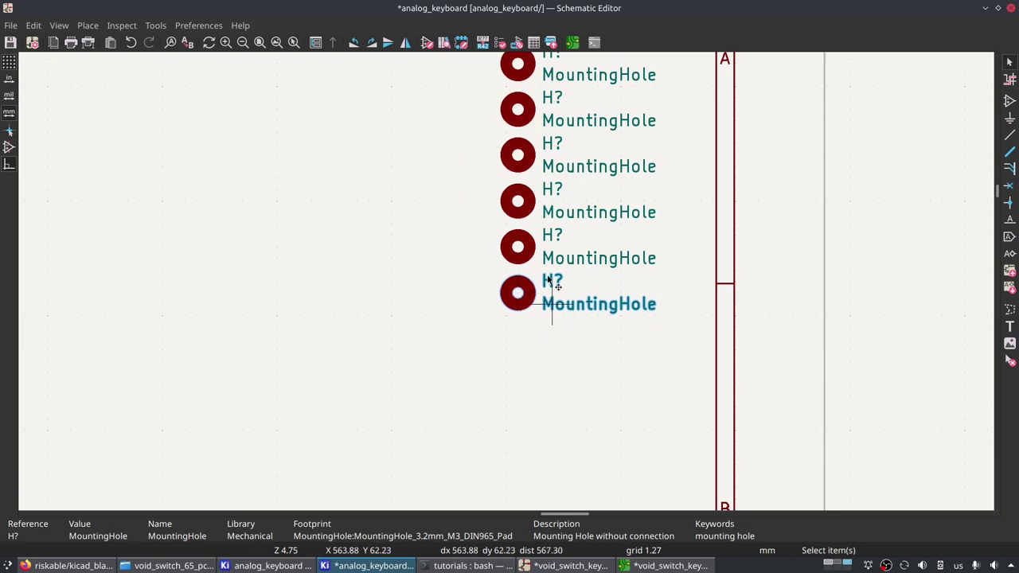
{"action": "scroll", "coordinate": [462, 212], "scroll_direction": "down", "scroll_amount": 3}
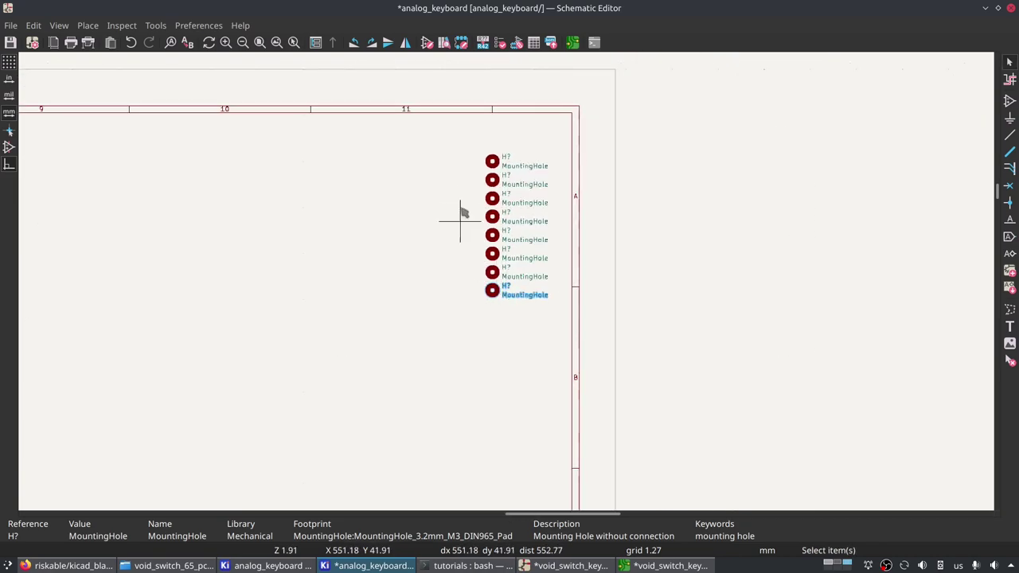
Annotate the entire schematic, keeping existing annotations and sorting symbols by X position.
{"action": "left_click", "coordinate": [483, 42]}
{"action": "left_click", "coordinate": [695, 434]}
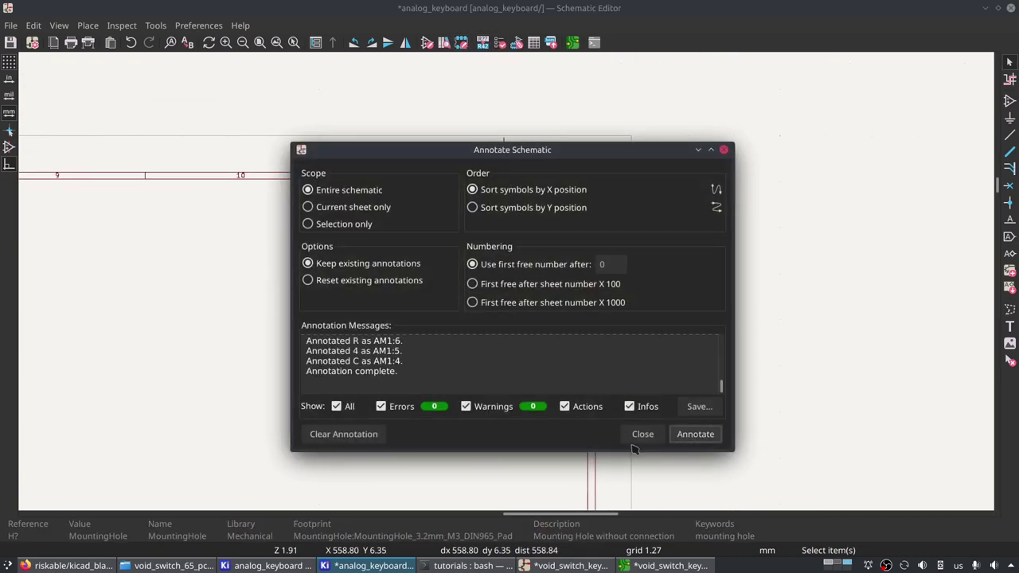
{"action": "left_click", "coordinate": [643, 434]}
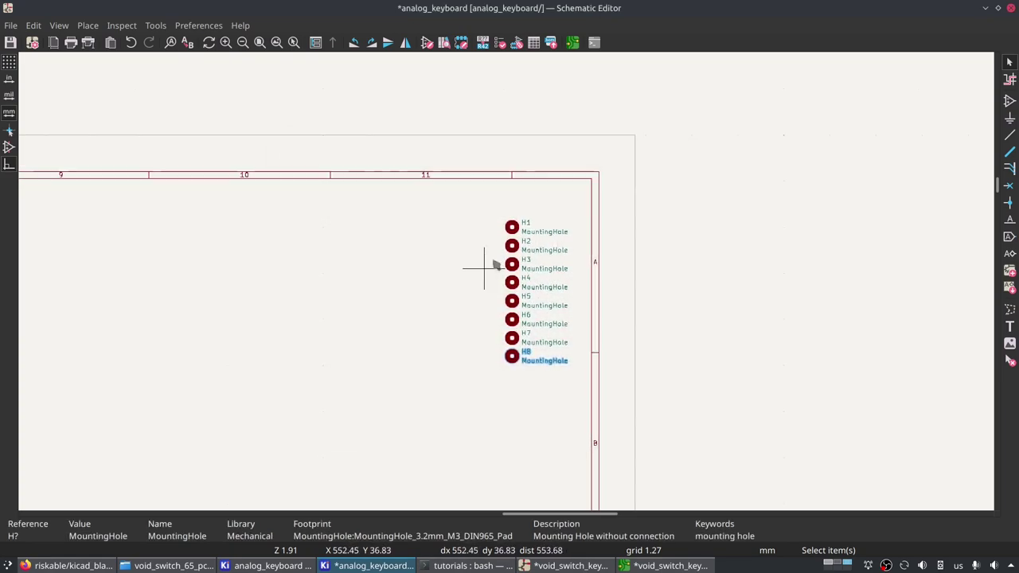
Add a Fiducial symbol from the Mechanical library below mounting hole H8 and rotate it.
{"action": "middle_click_drag", "start_coordinate": [486, 268], "coordinate": [529, 174]}
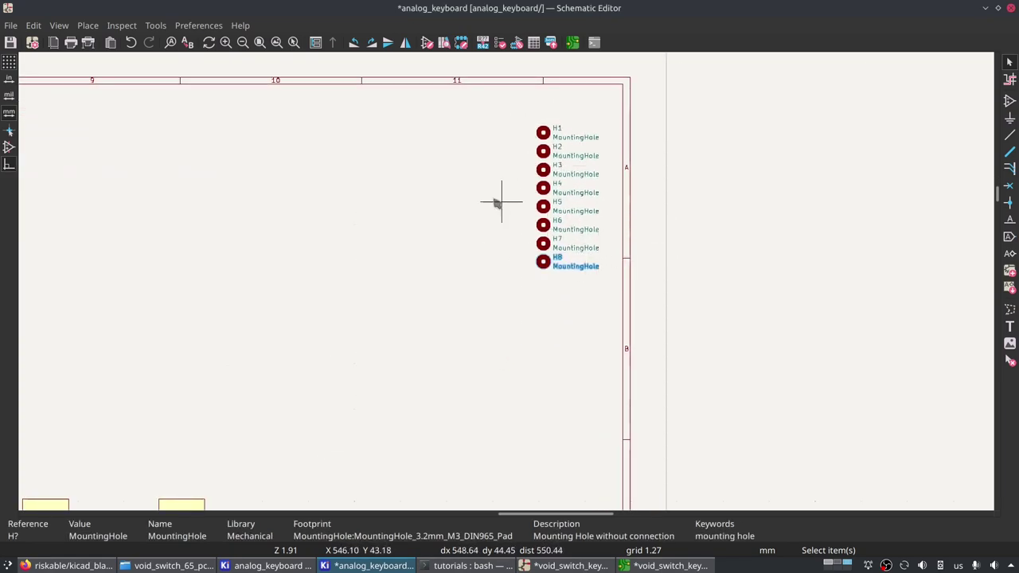
{"action": "middle_click_drag", "start_coordinate": [489, 273], "coordinate": [808, 228]}
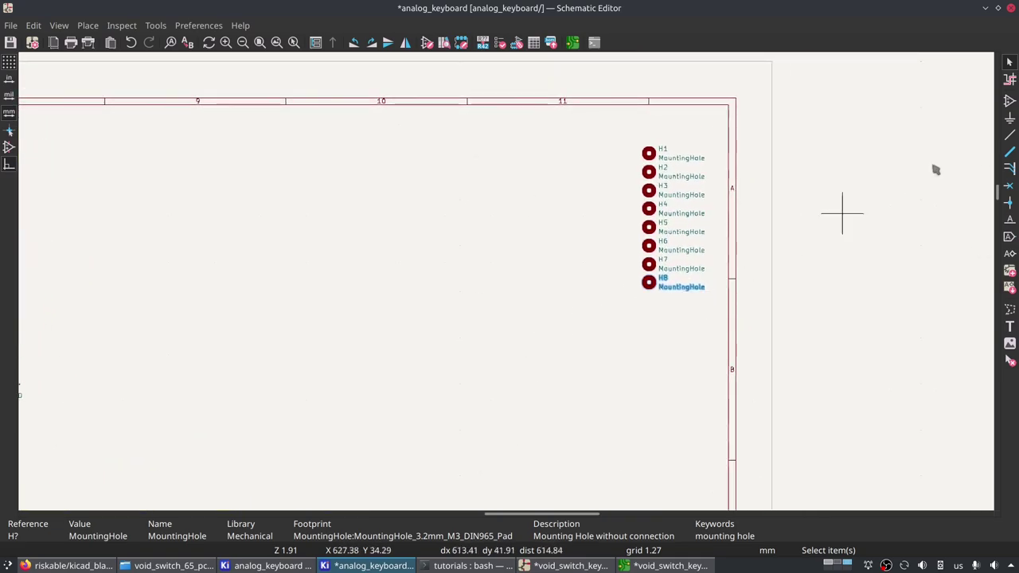
{"action": "left_click", "coordinate": [1010, 101]}
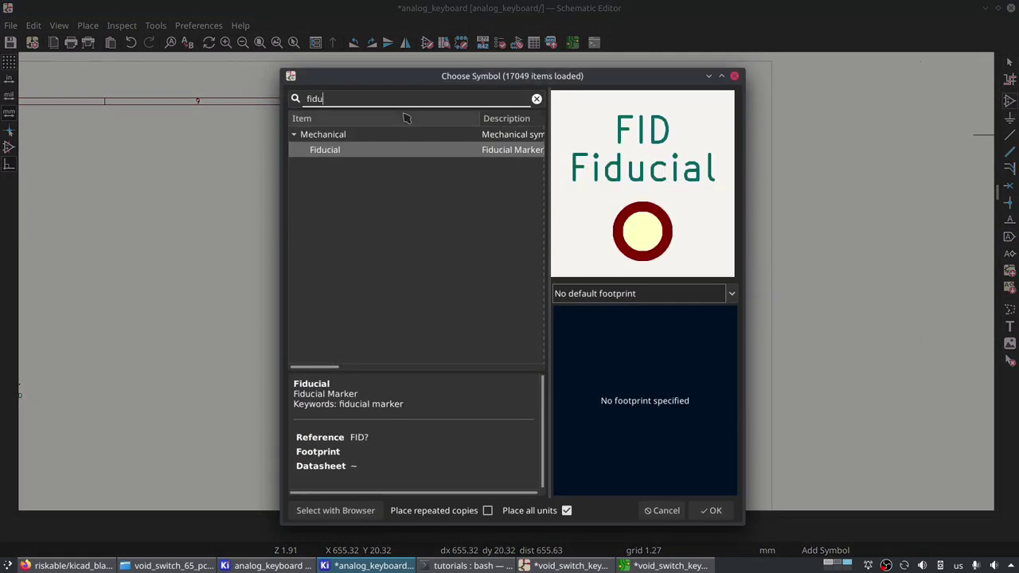
{"action": "double_click", "coordinate": [330, 151]}
{"action": "scroll", "coordinate": [426, 257], "scroll_direction": "up", "scroll_amount": 1}
{"action": "scroll", "coordinate": [547, 279], "scroll_direction": "up", "scroll_amount": 1}
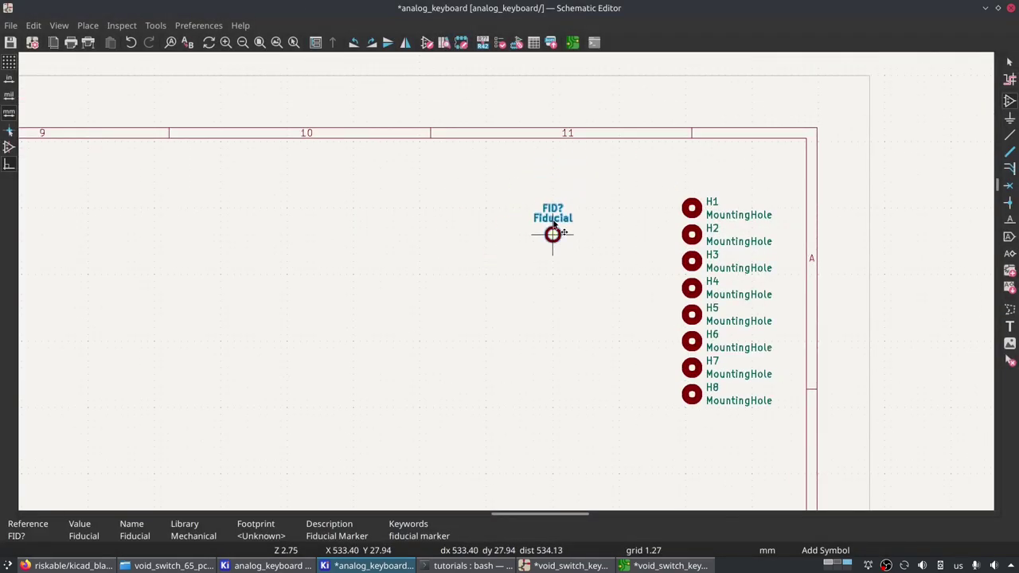
{"action": "middle_click_drag", "start_coordinate": [589, 396], "coordinate": [490, 45]}
{"action": "key", "text": "r"}
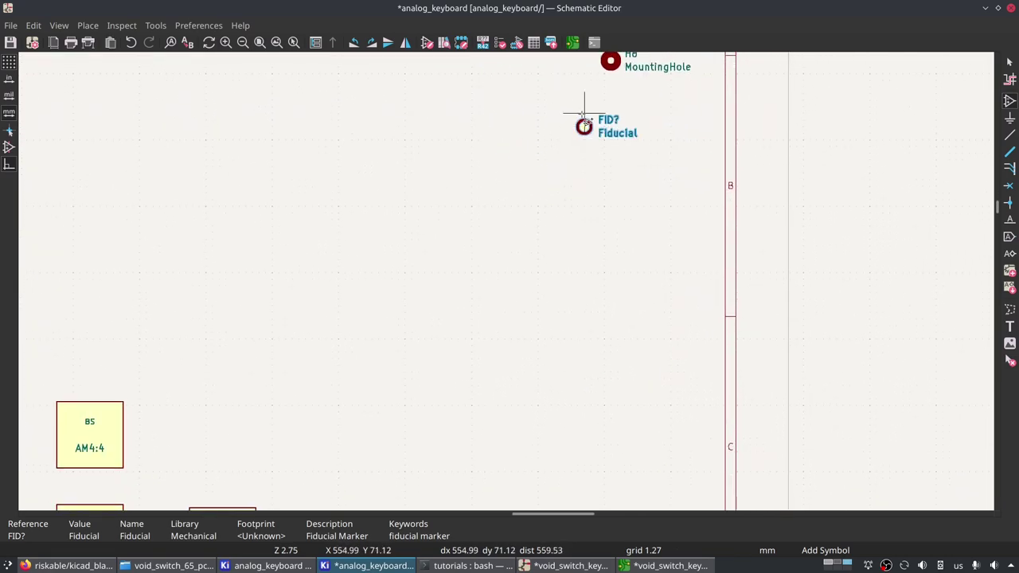
Open the new fiducial's symbol properties with its footprint field ready for editing.
{"action": "key", "text": "e"}
{"action": "left_click", "coordinate": [399, 252]}
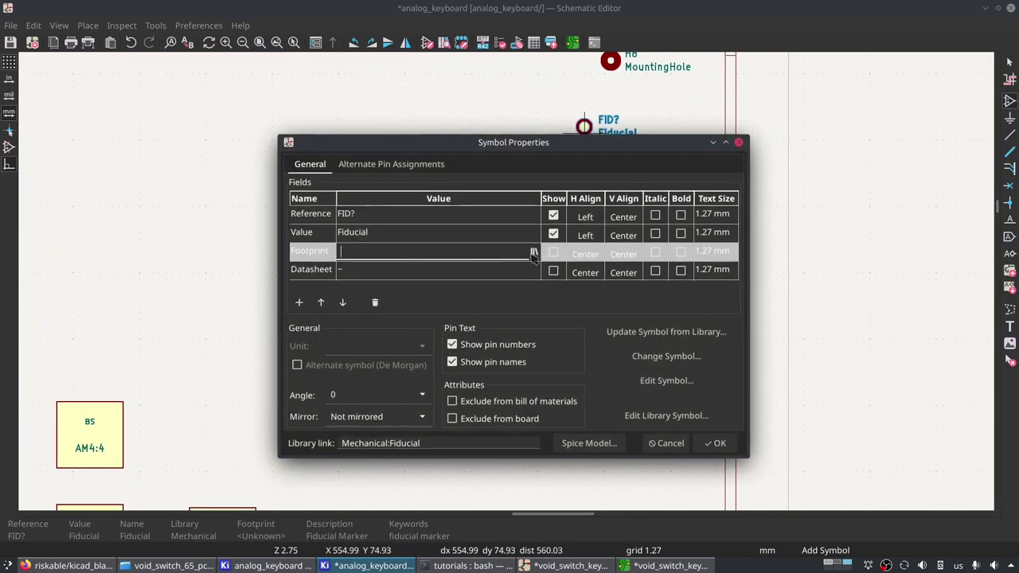
Look up the footprint assigned to fiducial FID1 in the void_switch_keyboard schematic, leaving its properties unchanged.
{"action": "key", "text": "alt+Tab"}
{"action": "scroll", "coordinate": [478, 279], "scroll_direction": "down", "scroll_amount": 3}
{"action": "scroll", "coordinate": [527, 365], "scroll_direction": "down", "scroll_amount": 5, "text": "shift"}
{"action": "scroll", "coordinate": [527, 366], "scroll_direction": "down", "scroll_amount": 6}
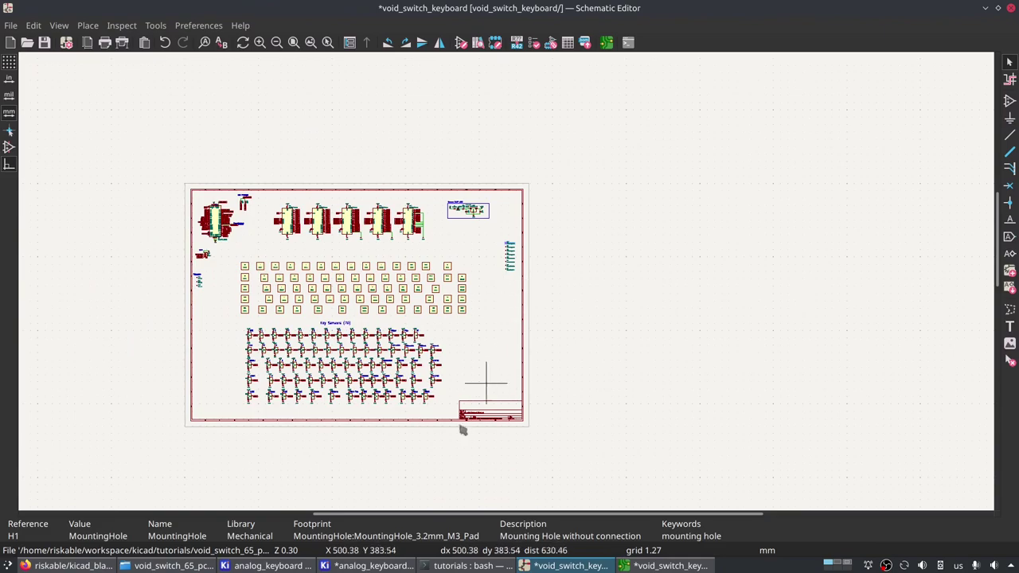
{"action": "middle_click_drag", "start_coordinate": [221, 323], "coordinate": [472, 322]}
{"action": "scroll", "coordinate": [472, 322], "scroll_direction": "up", "scroll_amount": 6}
{"action": "left_click", "coordinate": [502, 318]}
{"action": "double_click", "coordinate": [502, 318]}
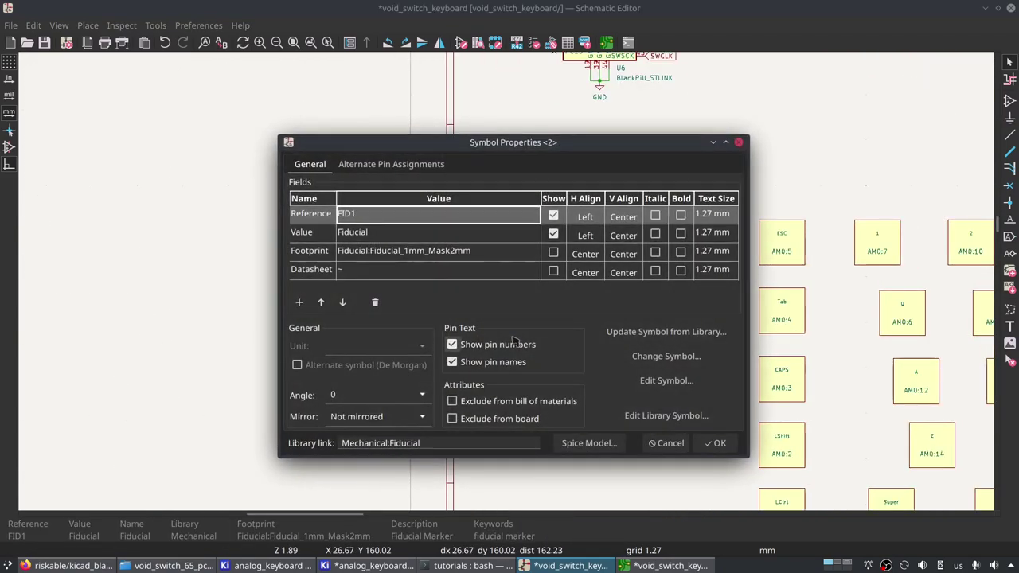
{"action": "left_click", "coordinate": [450, 253]}
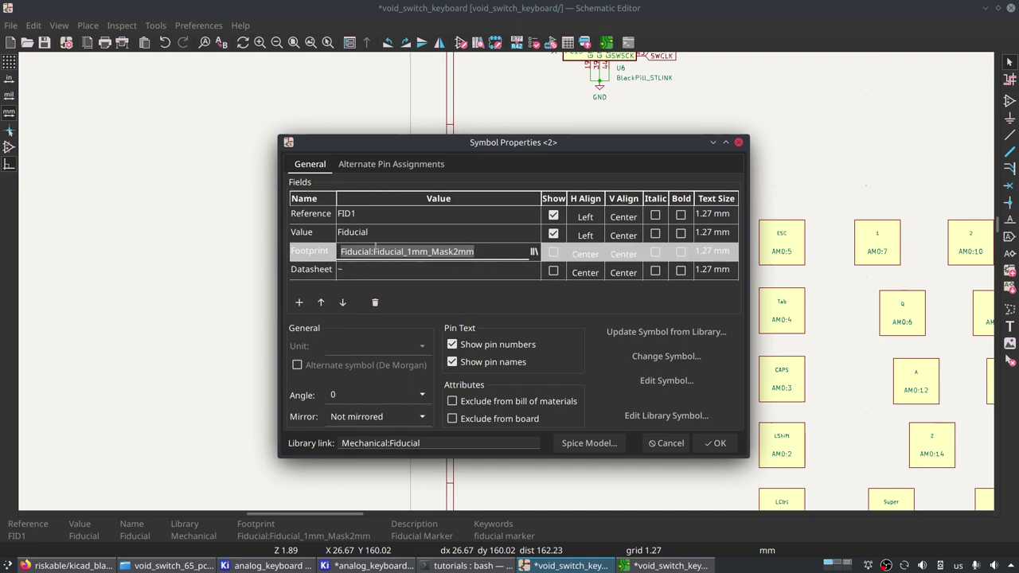
{"action": "left_click", "coordinate": [452, 251]}
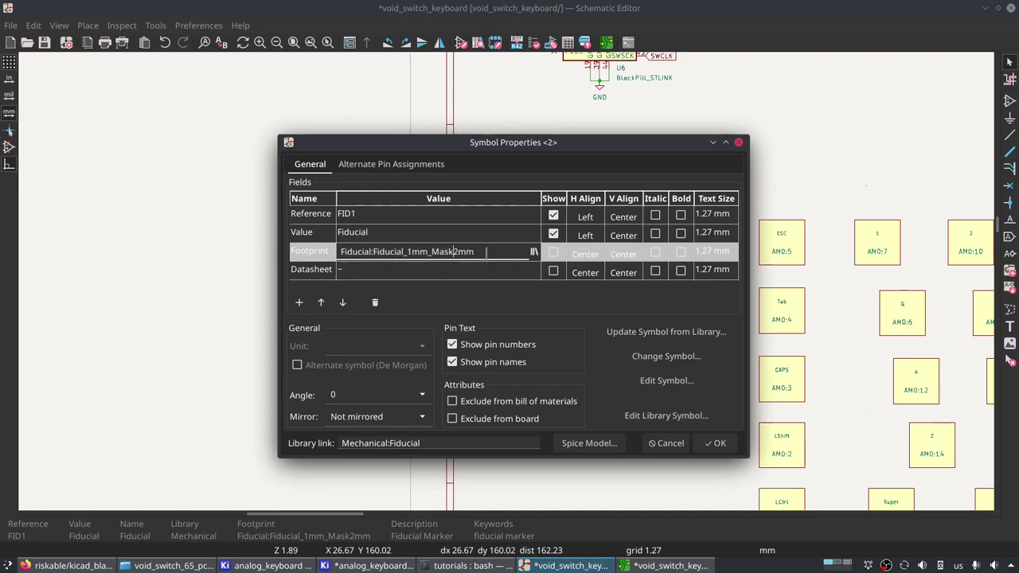
{"action": "key", "text": "ctrl+a"}
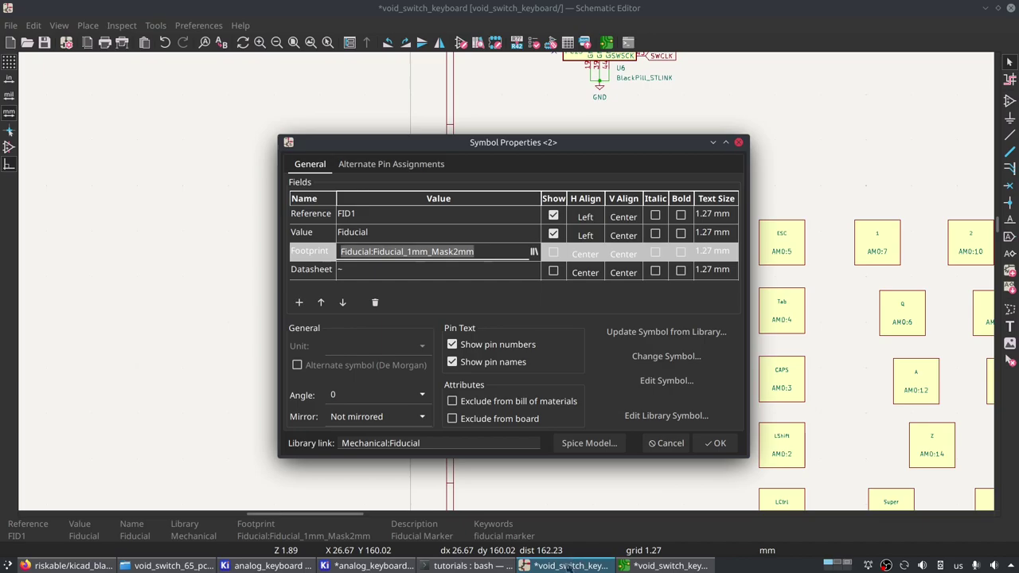
{"action": "left_click", "coordinate": [671, 448]}
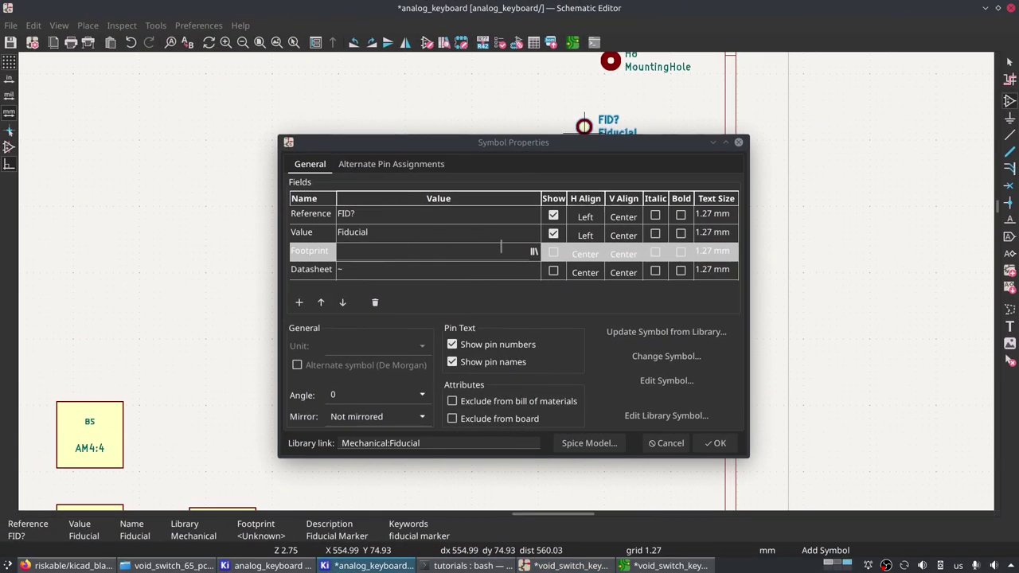
Assign the Fiducial_1mm_Mask2mm footprint from the Fiducial library to the new fiducial in the analog_keyboard schematic.
{"action": "left_click", "coordinate": [533, 252]}
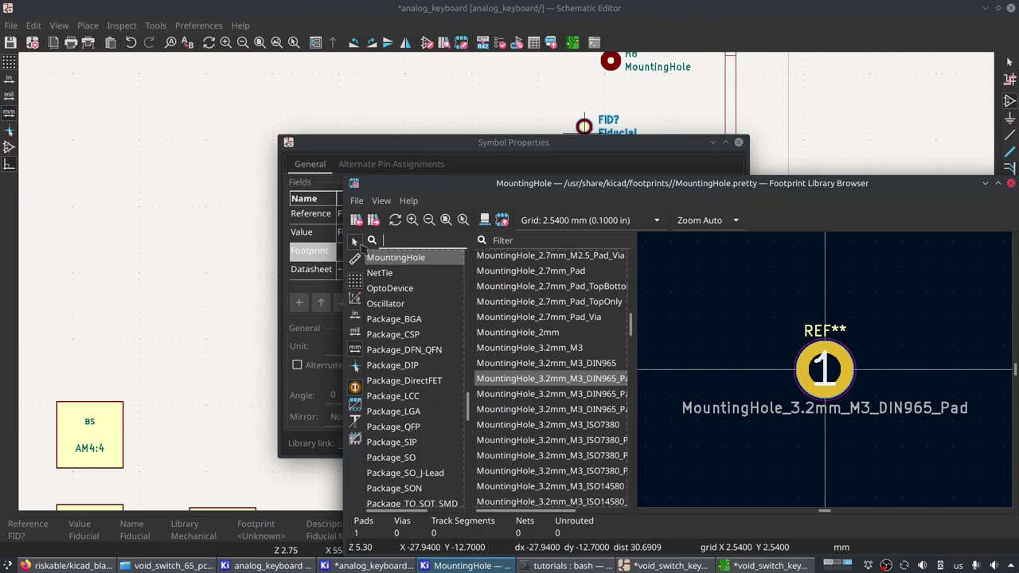
{"action": "type", "text": "fid"}
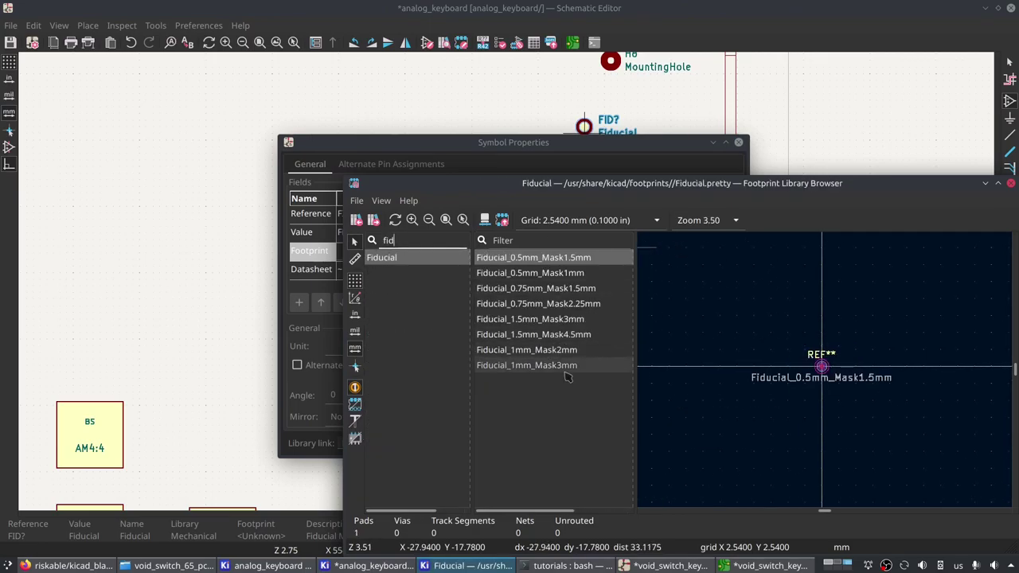
{"action": "double_click", "coordinate": [575, 349]}
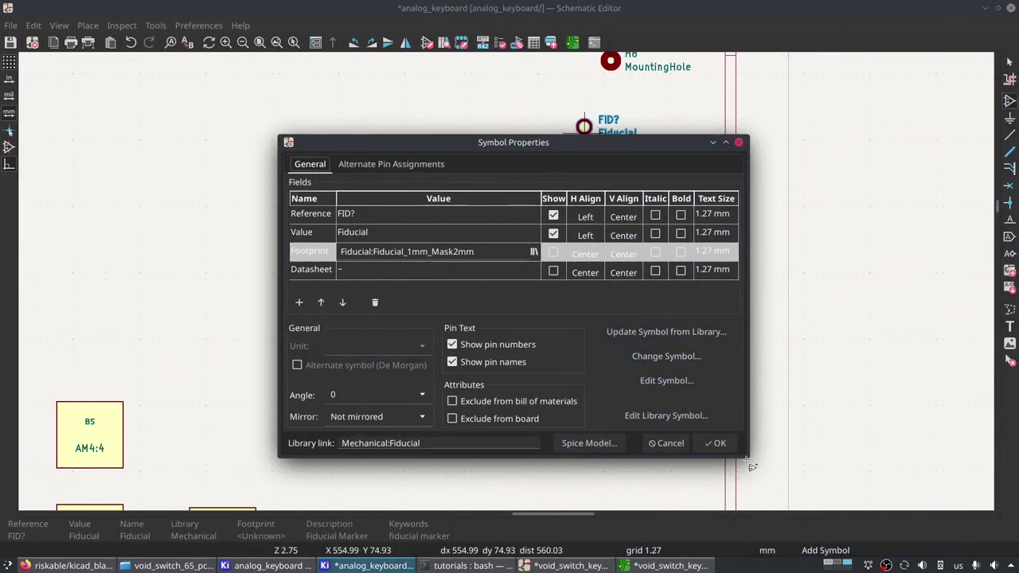
{"action": "left_click", "coordinate": [717, 443]}
Place the fiducial and two repeated copies in a column below mounting hole H8, and save the schematic.
{"action": "scroll", "coordinate": [664, 239], "scroll_direction": "down", "scroll_amount": 3}
{"action": "scroll", "coordinate": [510, 283], "scroll_direction": "up", "scroll_amount": 3}
{"action": "left_click", "coordinate": [427, 274]}
{"action": "key", "text": "Insert"}
{"action": "left_click", "coordinate": [427, 313]}
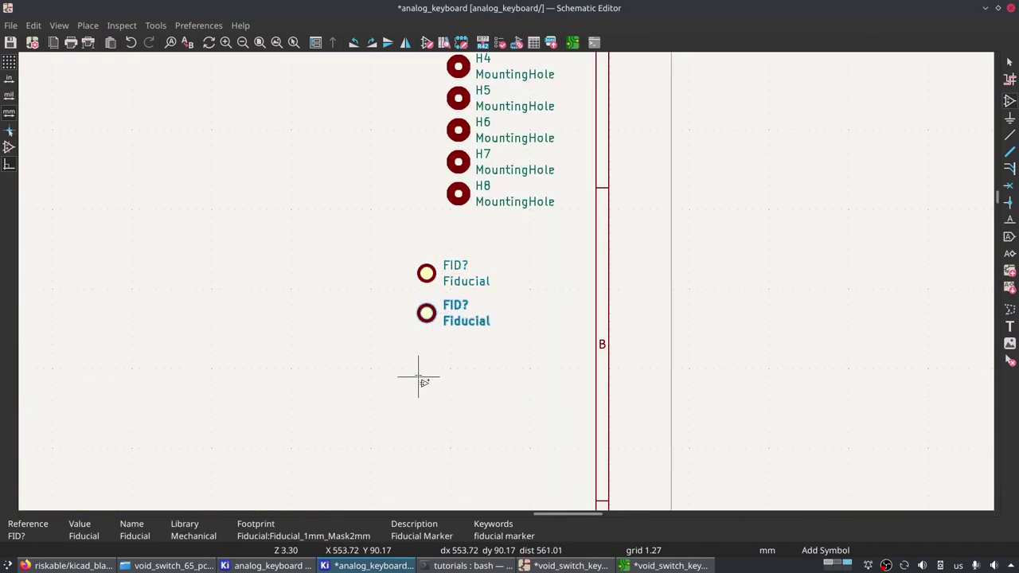
{"action": "key", "text": "Insert"}
{"action": "left_click", "coordinate": [426, 353]}
{"action": "middle_click_drag", "start_coordinate": [494, 305], "coordinate": [540, 330]}
{"action": "key", "text": "ctrl+s"}
{"action": "scroll", "coordinate": [511, 288], "scroll_direction": "down", "scroll_amount": 1}
{"action": "scroll", "coordinate": [511, 288], "scroll_direction": "up", "scroll_amount": 2}
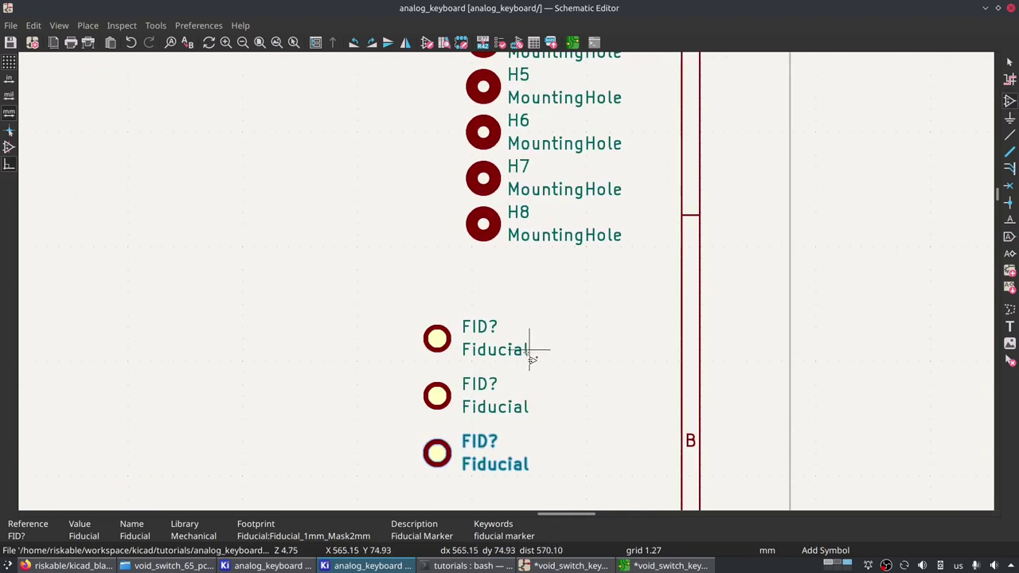
{"action": "scroll", "coordinate": [469, 300], "scroll_direction": "down", "scroll_amount": 2}
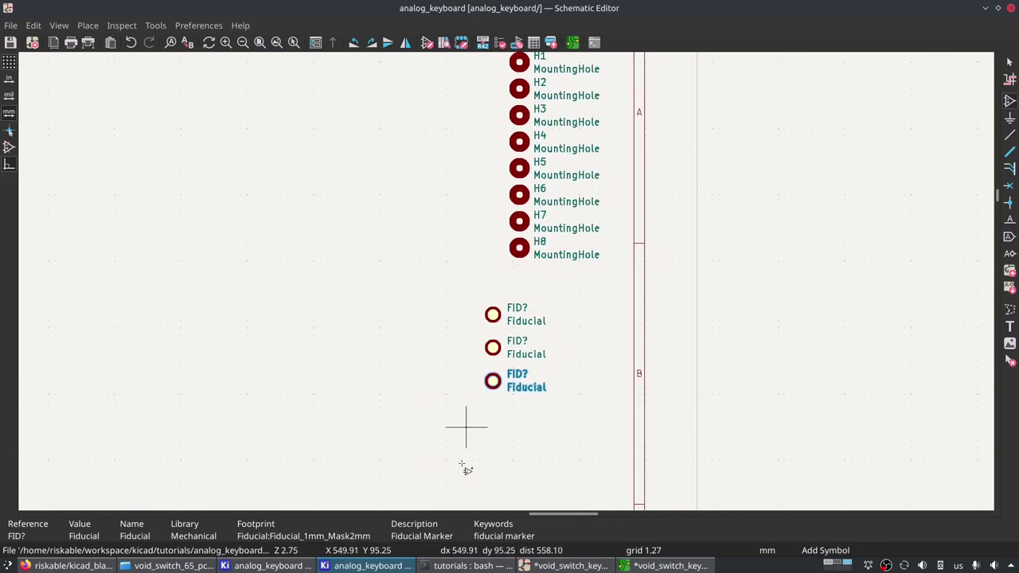
Switch to the void_switch_keyboard board layout and examine the placement of fiducial FID1 beside the ESC key.
{"action": "left_click", "coordinate": [673, 566]}
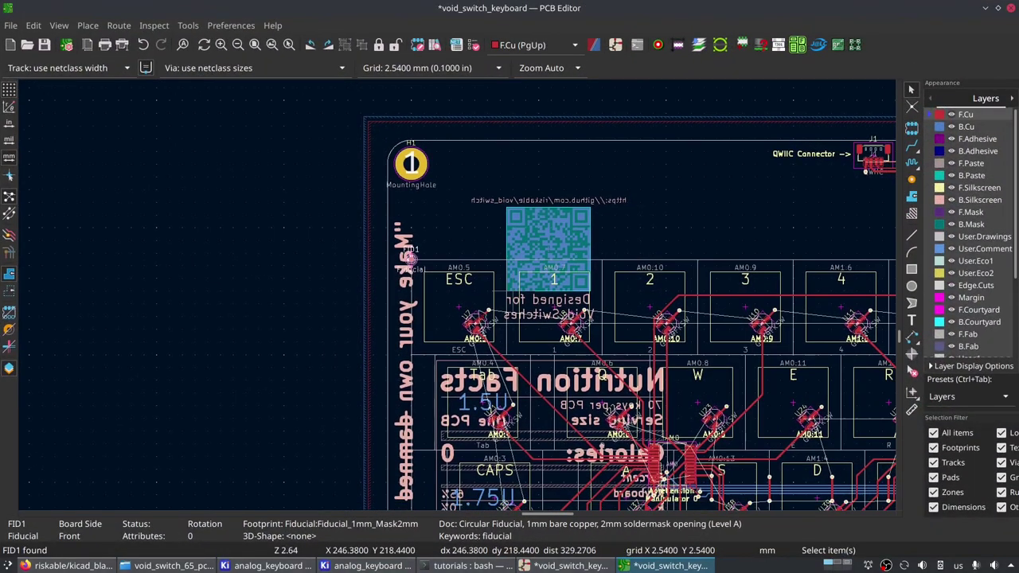
{"action": "scroll", "coordinate": [369, 285], "scroll_direction": "up", "scroll_amount": 4}
{"action": "left_click", "coordinate": [190, 233]}
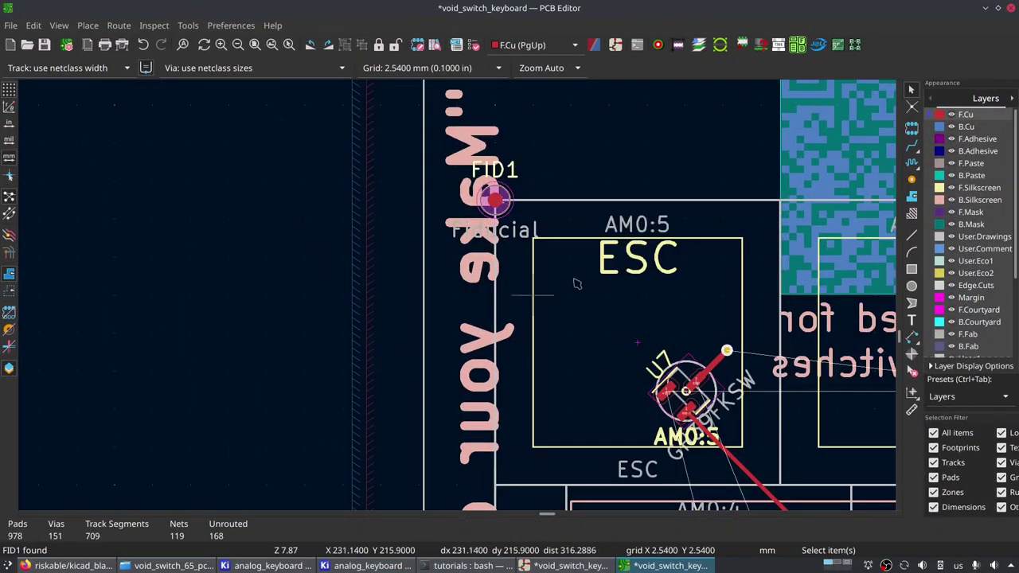
{"action": "scroll", "coordinate": [637, 342], "scroll_direction": "down", "scroll_amount": 10}
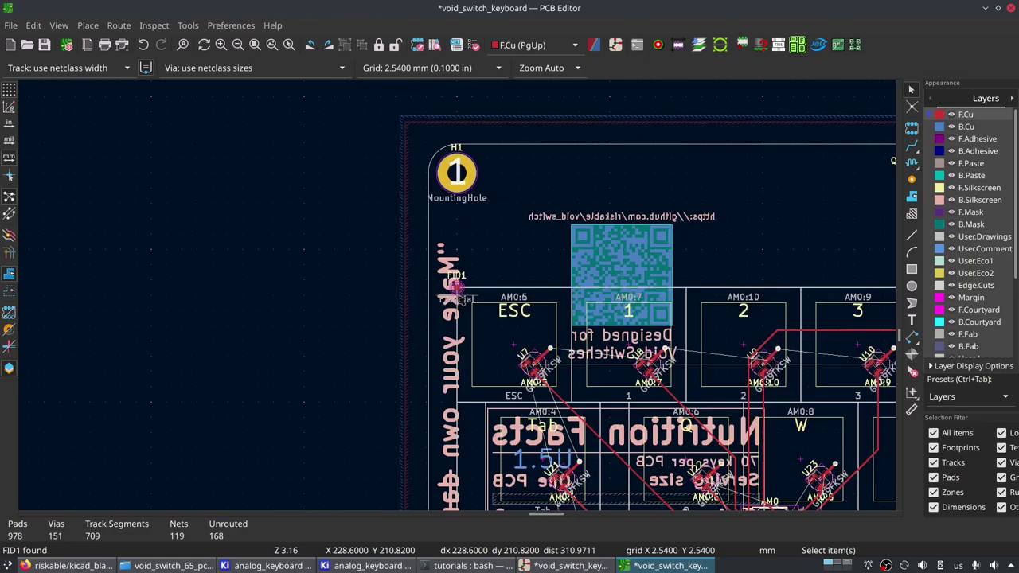
{"action": "middle_click_drag", "start_coordinate": [305, 94], "coordinate": [67, 169]}
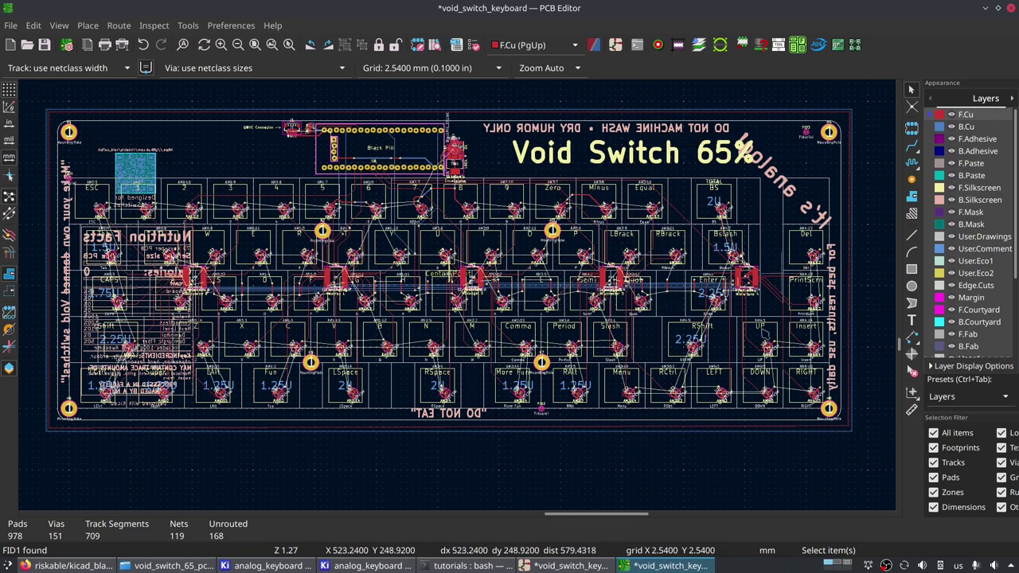
Examine the pads and tracks of multiplexer AM2 near the board's centre, and the fiducial positions across the whole board.
{"action": "scroll", "coordinate": [468, 295], "scroll_direction": "up", "scroll_amount": 8}
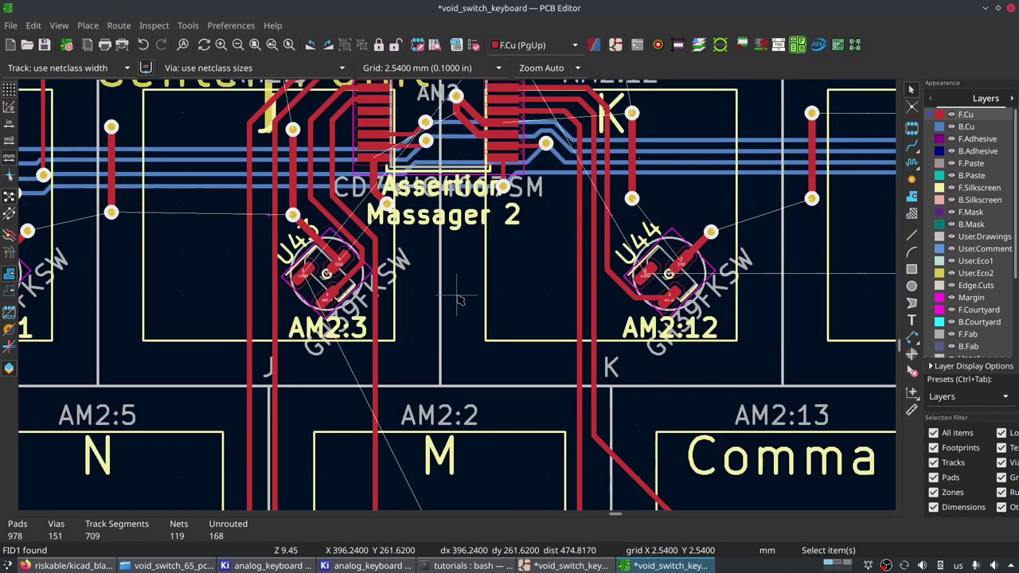
{"action": "scroll", "coordinate": [459, 283], "scroll_direction": "up", "scroll_amount": 3}
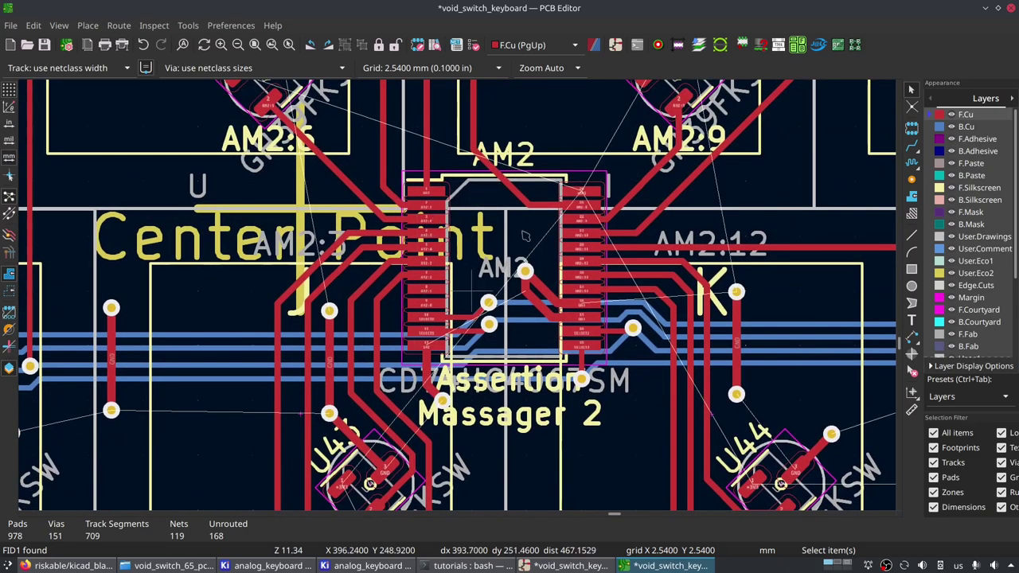
{"action": "scroll", "coordinate": [642, 374], "scroll_direction": "down", "scroll_amount": 8}
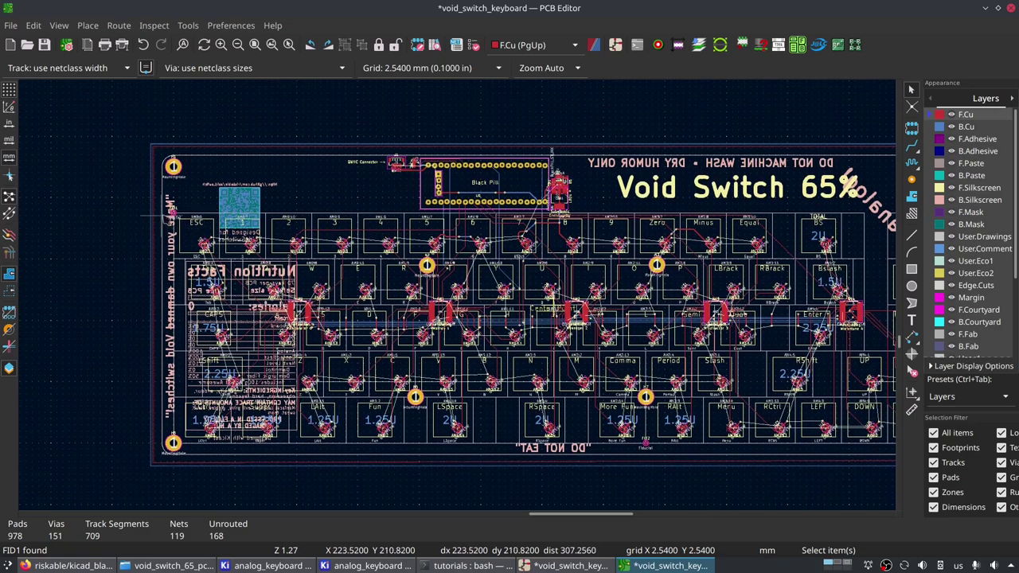
{"action": "scroll", "coordinate": [649, 223], "scroll_direction": "right", "scroll_amount": 3}
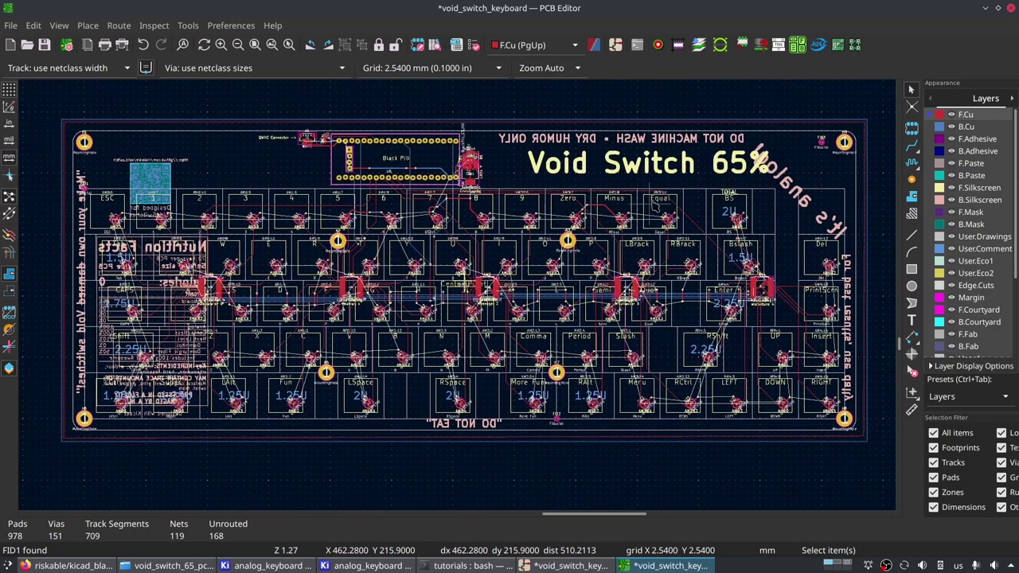